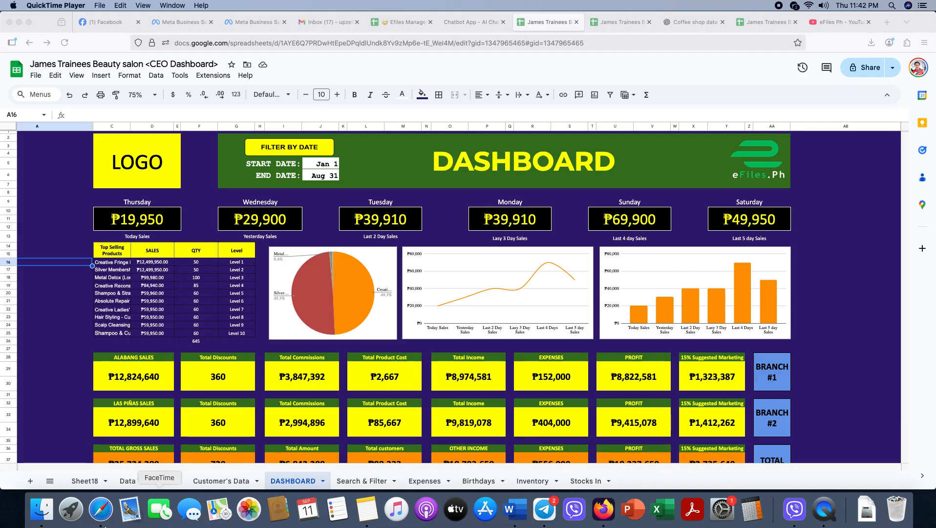
# Step: Open Sheet18 and review the branch-to-CEO-dashboard diagram and the module lists beneath it
pyautogui.click(86, 483)
pyautogui.click(86, 483)
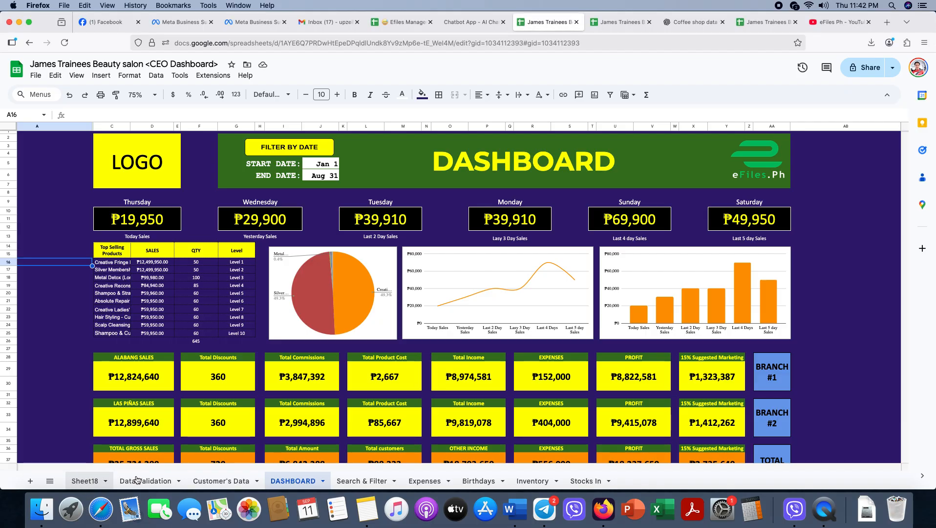
pyautogui.scroll(-2, 257, 393)
pyautogui.scroll(2, 254, 426)
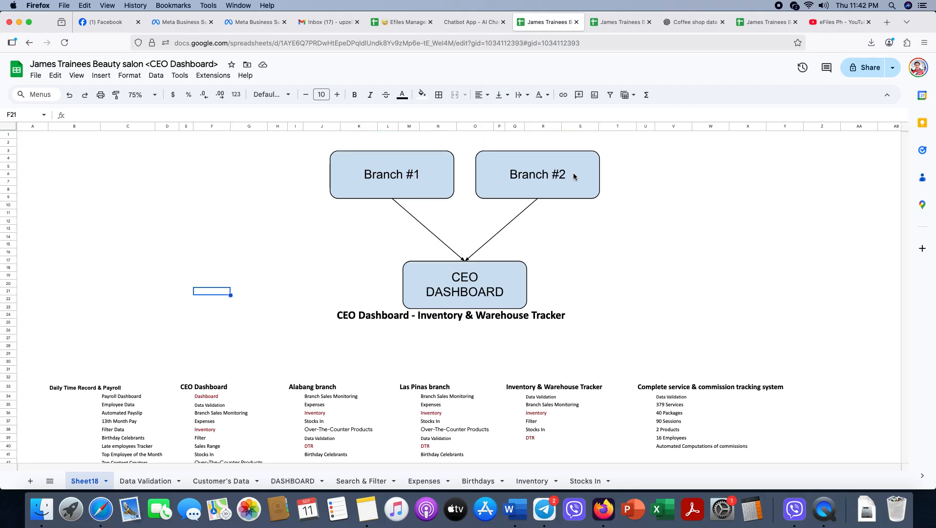
pyautogui.scroll(-5, 478, 272)
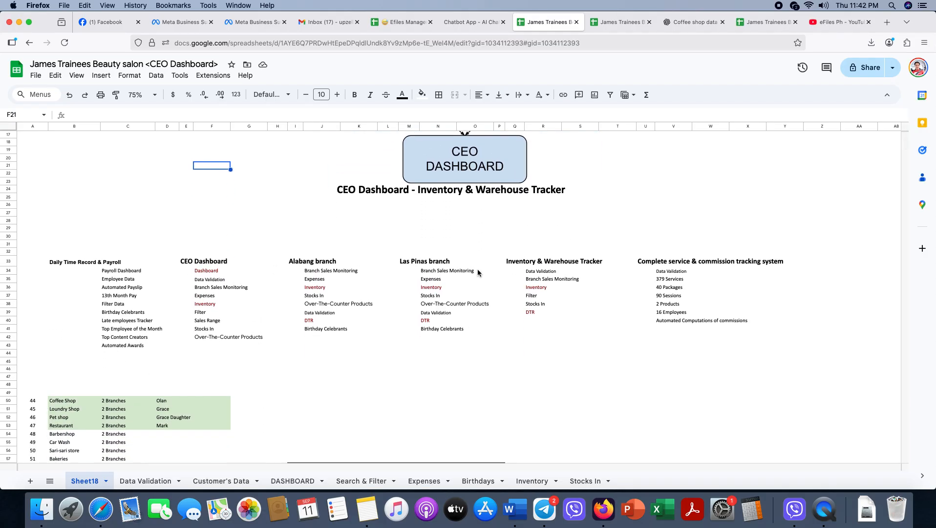
# Step: View the CEO workbook's Data Validation and Customer's Data sheets alongside the Branch #2 workbook's Customer's Data sheet
pyautogui.click(128, 481)
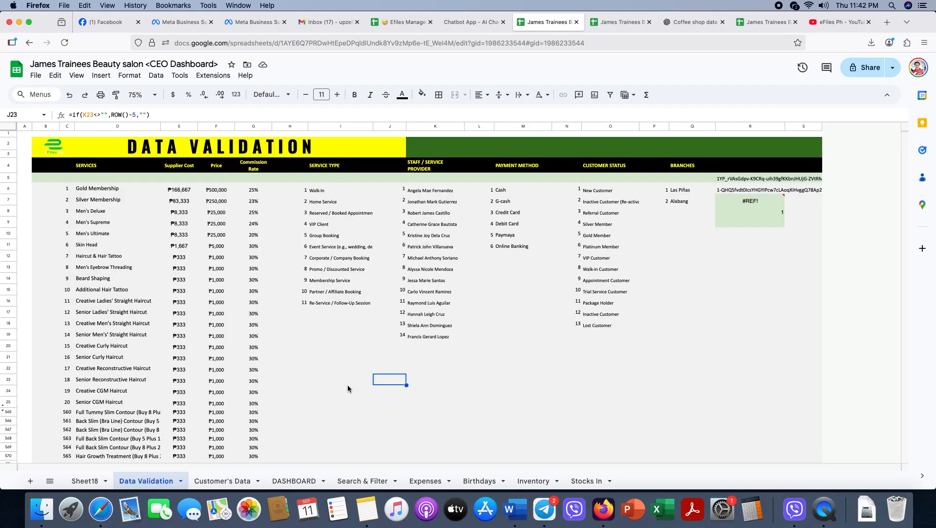
pyautogui.click(223, 481)
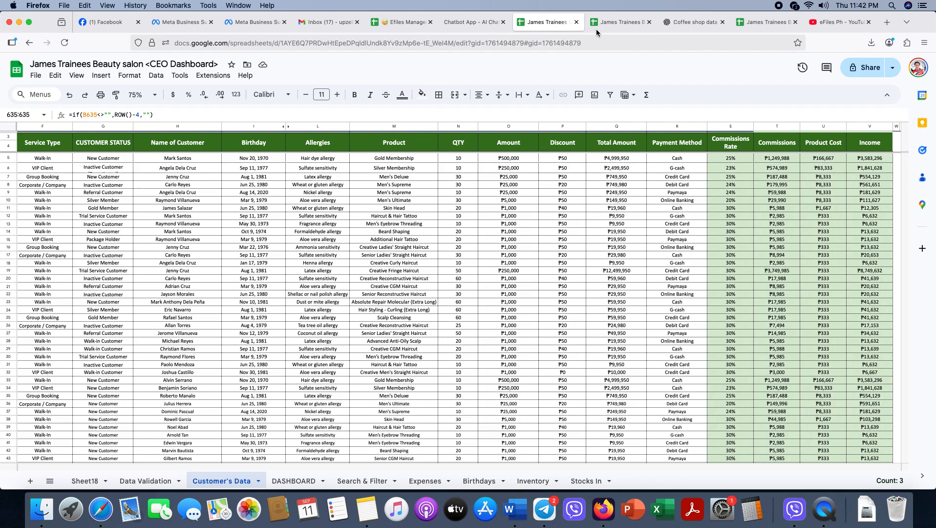
pyautogui.click(612, 22)
pyautogui.click(696, 22)
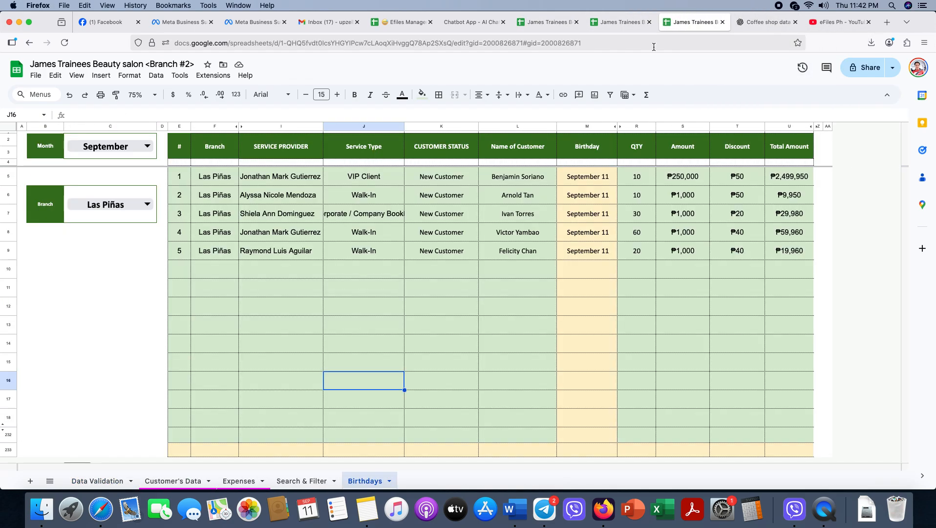
pyautogui.click(174, 481)
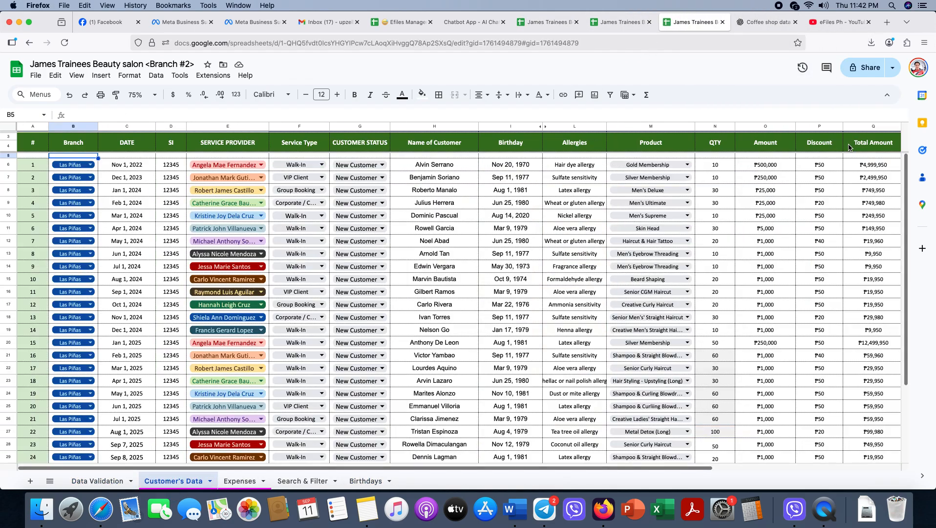
# Step: Return to the CEO Dashboard workbook and examine the Alabang and Las Piñas records across all columns of Customer's Data
pyautogui.click(546, 23)
pyautogui.hscroll(-10, 52, 201)
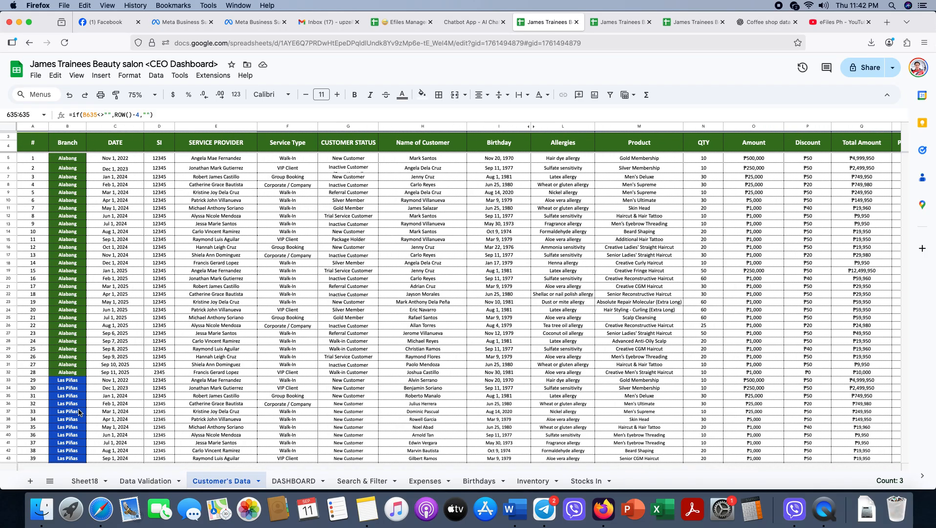
pyautogui.scroll(-5, 78, 412)
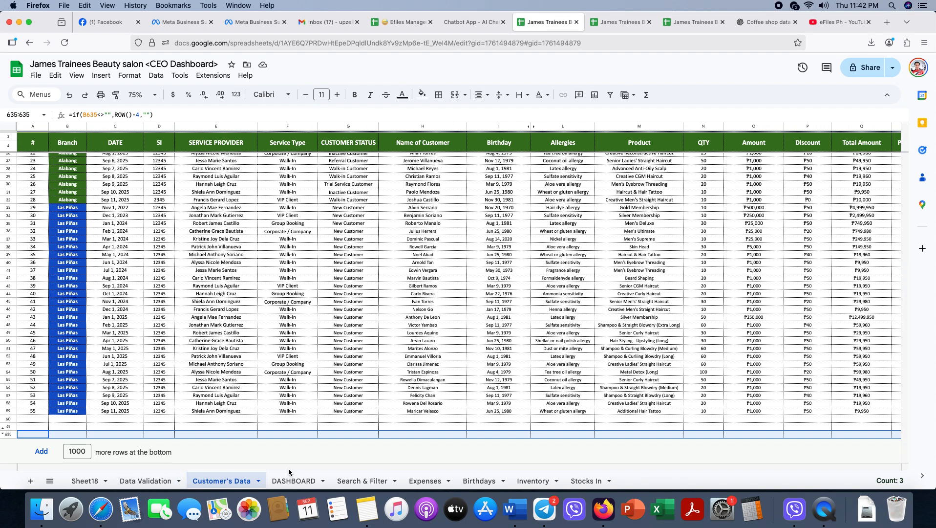
pyautogui.hscroll(5, 308, 295)
pyautogui.scroll(7, 338, 343)
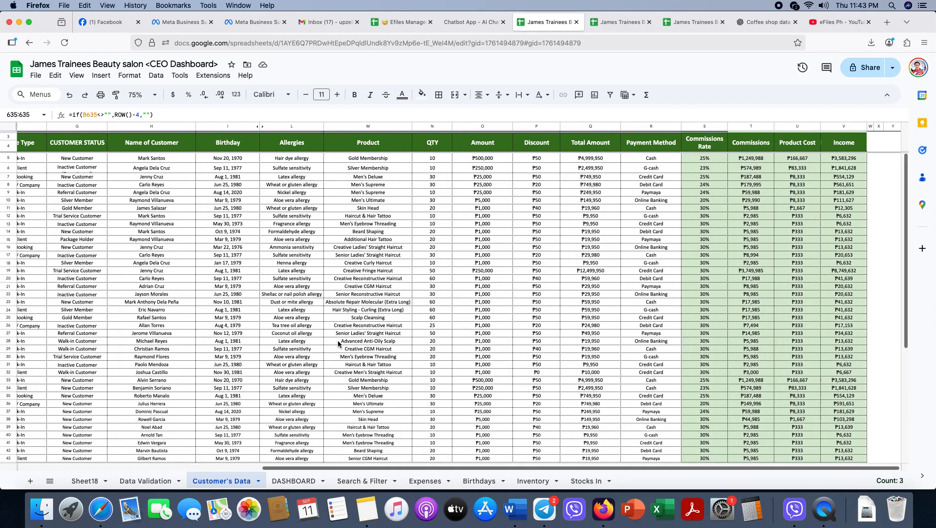
pyautogui.hscroll(1, 467, 290)
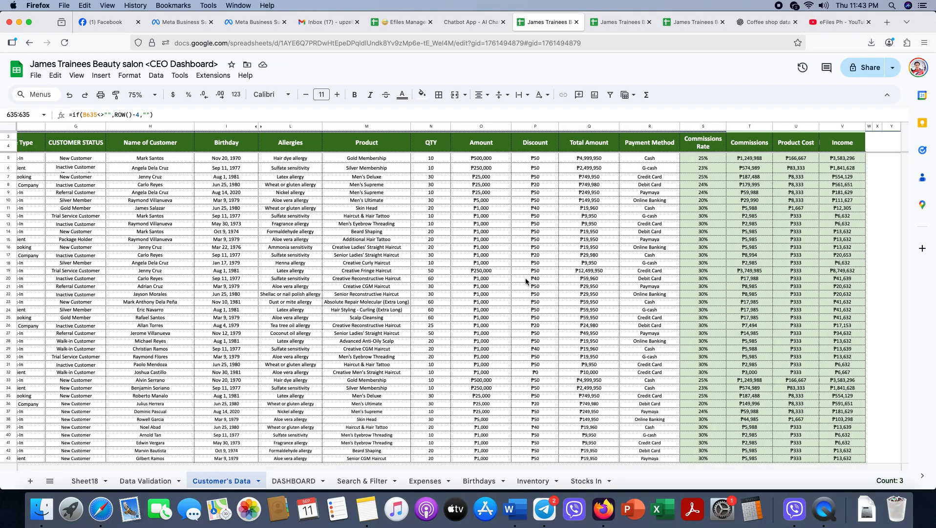
# Step: Inspect the Commissions Rate, Commissions and Product Cost formulas in row 5 of Customer's Data
pyautogui.click(705, 159)
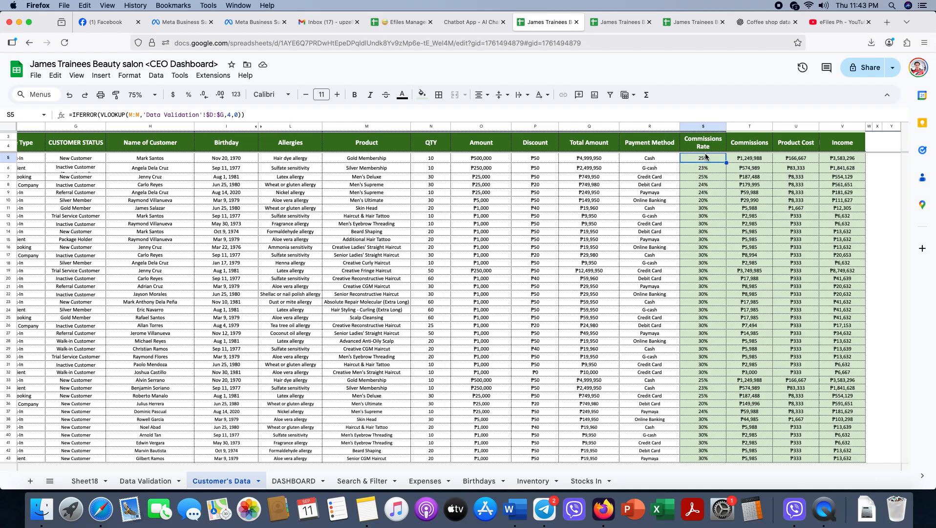
pyautogui.click(752, 161)
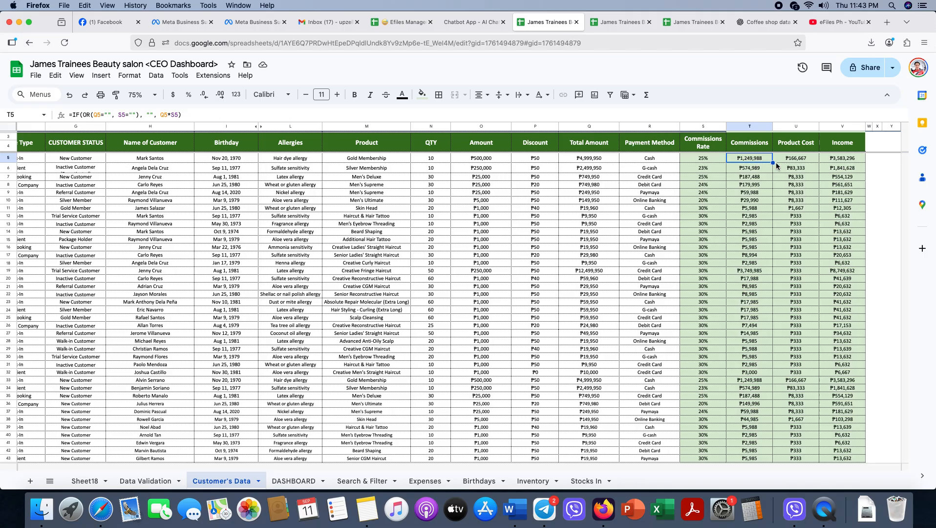
pyautogui.click(797, 162)
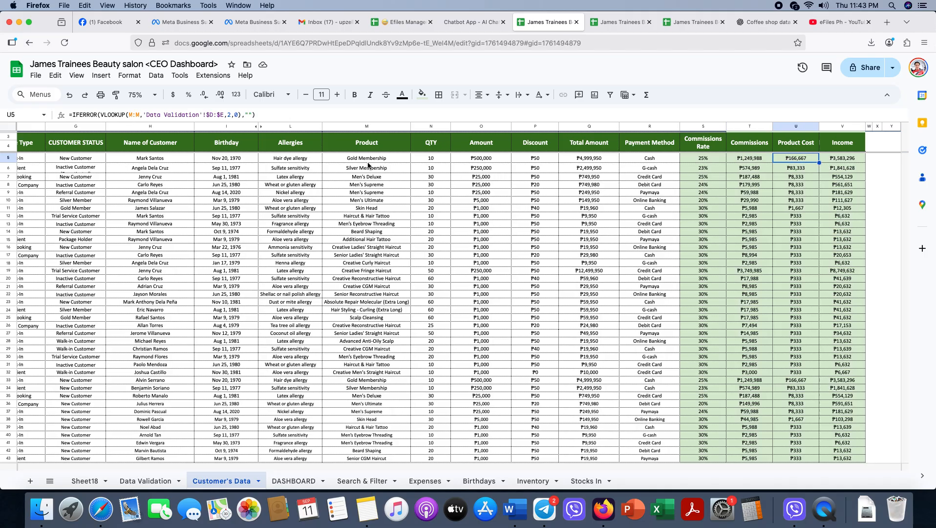
# Step: Highlight the product names in M5:M21 and the first several Product Cost values of the customer records
pyautogui.moveTo(368, 165); pyautogui.dragTo(364, 288)
pyautogui.hscroll(-5, 206, 254)
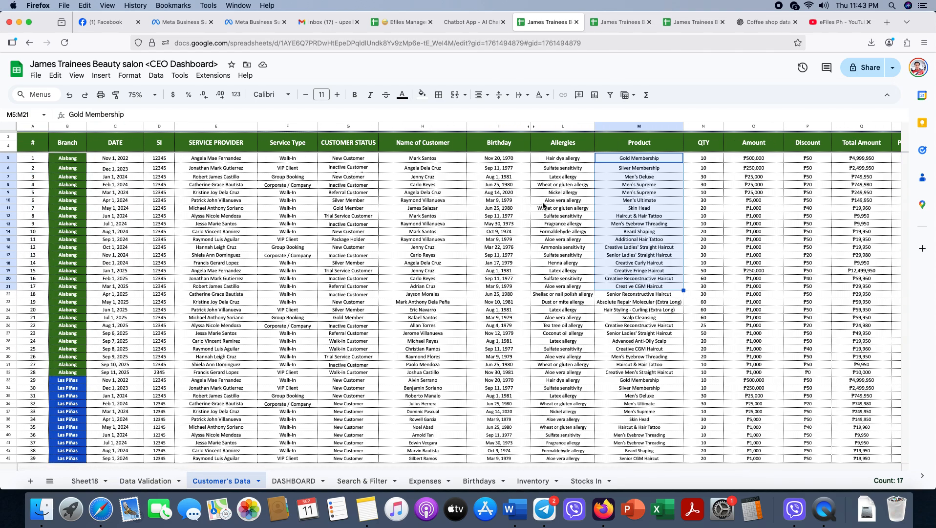
pyautogui.hscroll(5, 543, 204)
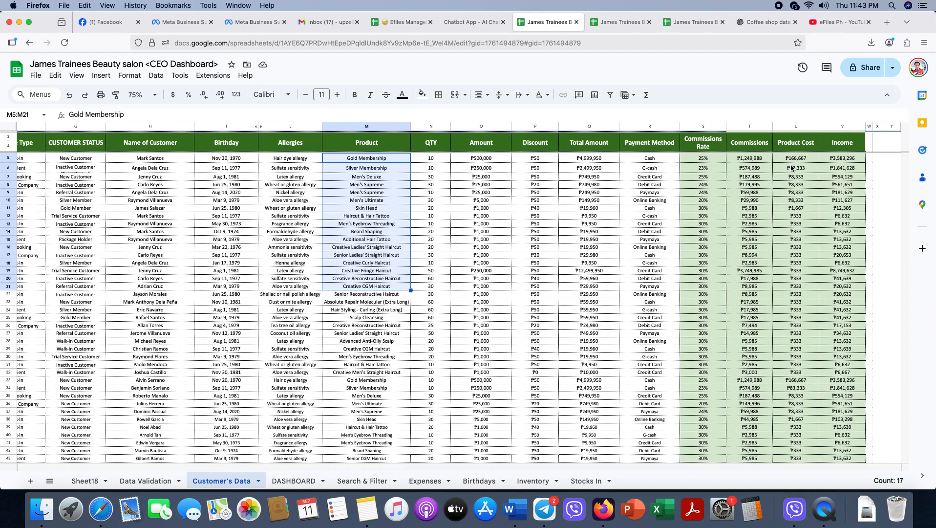
pyautogui.moveTo(791, 159); pyautogui.dragTo(794, 226)
# Step: Inspect the Income formula in V5 and the discount entry in P5
pyautogui.click(836, 158)
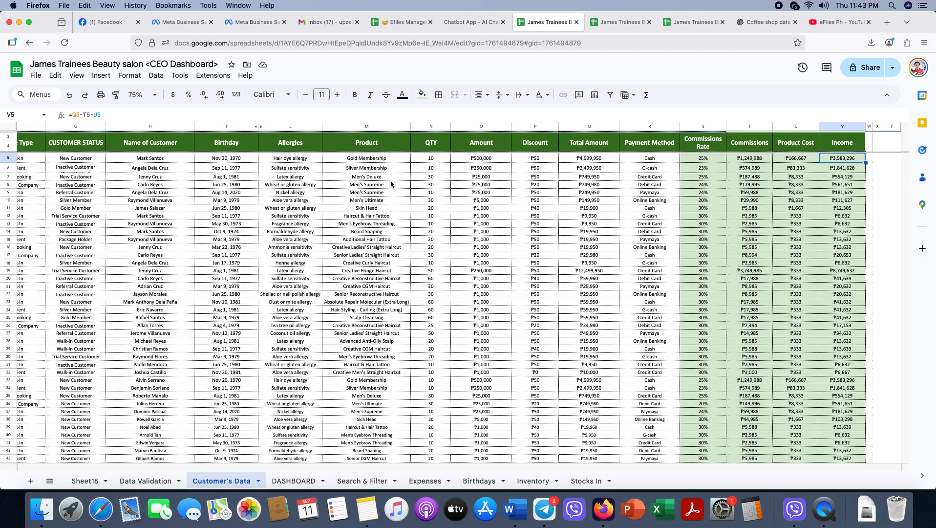
pyautogui.click(536, 158)
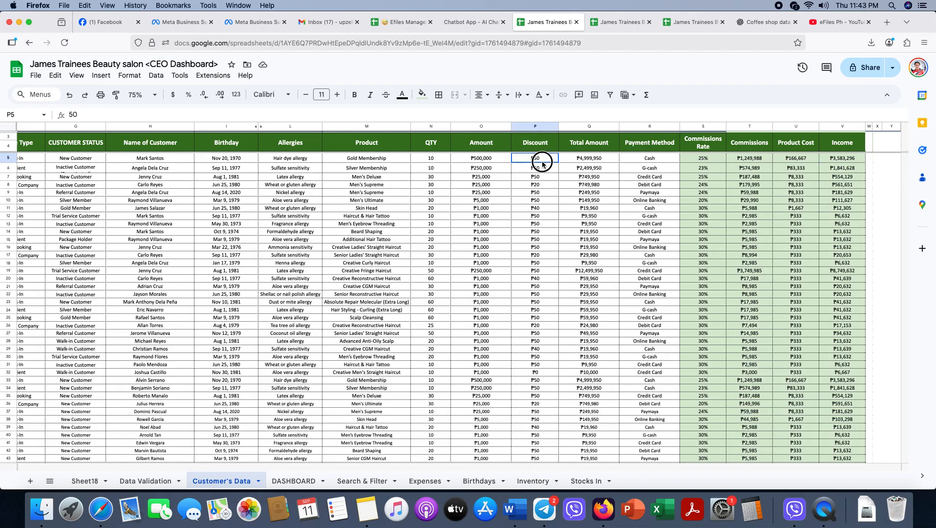
pyautogui.click(836, 159)
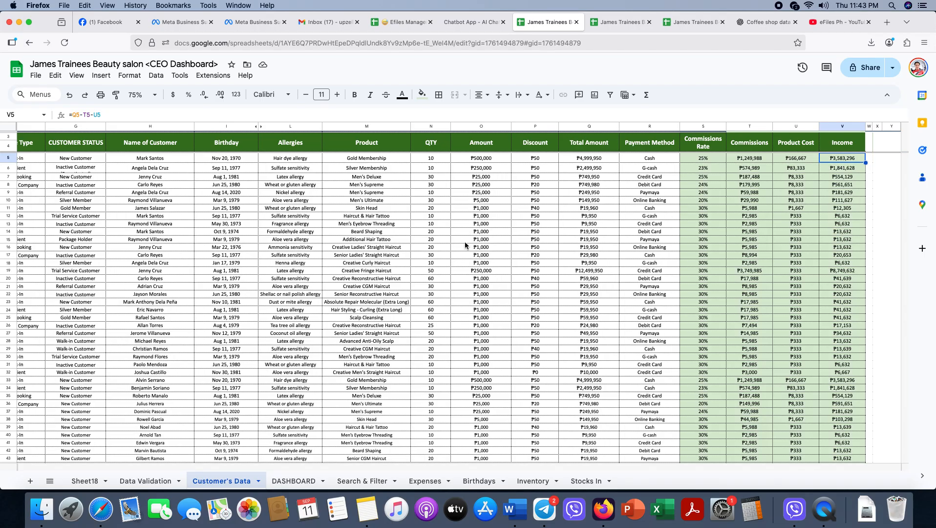
# Step: Highlight columns S to V and review the row 5 formulas for commissions rate, commissions, product cost and income
pyautogui.moveTo(703, 126); pyautogui.dragTo(835, 259)
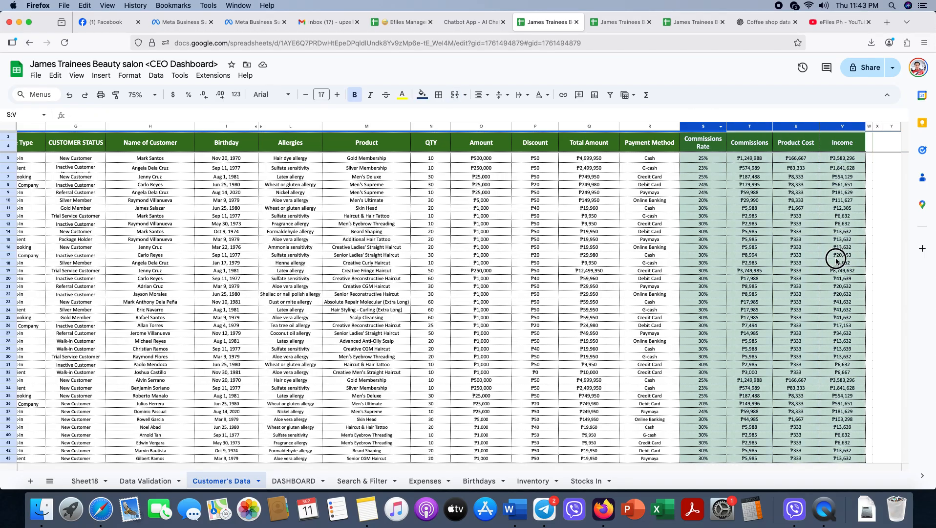
pyautogui.click(756, 263)
pyautogui.click(753, 157)
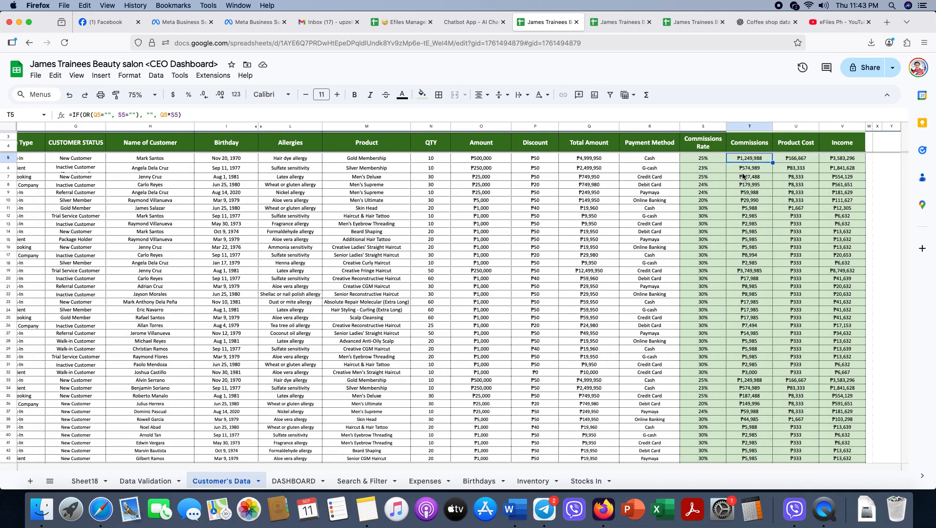
pyautogui.click(702, 159)
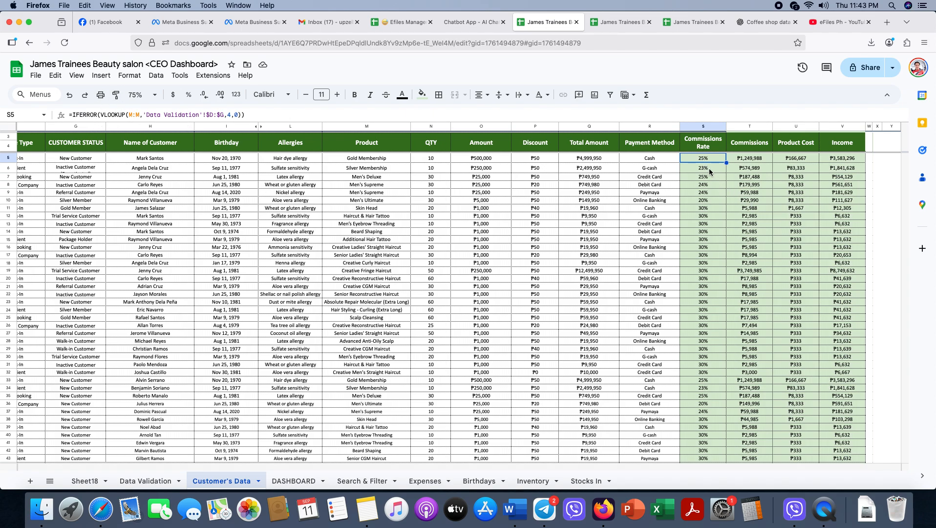
pyautogui.click(799, 160)
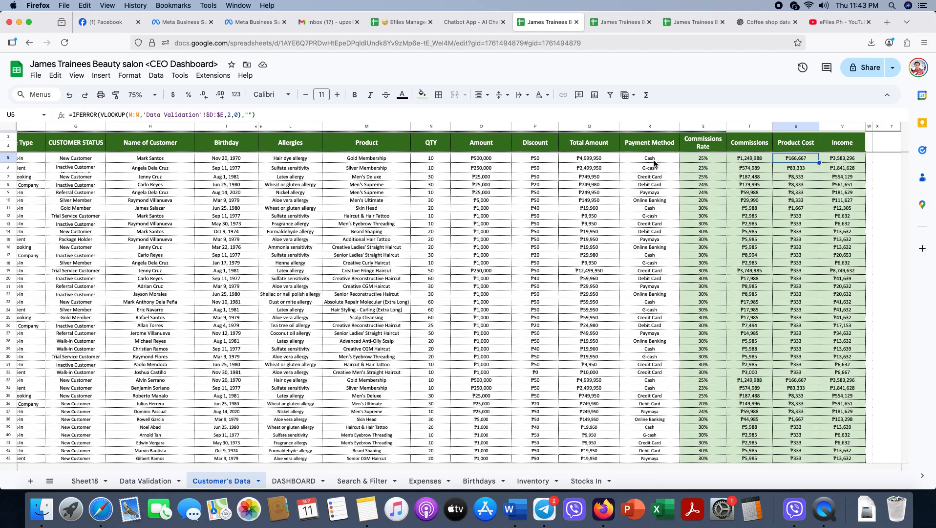
pyautogui.click(701, 160)
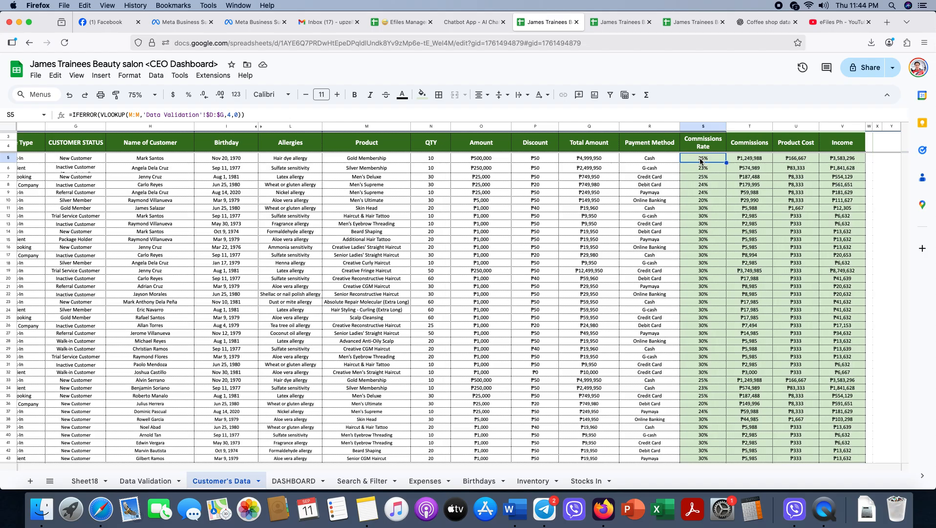
pyautogui.click(756, 160)
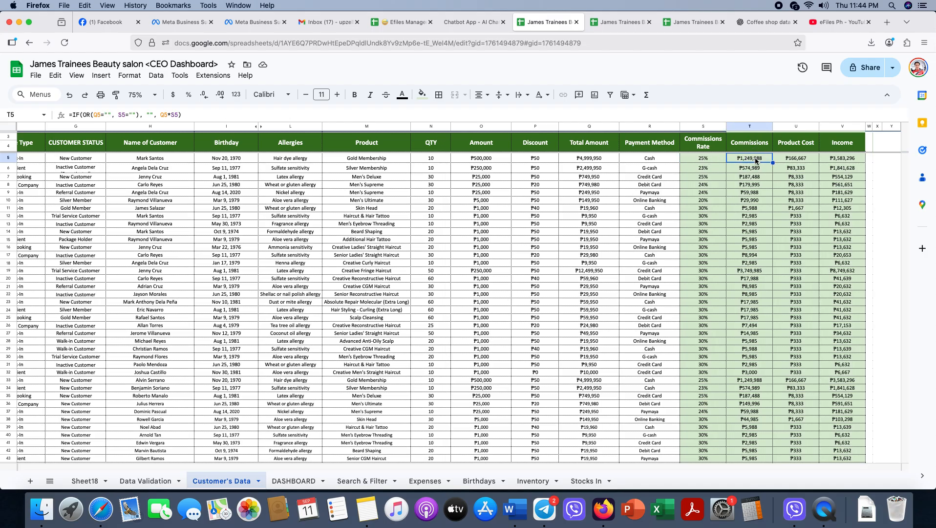
pyautogui.click(790, 161)
pyautogui.click(851, 161)
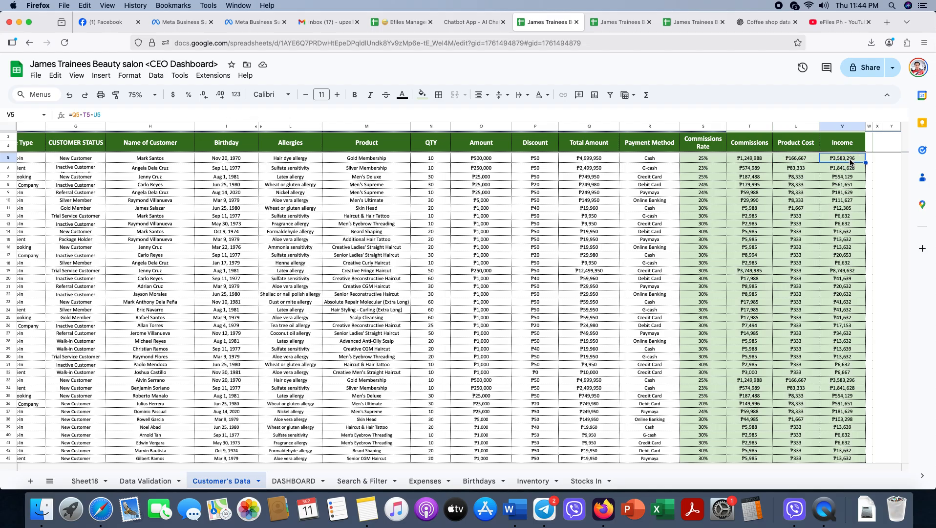
# Step: Look over the calculated columns and recheck the Commissions formula in T5 and the Commissions Rate lookup in S5
pyautogui.scroll(-5, 724, 292)
pyautogui.scroll(5, 726, 288)
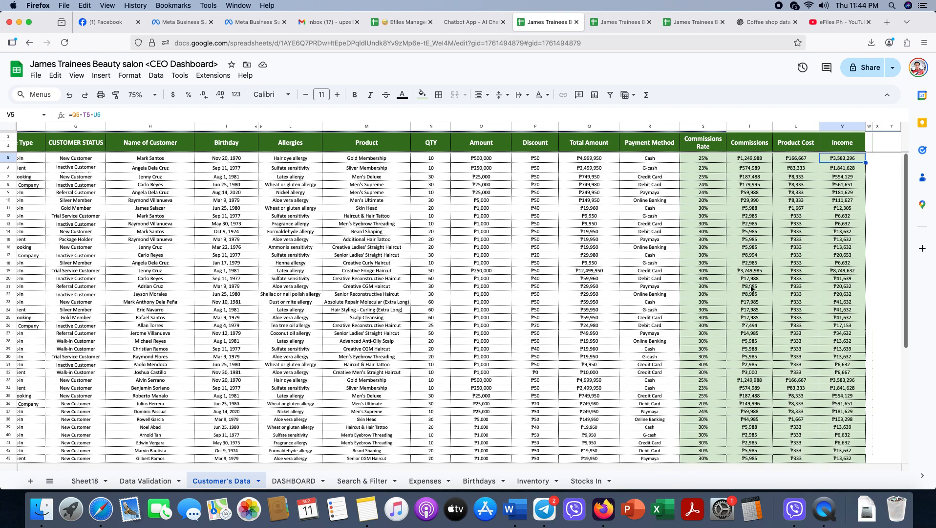
pyautogui.click(745, 159)
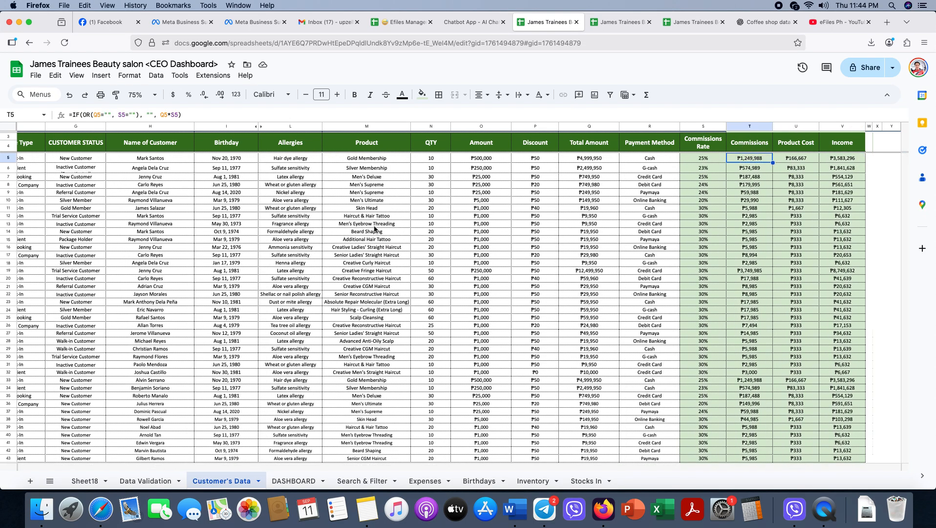
pyautogui.click(702, 162)
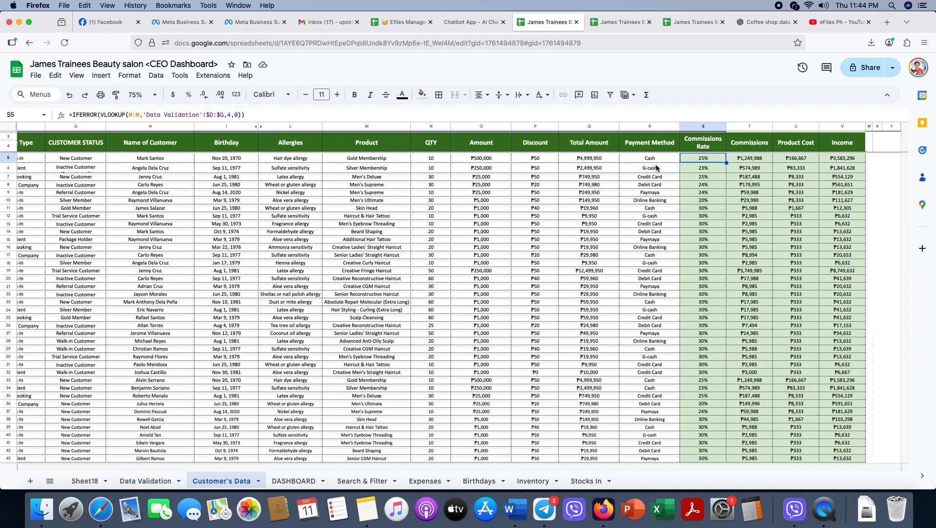
# Step: Highlight the commission rates in G6:G567 of the Data Validation sheet and examine the rate for Men's Deluxe
pyautogui.click(145, 481)
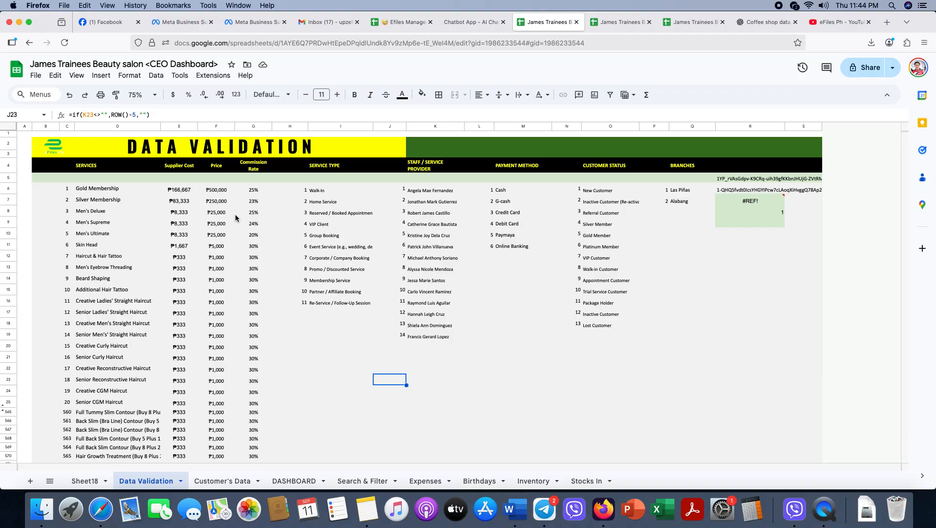
pyautogui.moveTo(253, 194); pyautogui.dragTo(251, 424)
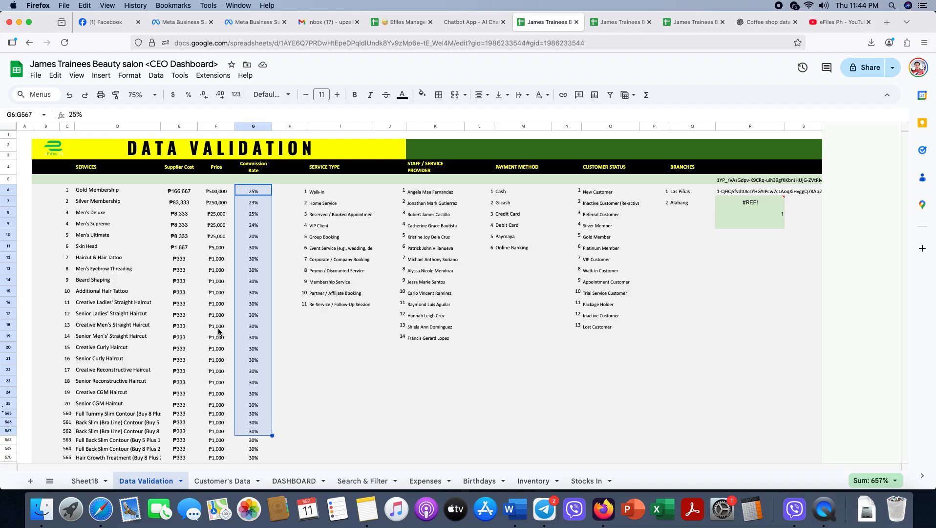
pyautogui.click(87, 215)
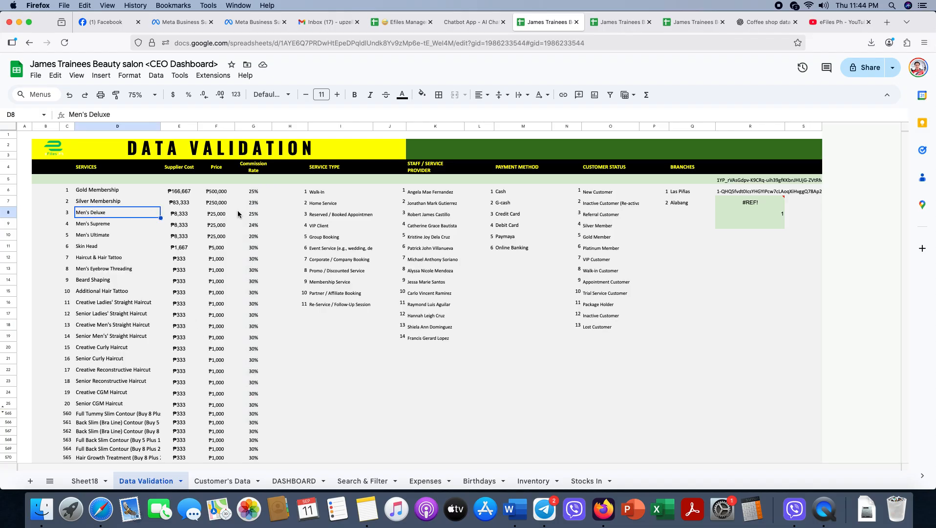
pyautogui.click(253, 215)
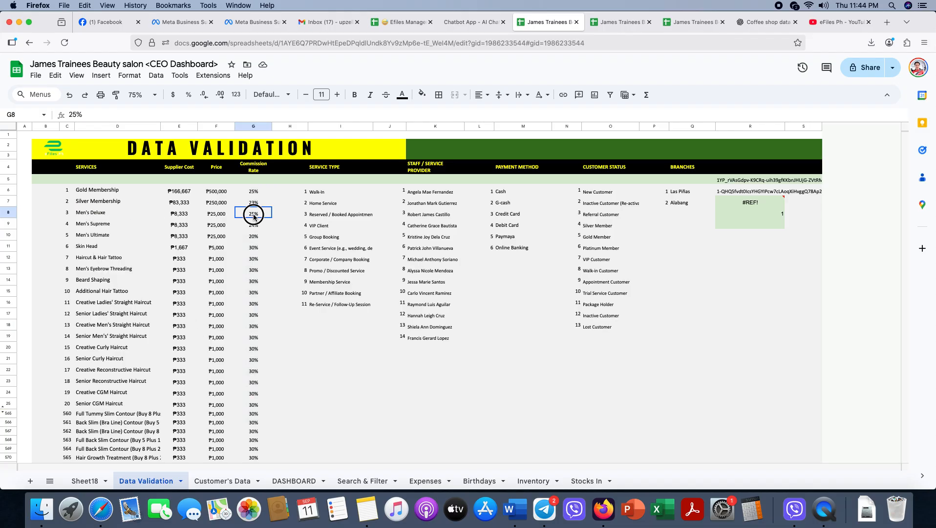
# Step: Set the Gold Membership commission rate to 30% in the Data Validation sheet and check the rate in S5 of Customer's Data
pyautogui.click(220, 481)
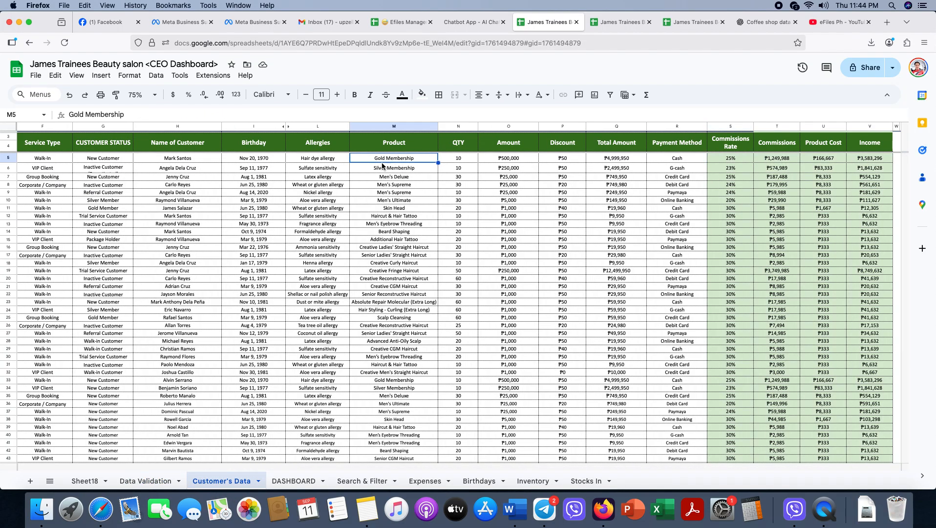
pyautogui.click(145, 481)
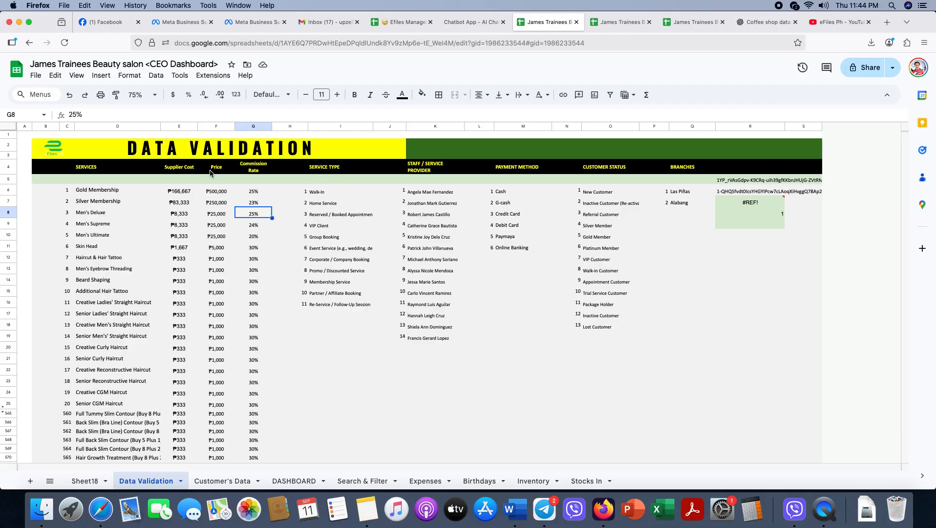
pyautogui.click(246, 192)
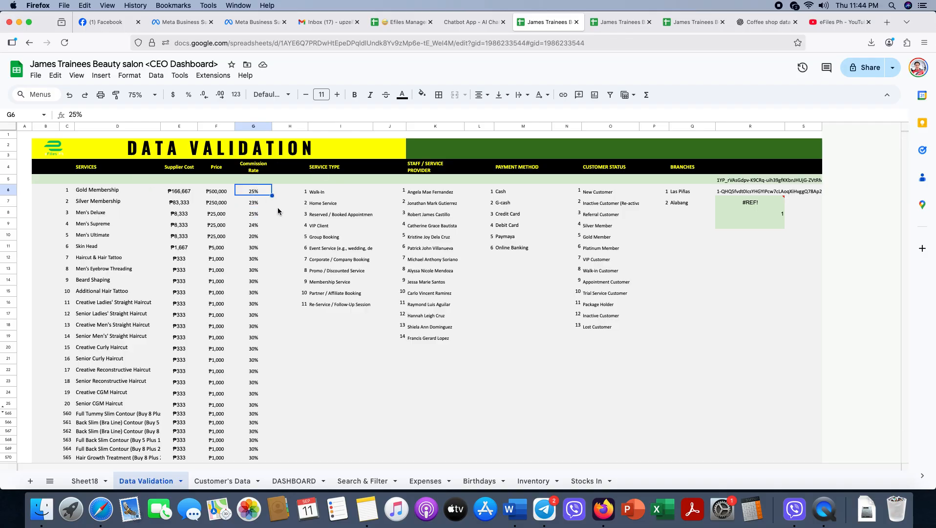
pyautogui.write('30')
pyautogui.press('Return')
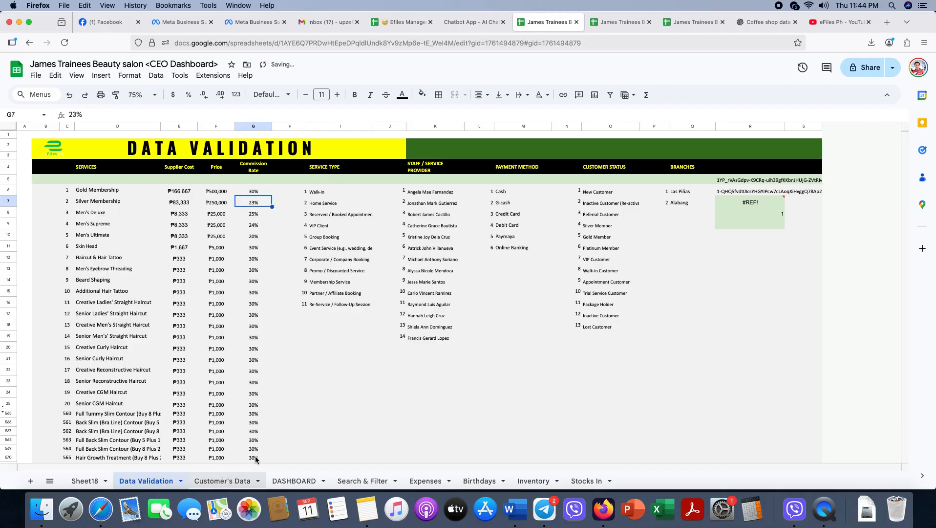
pyautogui.click(222, 481)
pyautogui.click(740, 158)
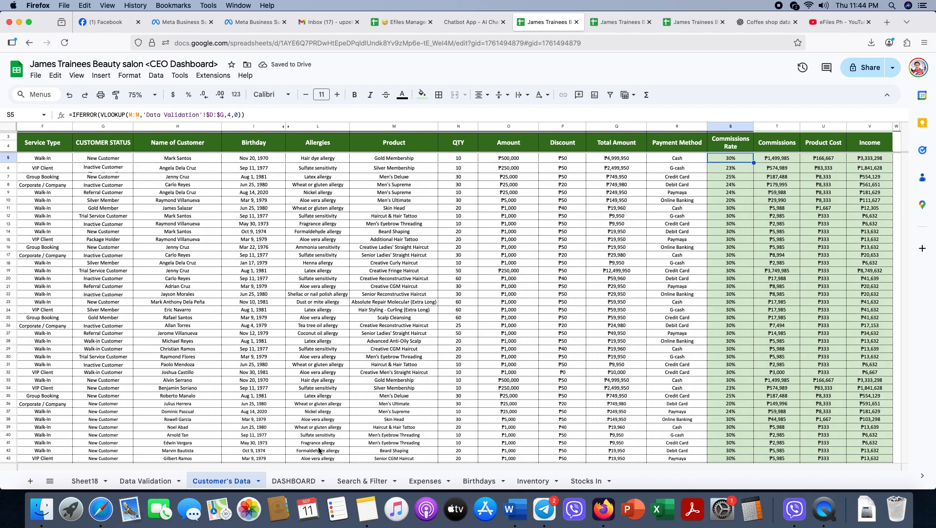
pyautogui.moveTo(404, 160); pyautogui.dragTo(730, 158)
# Step: Set the Gold Membership commission rate to 5% in the Data Validation sheet and check S5 of Customer's Data
pyautogui.click(146, 481)
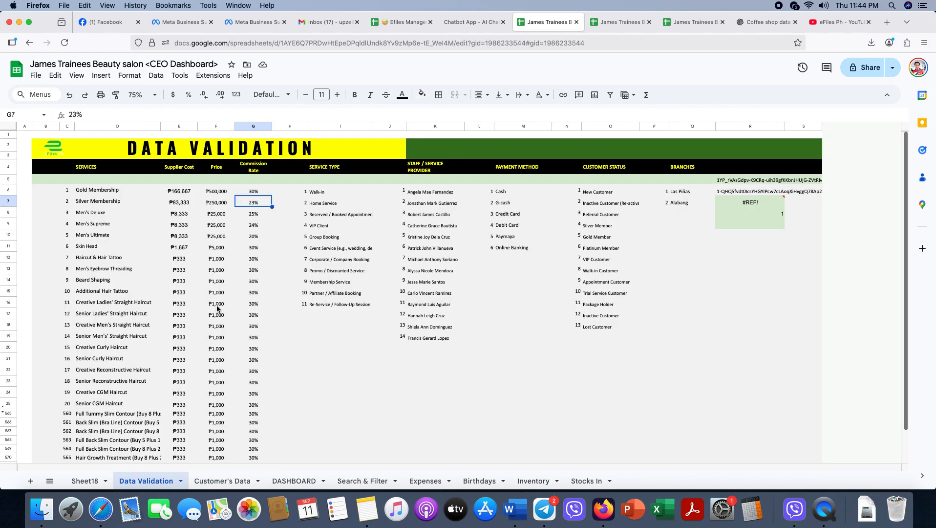
pyautogui.click(257, 193)
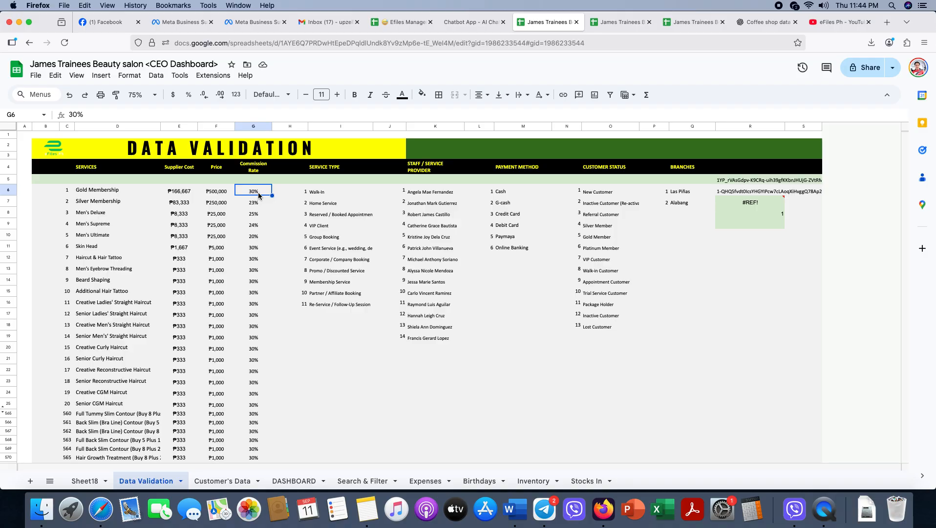
pyautogui.write('5')
pyautogui.press('Return')
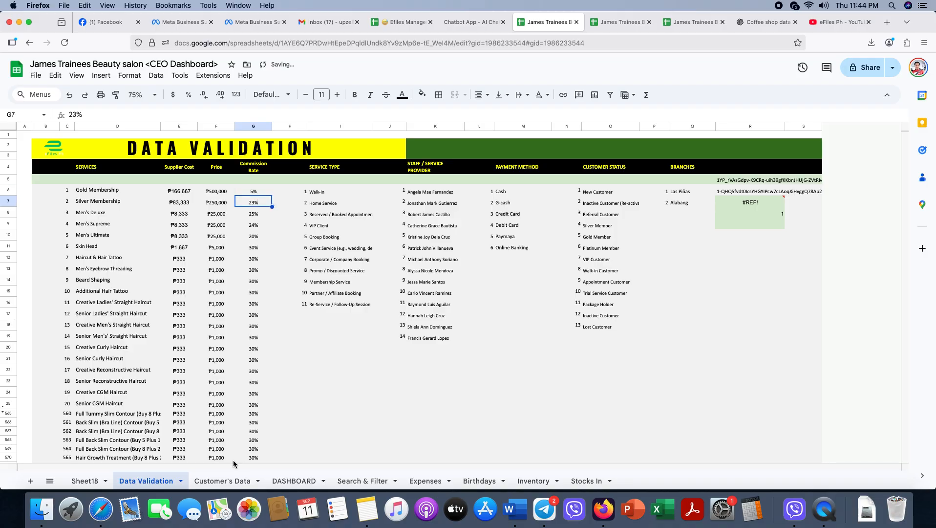
pyautogui.click(211, 484)
pyautogui.click(731, 157)
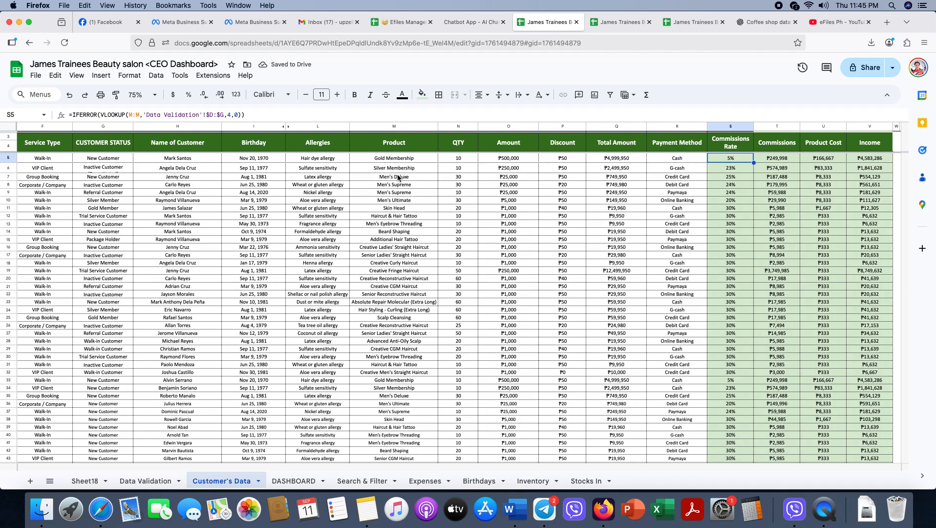
# Step: View the Services choices for the first empty row of Customer's Data in the Branch #1 workbook
pyautogui.click(618, 22)
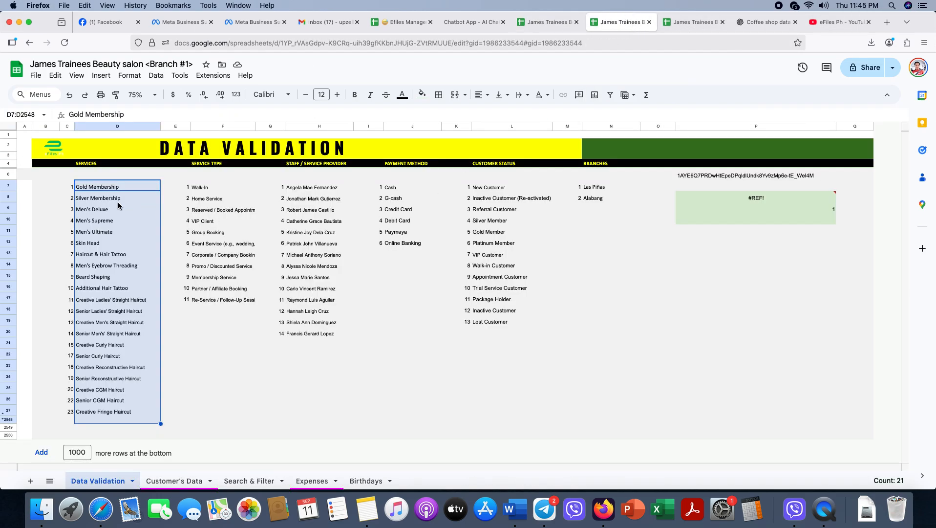
pyautogui.click(162, 481)
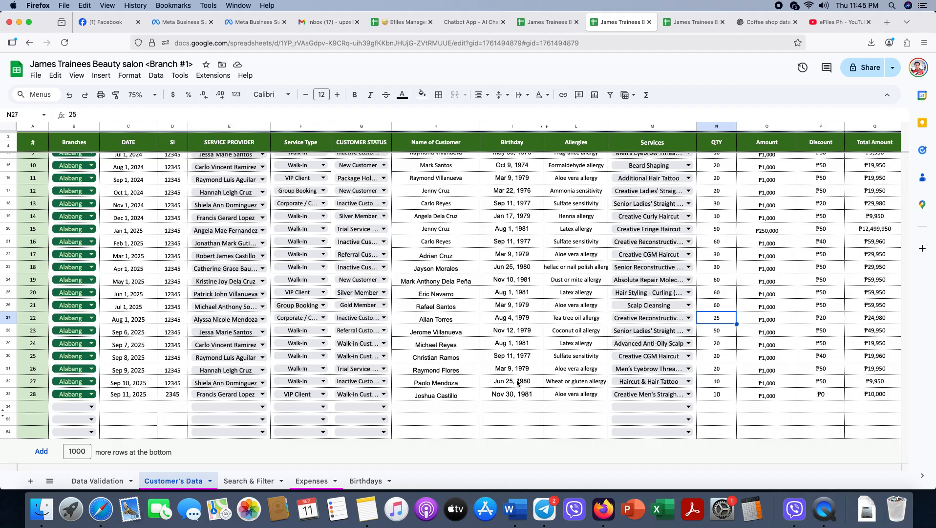
pyautogui.click(688, 409)
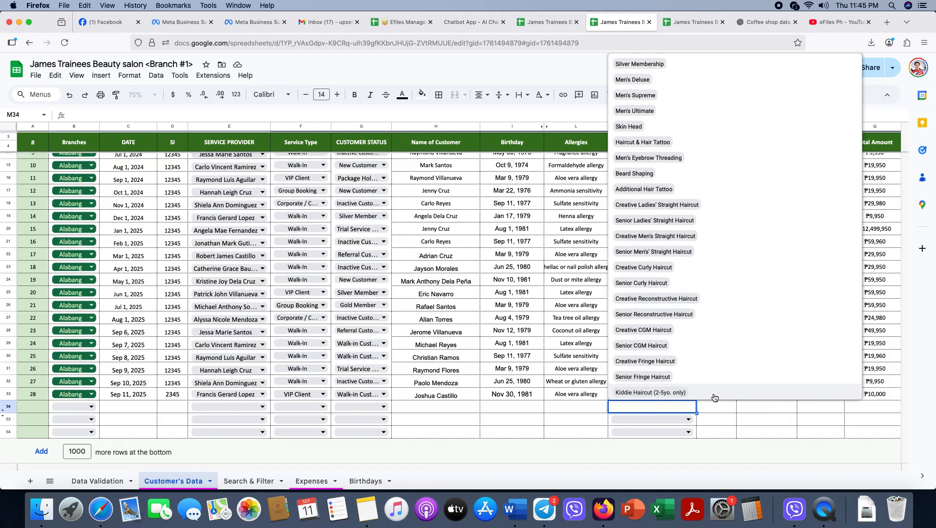
pyautogui.click(525, 420)
# Step: Return to the CEO Dashboard workbook and compare the commission rates and product costs in Customer's Data with the supplier costs in Data Validation
pyautogui.click(532, 21)
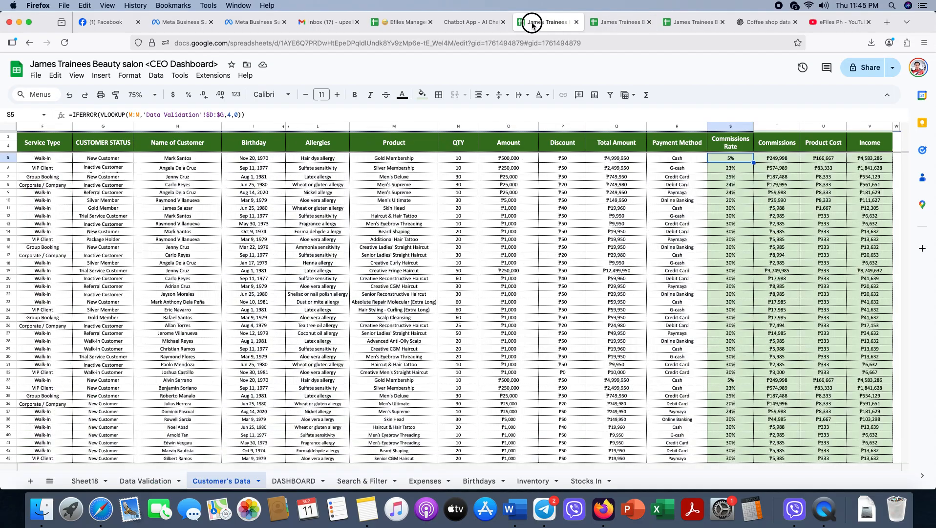
pyautogui.hscroll(1, 735, 161)
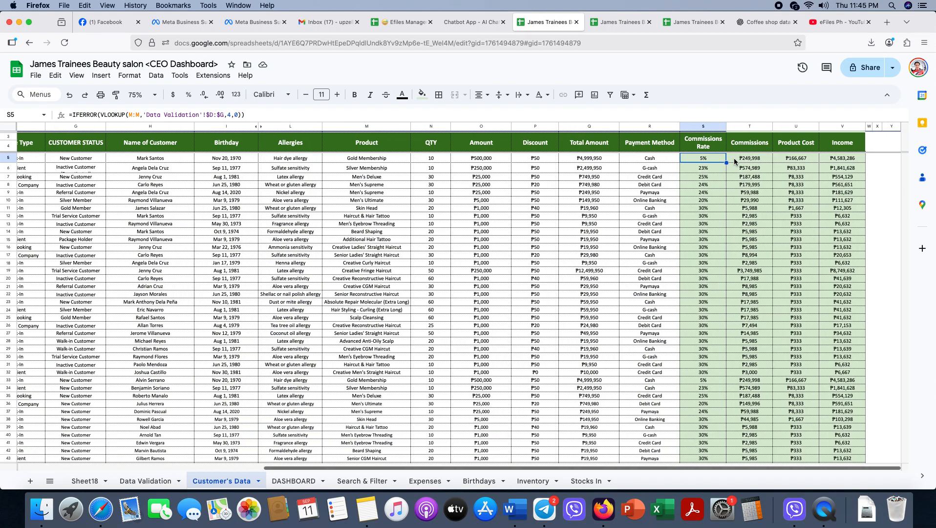
pyautogui.moveTo(714, 161); pyautogui.dragTo(702, 280)
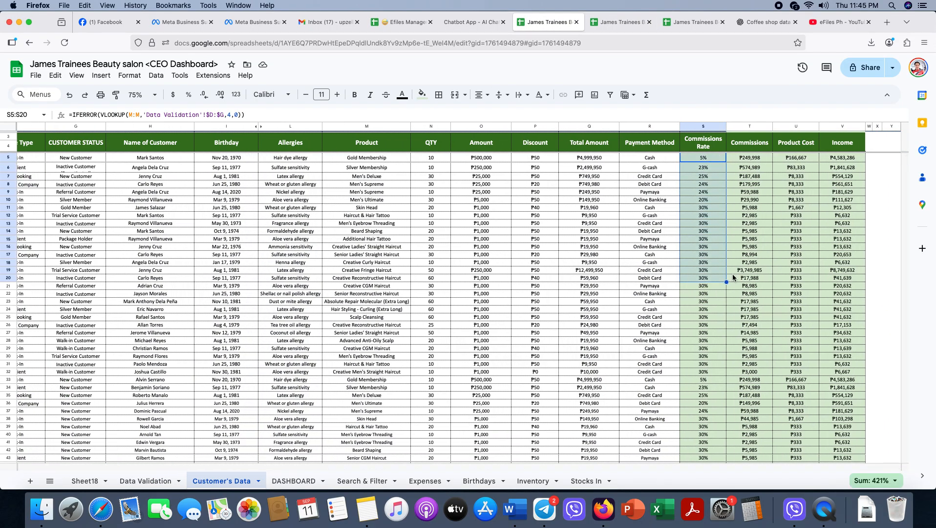
pyautogui.moveTo(789, 163); pyautogui.dragTo(781, 238)
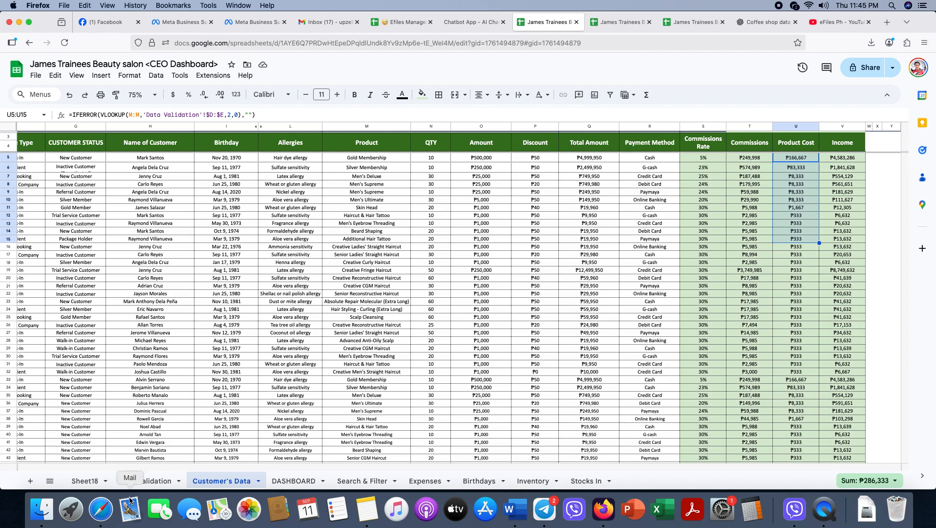
pyautogui.click(146, 481)
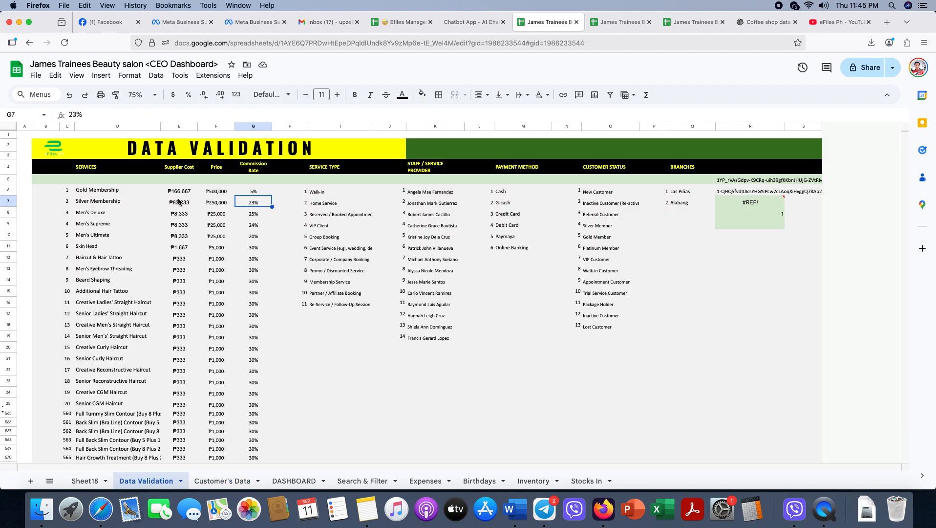
pyautogui.moveTo(181, 194); pyautogui.dragTo(177, 269)
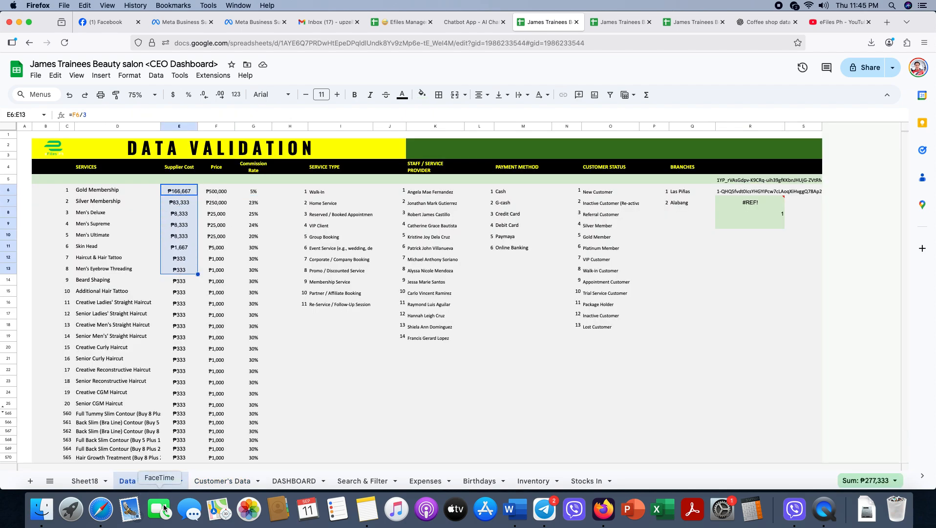
# Step: Rename the Product Cost column header in Customer's Data to Supplier Cost
pyautogui.click(234, 483)
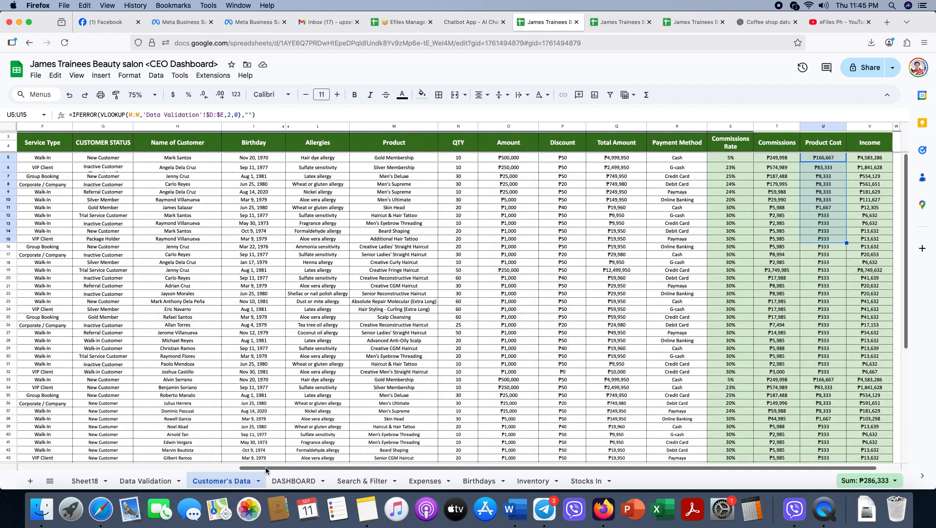
pyautogui.click(824, 144)
pyautogui.write('Supp')
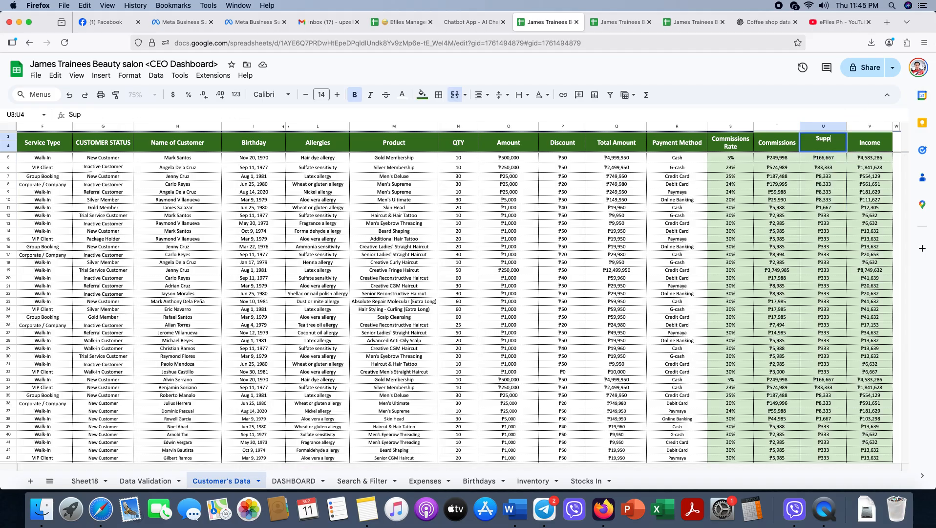
pyautogui.write('lier Cost')
pyautogui.press('Return')
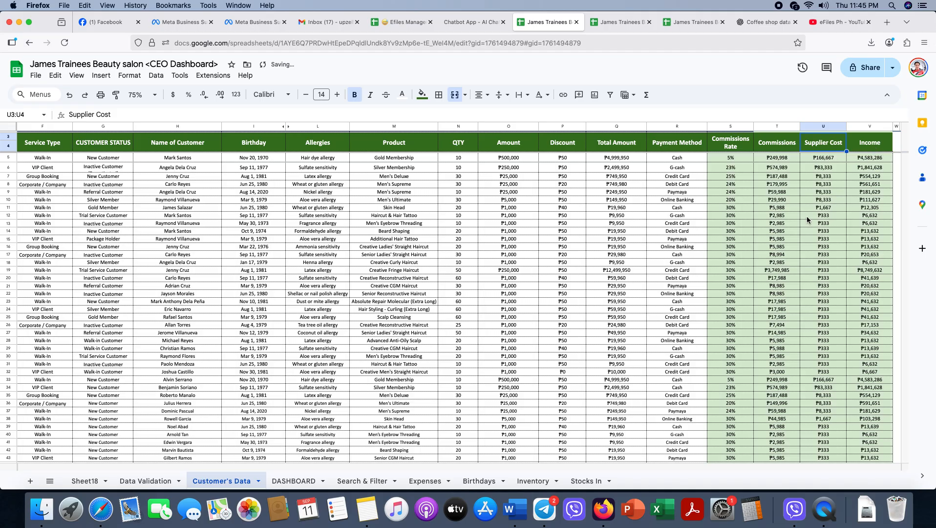
# Step: Inspect the U5 and S5 lookup formulas, tracing S5's references to product column M and the range 'Data Validation'!$D:$G
pyautogui.click(823, 157)
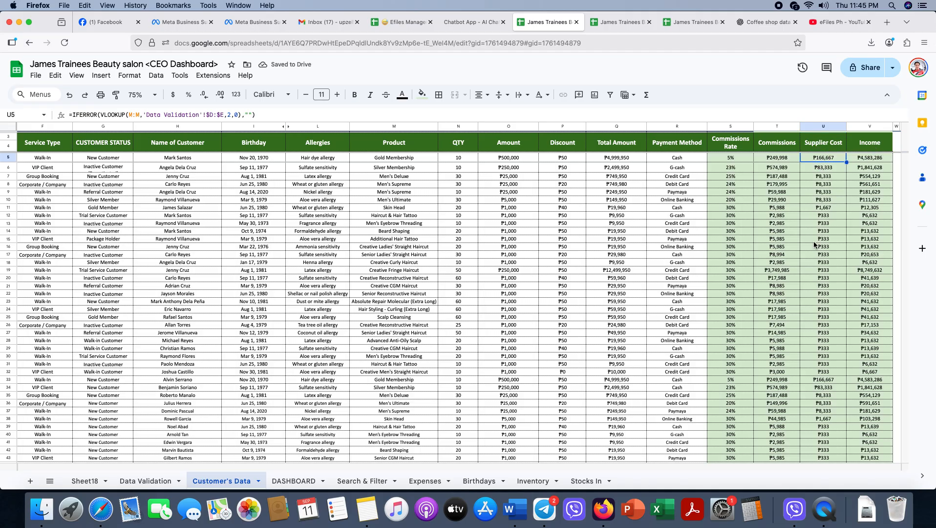
pyautogui.click(740, 160)
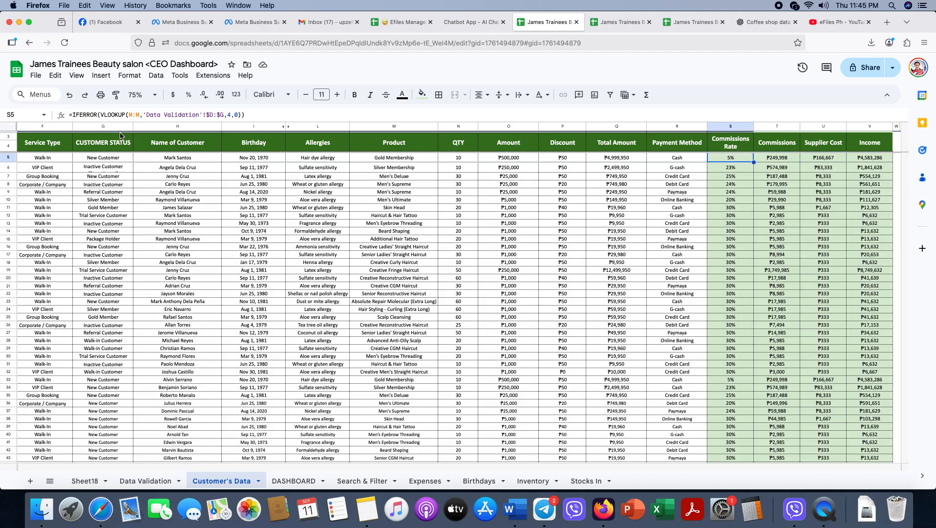
pyautogui.click(141, 114)
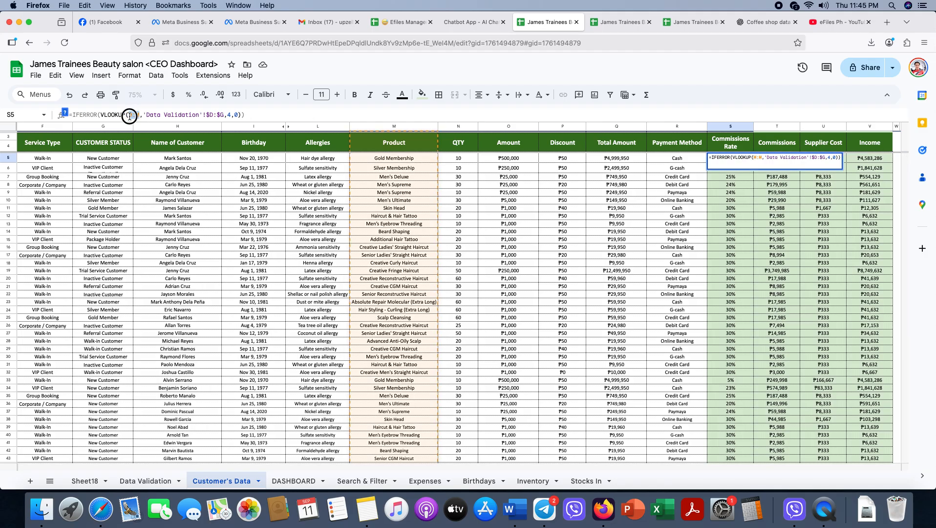
pyautogui.click(380, 129)
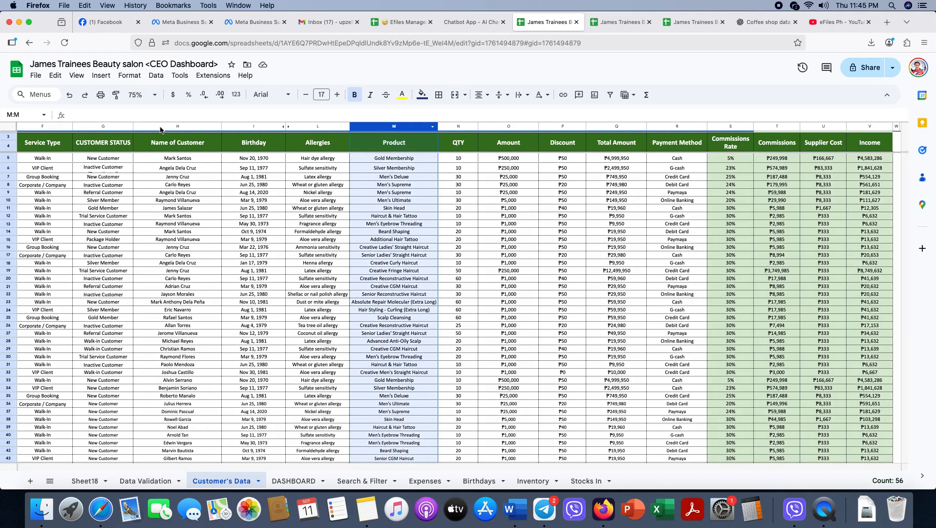
pyautogui.click(740, 159)
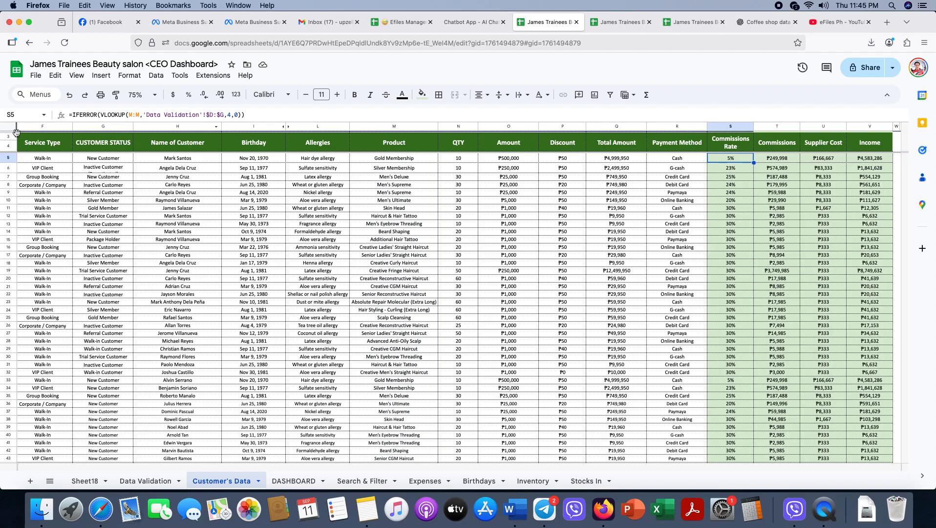
pyautogui.moveTo(144, 115); pyautogui.dragTo(223, 116)
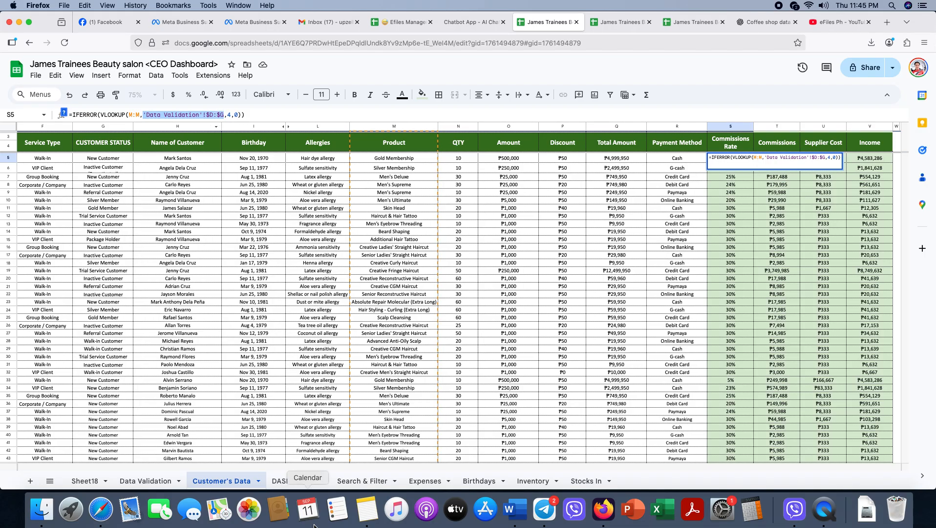
# Step: Highlight the Services column D and Commission Rate column G in Data Validation, and point out the Gold Membership entry
pyautogui.click(141, 481)
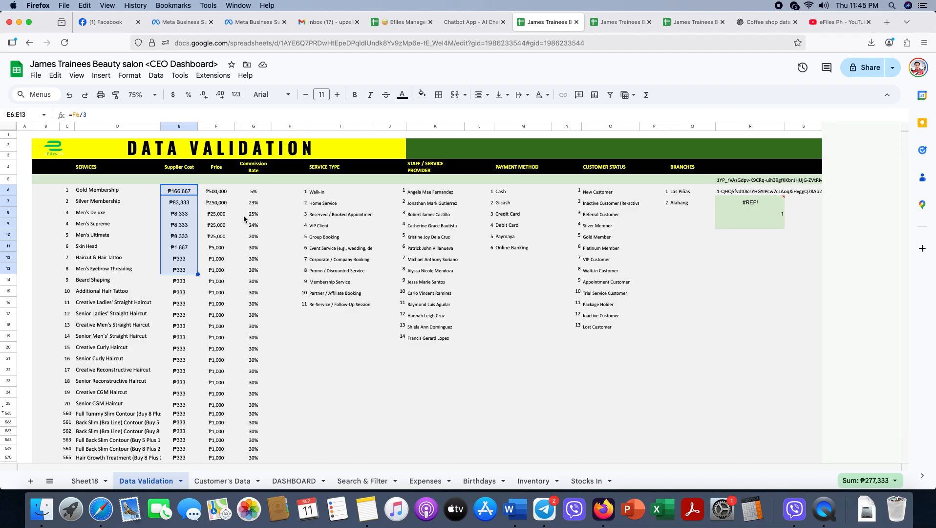
pyautogui.click(110, 127)
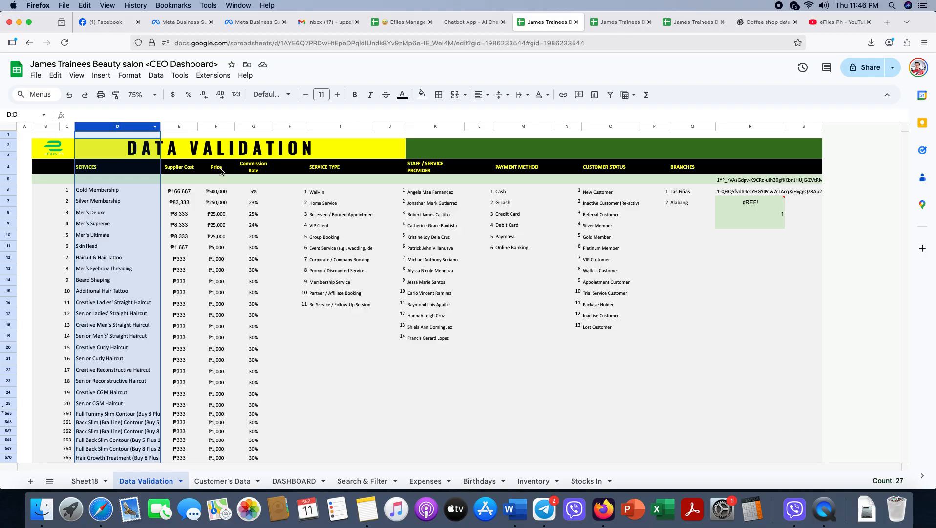
pyautogui.click(254, 127)
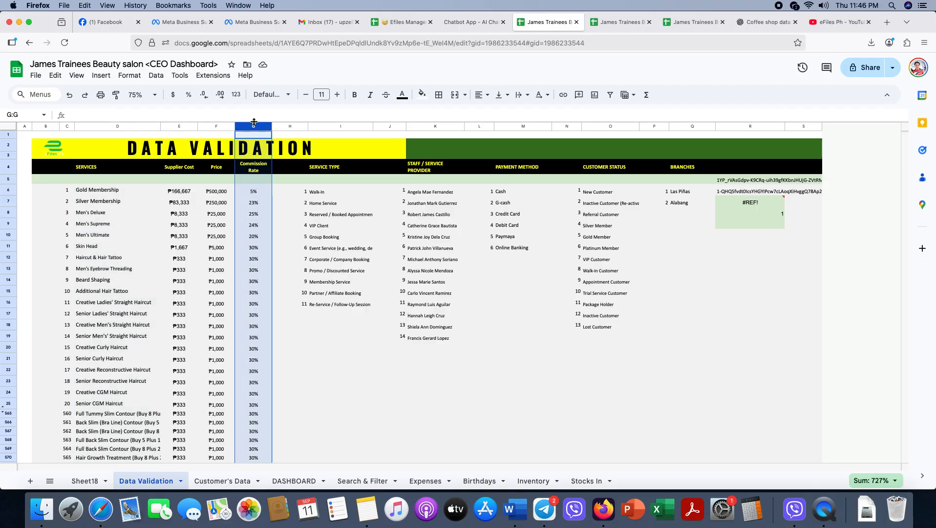
pyautogui.click(101, 192)
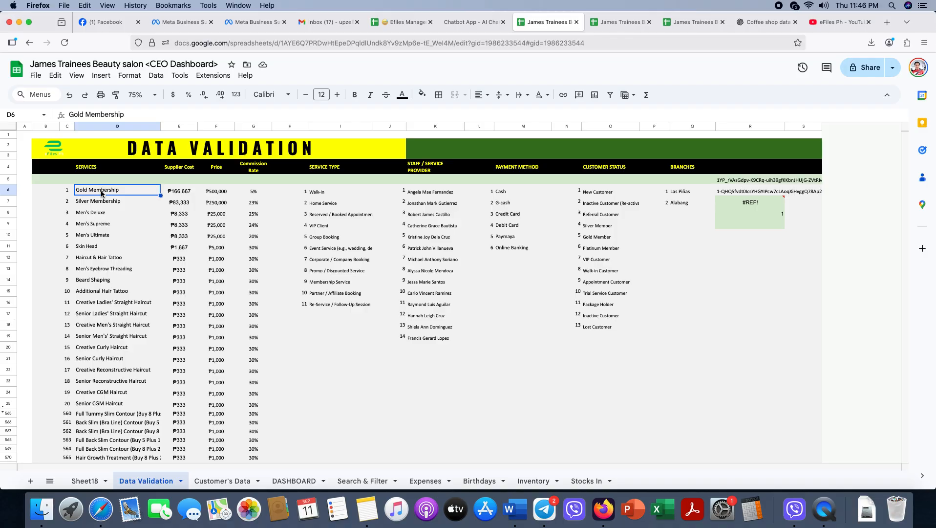
# Step: Change the lookup range in Customer's Data S5 to 'Data Validation'!D:G by removing its dollar signs
pyautogui.click(222, 481)
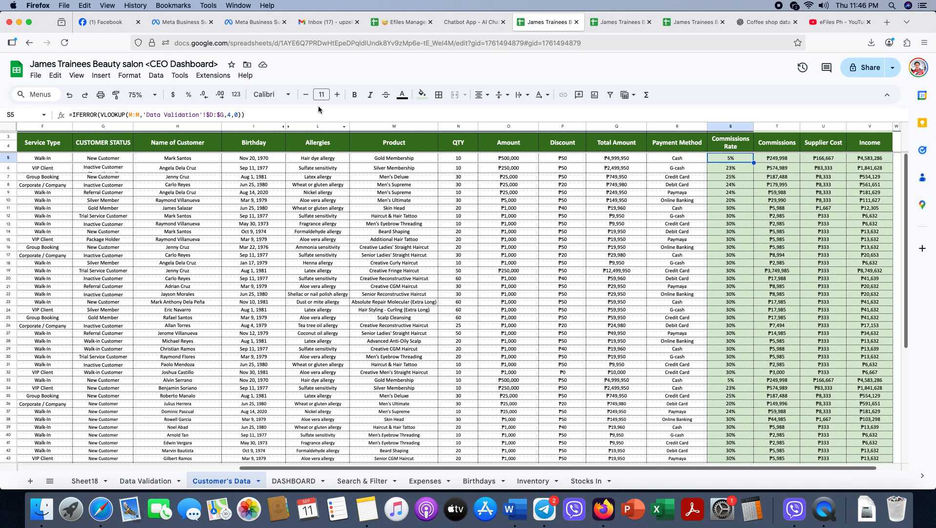
pyautogui.click(210, 113)
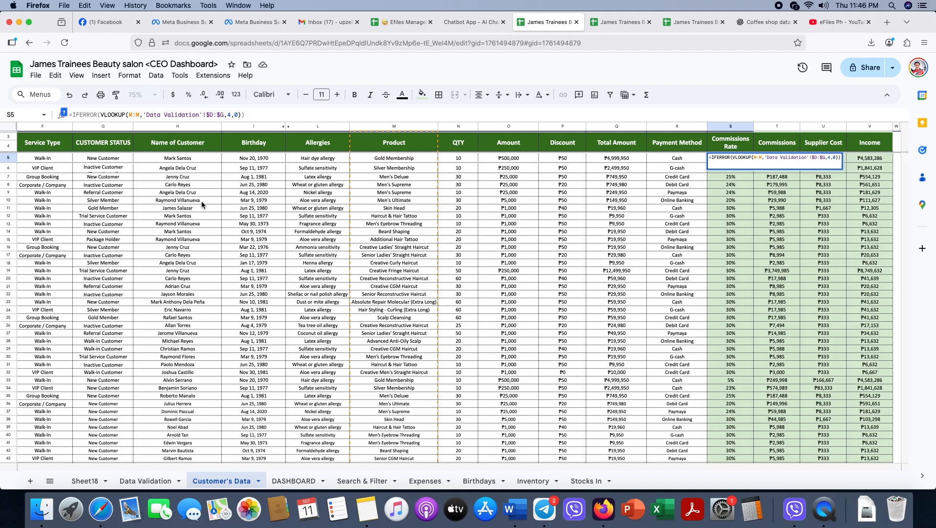
pyautogui.press('BackSpace')
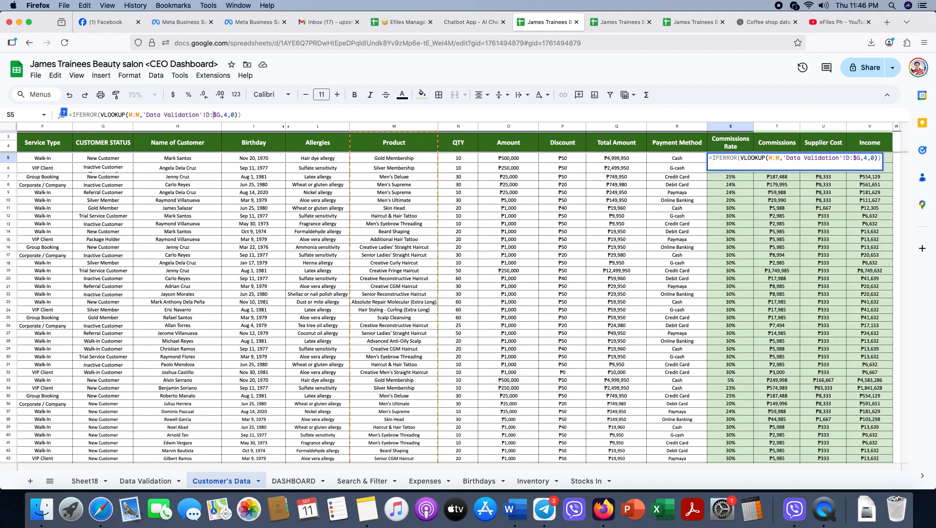
pyautogui.press('BackSpace')
pyautogui.press('Return')
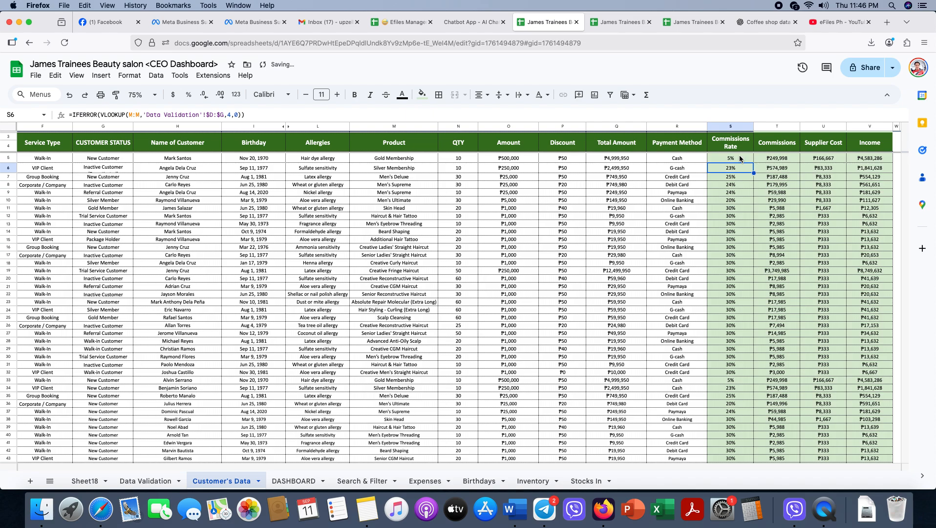
# Step: Copy the commission rate lookup formula from S5 down column S through row 635
pyautogui.press('Up')
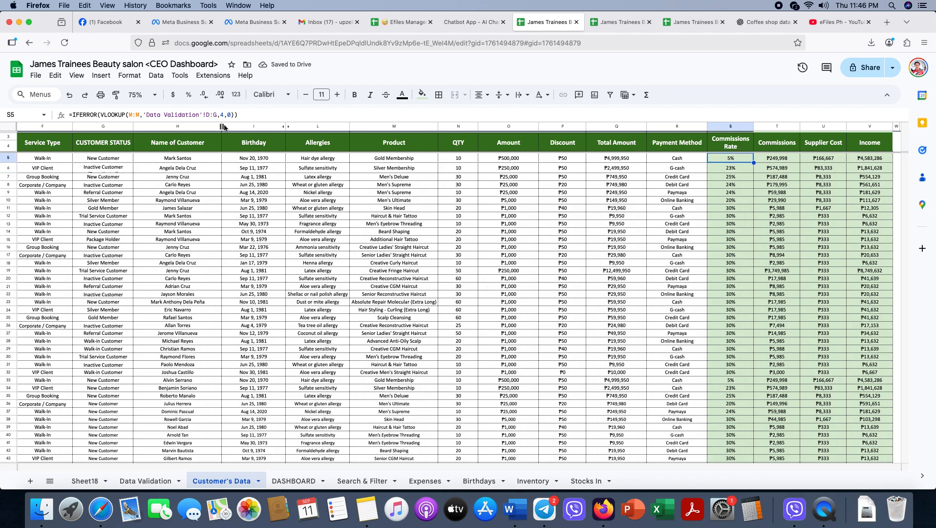
pyautogui.click(736, 185)
pyautogui.click(739, 162)
pyautogui.moveTo(754, 162); pyautogui.dragTo(751, 193)
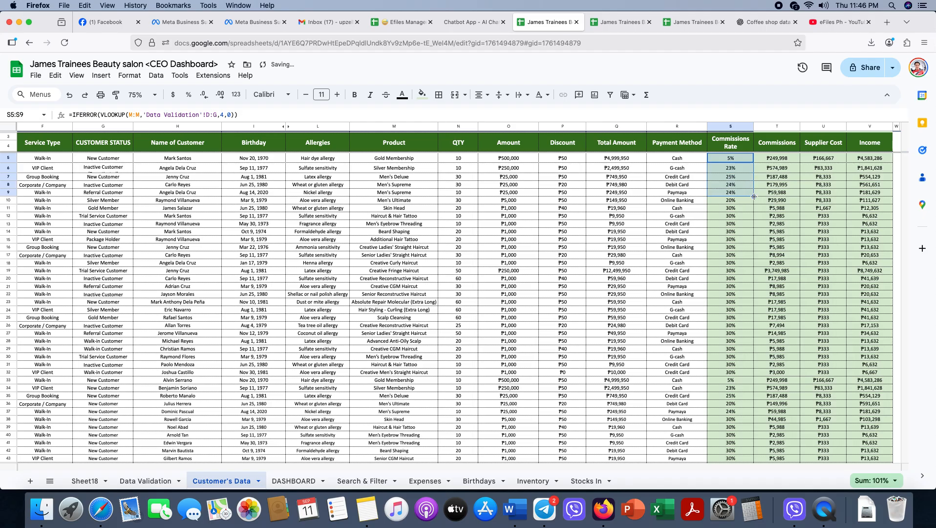
pyautogui.moveTo(754, 196); pyautogui.dragTo(754, 208)
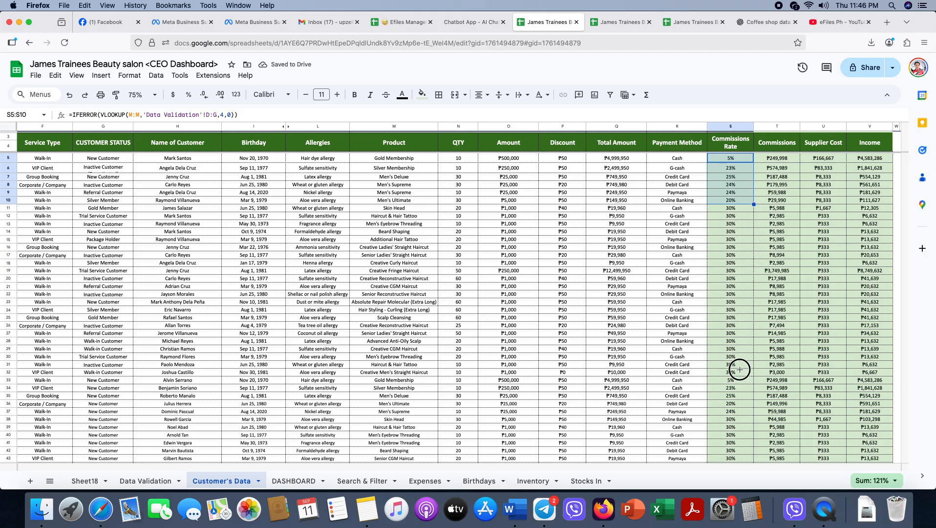
pyautogui.moveTo(739, 373); pyautogui.dragTo(740, 375)
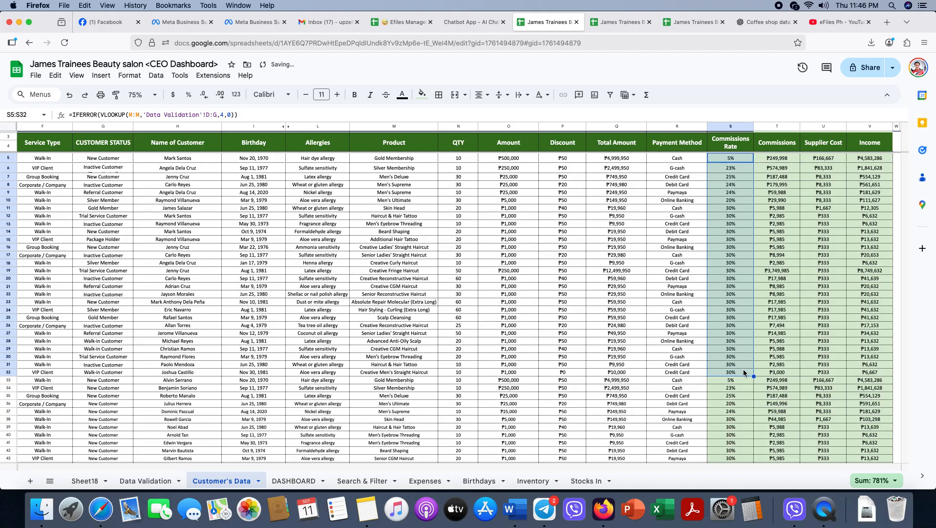
pyautogui.scroll(-7, 755, 361)
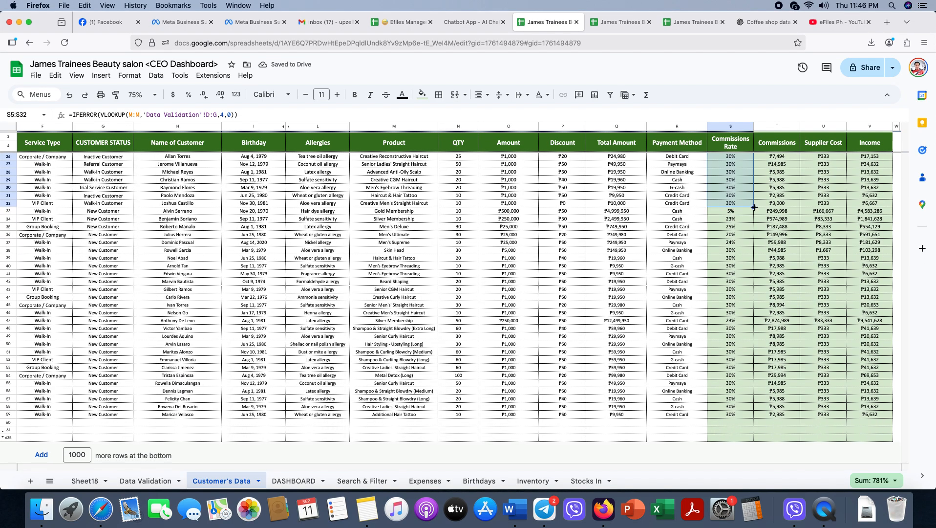
pyautogui.moveTo(754, 207); pyautogui.dragTo(734, 435)
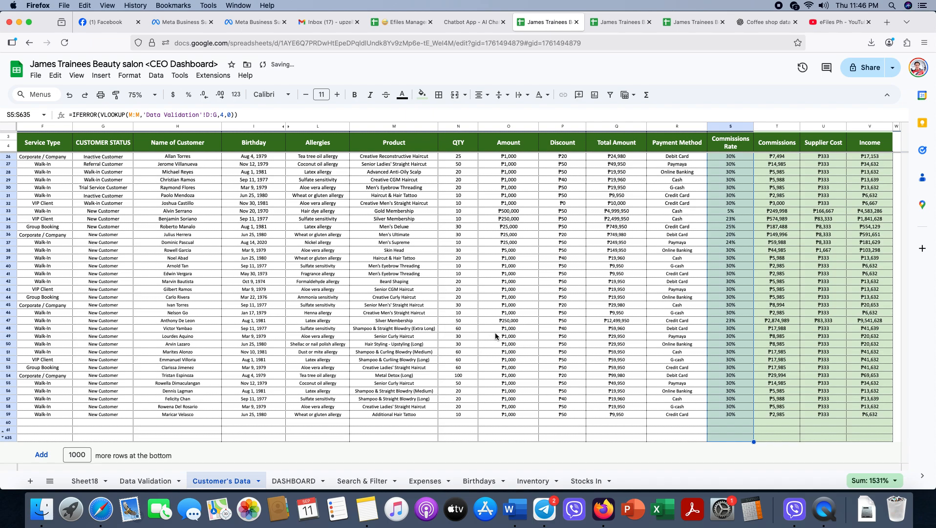
pyautogui.scroll(7, 391, 267)
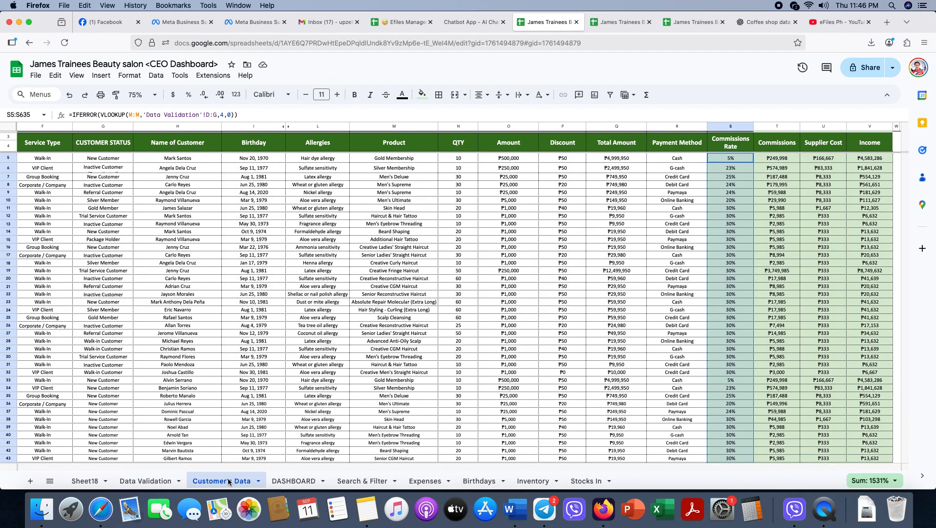
# Step: Examine the start and end date filter cells on the DASHBOARD sheet, then return to Customer's Data
pyautogui.click(285, 483)
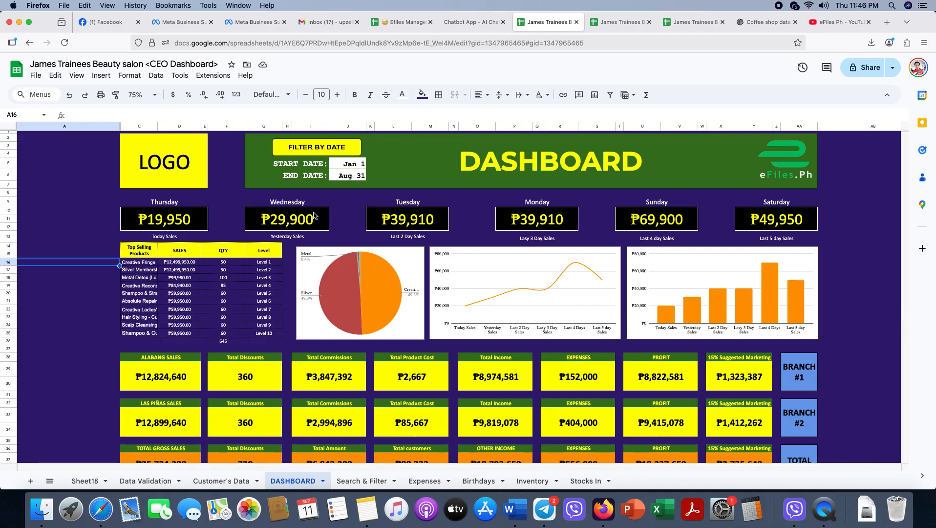
pyautogui.click(350, 165)
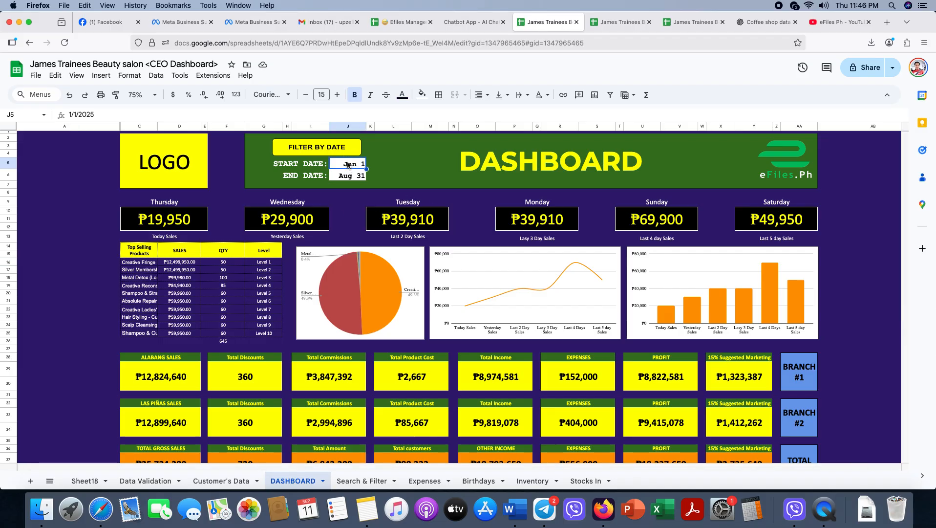
pyautogui.click(345, 177)
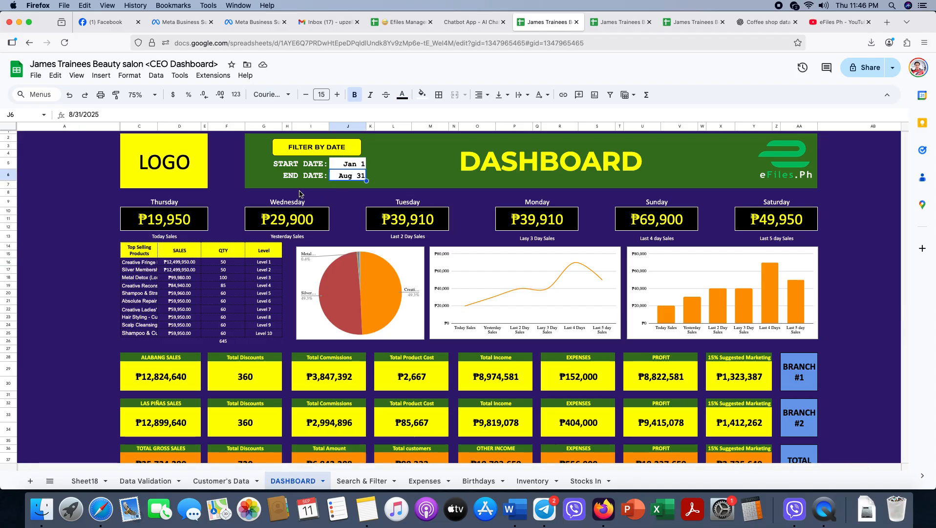
pyautogui.click(224, 484)
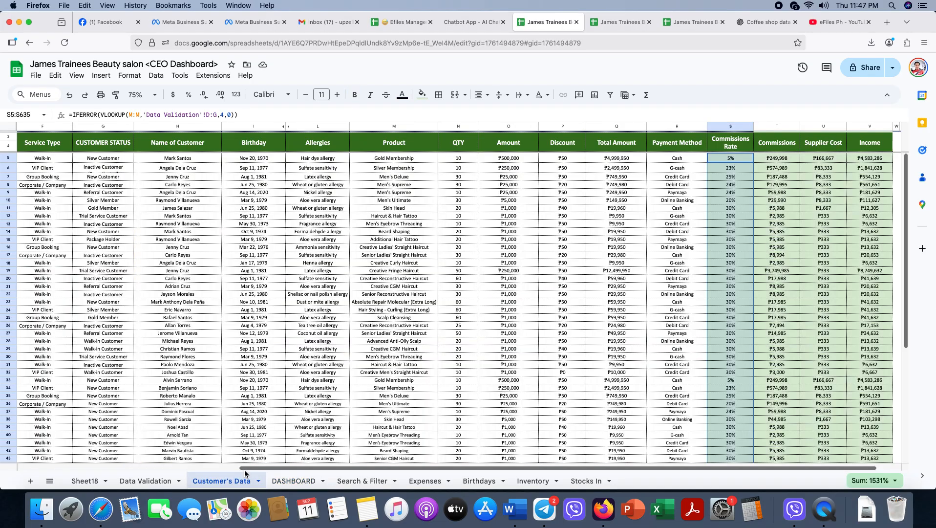
# Step: Replace the lookup key M:M in the S5 commission rate formula with the single cell M5
pyautogui.click(738, 161)
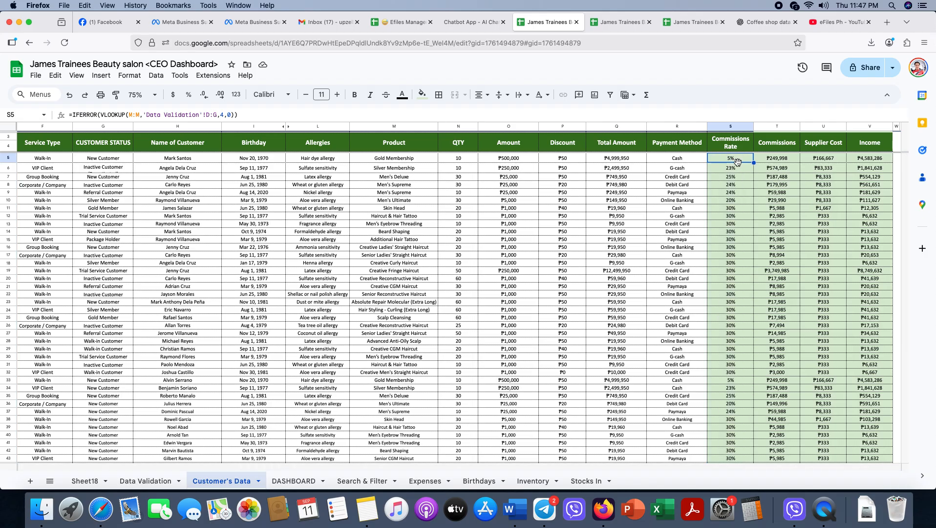
pyautogui.doubleClick(738, 159)
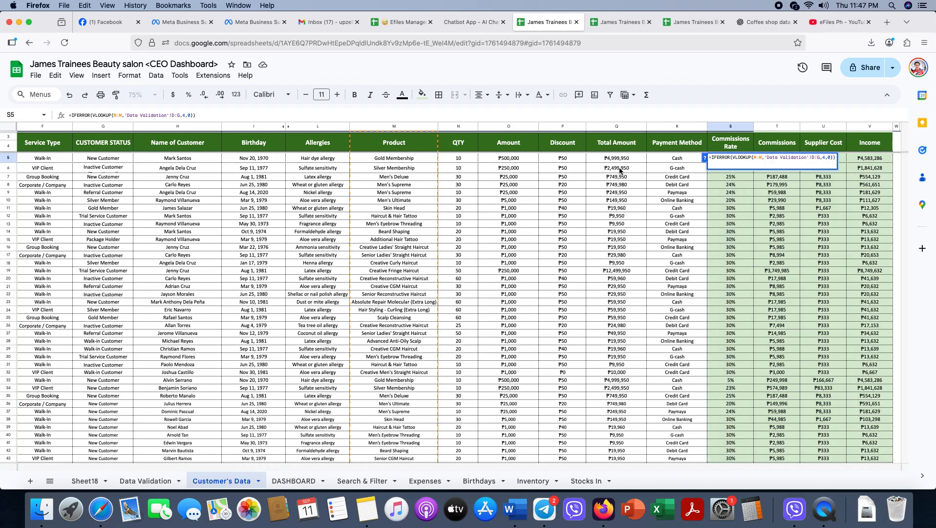
pyautogui.click(763, 159)
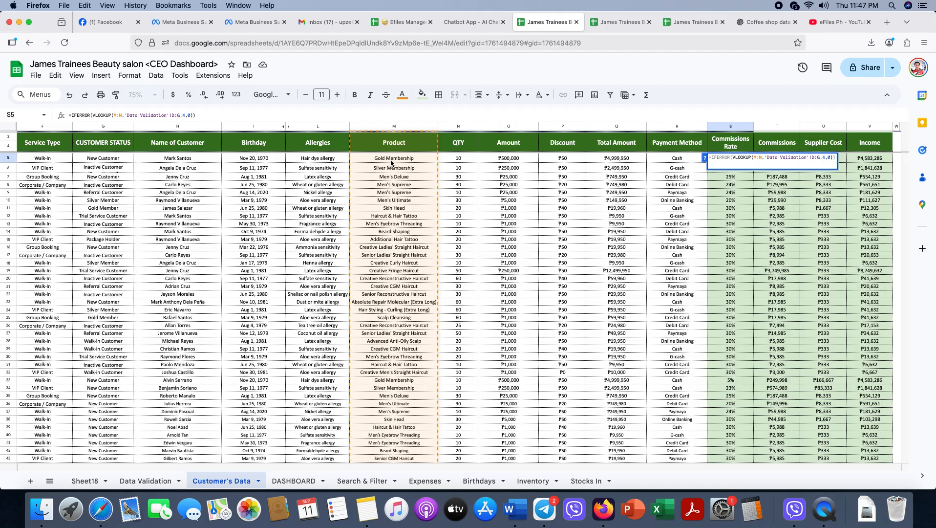
pyautogui.write('5')
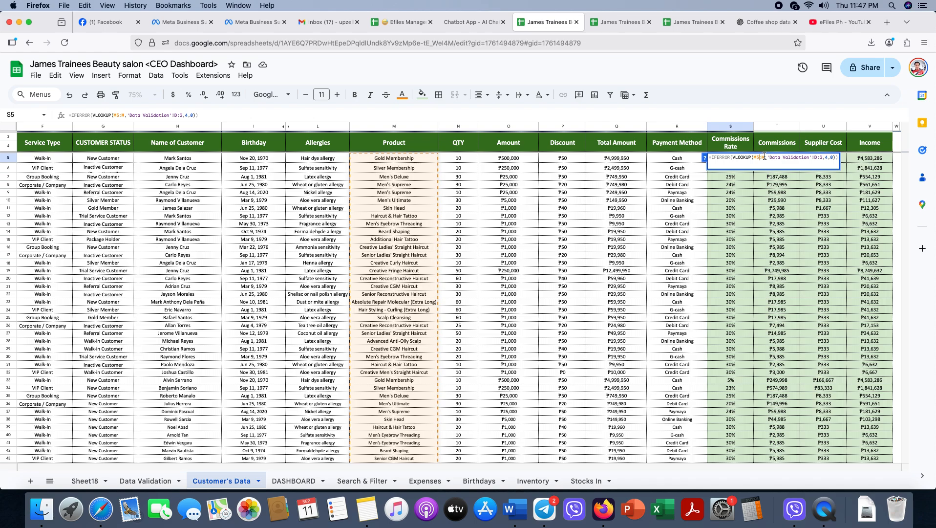
pyautogui.press('Return')
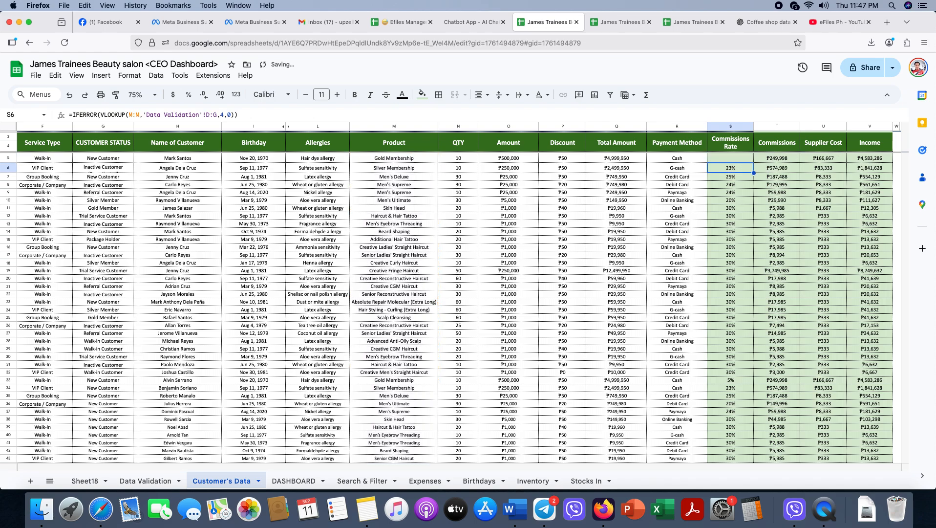
pyautogui.click(735, 159)
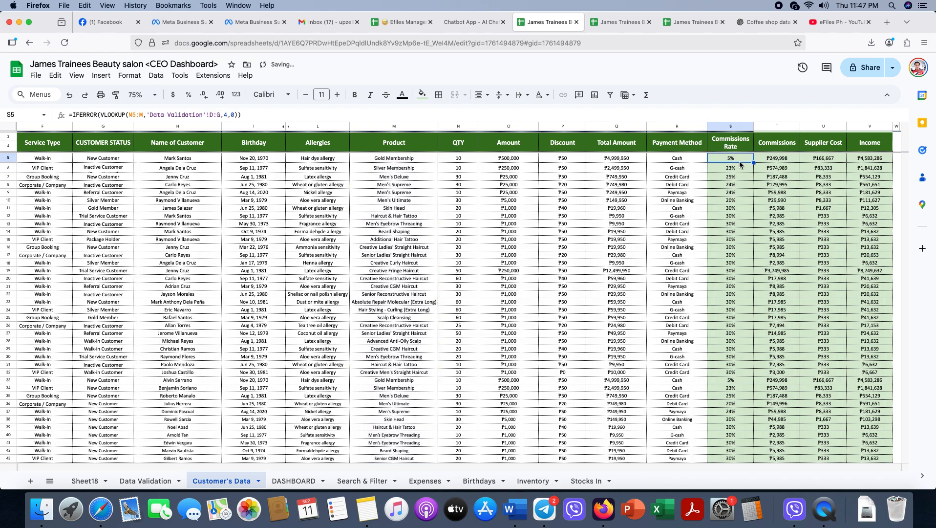
pyautogui.press('Return')
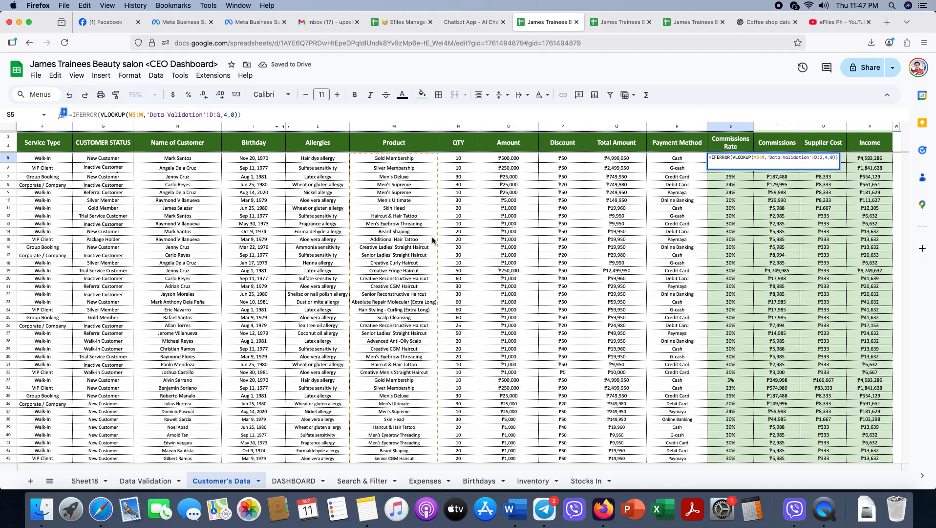
pyautogui.click(766, 157)
pyautogui.press('BackSpace')
pyautogui.press('BackSpace')
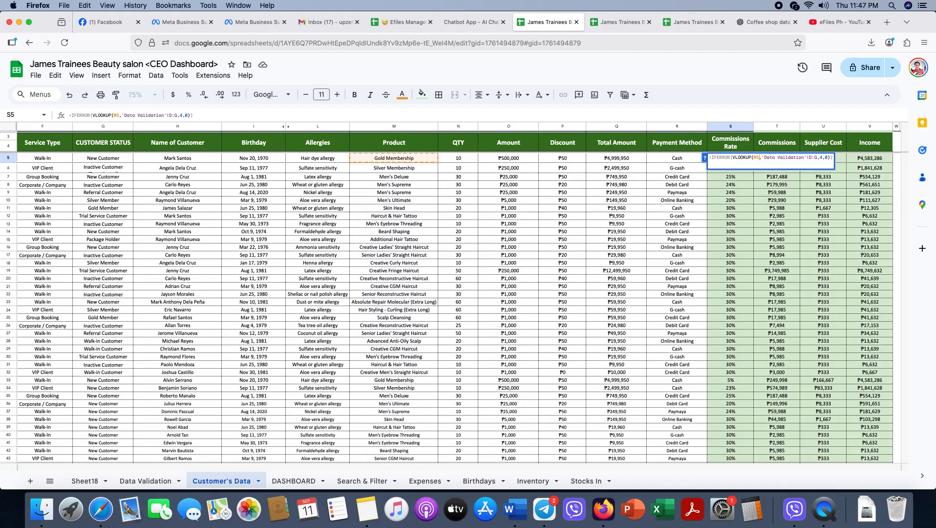
pyautogui.press('Return')
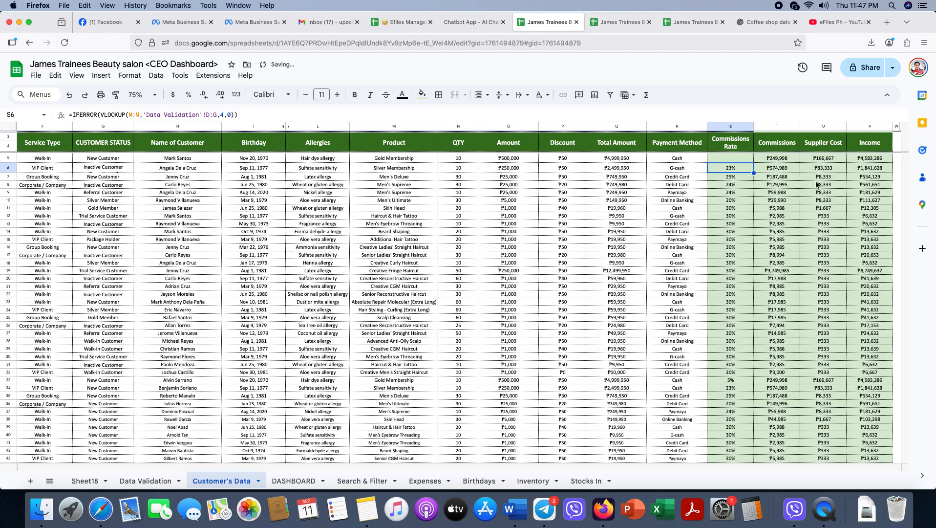
pyautogui.press('Up')
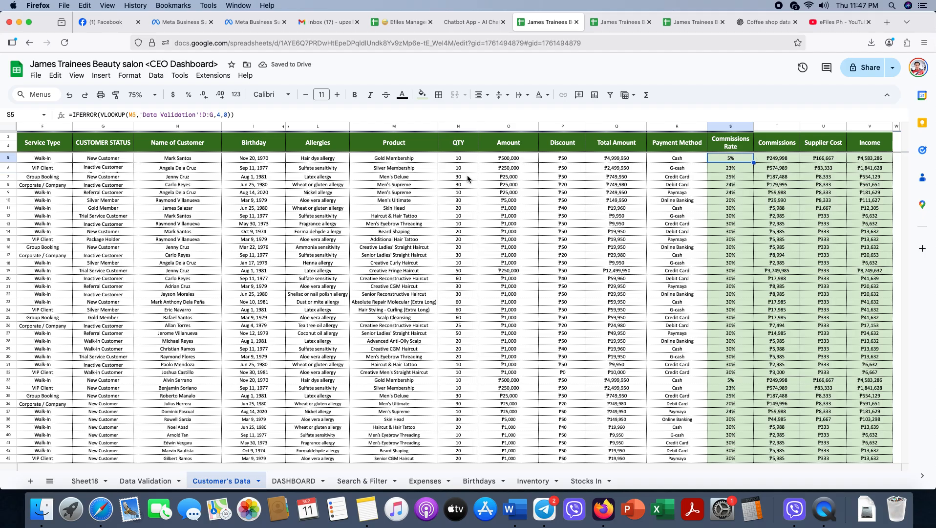
# Step: Point out the product in M5 and copy the S5 commission rate formula down through S18
pyautogui.click(394, 159)
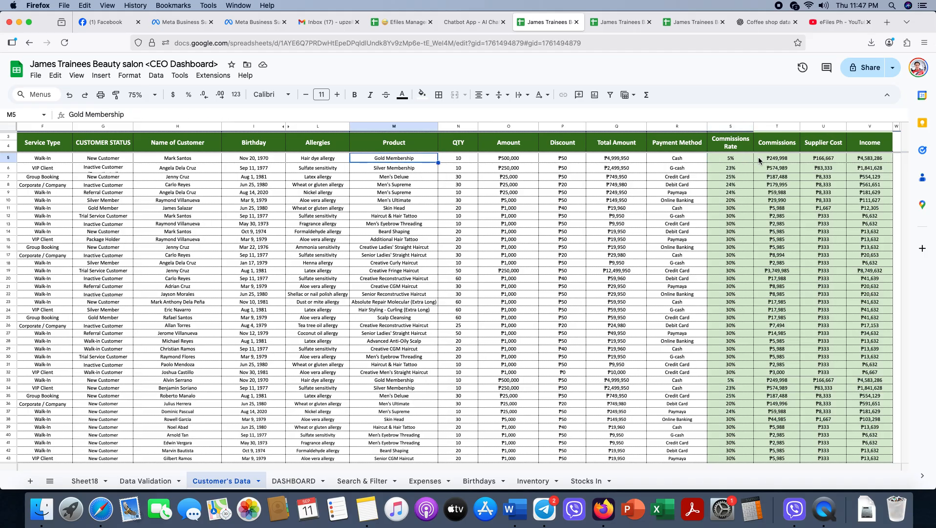
pyautogui.click(729, 159)
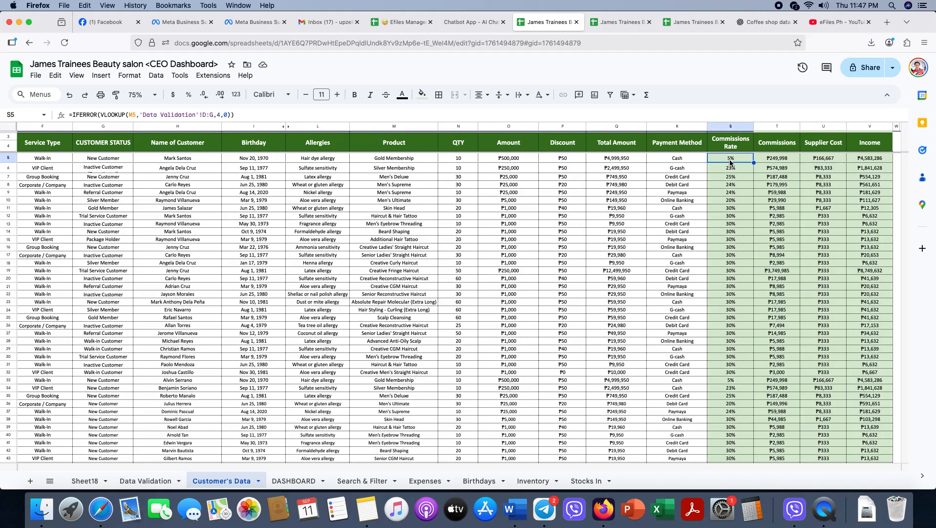
pyautogui.moveTo(754, 162); pyautogui.dragTo(745, 267)
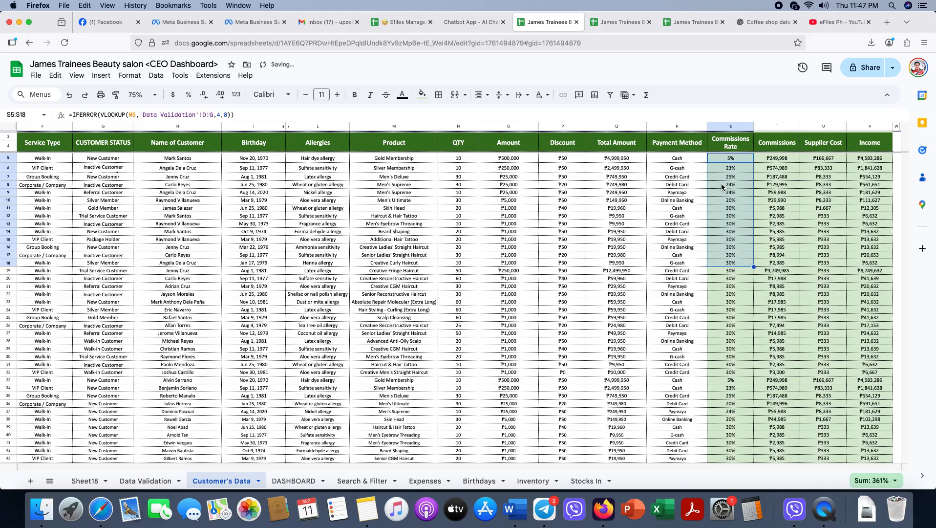
# Step: Compare the lookup keys in the commission rate formulas of S6, S7, S9 and S24 against the Product column
pyautogui.click(736, 167)
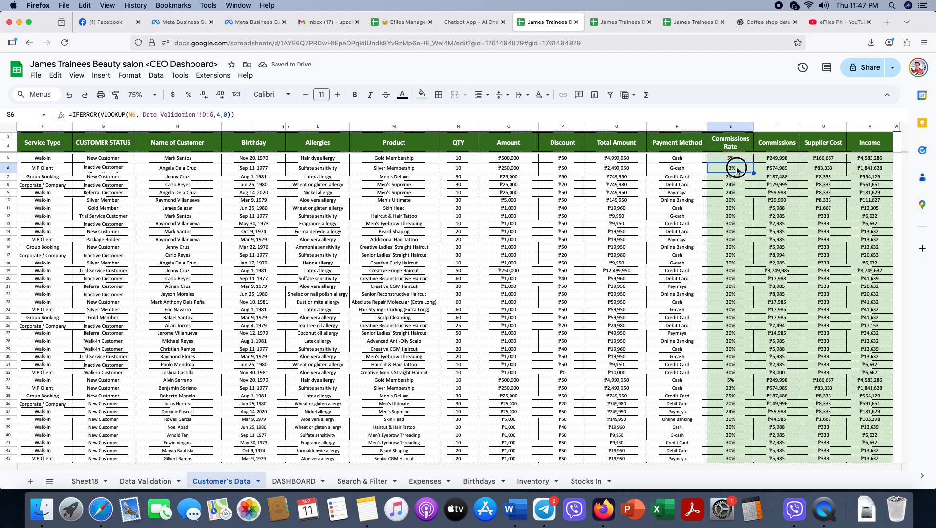
pyautogui.doubleClick(736, 167)
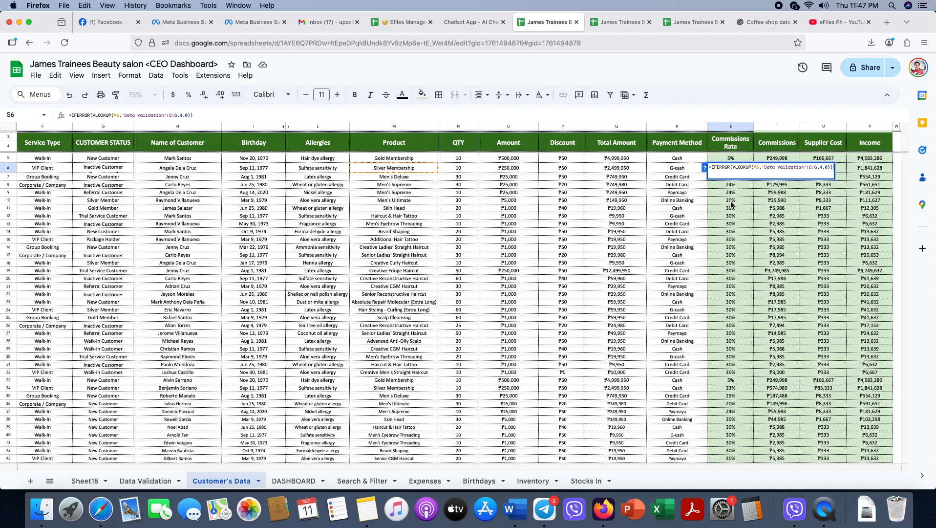
pyautogui.press('Return')
pyautogui.press('Return')
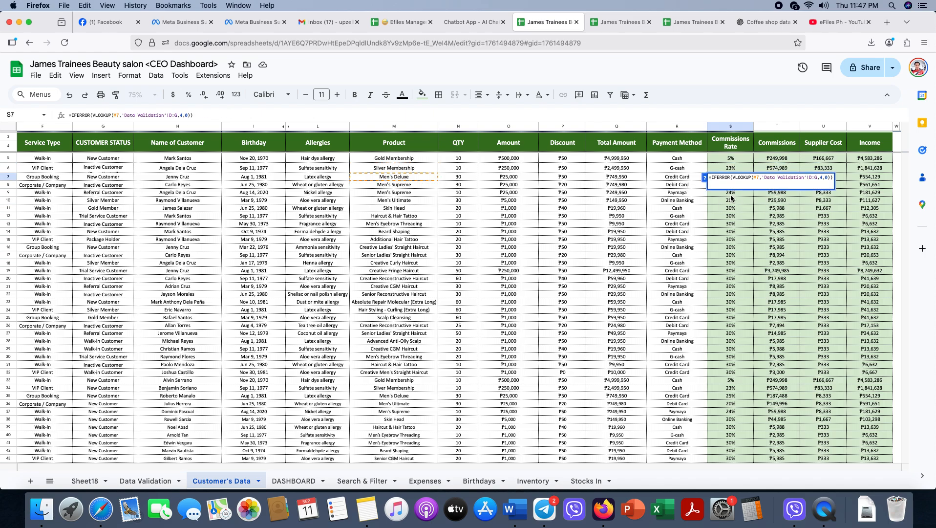
pyautogui.doubleClick(731, 194)
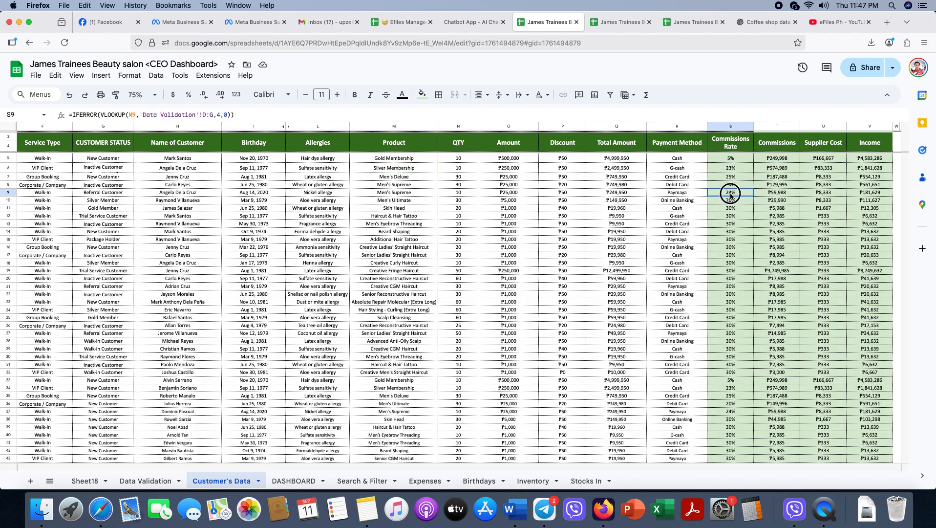
pyautogui.click(732, 237)
pyautogui.click(737, 309)
pyautogui.doubleClick(738, 309)
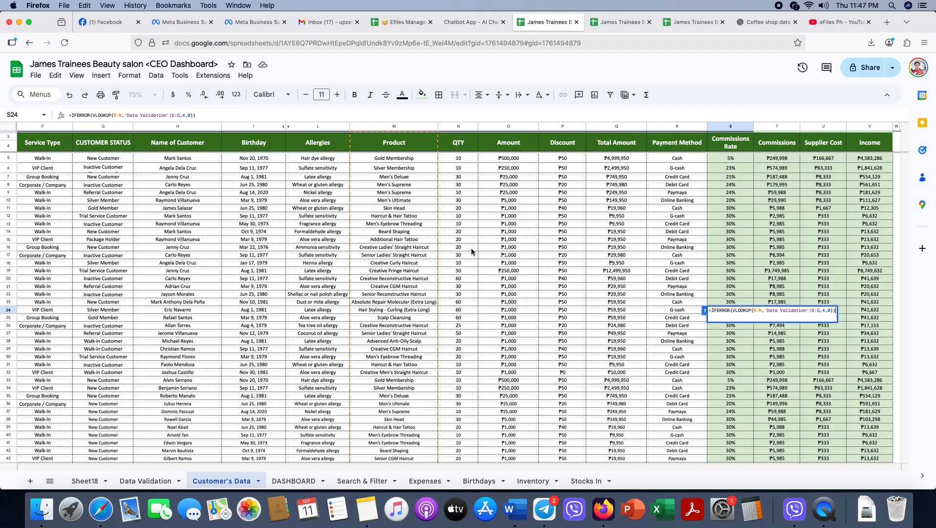
pyautogui.scroll(-5, 405, 358)
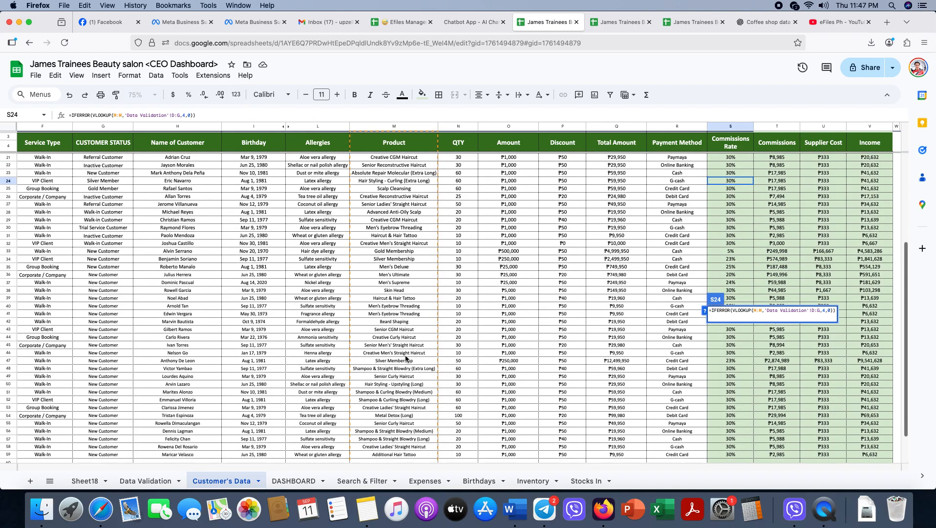
pyautogui.scroll(-2, 405, 358)
pyautogui.scroll(7, 405, 358)
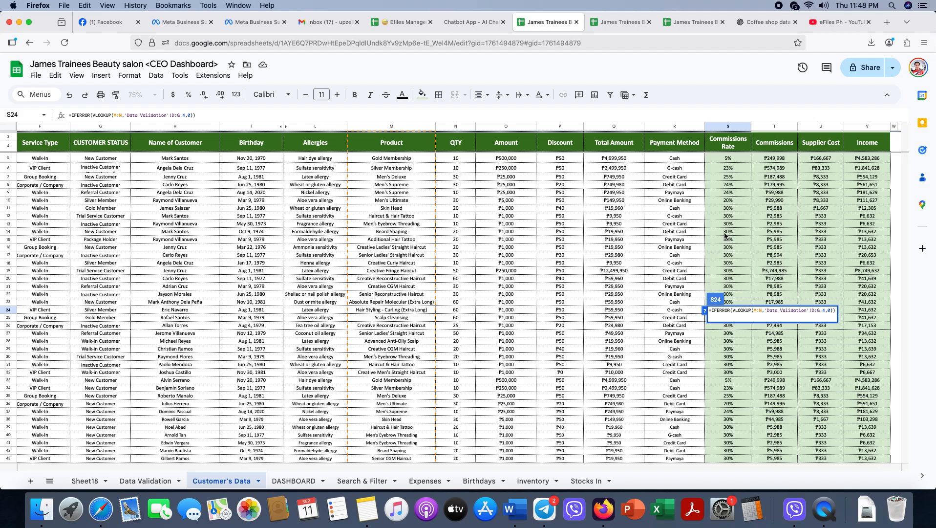
pyautogui.click(726, 235)
# Step: Copy the M:M lookup formula from S23 up through S5, and open the S5 formula for checking
pyautogui.click(730, 302)
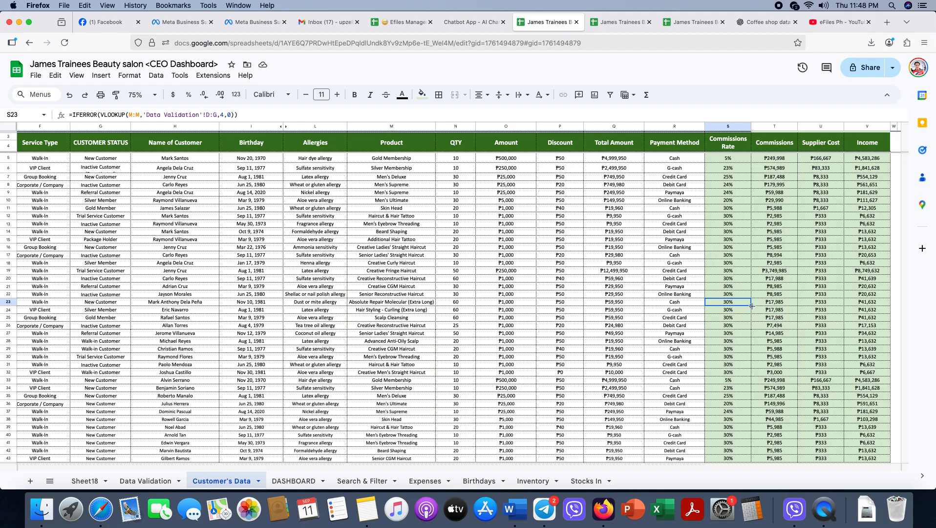
pyautogui.moveTo(752, 305); pyautogui.dragTo(738, 159)
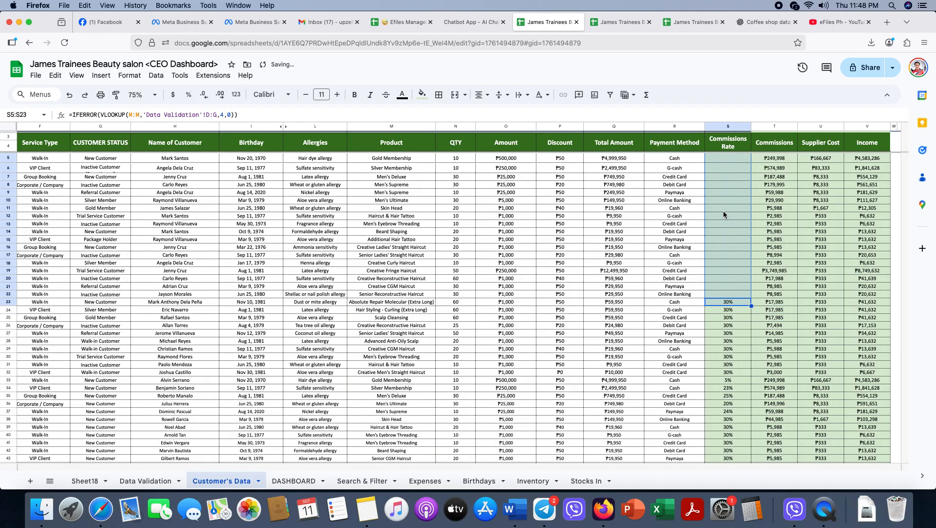
pyautogui.click(733, 159)
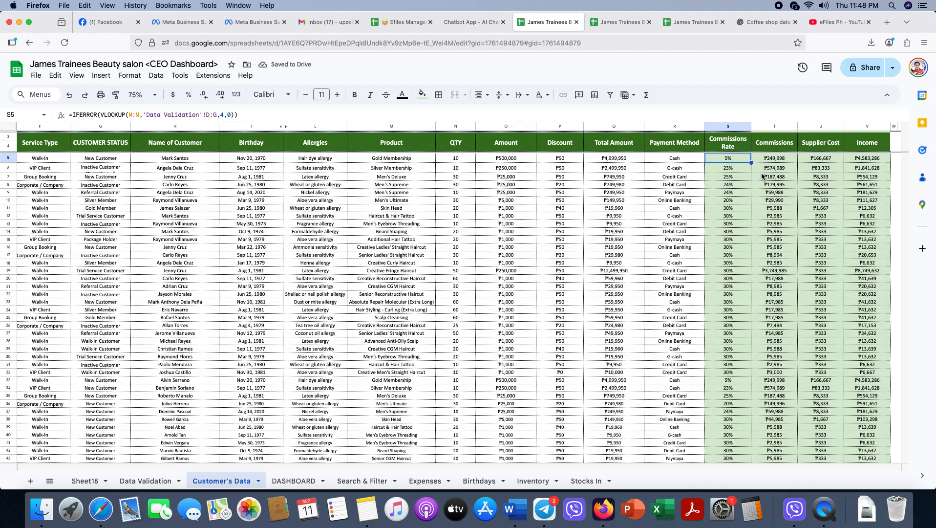
pyautogui.doubleClick(736, 159)
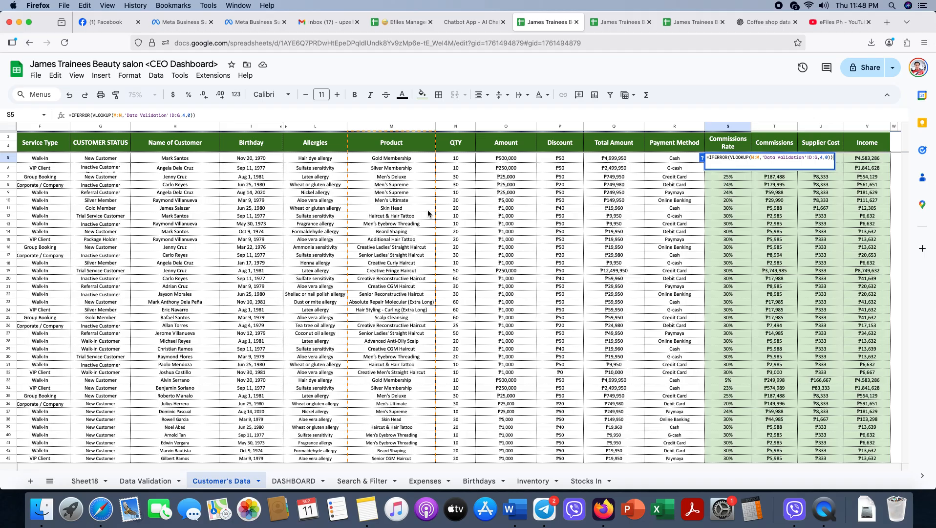
# Step: Close the S5 formula and review the commissions formula in T5 alongside the commission rate in S5
pyautogui.click(725, 200)
pyautogui.moveTo(729, 161); pyautogui.dragTo(729, 213)
pyautogui.hscroll(1, 729, 212)
pyautogui.click(751, 157)
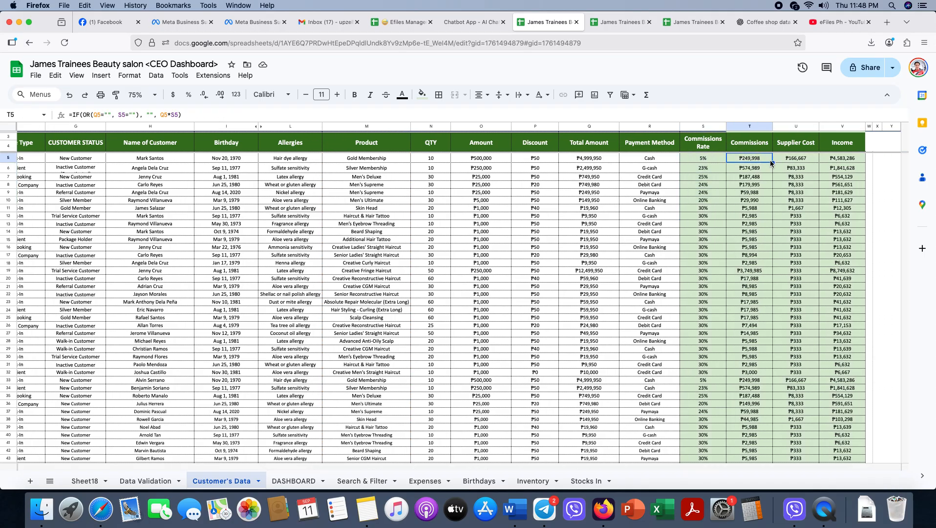
pyautogui.click(703, 162)
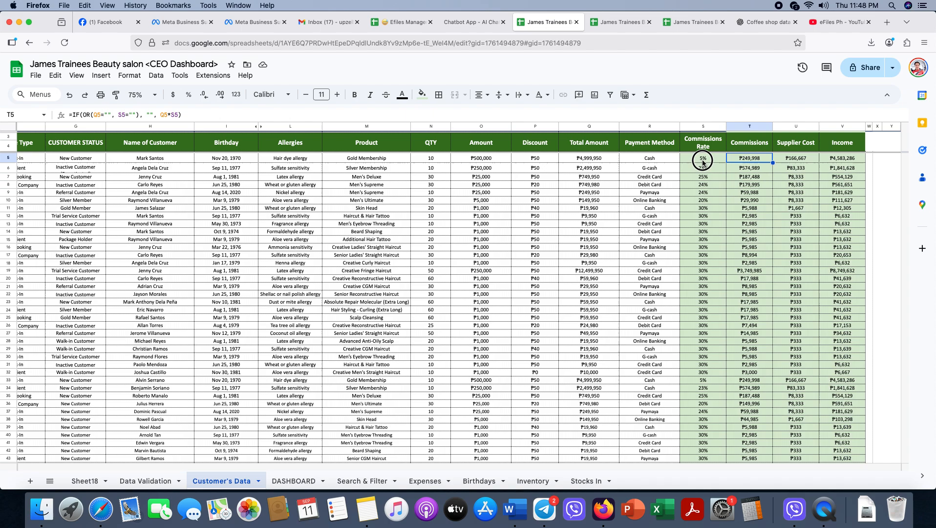
pyautogui.click(761, 163)
# Step: Remove the dollar signs from the supplier cost formula in U5 so its lookup range reads 'Data Validation'!D:E
pyautogui.click(795, 161)
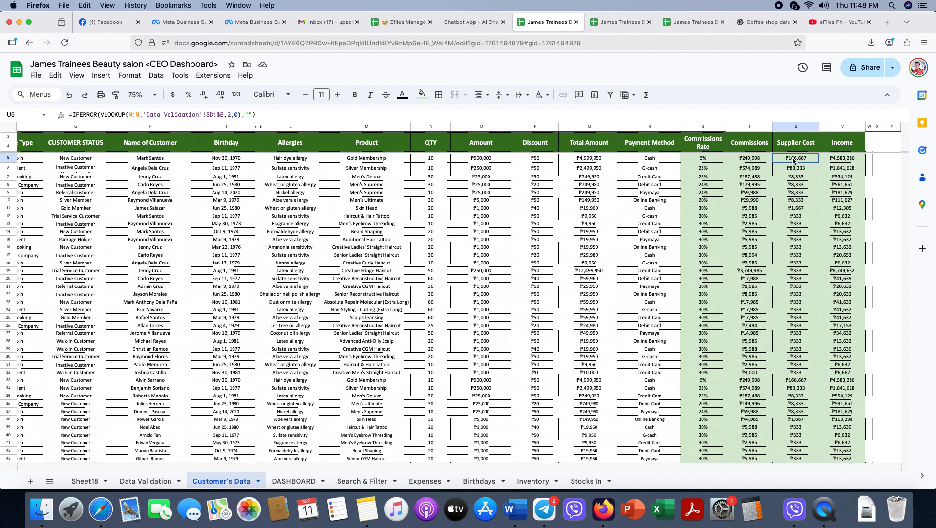
pyautogui.click(209, 115)
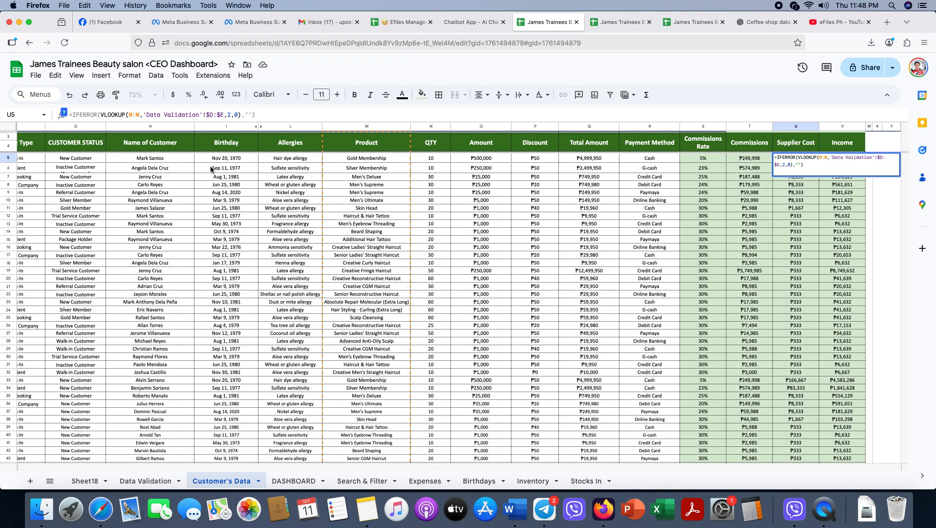
pyautogui.click(209, 115)
pyautogui.press('BackSpace')
pyautogui.write('$')
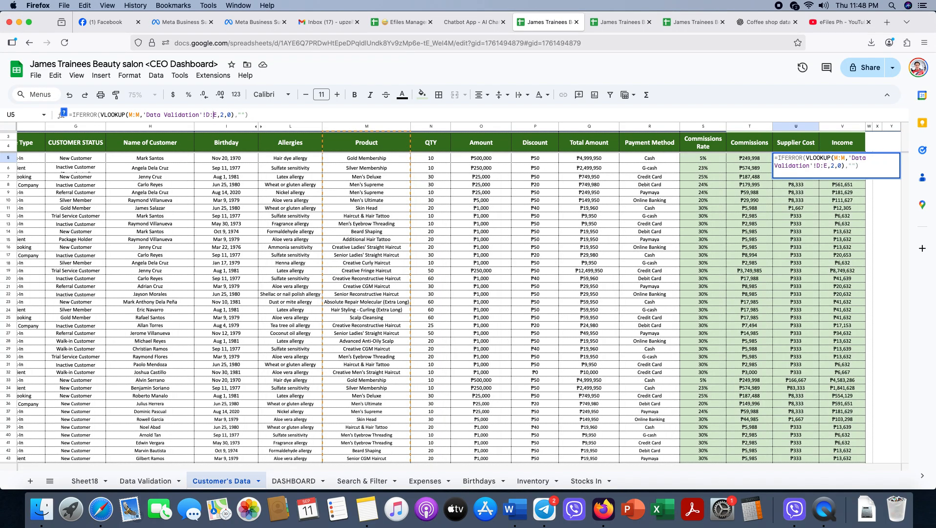
pyautogui.press('Return')
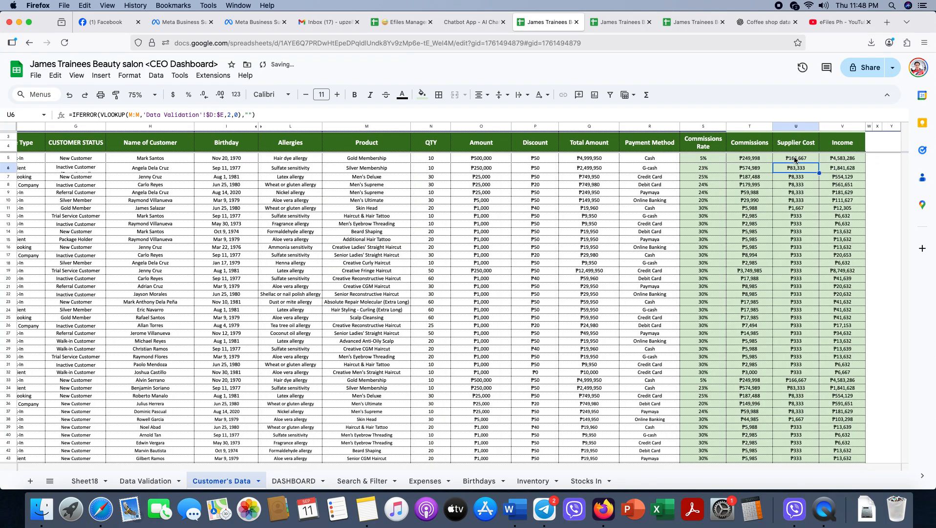
# Step: Copy the U5 supplier cost formula down the Supplier Cost column through U635
pyautogui.click(795, 158)
pyautogui.scroll(-4, 816, 455)
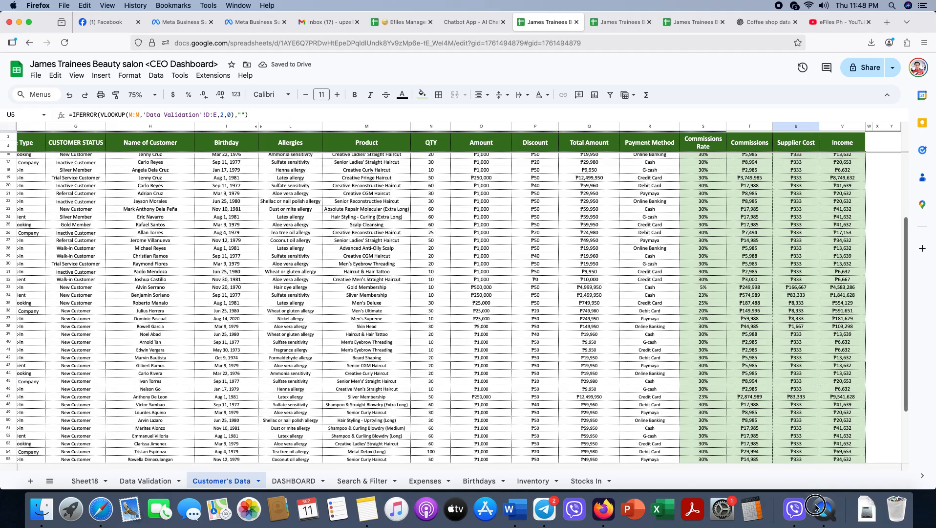
pyautogui.moveTo(815, 505); pyautogui.dragTo(804, 442)
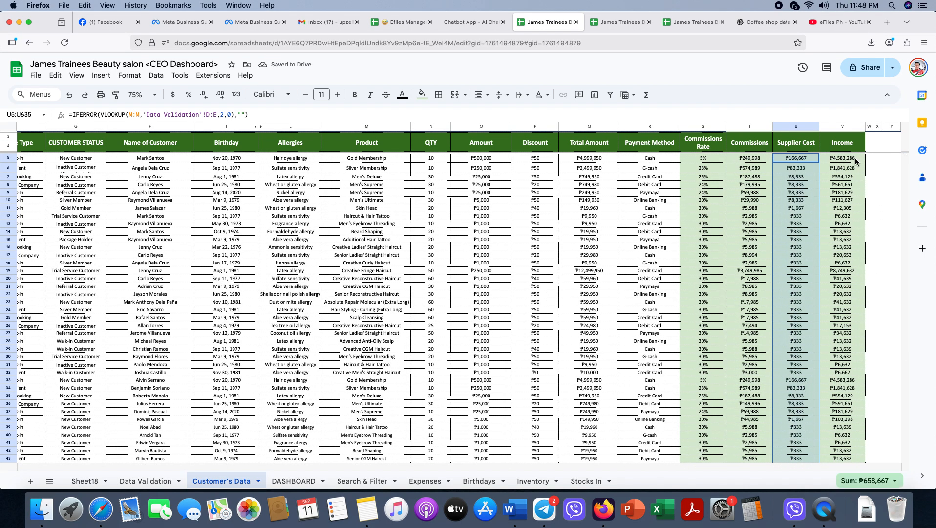
# Step: Review the income formula in V5, the commissions formula in T5 and the commission rate formula in S5
pyautogui.click(855, 158)
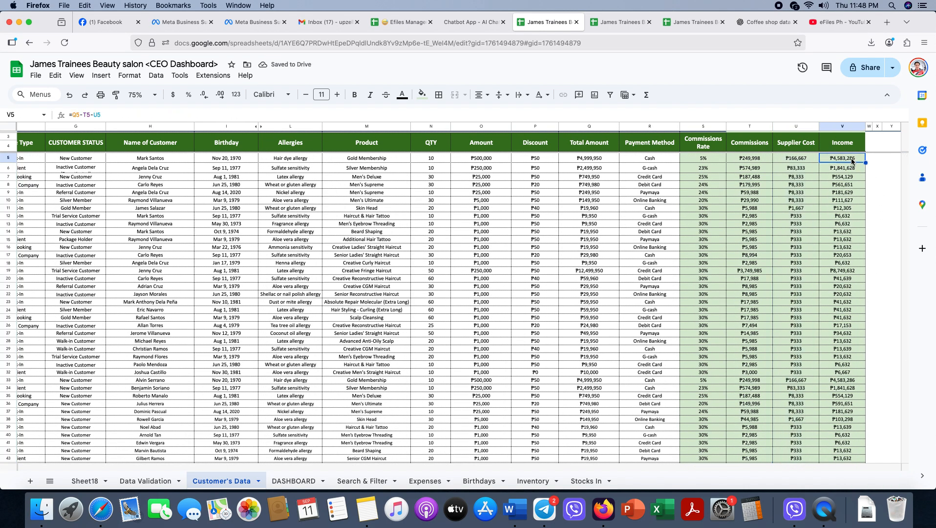
pyautogui.click(749, 159)
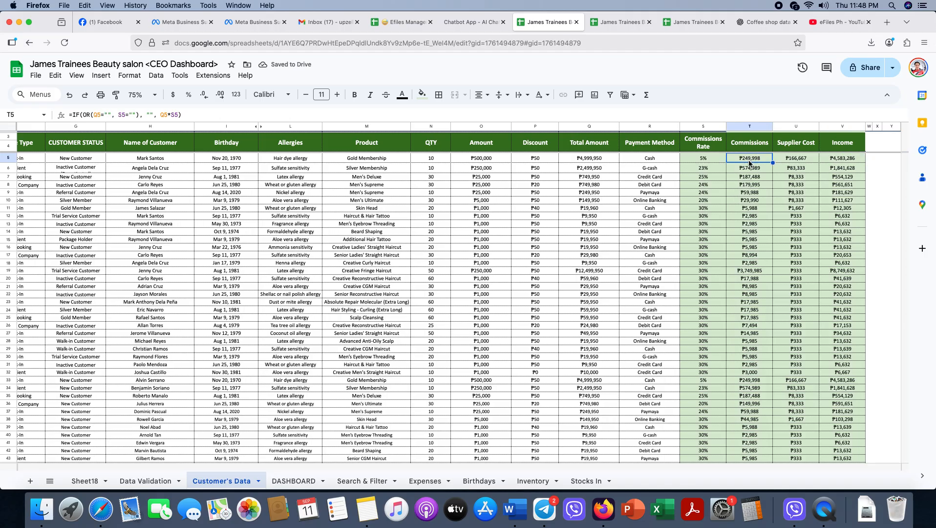
pyautogui.click(703, 159)
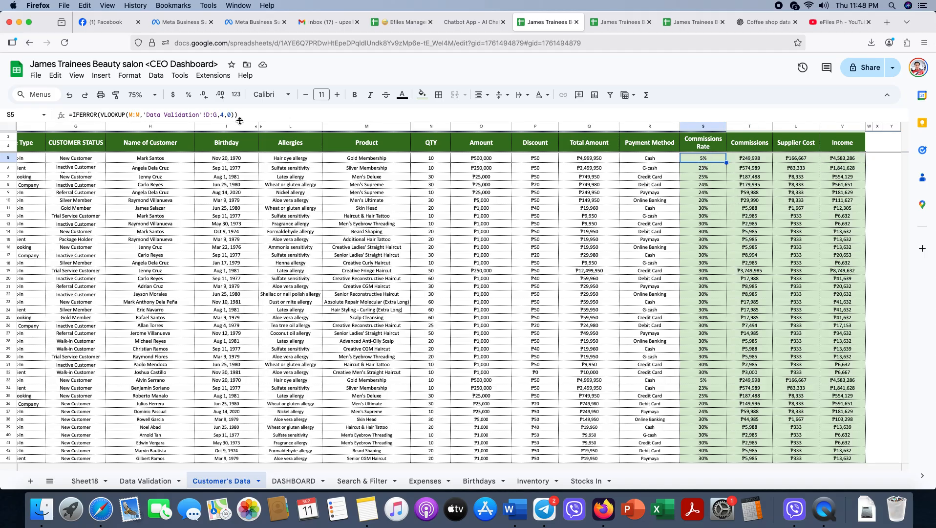
# Step: Examine the lookup range and column index 4 in S5 against the Gold Membership row's columns D to G on the Data Validation sheet
pyautogui.doubleClick(223, 114)
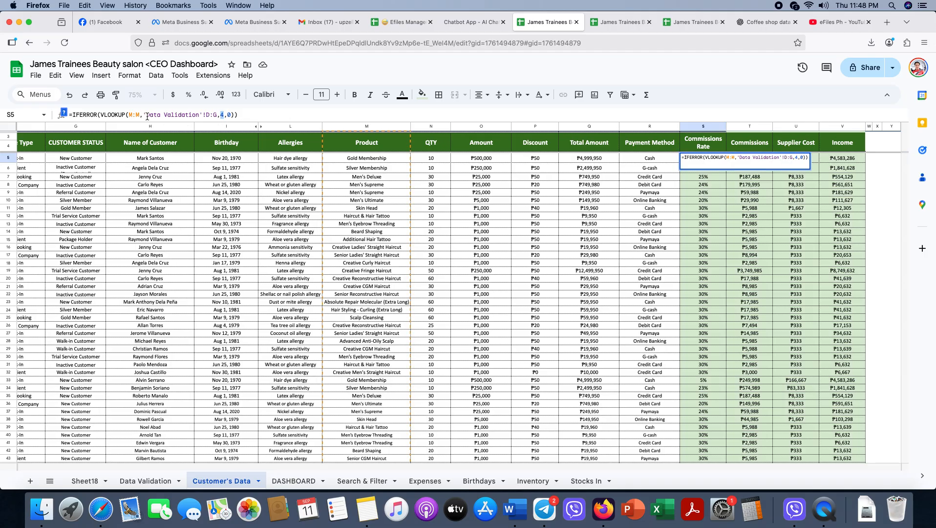
pyautogui.moveTo(146, 113); pyautogui.dragTo(238, 113)
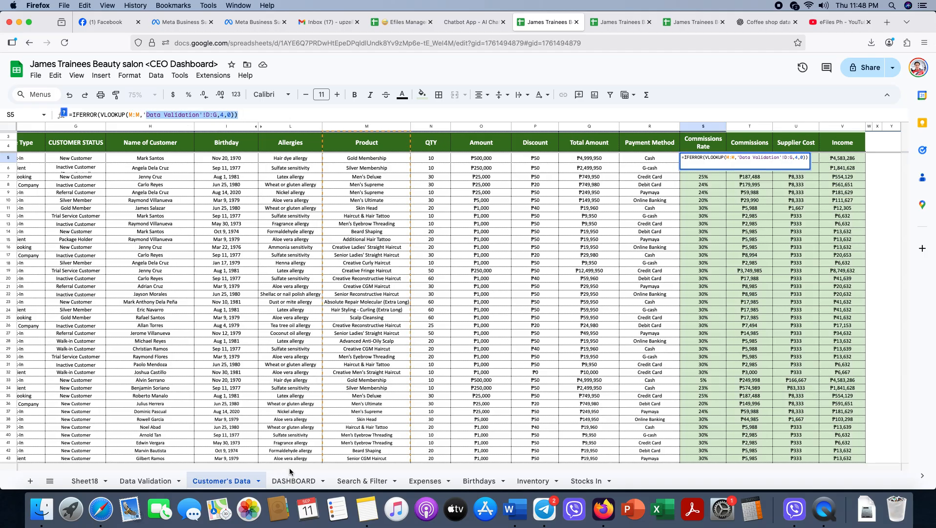
pyautogui.click(145, 481)
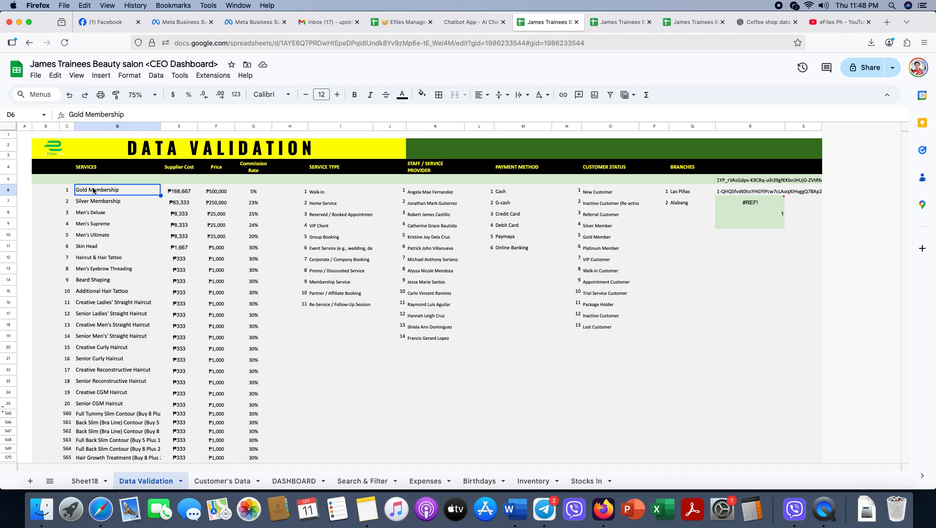
pyautogui.click(222, 481)
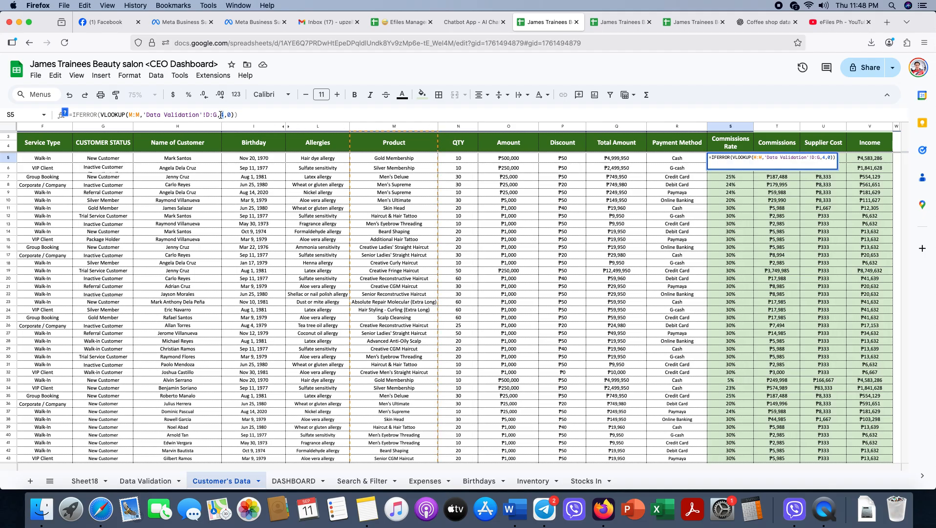
pyautogui.click(142, 482)
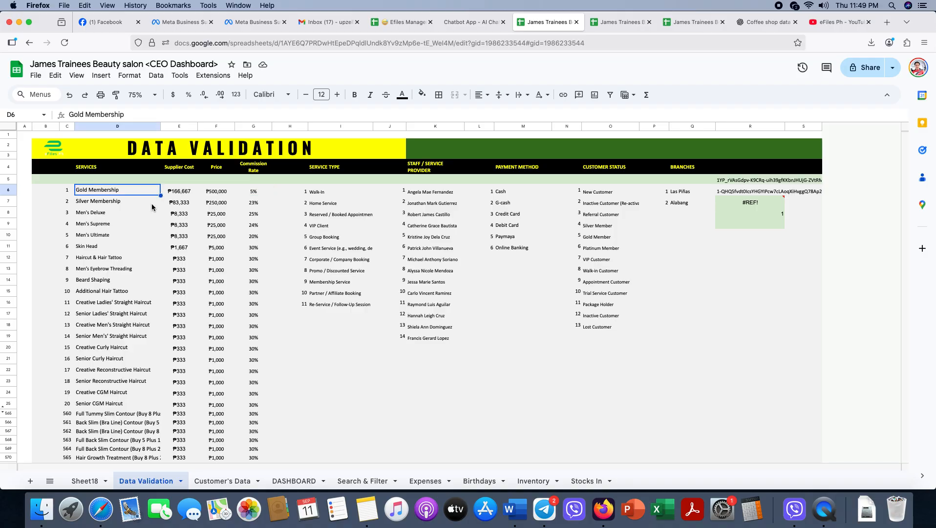
pyautogui.click(179, 193)
pyautogui.click(216, 192)
pyautogui.click(253, 191)
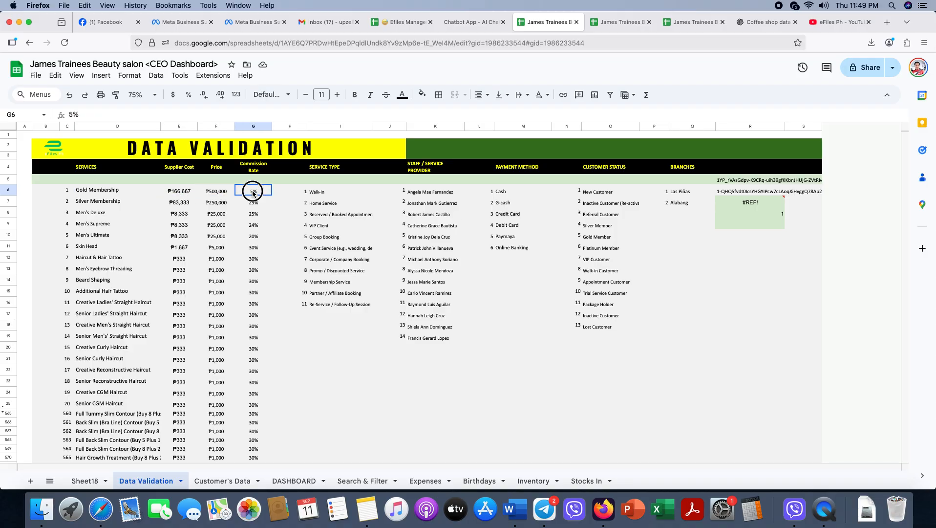
pyautogui.click(211, 481)
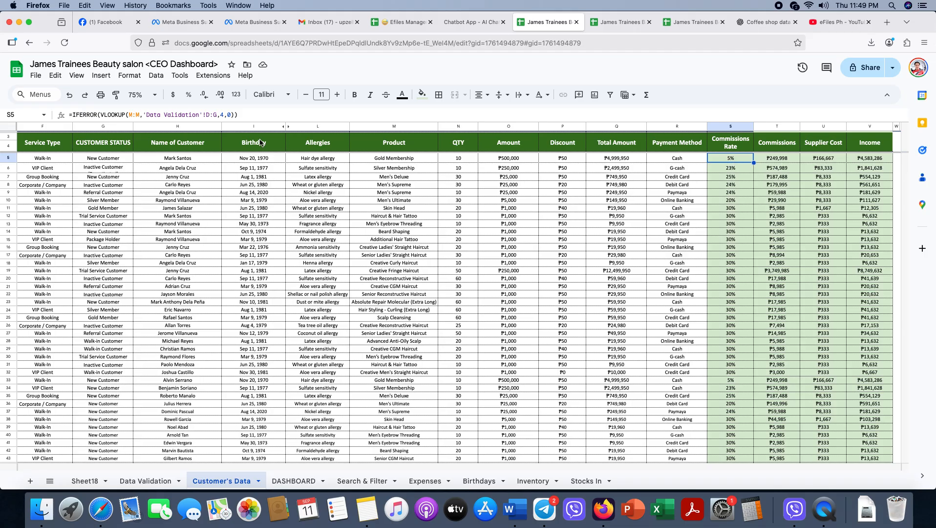
# Step: Set the S5 lookup's column index to 3 and compare the result with the Gold Membership price on the Data Validation sheet
pyautogui.click(222, 114)
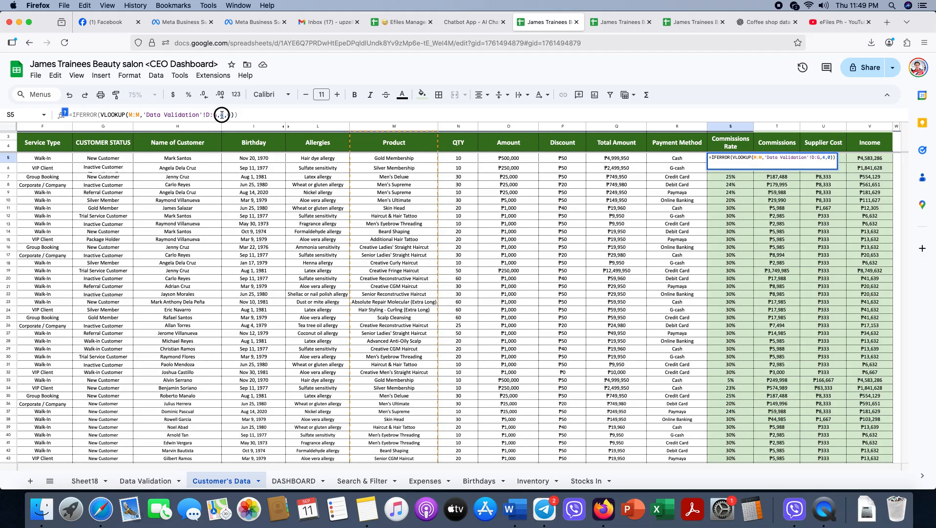
pyautogui.press('BackSpace')
pyautogui.write('3')
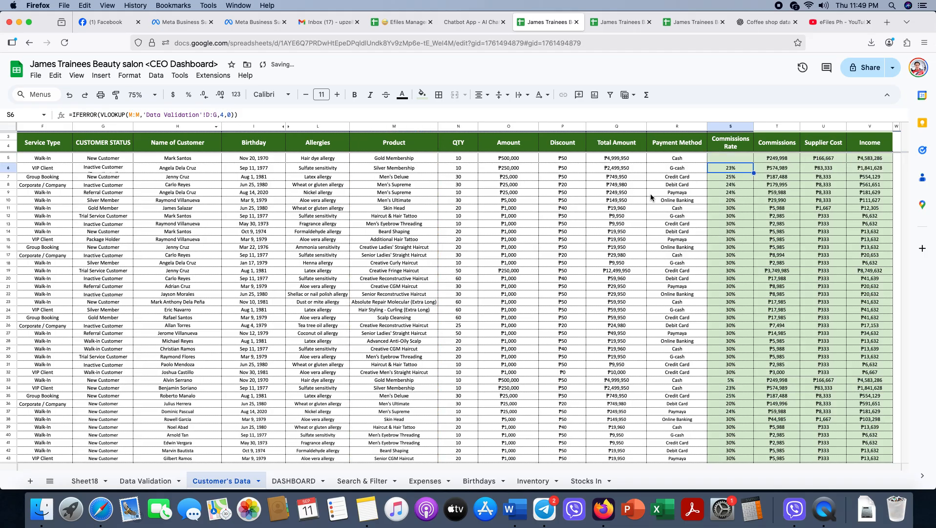
pyautogui.click(731, 158)
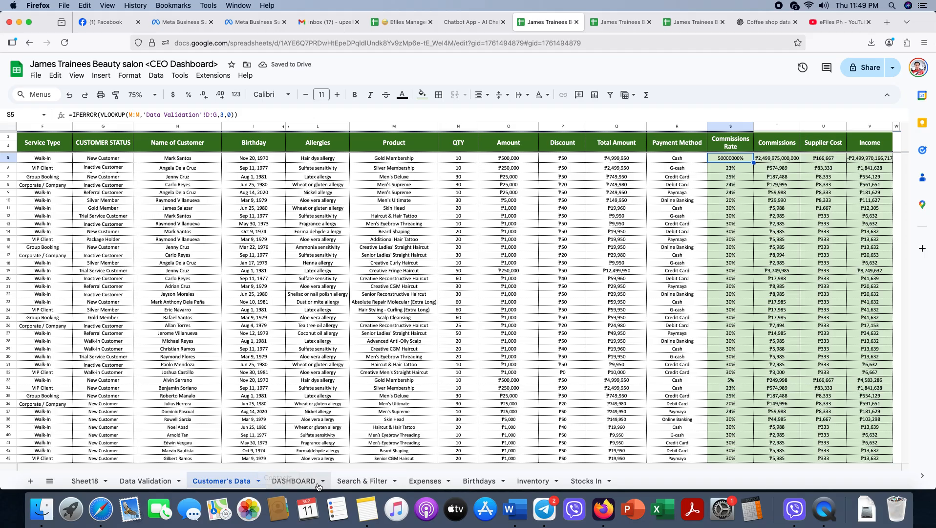
pyautogui.click(149, 481)
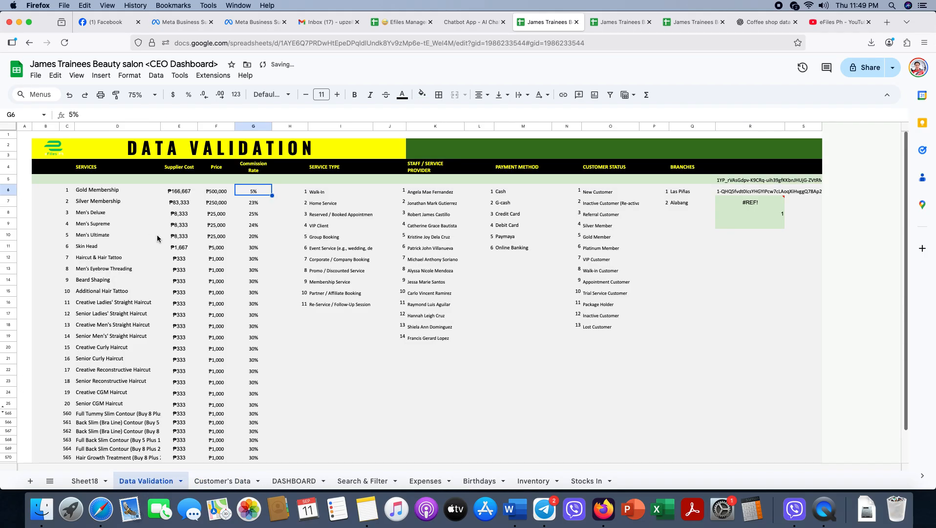
pyautogui.click(214, 192)
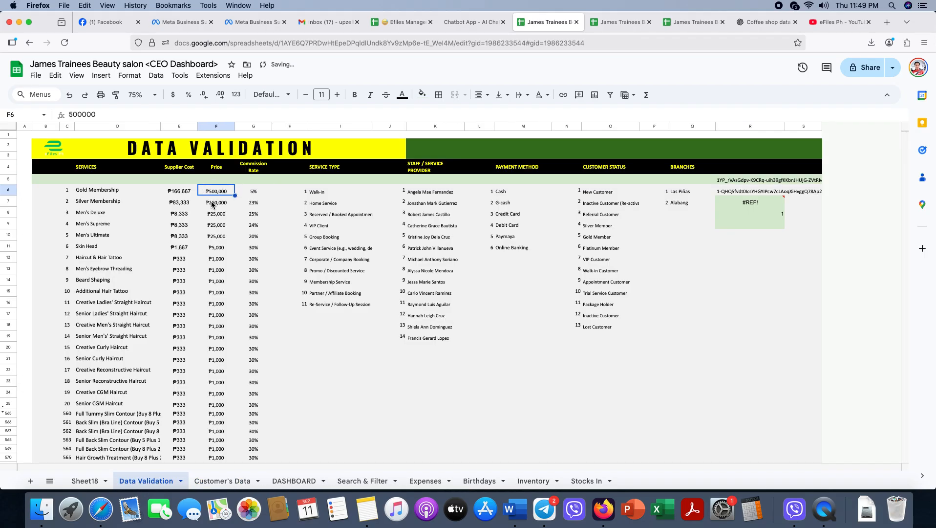
pyautogui.click(222, 480)
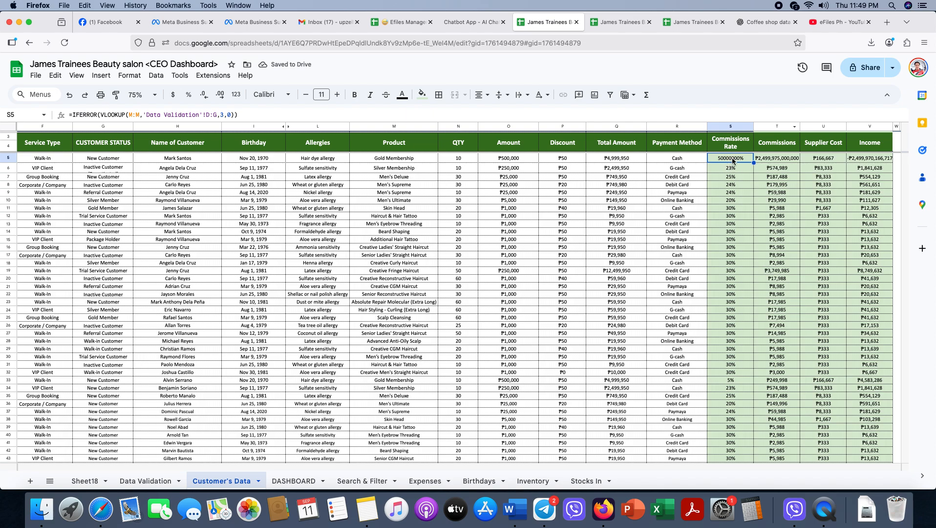
# Step: Set the S5 lookup's column index to 2 and compare it with the Gold Membership supplier cost on the Data Validation sheet
pyautogui.click(732, 128)
pyautogui.click(723, 157)
pyautogui.click(223, 114)
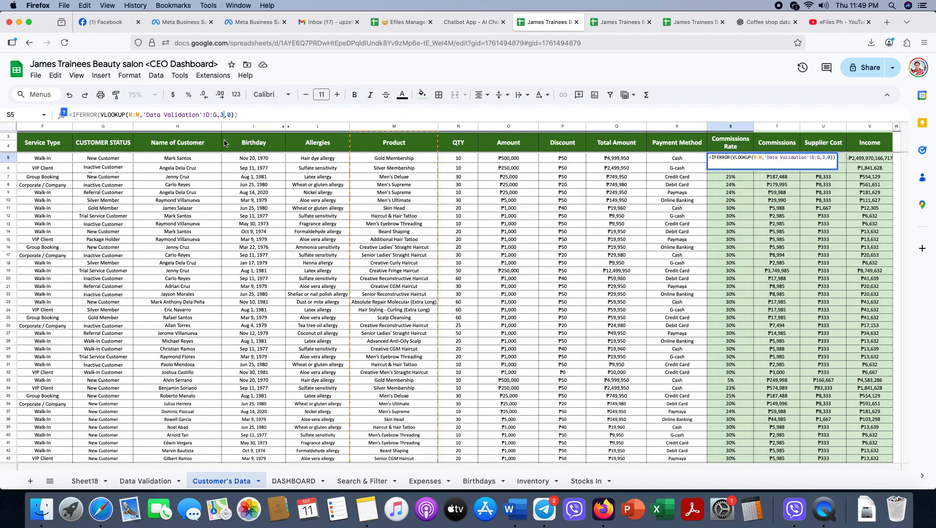
pyautogui.press('Return')
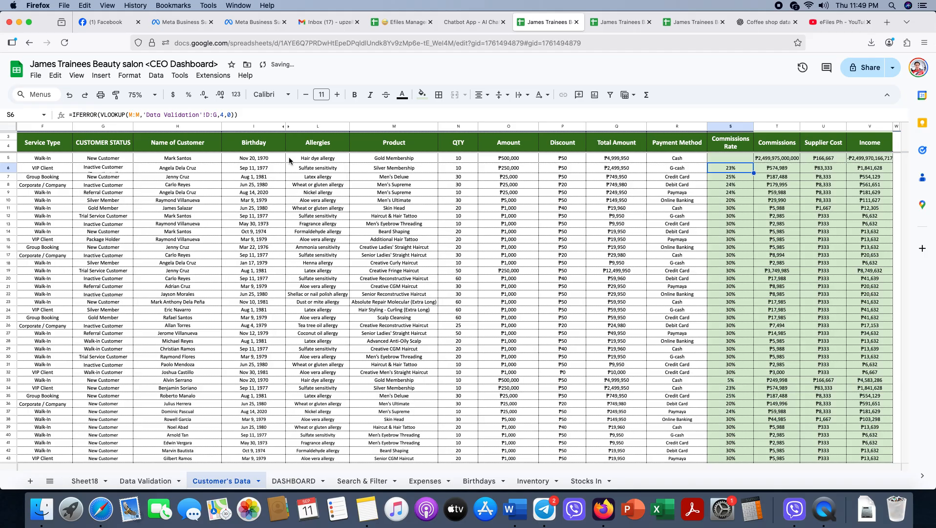
pyautogui.click(145, 481)
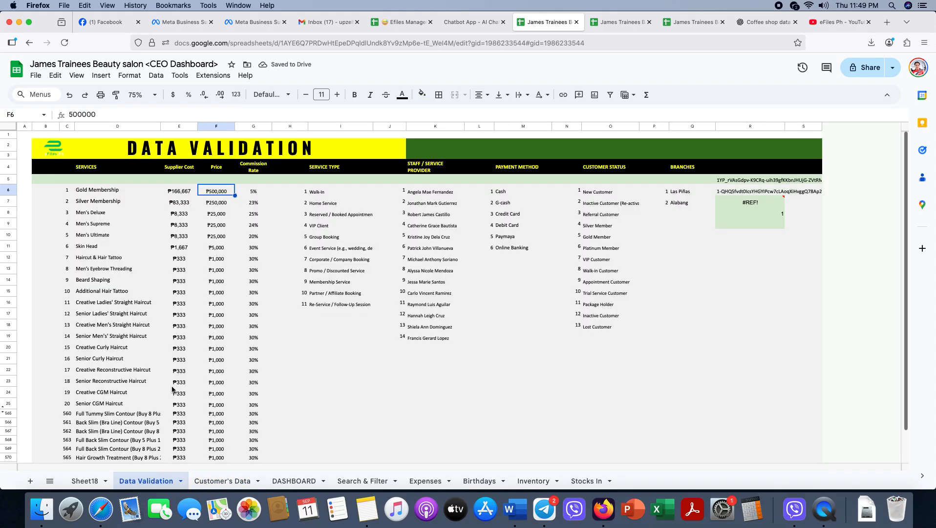
pyautogui.click(175, 192)
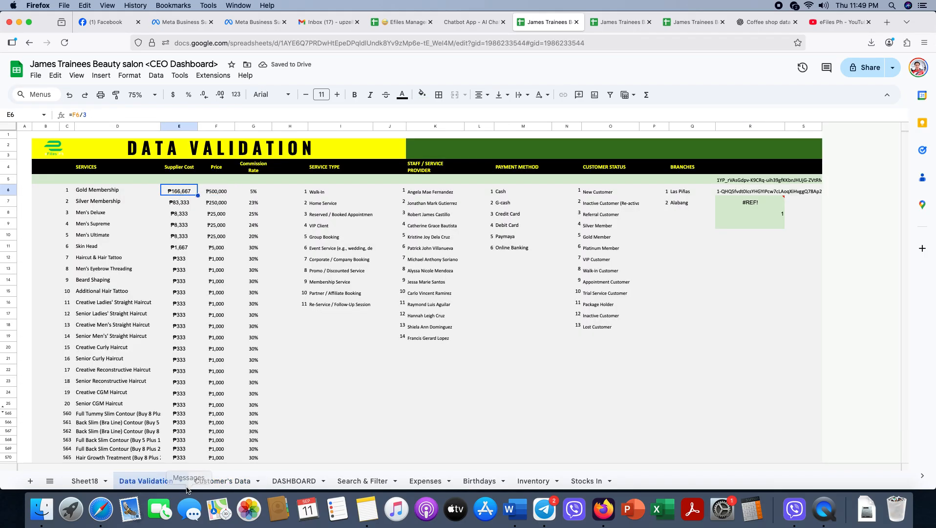
pyautogui.click(214, 483)
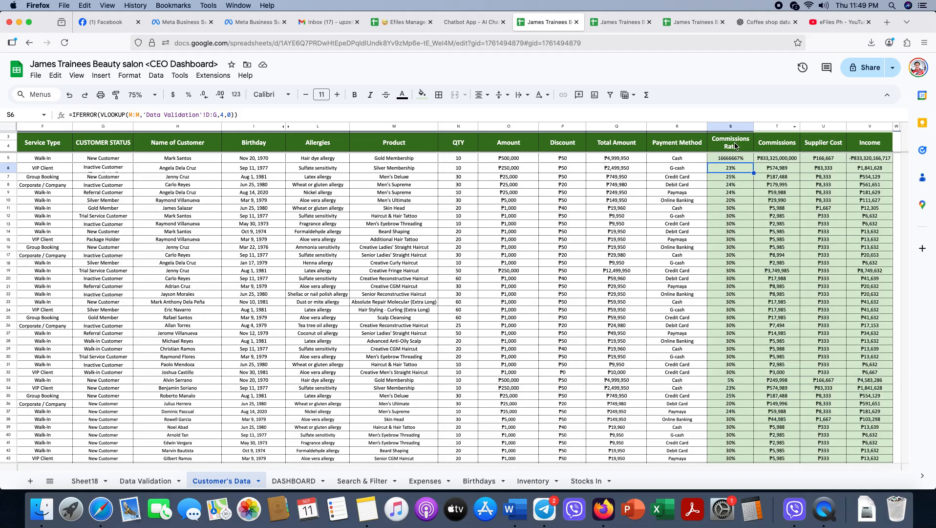
# Step: Set the column index in the S5 commission rate lookup back to 4
pyautogui.click(735, 158)
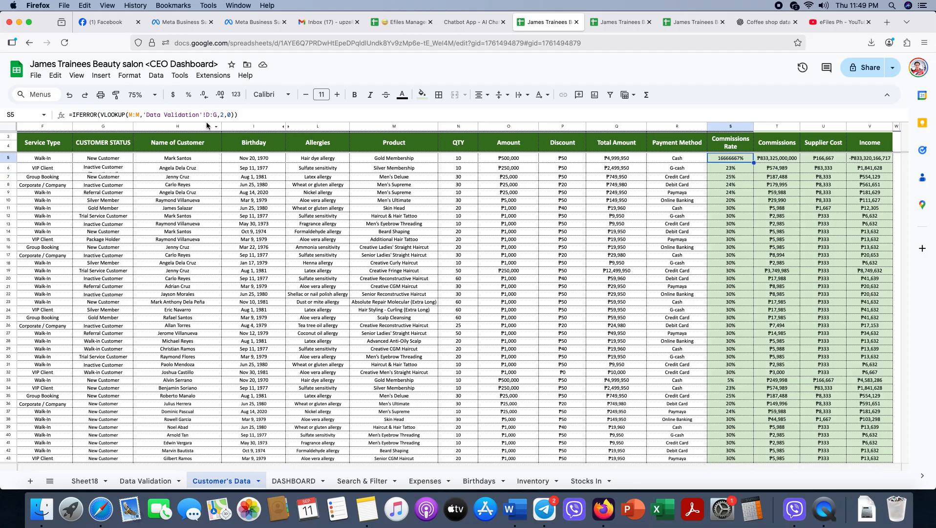
pyautogui.click(220, 116)
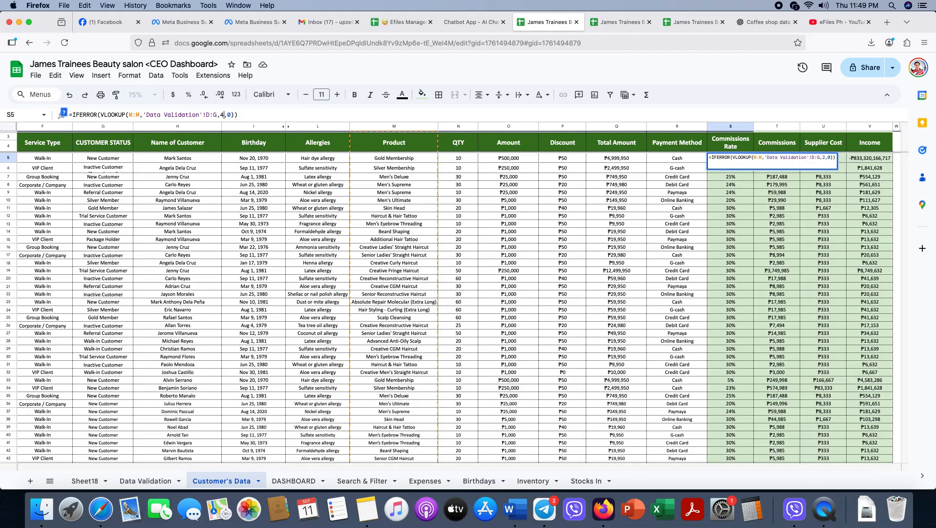
pyautogui.write('4')
pyautogui.press('Return')
pyautogui.press('Up')
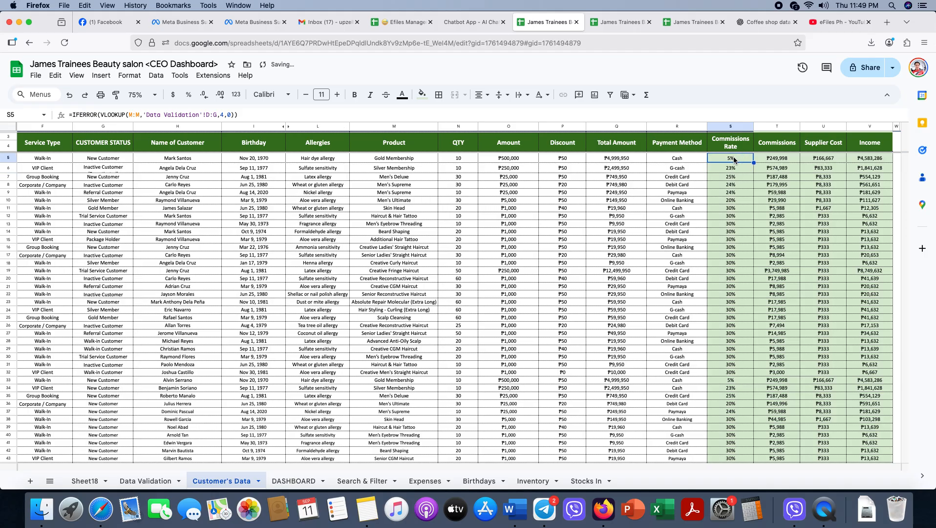
# Step: Point out Gold Membership's service, supplier cost, price and commission rate cells on the Data Validation sheet, and return to the Customer's Data sheet
pyautogui.click(151, 484)
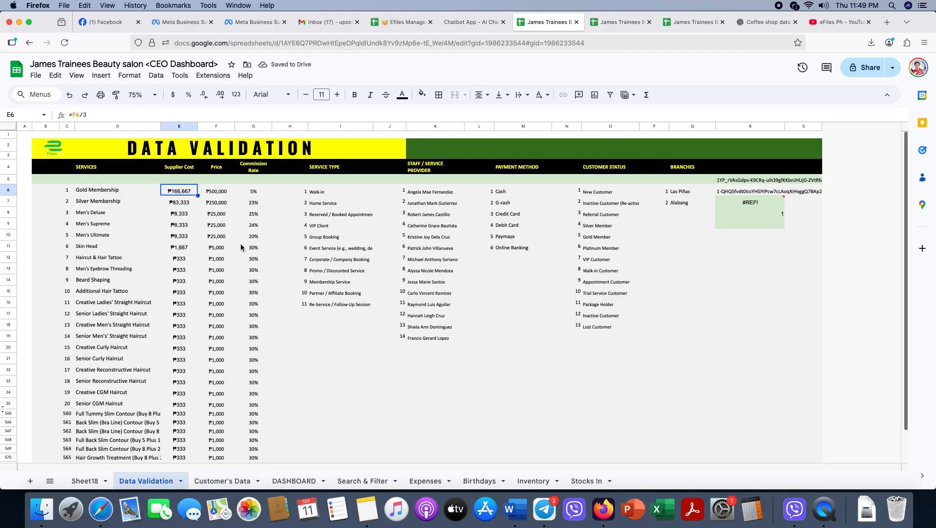
pyautogui.click(255, 191)
pyautogui.click(139, 193)
pyautogui.click(180, 192)
pyautogui.click(217, 191)
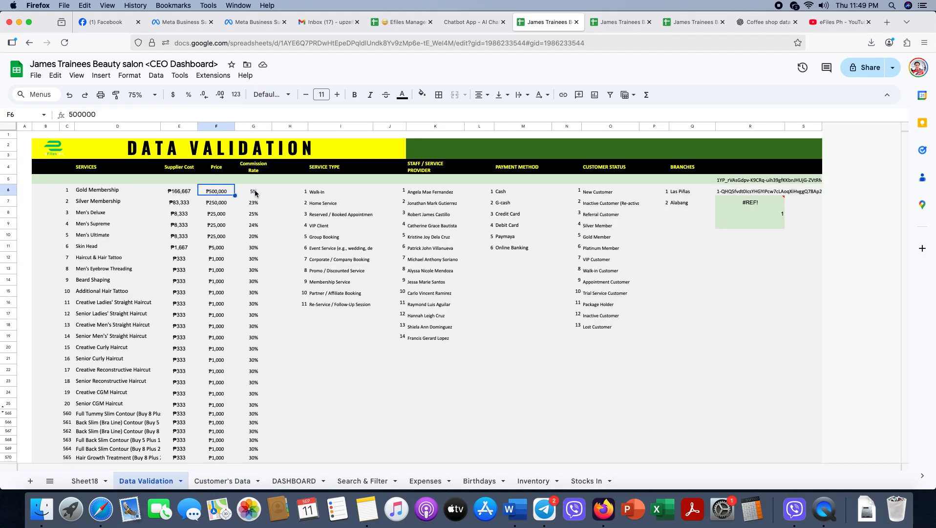
pyautogui.click(253, 192)
pyautogui.click(229, 481)
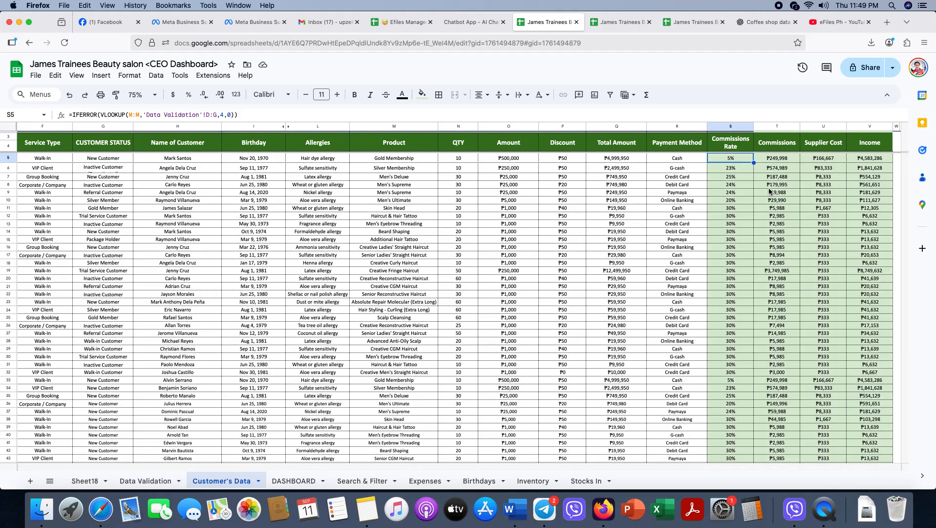
# Step: Examine the T5 commission formula, highlighting its IF(OR()) blank check on Q5 and S5, and leave it unedited
pyautogui.click(773, 159)
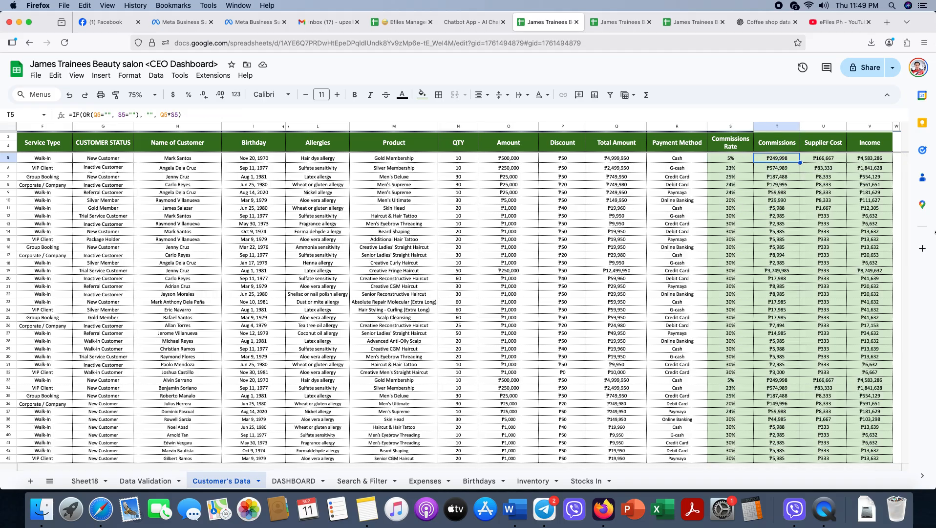
pyautogui.click(164, 114)
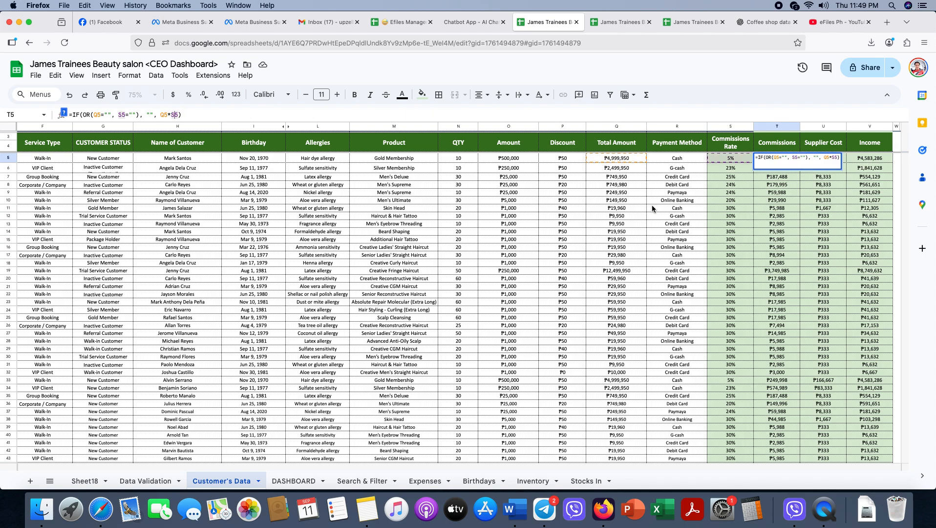
pyautogui.hscroll(1, 655, 213)
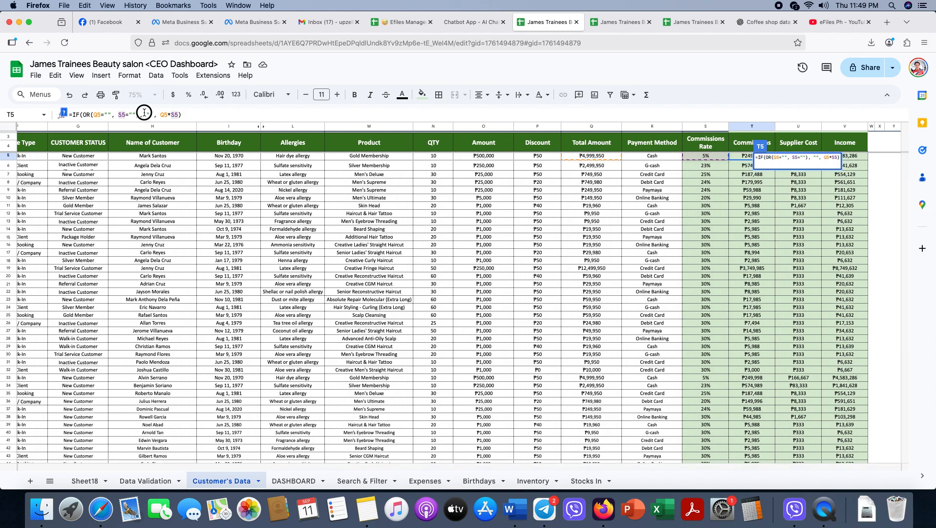
pyautogui.moveTo(142, 115); pyautogui.dragTo(71, 114)
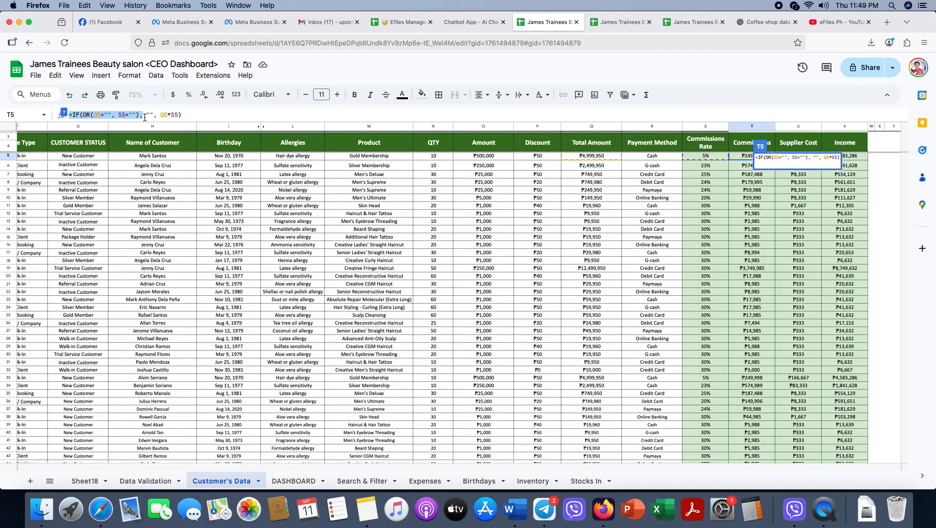
pyautogui.click(755, 222)
pyautogui.press('Escape')
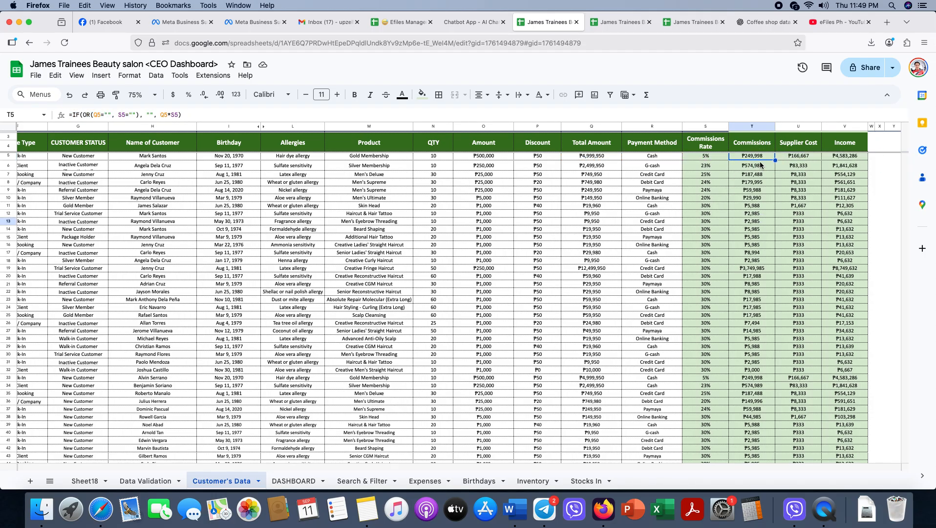
# Step: Inspect the commission formulas in the empty rows T60 to T635, highlighting the blank check in T60
pyautogui.scroll(-8, 770, 228)
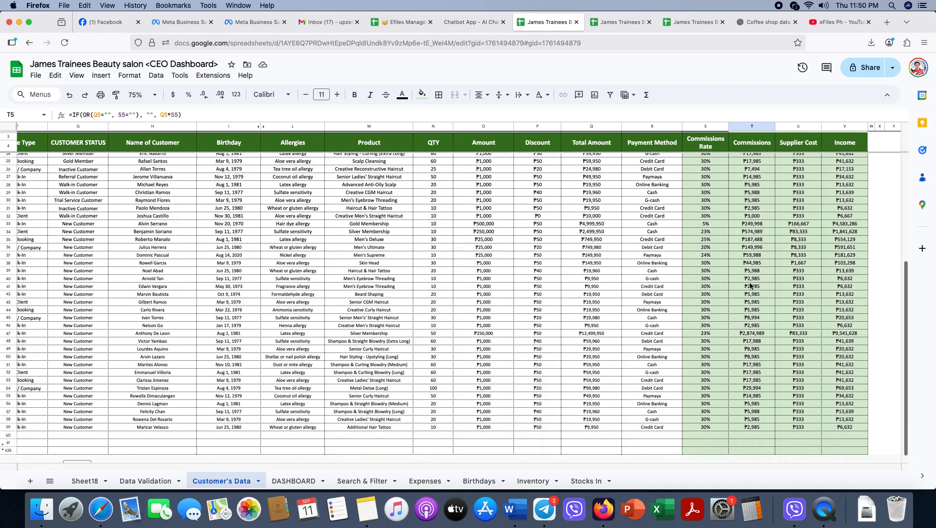
pyautogui.moveTo(754, 421); pyautogui.dragTo(765, 446)
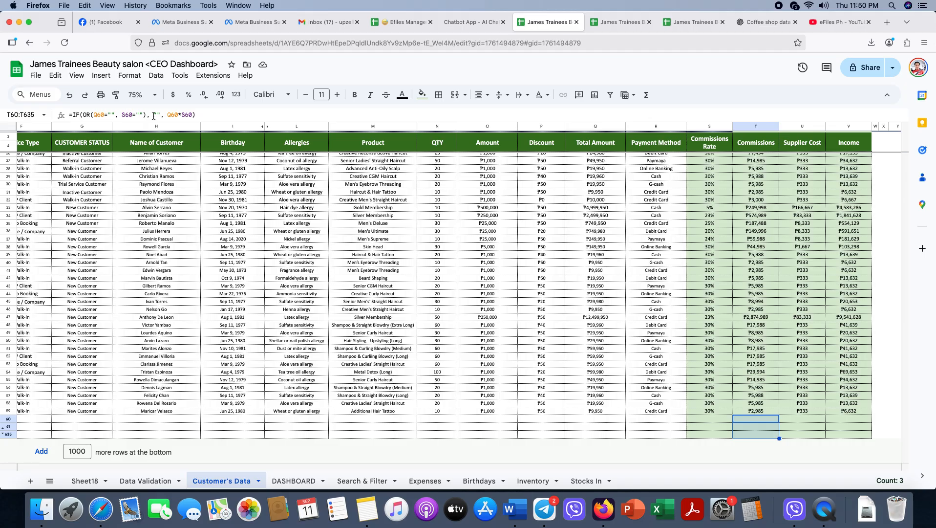
pyautogui.moveTo(161, 115); pyautogui.dragTo(87, 128)
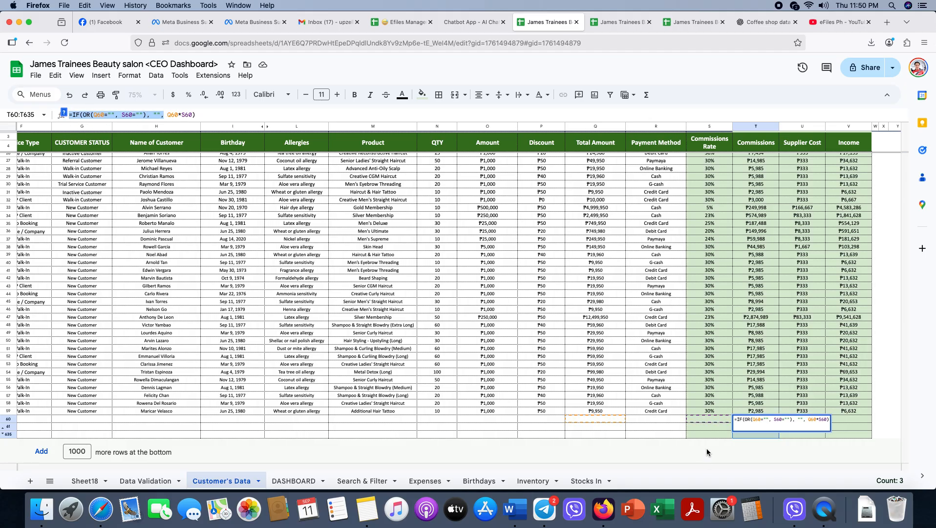
pyautogui.press('Escape')
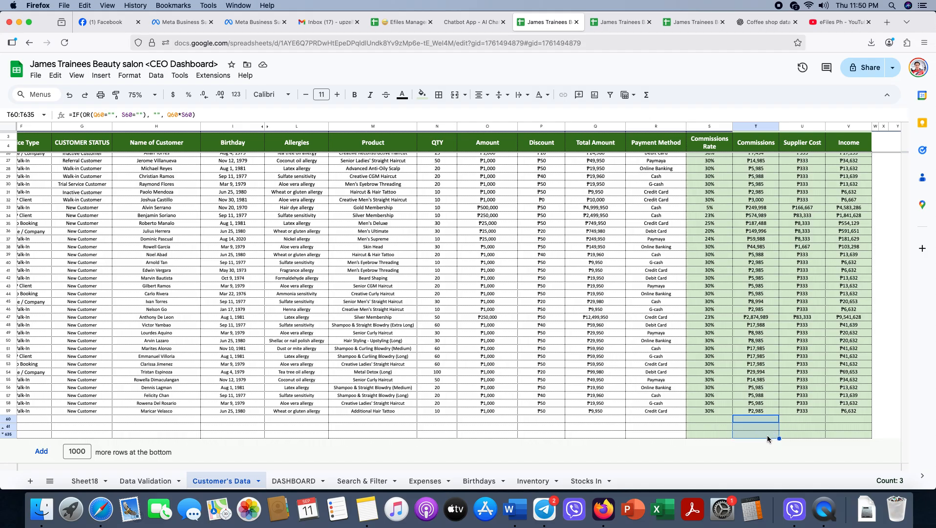
pyautogui.click(759, 421)
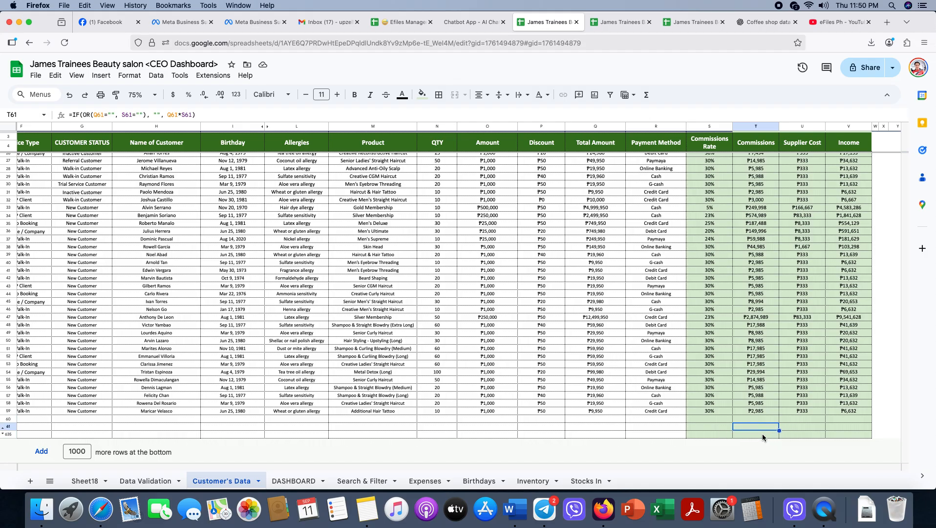
pyautogui.click(770, 435)
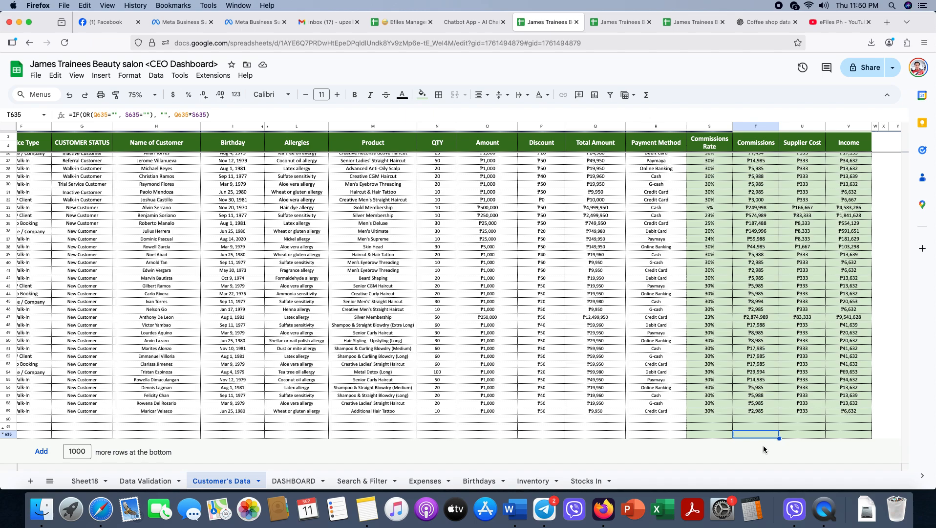
# Step: Replace the commission formula in T59 with =S59*Q59
pyautogui.doubleClick(760, 412)
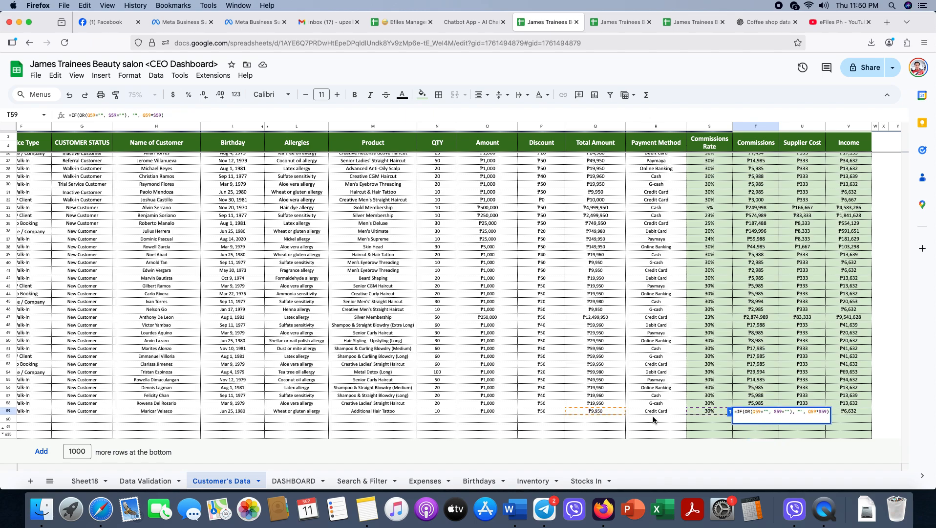
pyautogui.click(676, 434)
pyautogui.doubleClick(763, 411)
pyautogui.press('super+a')
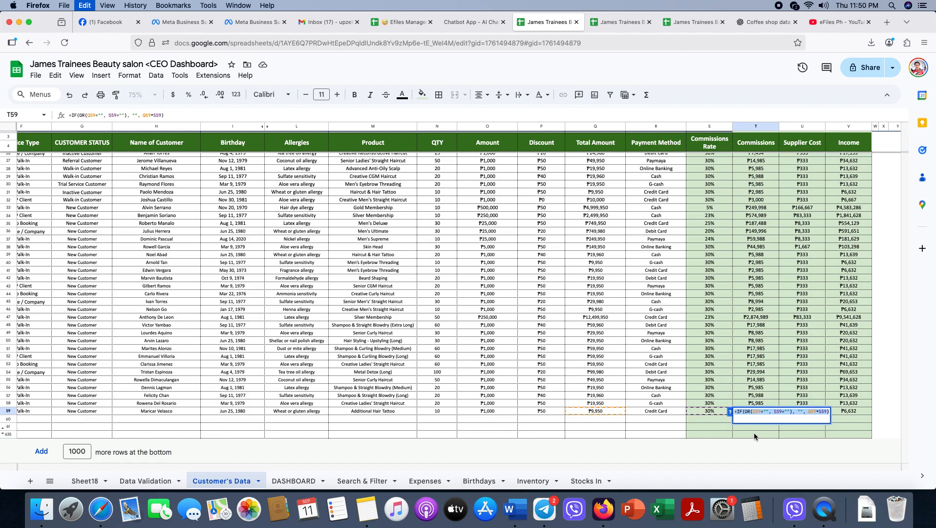
pyautogui.write('=')
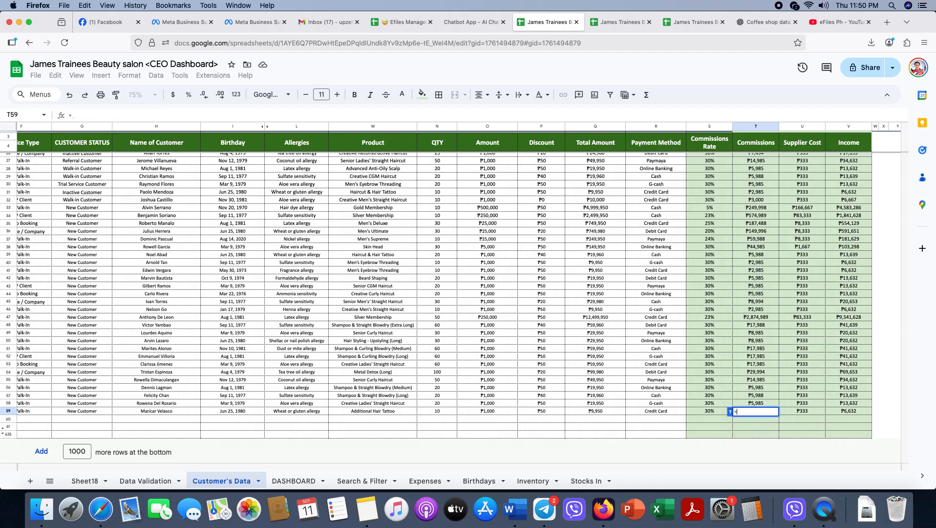
pyautogui.click(707, 413)
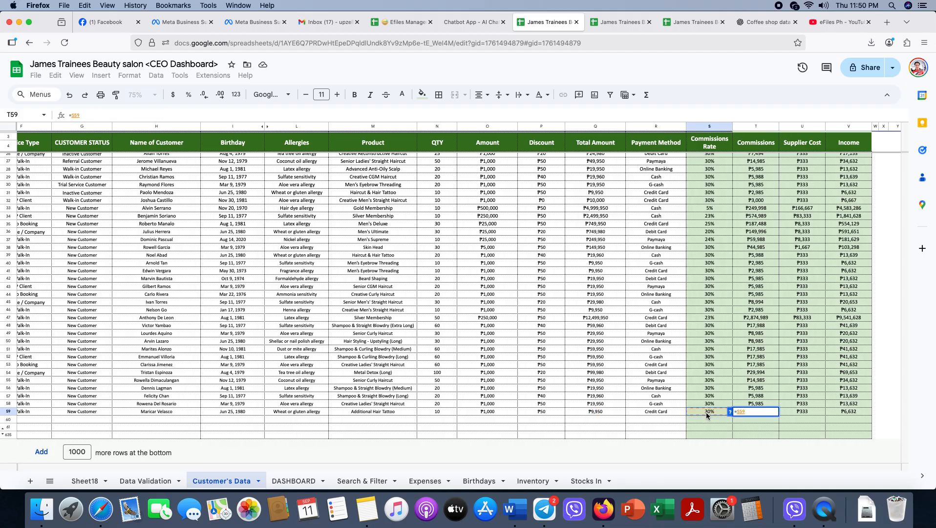
pyautogui.click(590, 411)
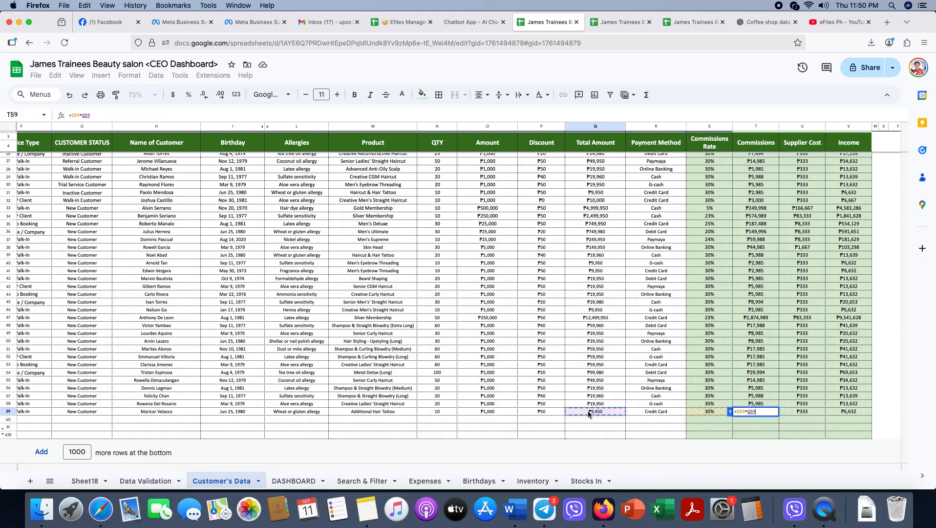
pyautogui.press('Return')
pyautogui.press('Up')
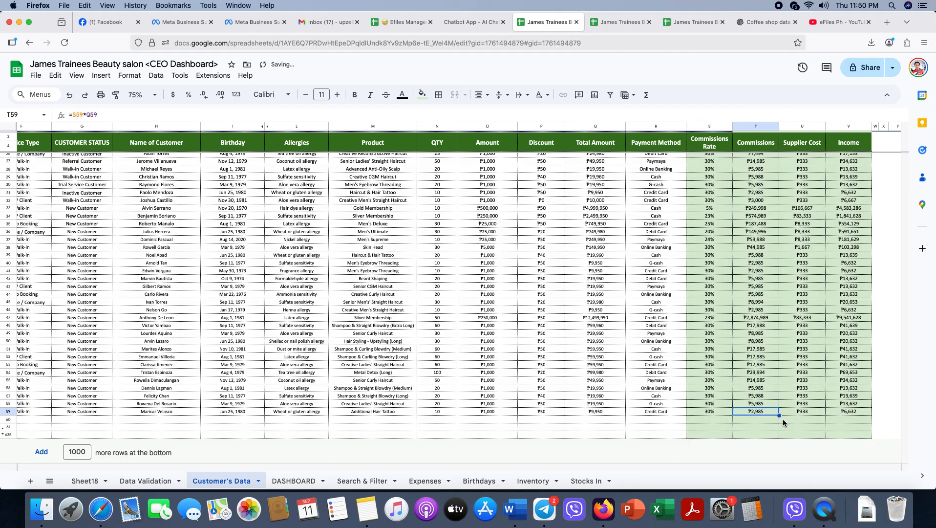
# Step: Fill the simplified commission formula from T59 down to T61 and inspect the copies in the empty rows
pyautogui.moveTo(780, 415)
pyautogui.mouseDown()
pyautogui.moveTo(781, 439)
pyautogui.moveTo(781, 430)
pyautogui.mouseUp()
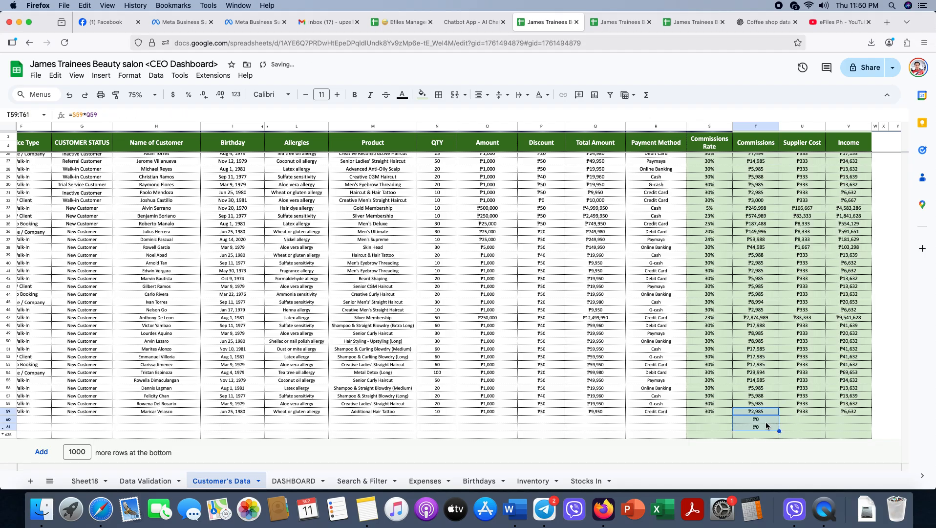
pyautogui.click(761, 427)
pyautogui.click(762, 421)
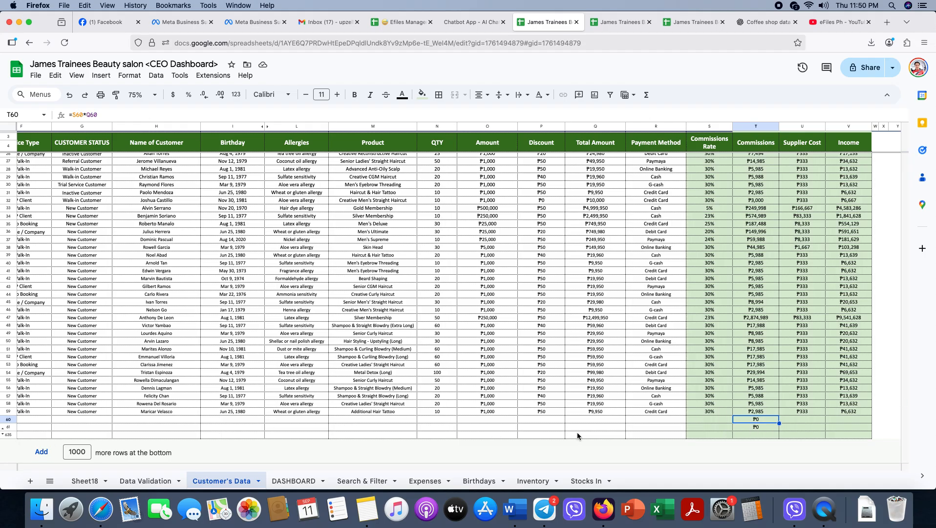
# Step: Copy the IF(OR()) commission formula from T58 down the Commissions column through row 635
pyautogui.click(761, 404)
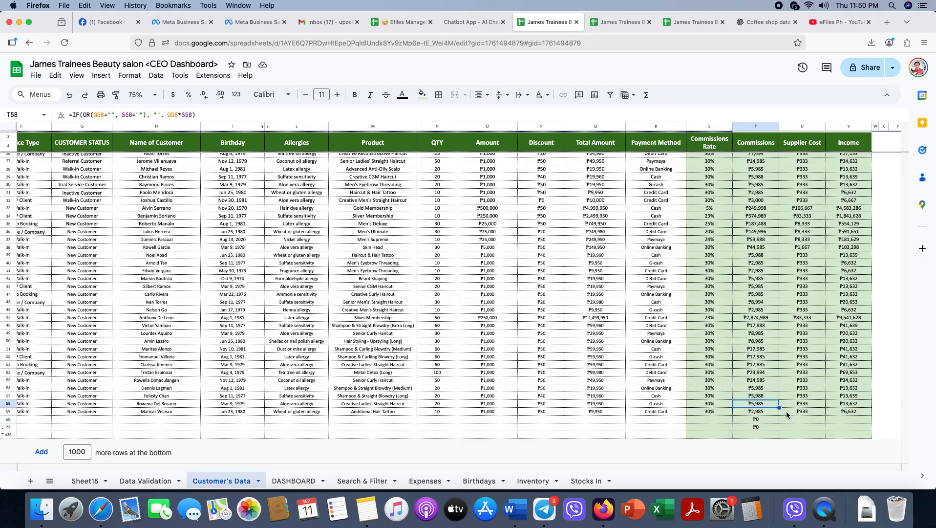
pyautogui.moveTo(779, 407); pyautogui.dragTo(763, 435)
pyautogui.click(691, 435)
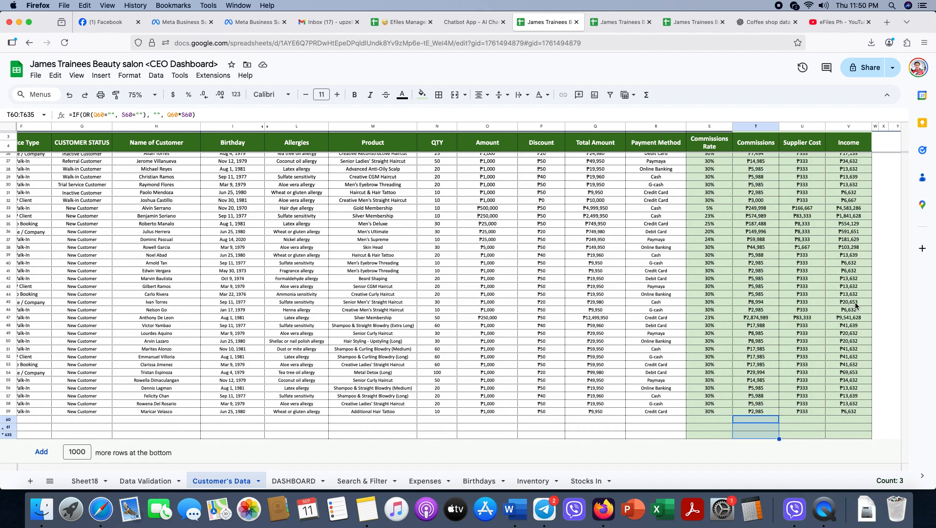
# Step: Examine the supplier cost VLOOKUP in U5, highlighting its column index in the Data Validation range D:E
pyautogui.scroll(5, 796, 235)
pyautogui.click(800, 158)
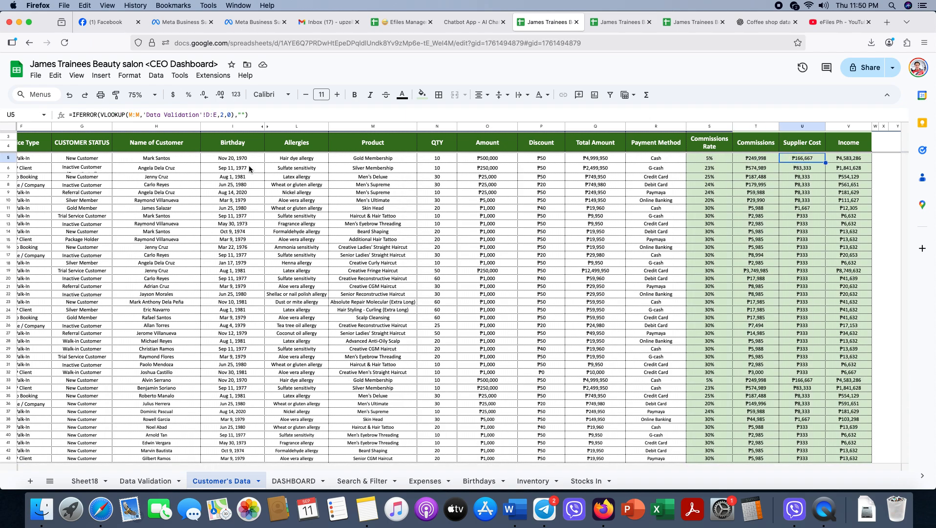
pyautogui.click(131, 114)
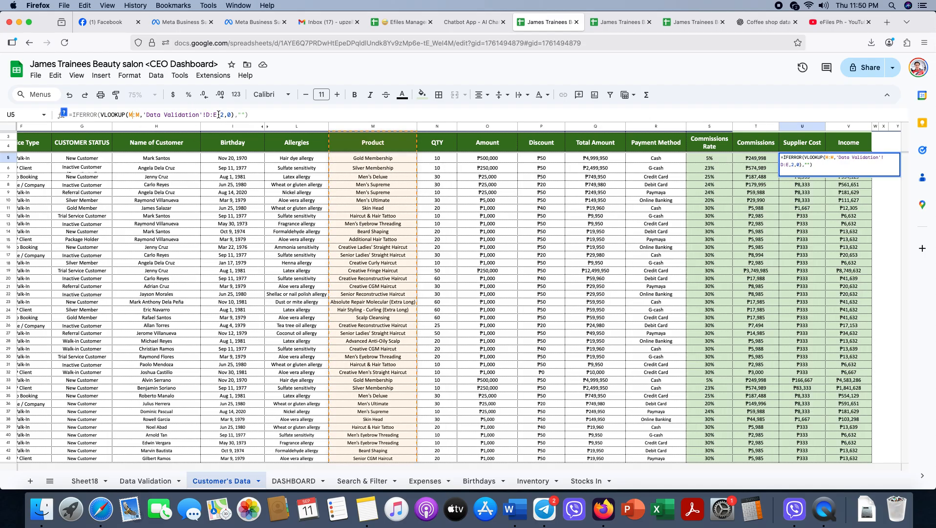
pyautogui.moveTo(225, 114); pyautogui.dragTo(217, 115)
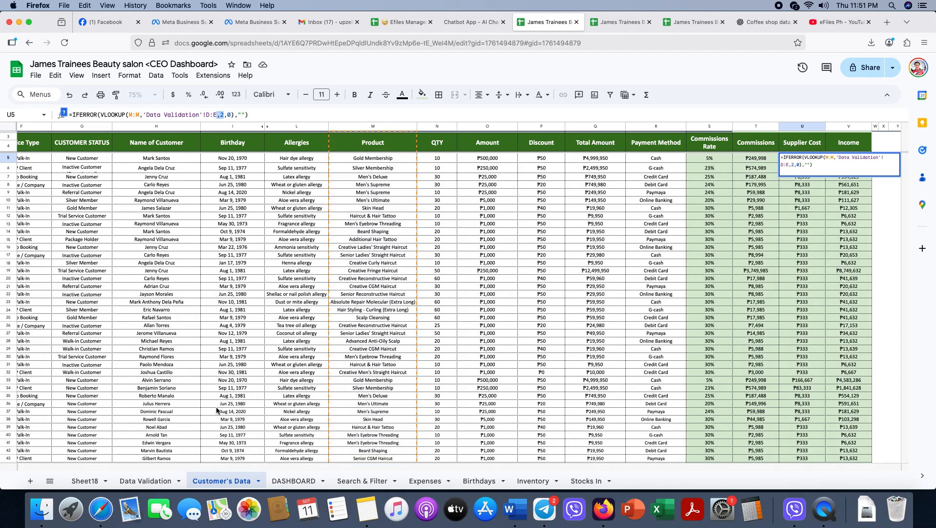
# Step: Point out the services and supplier cost columns and Gold Membership's supplier cost on Data Validation, and return to Customer's Data
pyautogui.click(145, 481)
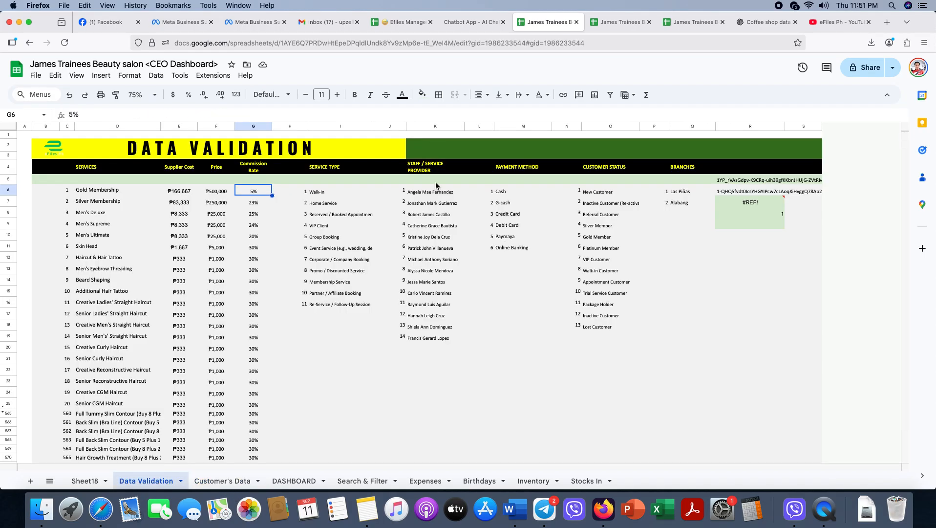
pyautogui.click(114, 126)
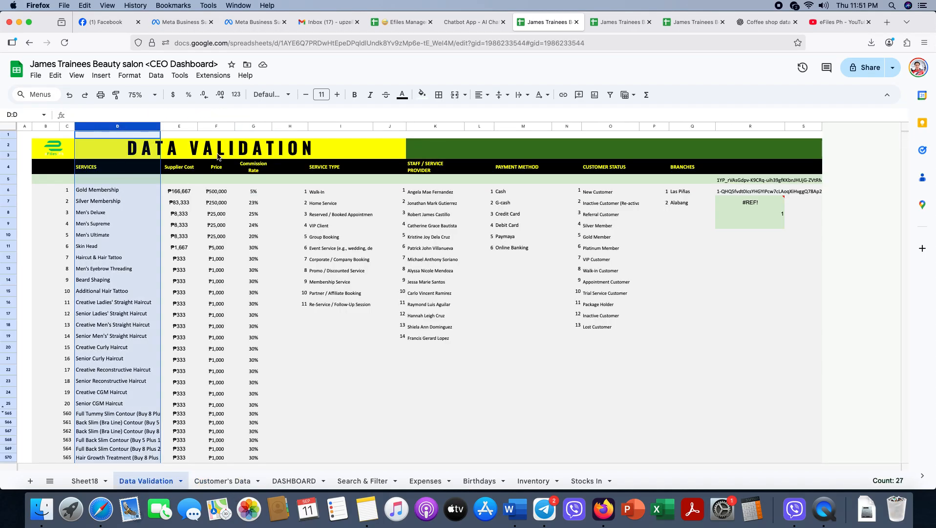
pyautogui.click(179, 126)
pyautogui.click(179, 190)
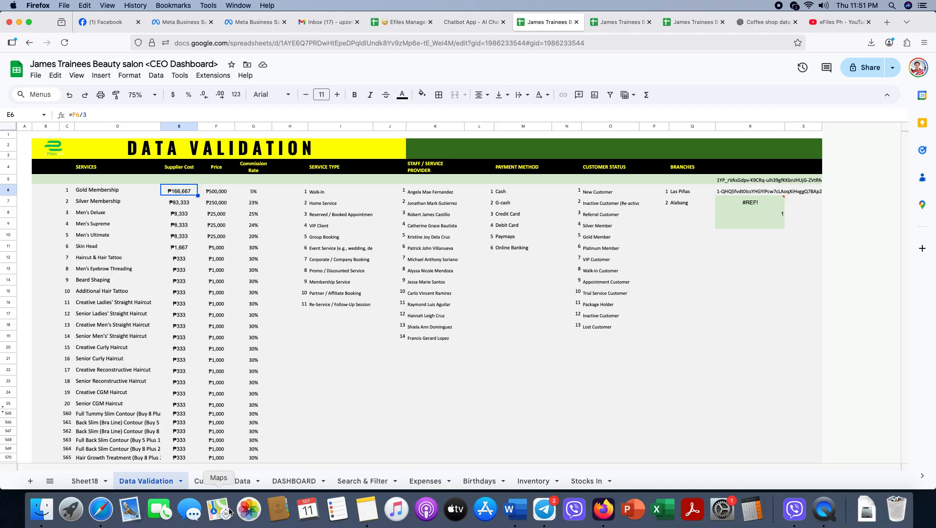
pyautogui.click(218, 480)
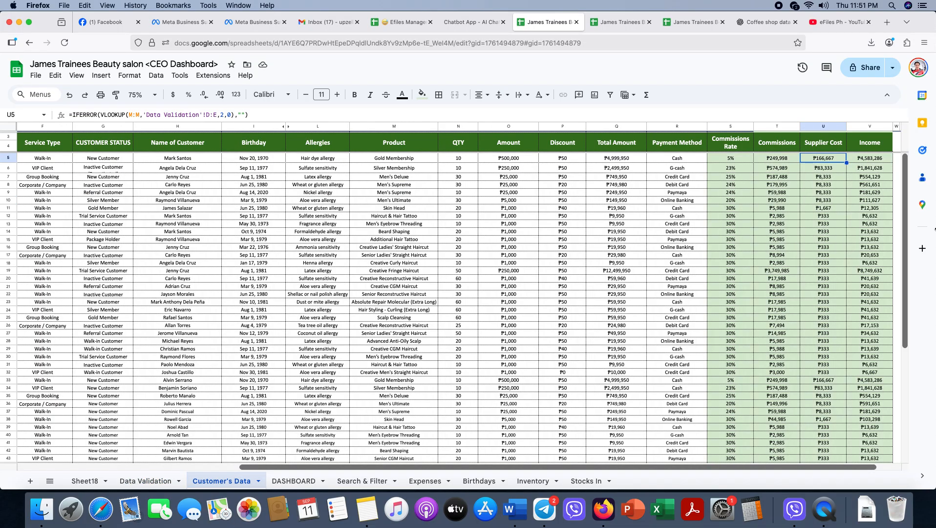
# Step: Examine the income formula in V5 and check the empty income cell V60
pyautogui.click(881, 159)
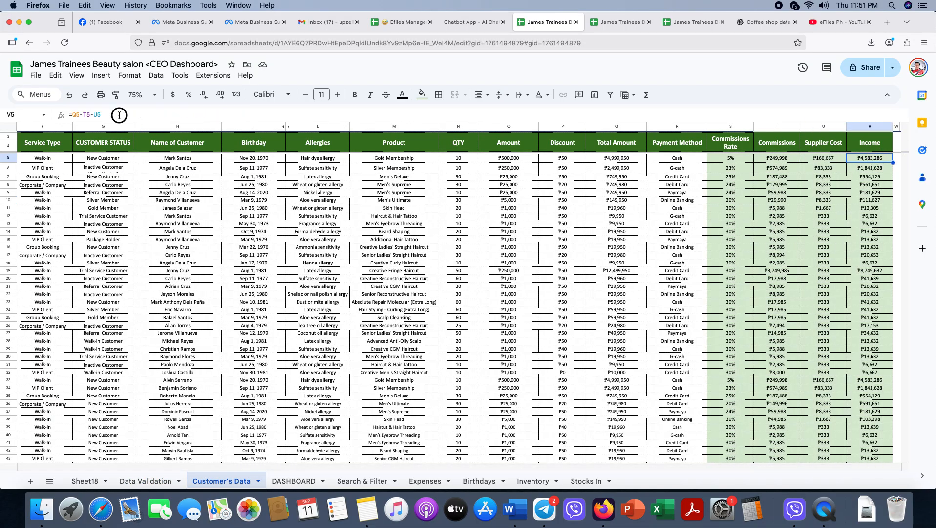
pyautogui.moveTo(116, 115); pyautogui.dragTo(68, 116)
pyautogui.scroll(-5, 886, 388)
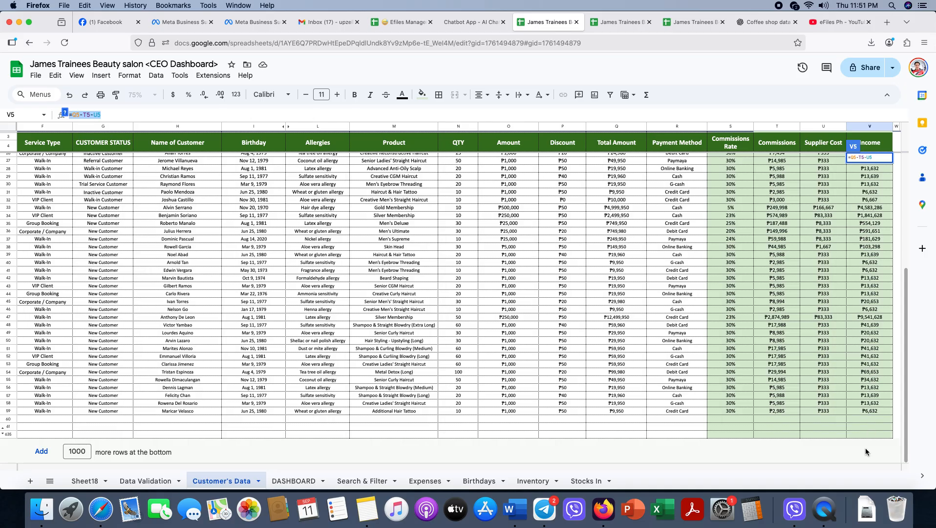
pyautogui.press('Escape')
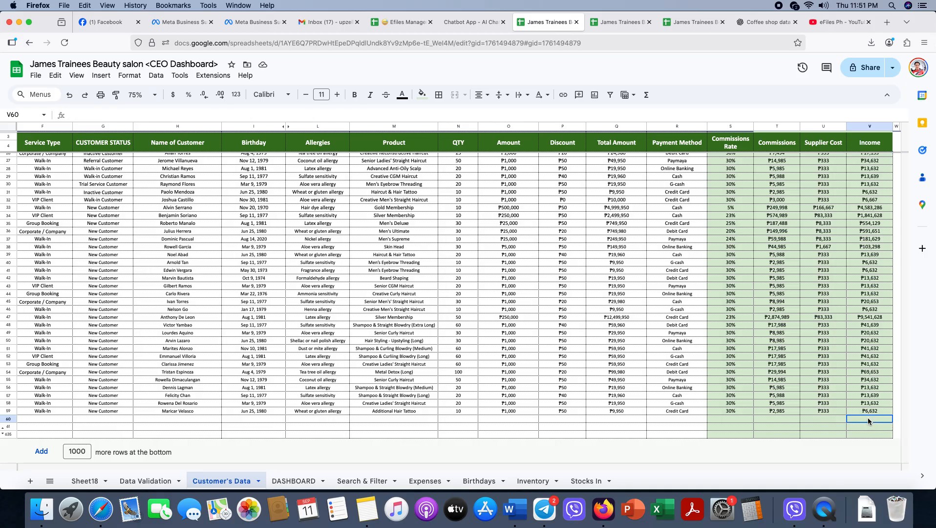
# Step: Fill the income formula from V59 down through row 635 and compare the empty rows with the Supplier Cost column
pyautogui.click(870, 412)
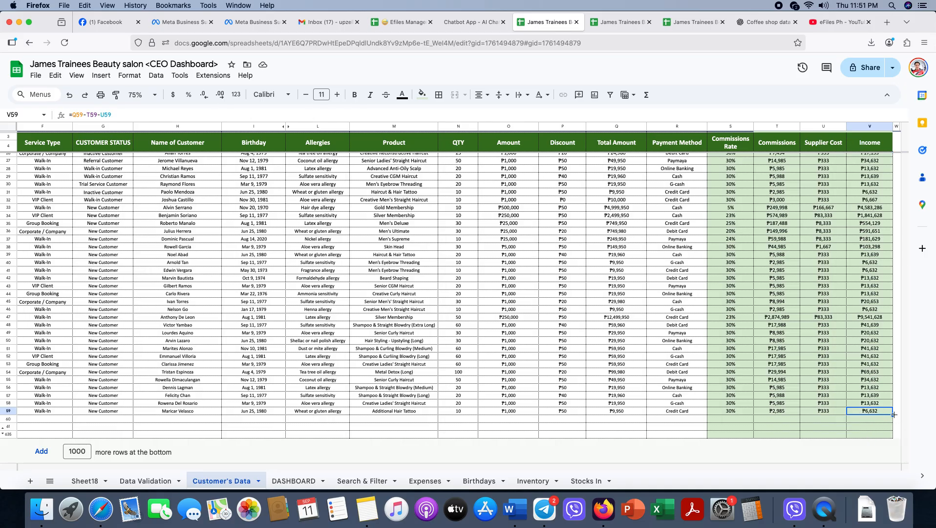
pyautogui.moveTo(893, 415); pyautogui.dragTo(874, 436)
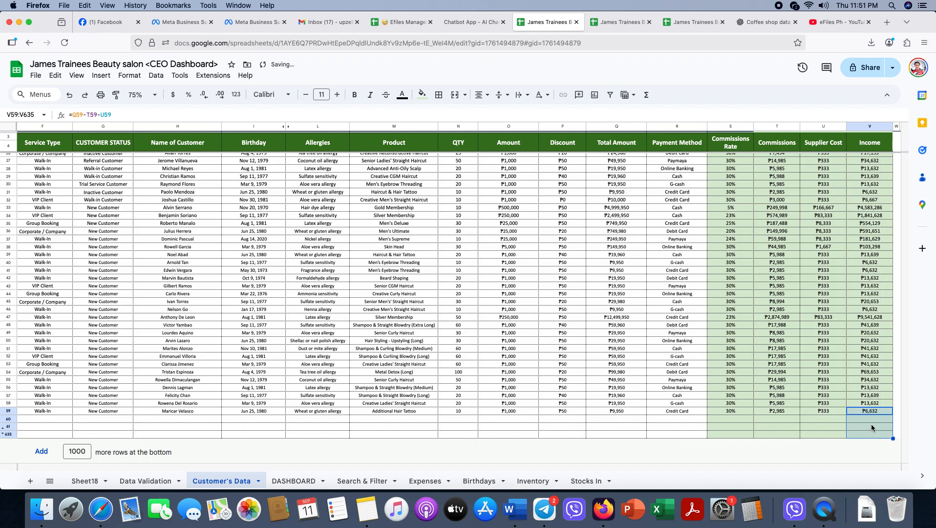
pyautogui.click(807, 427)
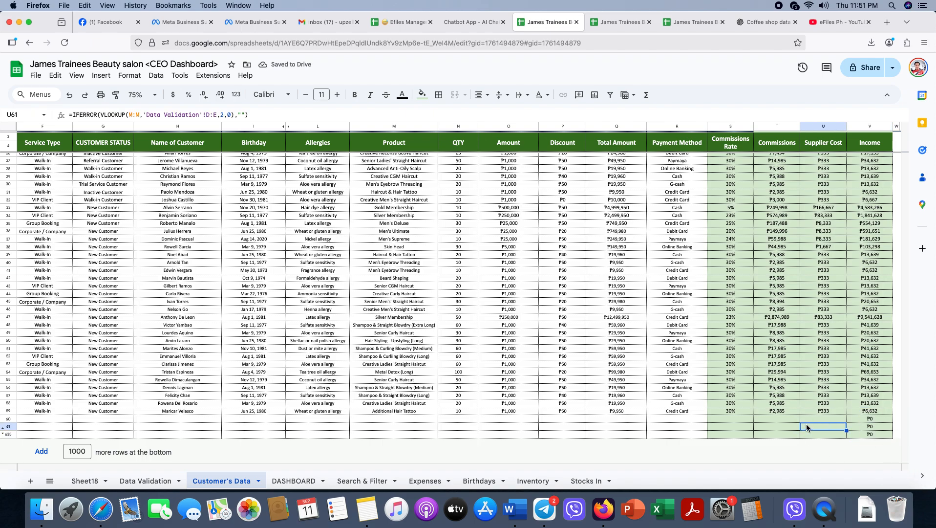
pyautogui.click(876, 412)
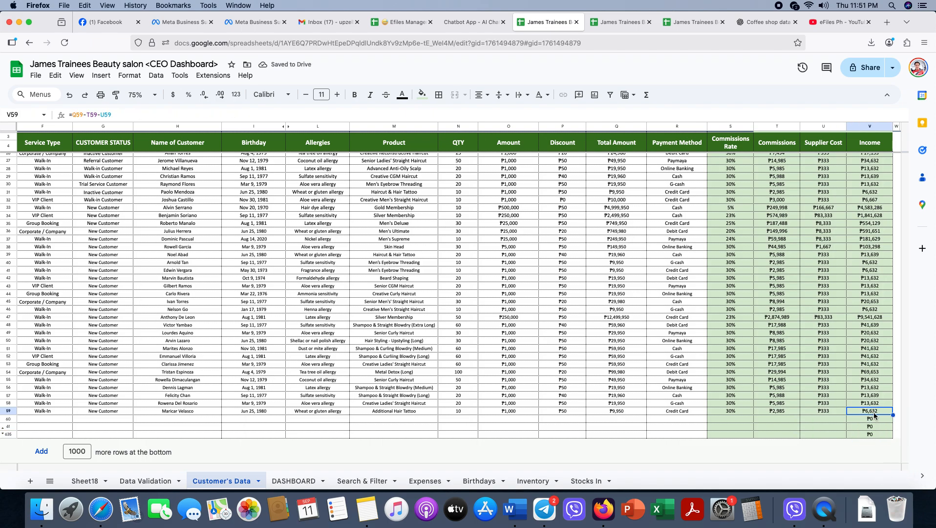
# Step: Copy the income formula =Q59-T59-U59 from V59
pyautogui.click(129, 118)
pyautogui.press('super+a')
pyautogui.press('super+c')
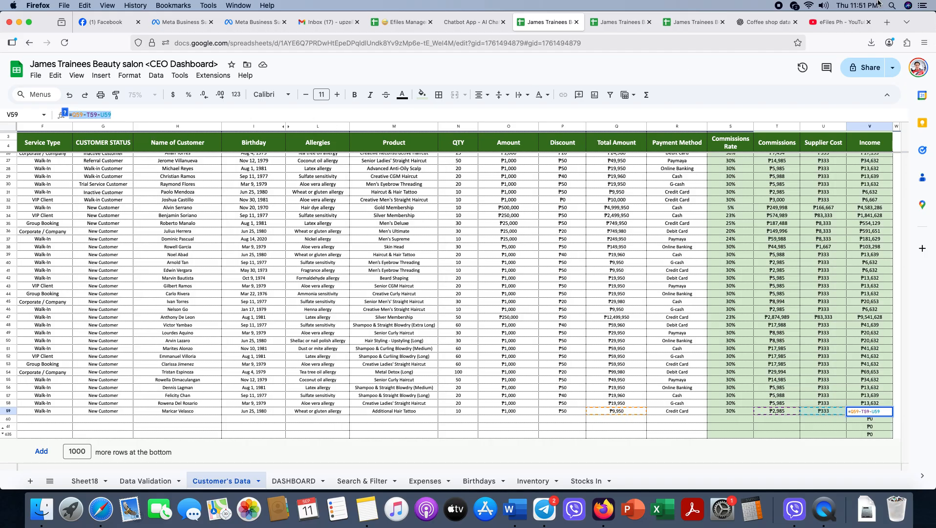
# Step: Switch to ChatGPT and submit "Please make this blank if no data to show" followed by the copied income formula
pyautogui.click(765, 22)
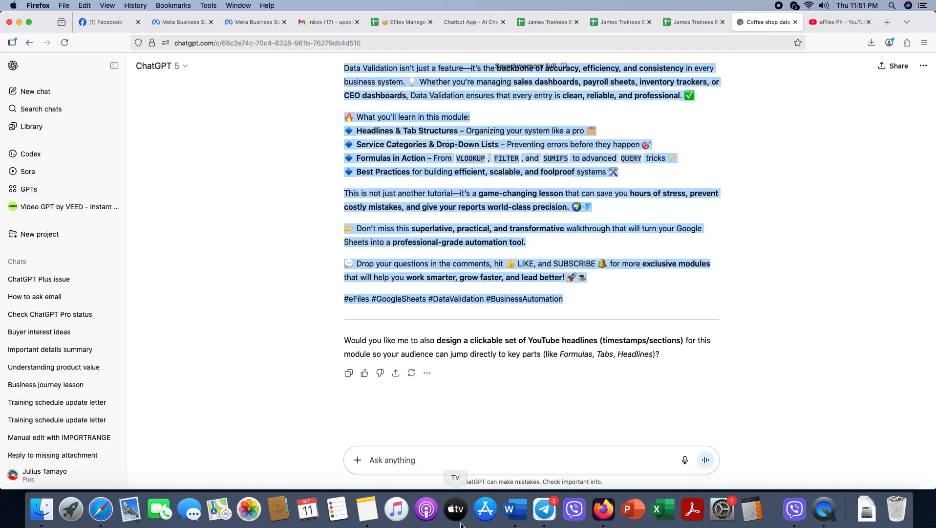
pyautogui.click(398, 461)
pyautogui.write('Plea')
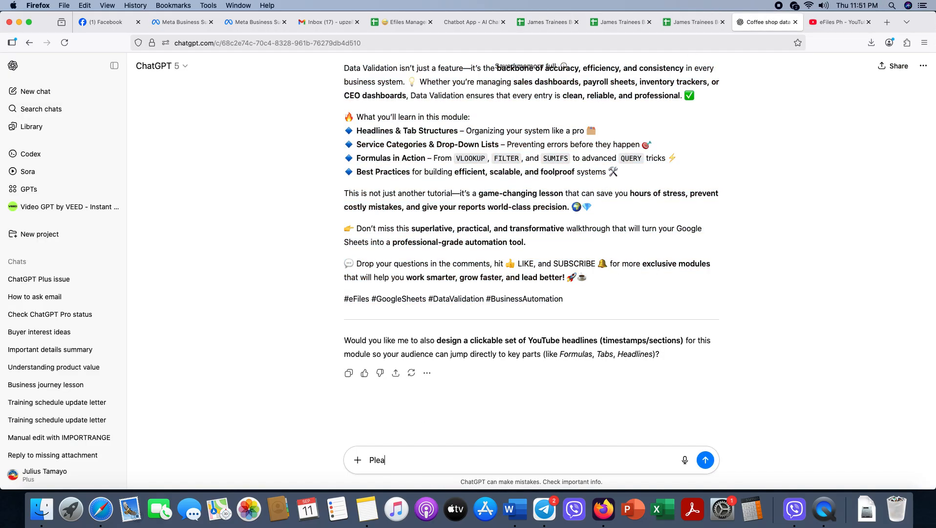
pyautogui.write('se make this blank if no data to')
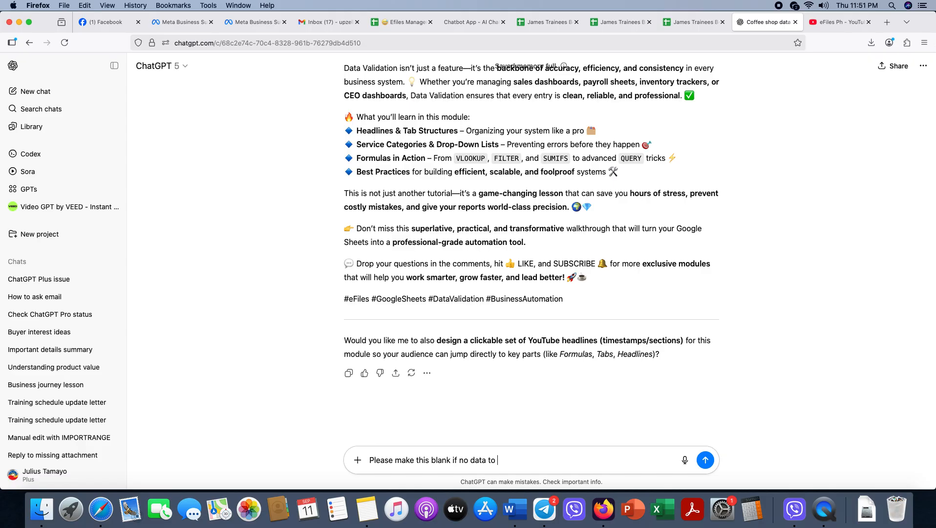
pyautogui.write('show')
pyautogui.press('super+v')
pyautogui.press('Return')
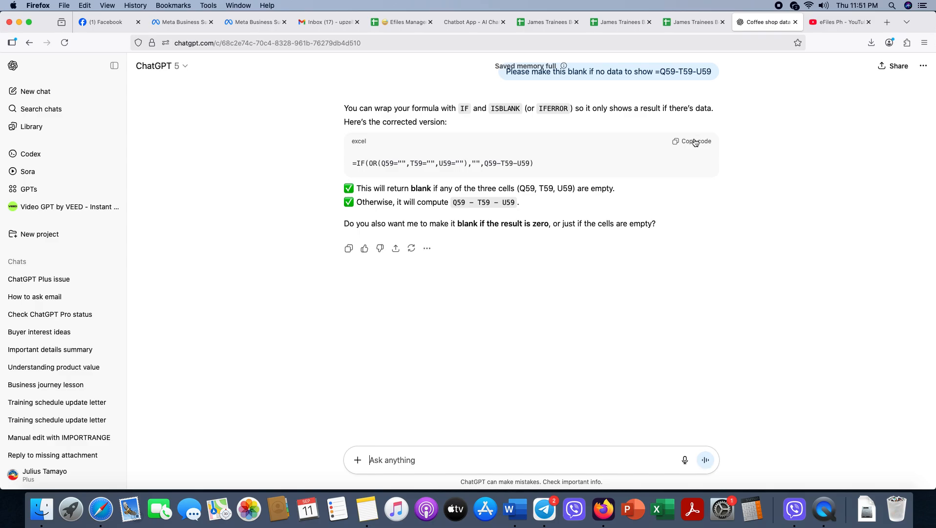
# Step: Copy ChatGPT's corrected formula and switch back to the CEO Dashboard workbook
pyautogui.click(696, 142)
pyautogui.moveTo(351, 163); pyautogui.dragTo(556, 164)
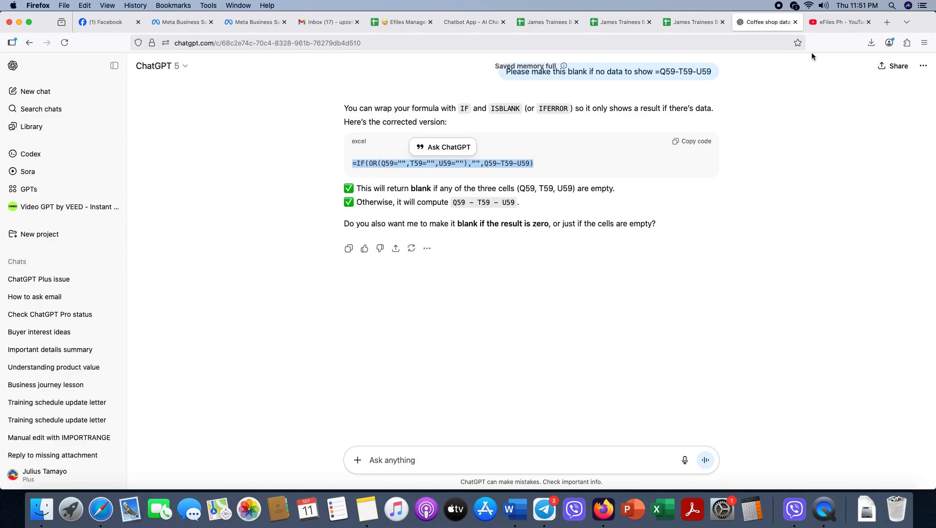
pyautogui.click(698, 22)
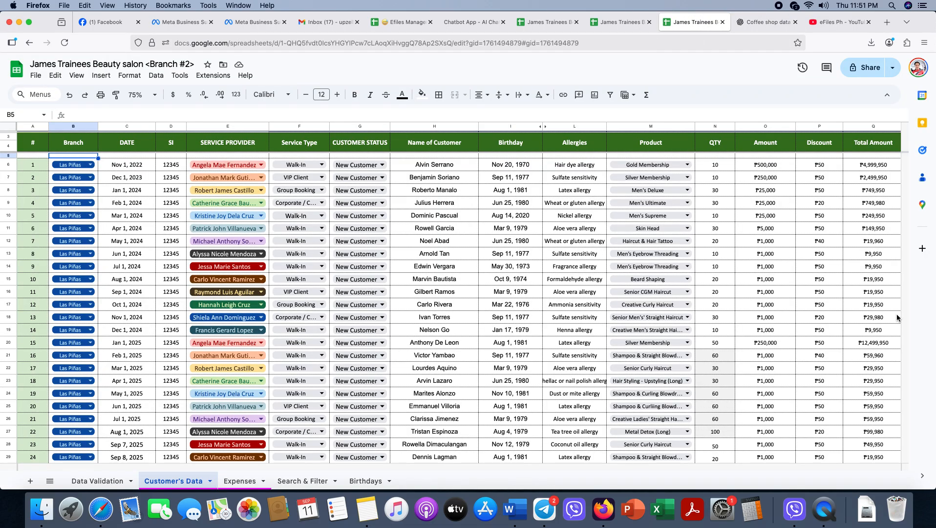
pyautogui.click(536, 25)
# Step: Replace the income formula in V59 with =IF(OR(Q59="",T59="",U59=""),"",Q59-T59-U59)
pyautogui.click(821, 426)
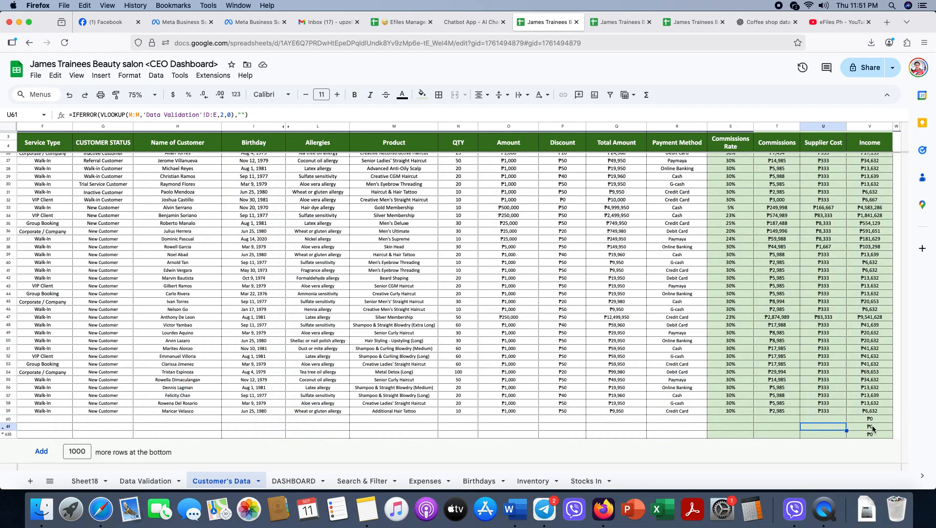
pyautogui.press('Left')
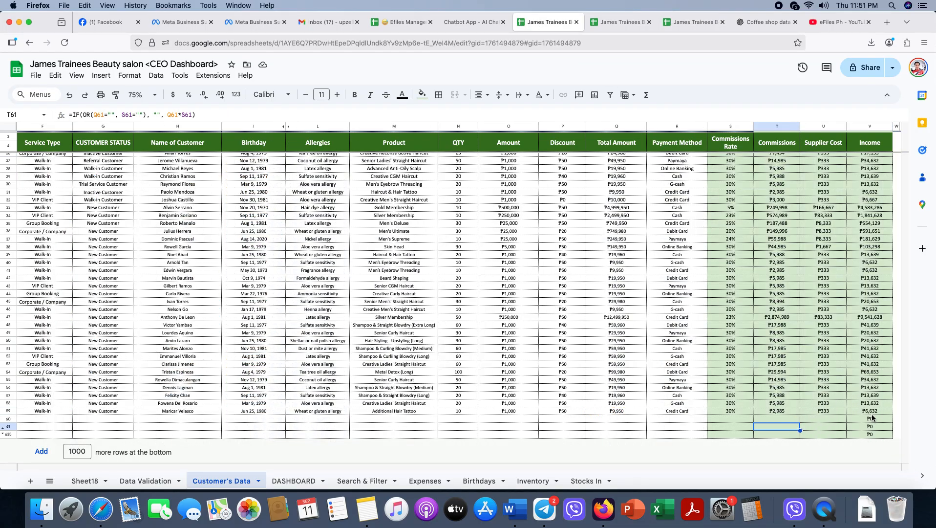
pyautogui.click(875, 411)
pyautogui.doubleClick(885, 411)
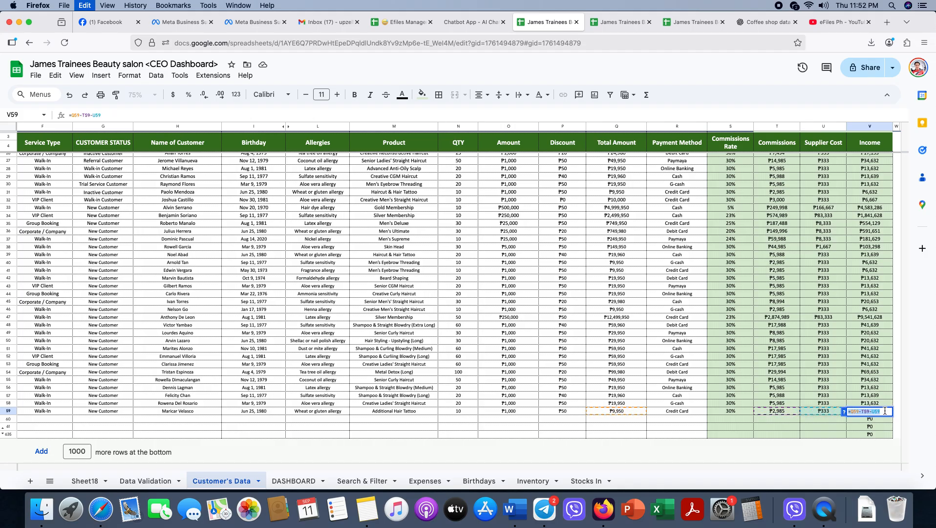
pyautogui.press('Return')
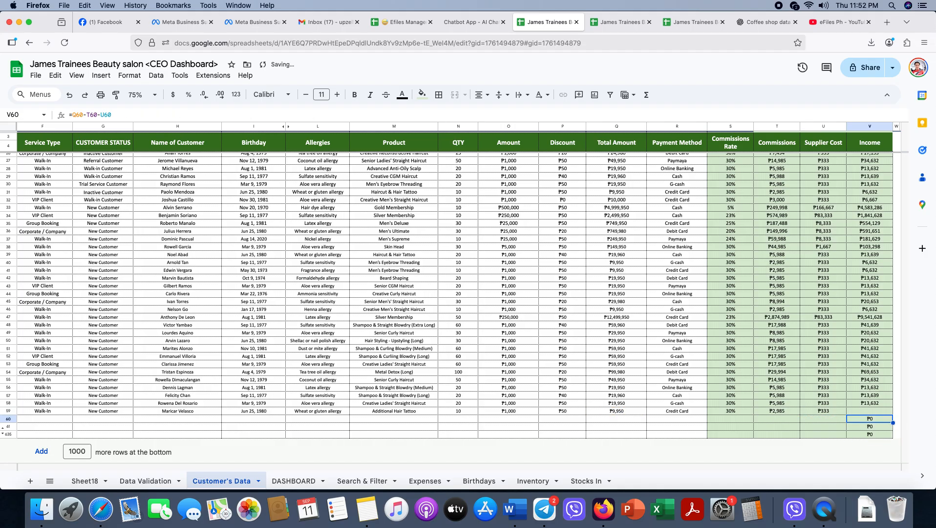
# Step: Fill the blank-check income formula from V59 down through row 635
pyautogui.click(819, 421)
pyautogui.click(864, 413)
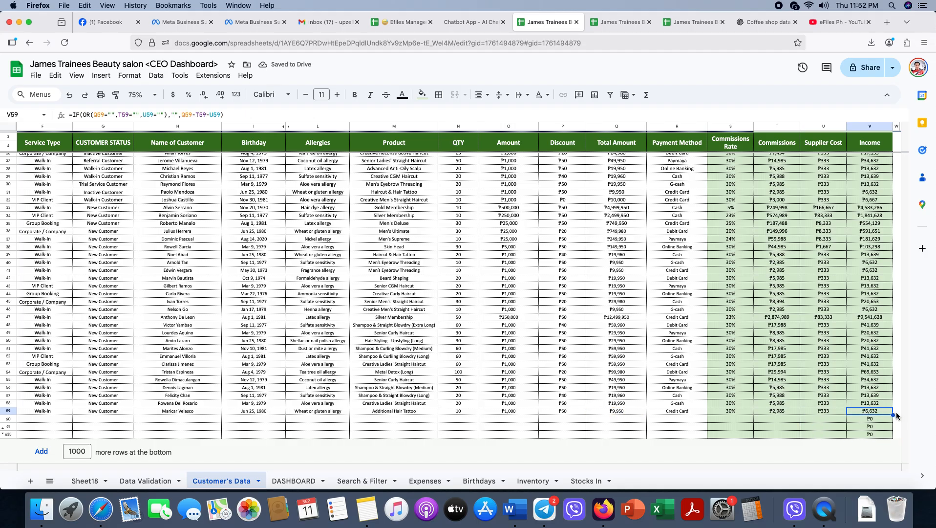
pyautogui.moveTo(892, 414); pyautogui.dragTo(890, 442)
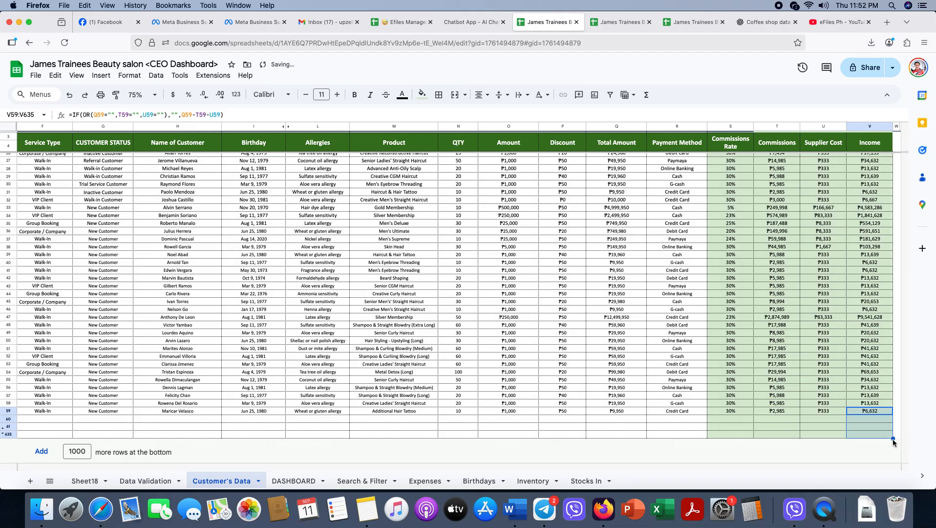
pyautogui.click(825, 431)
# Step: Select the income cells from V59 up to V5 and check the formulas at both ends of the range
pyautogui.click(872, 413)
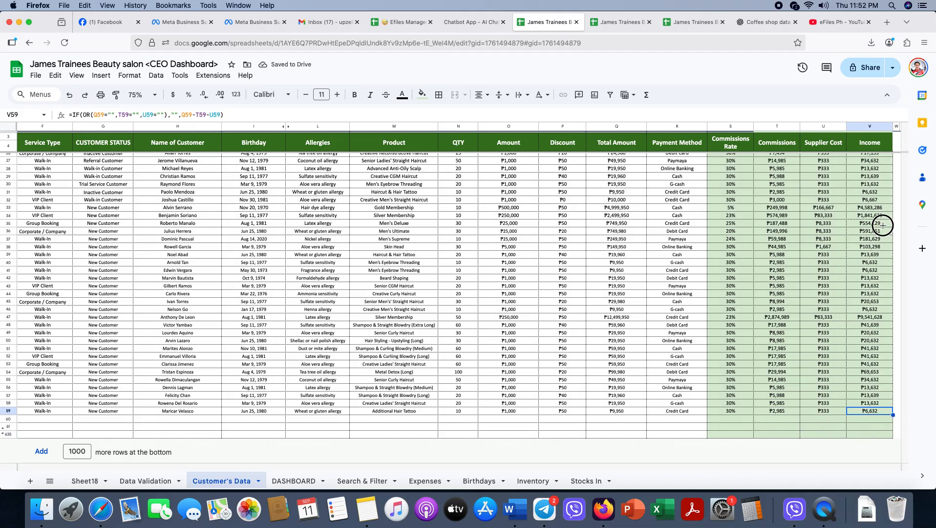
pyautogui.scroll(5, 884, 215)
pyautogui.scroll(-1, 877, 196)
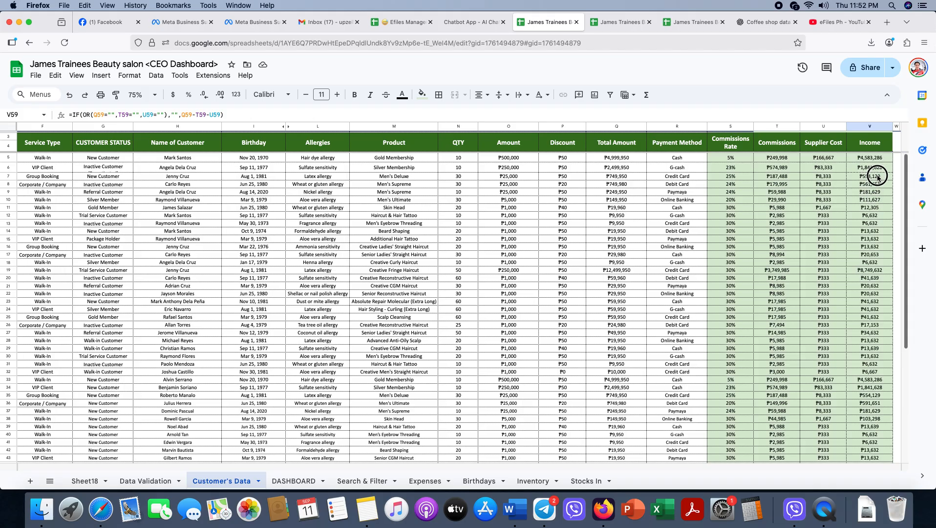
pyautogui.keyDown('shift'); pyautogui.click(877, 159); pyautogui.keyUp('shift')
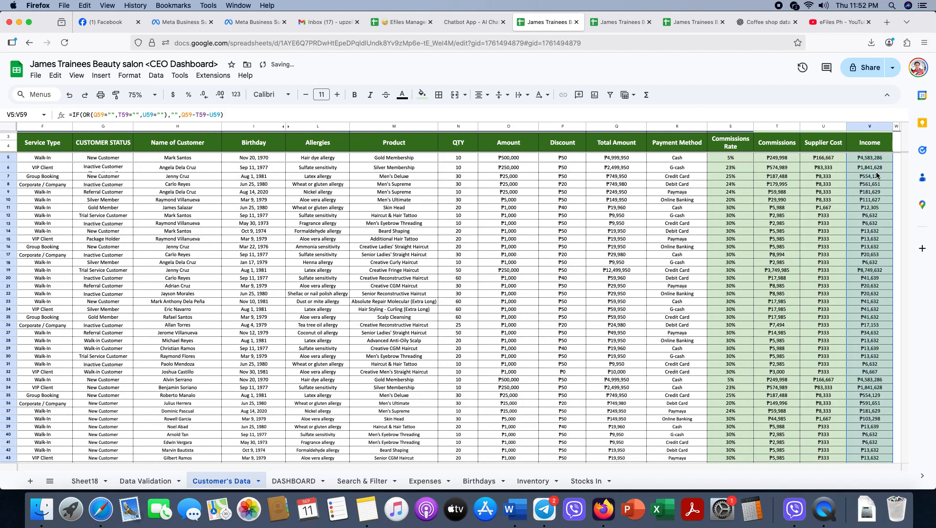
pyautogui.scroll(1, 883, 200)
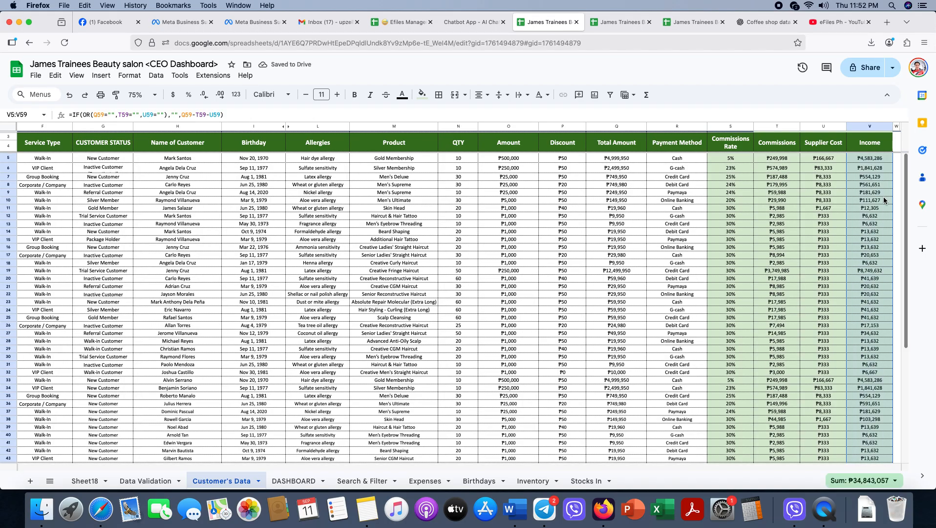
pyautogui.click(869, 159)
pyautogui.press('super+Down')
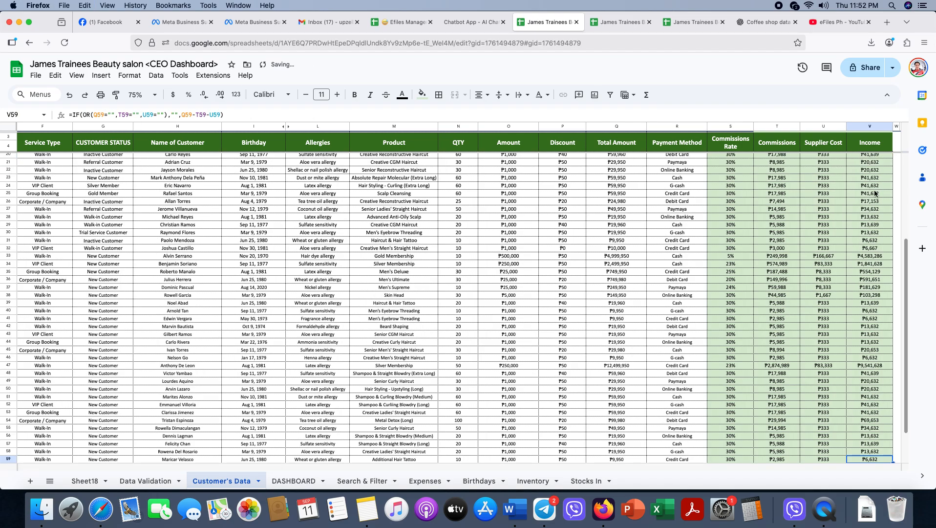
pyautogui.scroll(5, 874, 188)
pyautogui.click(872, 159)
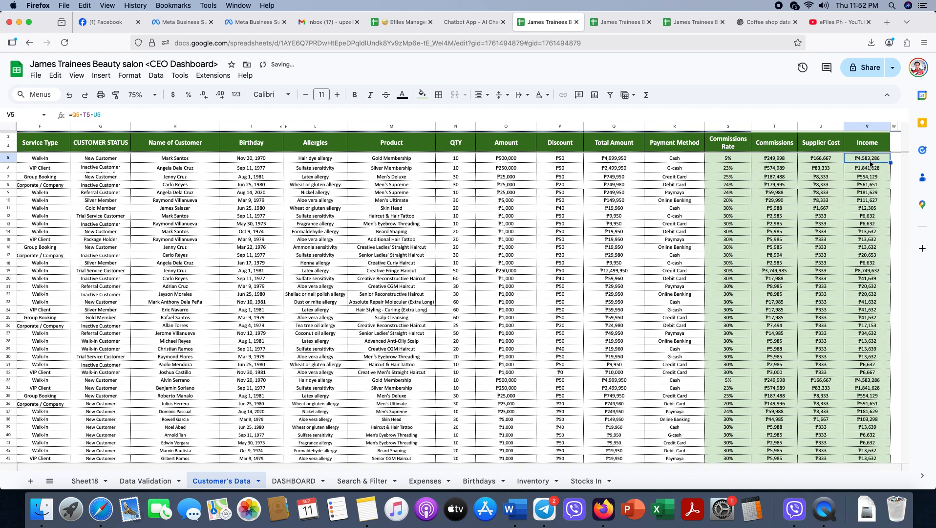
# Step: Apply the blank-check income formula from V59 up through V5 and check the formula in V5
pyautogui.scroll(-10, 865, 280)
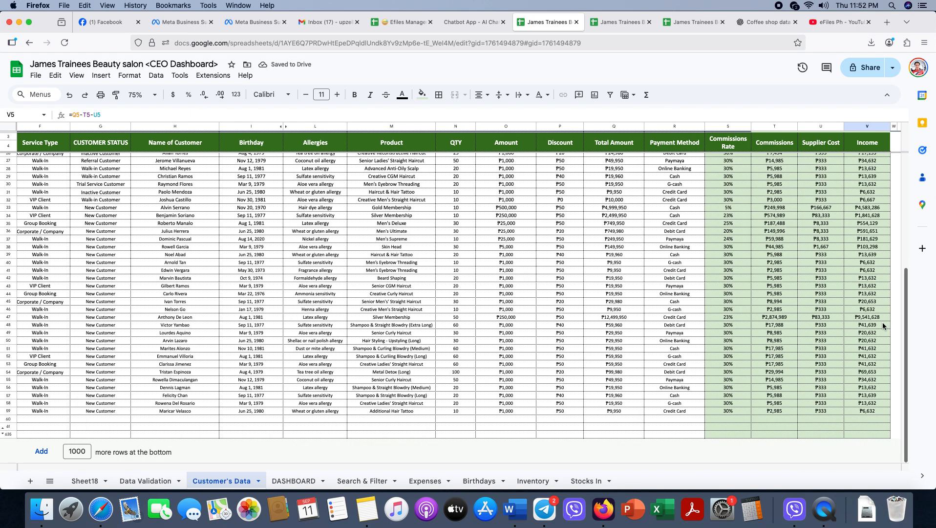
pyautogui.click(85, 95)
pyautogui.scroll(10, 680, 240)
pyautogui.hscroll(1, 859, 207)
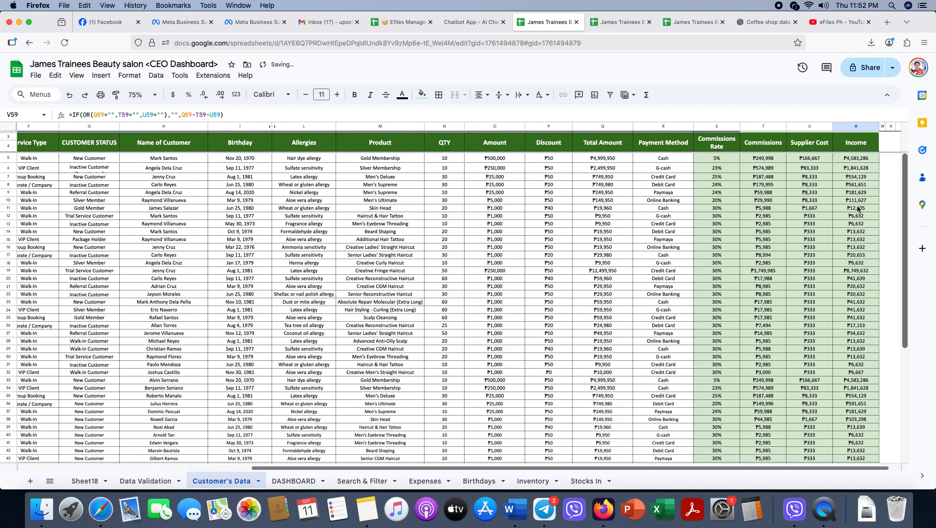
pyautogui.click(856, 160)
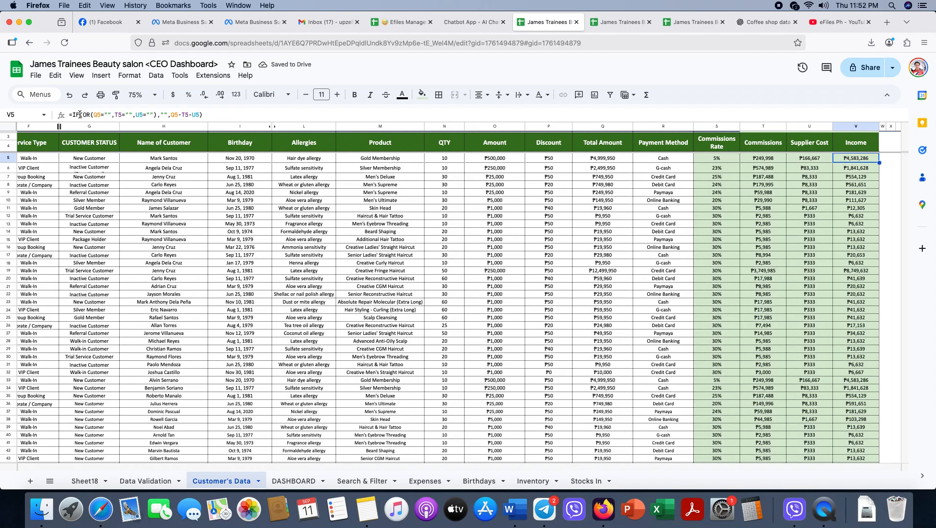
# Step: Look over the Amount and QTY columns of Customer's Data down to the empty rows
pyautogui.click(715, 158)
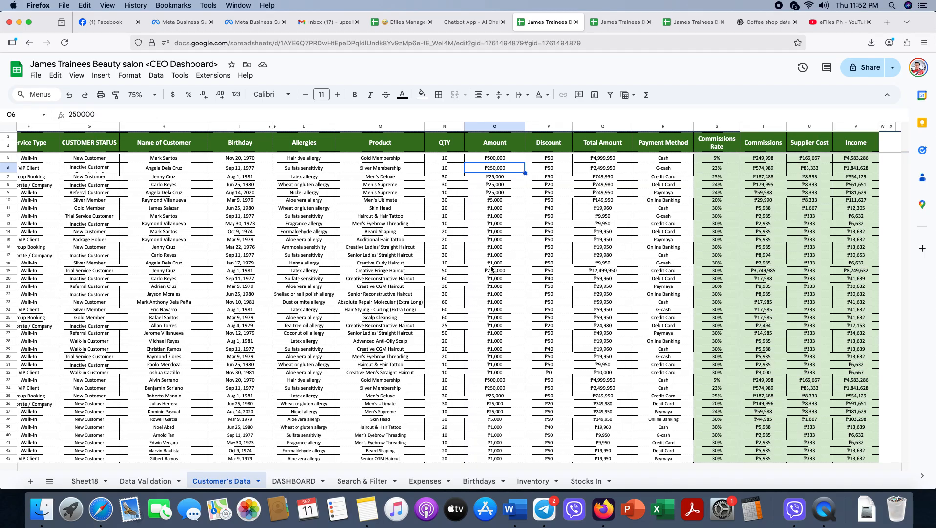
pyautogui.scroll(-5, 492, 268)
pyautogui.click(448, 310)
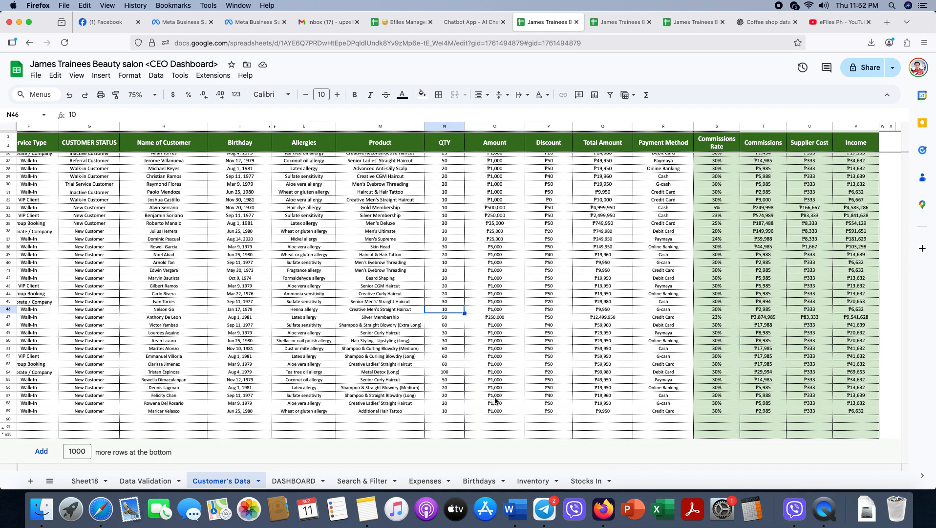
pyautogui.scroll(5, 540, 244)
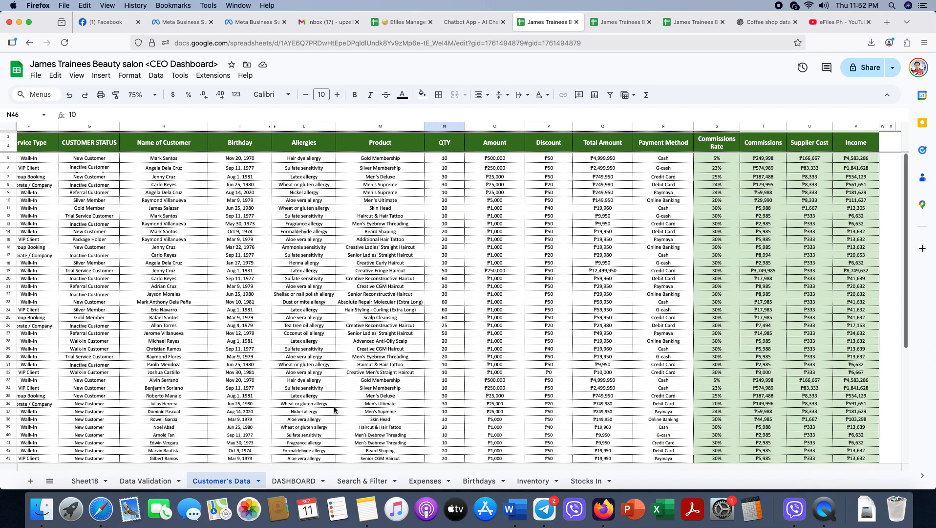
# Step: On the Search & Filter sheet, unhide the payment term columns AB to AG and open their column options
pyautogui.click(360, 481)
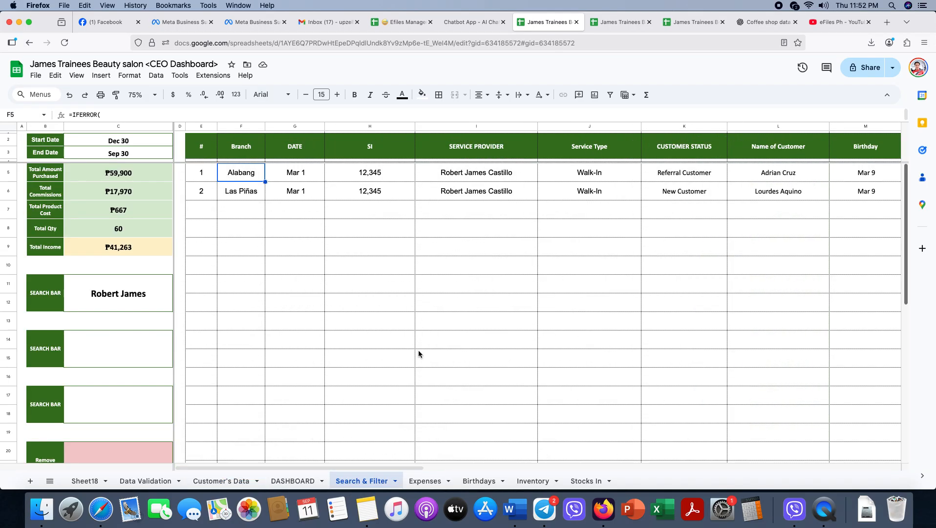
pyautogui.hscroll(10, 440, 348)
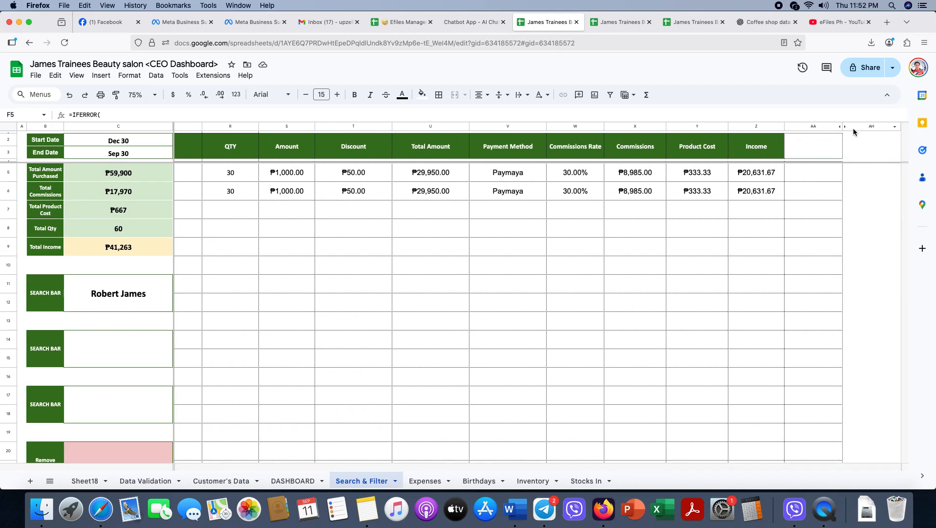
pyautogui.click(845, 126)
pyautogui.hscroll(5, 707, 253)
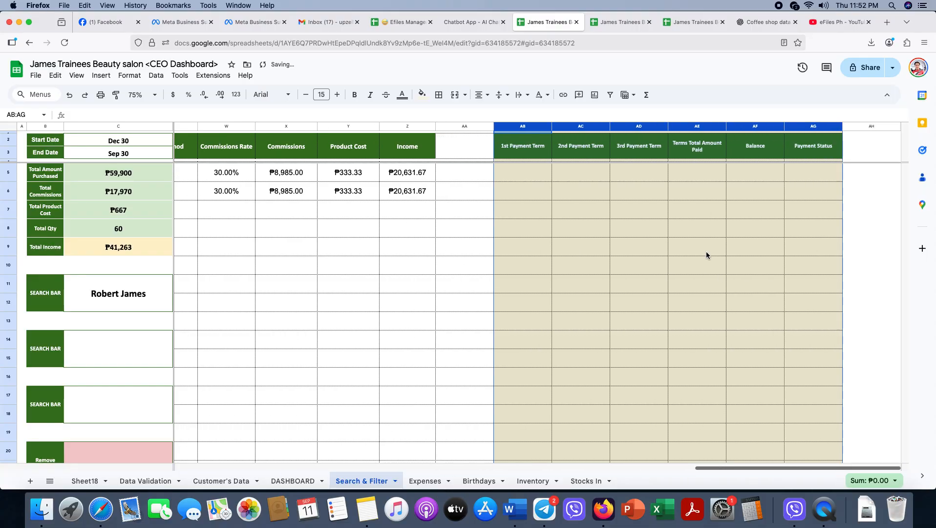
pyautogui.rightClick(539, 190)
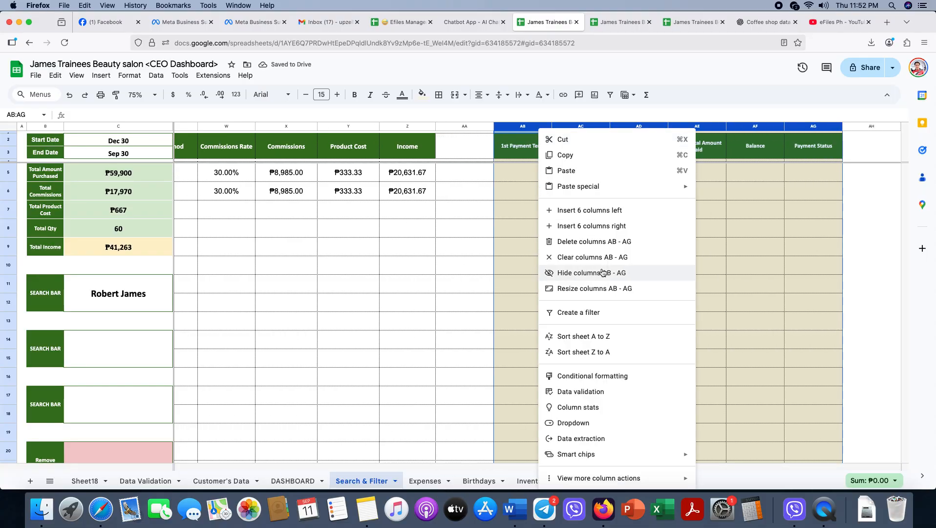
# Step: Delete the selected columns AB to AG from the Search & Filter sheet
pyautogui.click(573, 241)
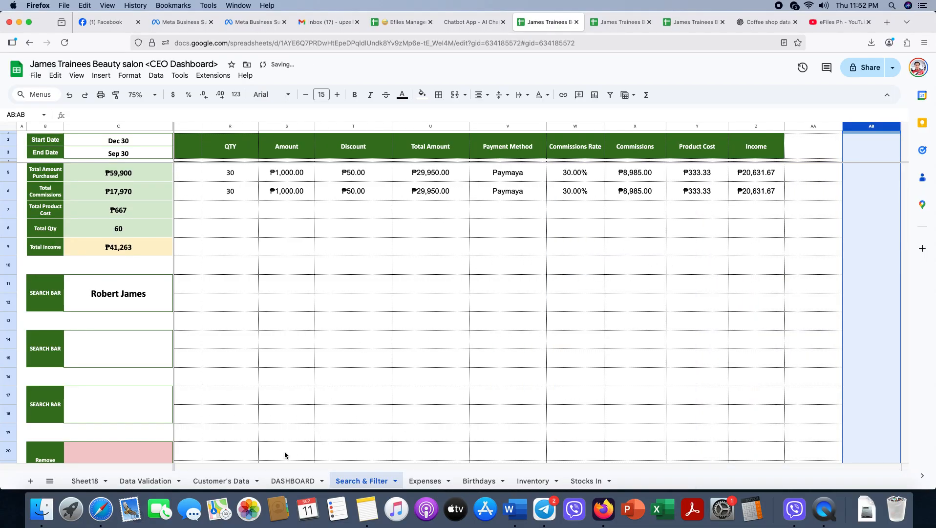
# Step: Check the source range in the F5 formula on Search & Filter against the last data column of Customer's Data
pyautogui.click(217, 481)
pyautogui.hscroll(2, 664, 215)
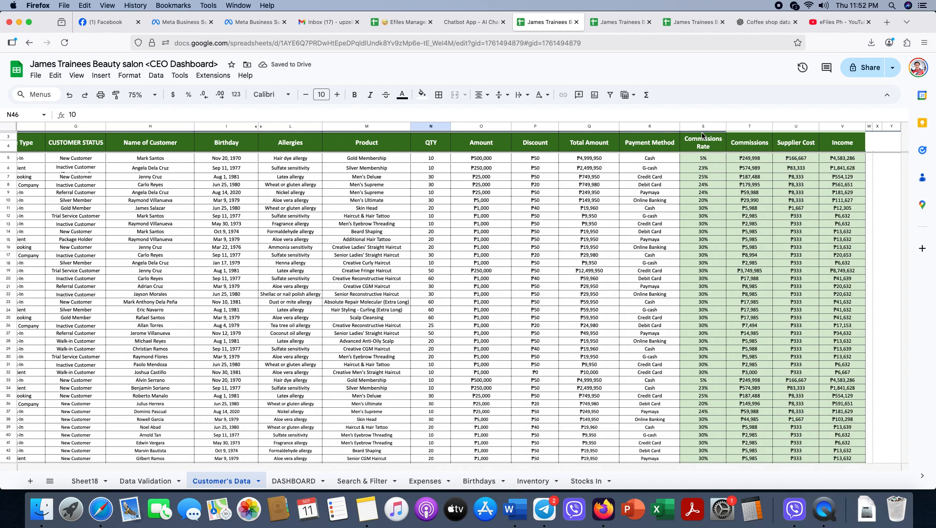
pyautogui.click(846, 128)
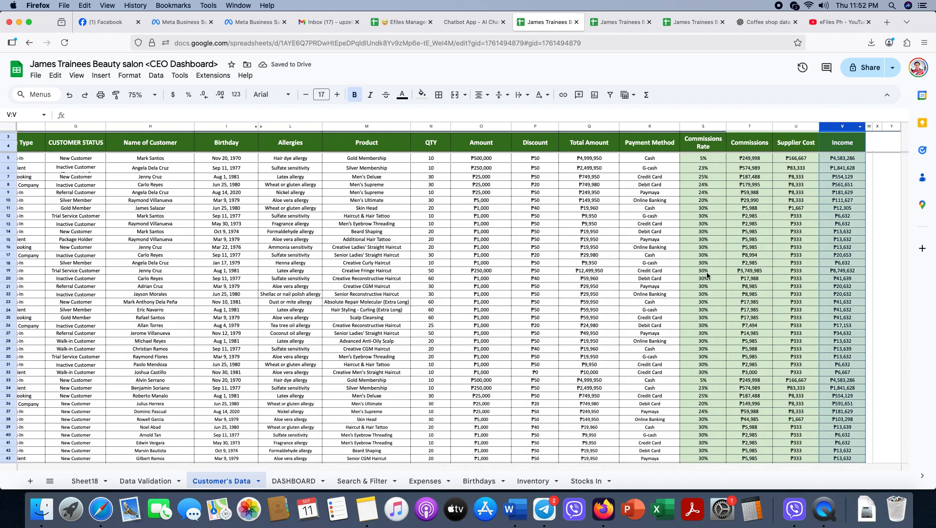
pyautogui.click(362, 481)
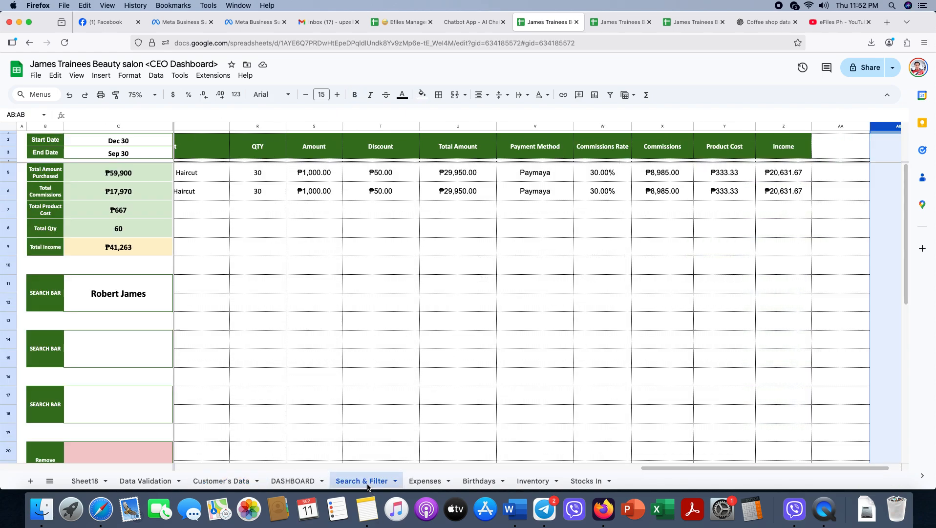
pyautogui.hscroll(-10, 247, 177)
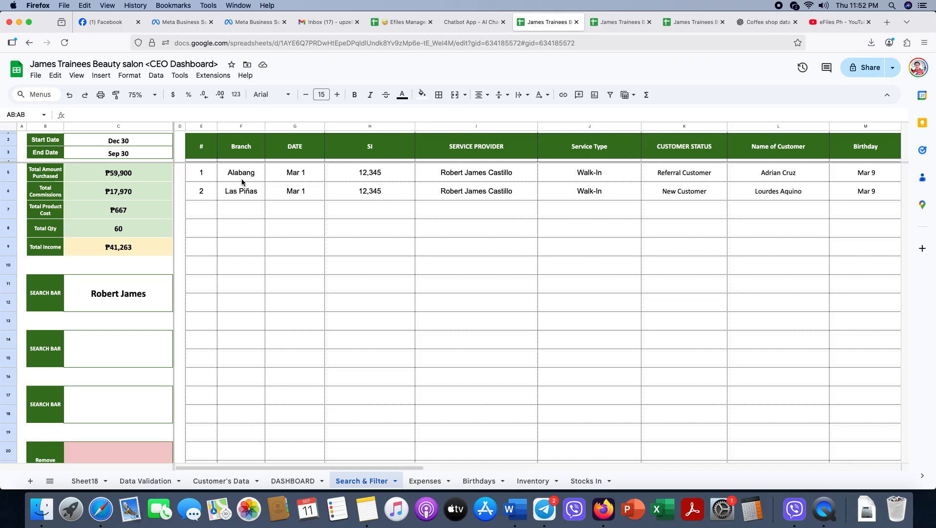
pyautogui.click(252, 176)
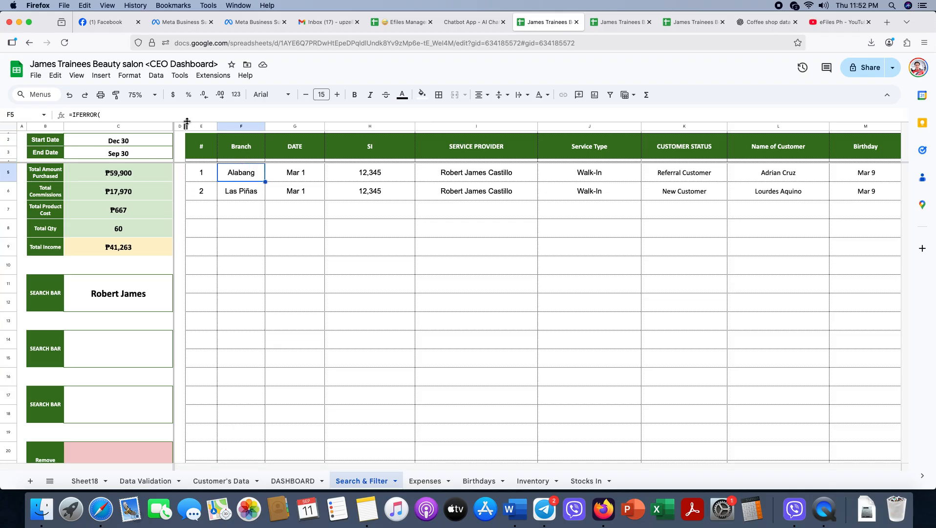
pyautogui.moveTo(187, 121); pyautogui.dragTo(186, 184)
pyautogui.click(161, 138)
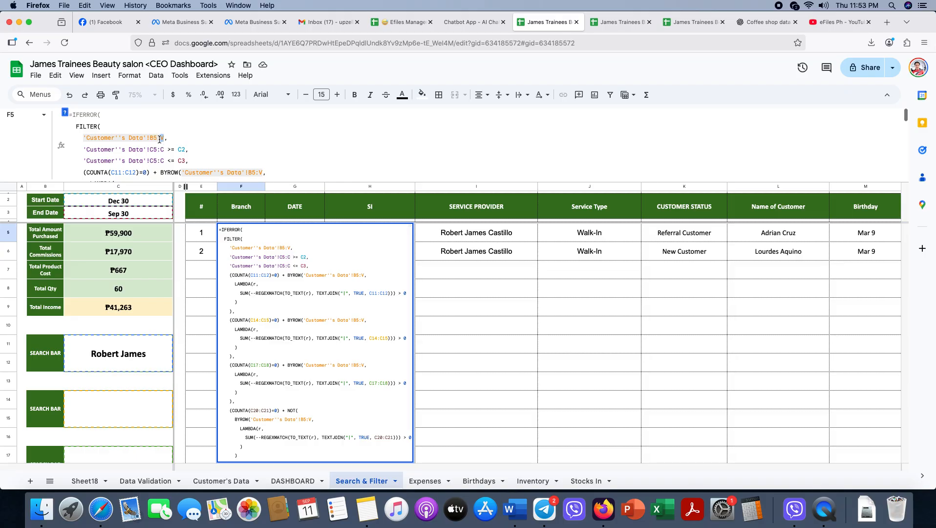
pyautogui.hscroll(18, 592, 261)
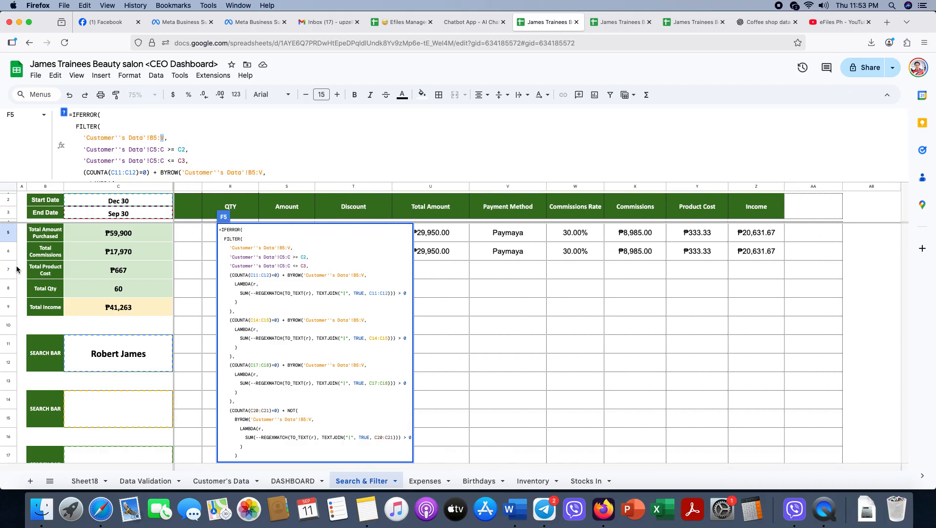
pyautogui.press('Escape')
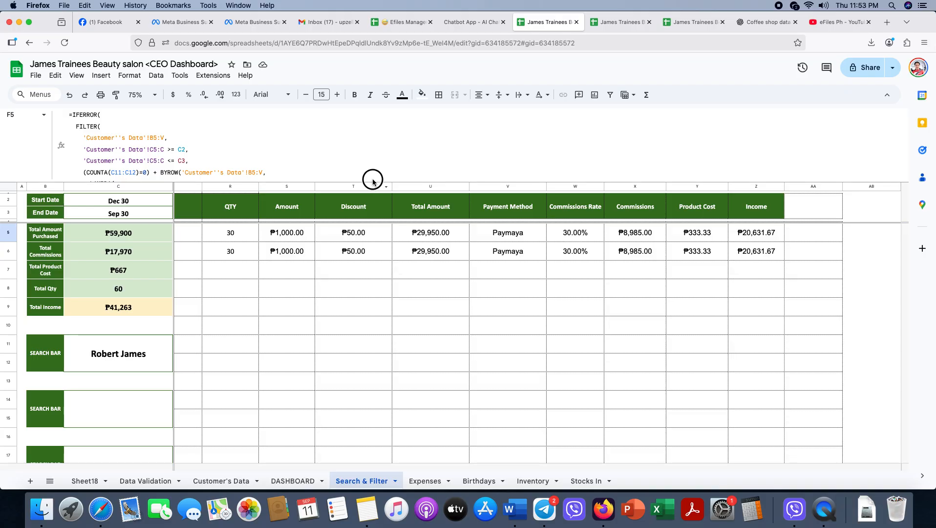
pyautogui.moveTo(372, 178); pyautogui.dragTo(370, 98)
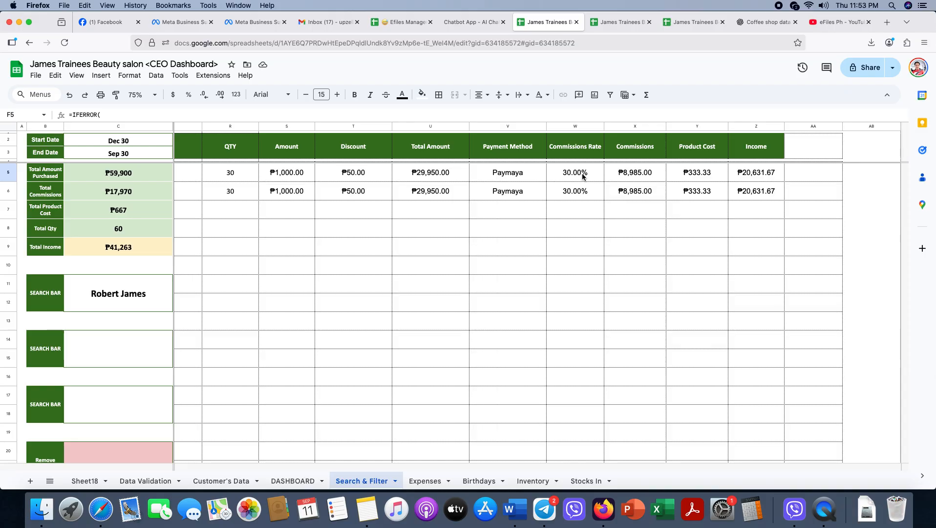
# Step: Fill the Commissions Rate to Income cells W5:Z9988 on the Search & Filter sheet with light yellow
pyautogui.moveTo(574, 171); pyautogui.dragTo(778, 412)
pyautogui.click(217, 480)
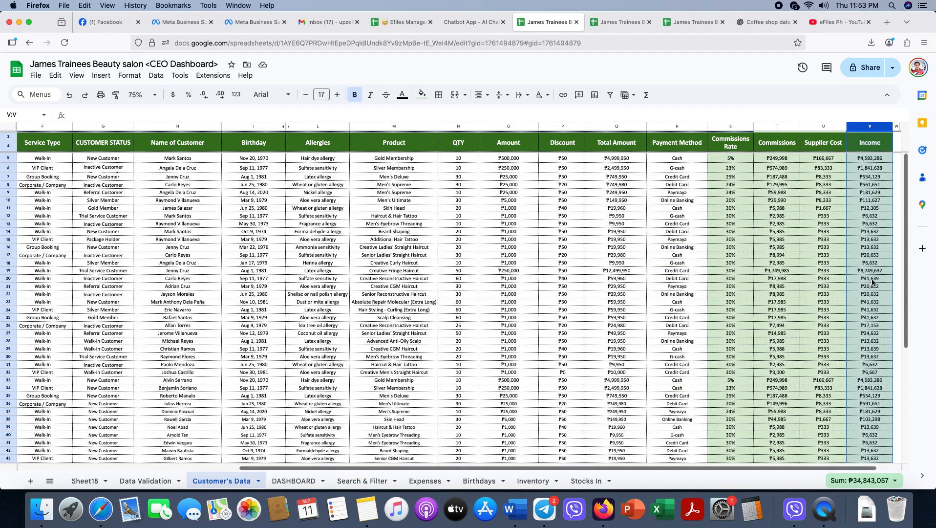
pyautogui.click(356, 481)
pyautogui.press('super+shift+Down')
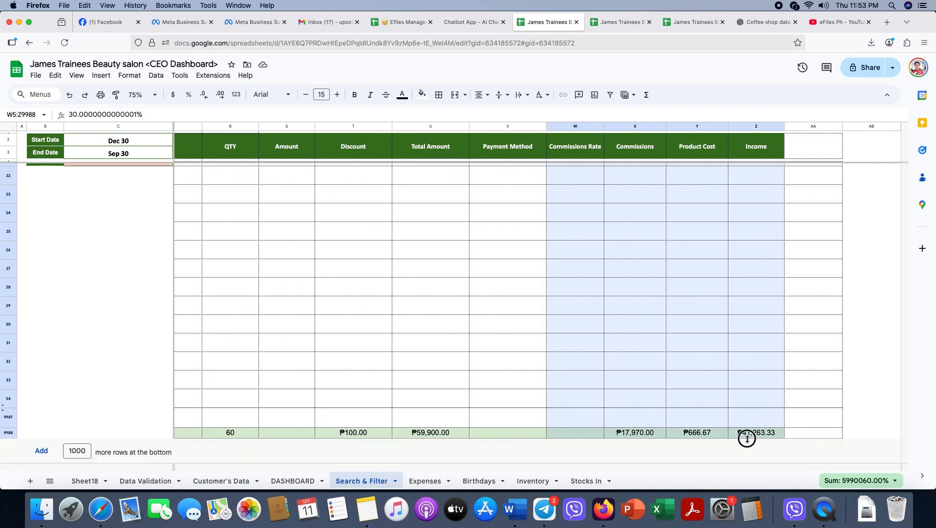
pyautogui.click(422, 94)
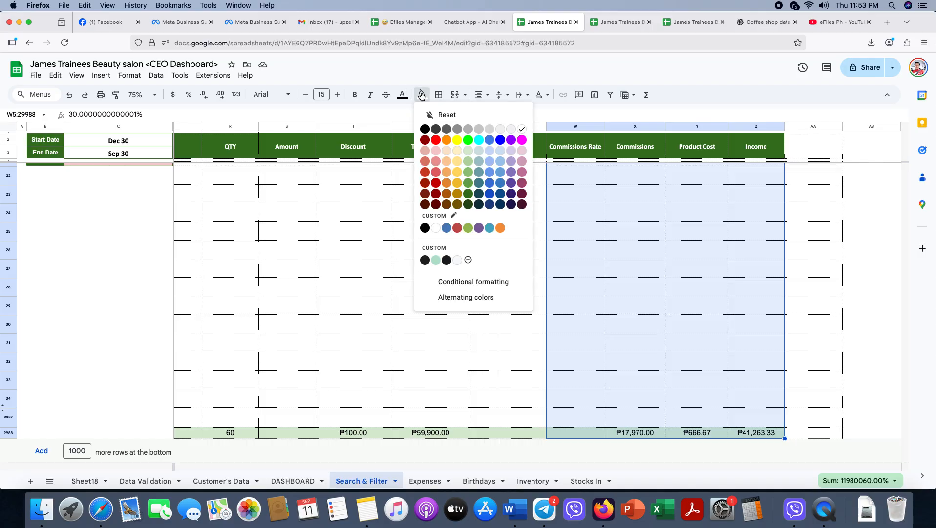
pyautogui.click(456, 151)
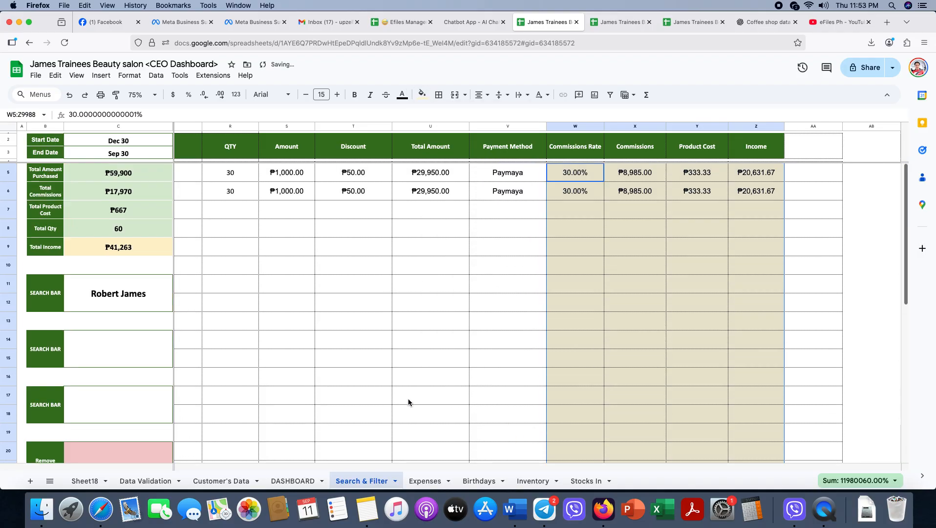
# Step: Try a light yellow fill on the Commissions Rate to Income cells S5:V635 in Customer's Data, and undo it
pyautogui.click(221, 481)
pyautogui.hscroll(1, 606, 379)
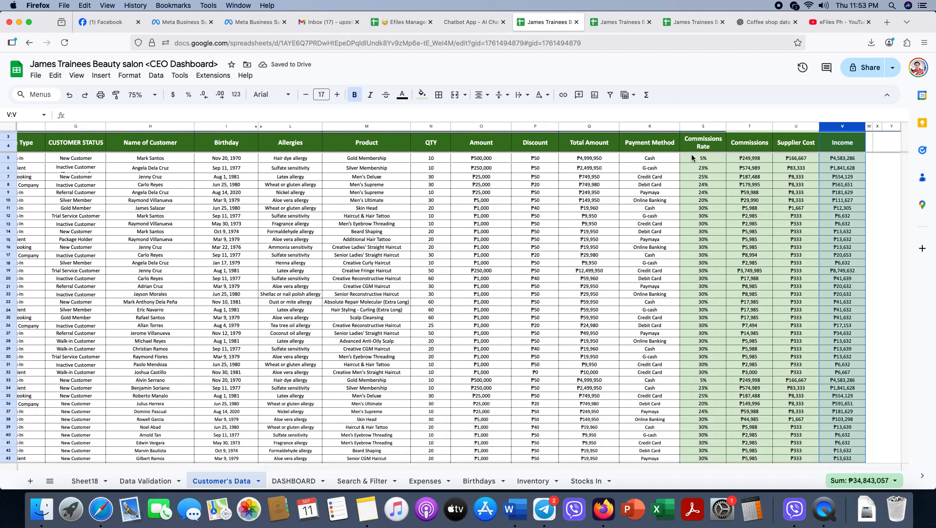
pyautogui.moveTo(703, 158); pyautogui.dragTo(855, 437)
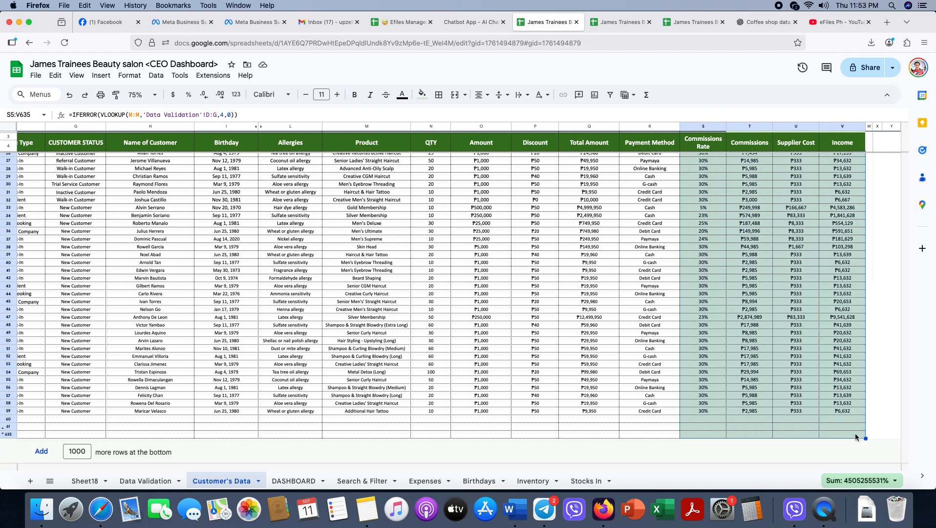
pyautogui.click(422, 94)
pyautogui.click(461, 155)
pyautogui.scroll(5, 573, 368)
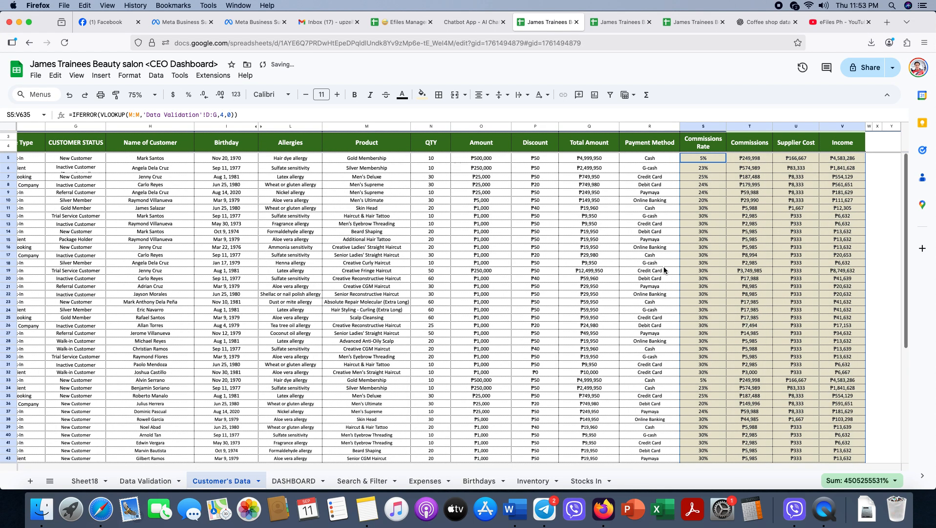
pyautogui.click(664, 264)
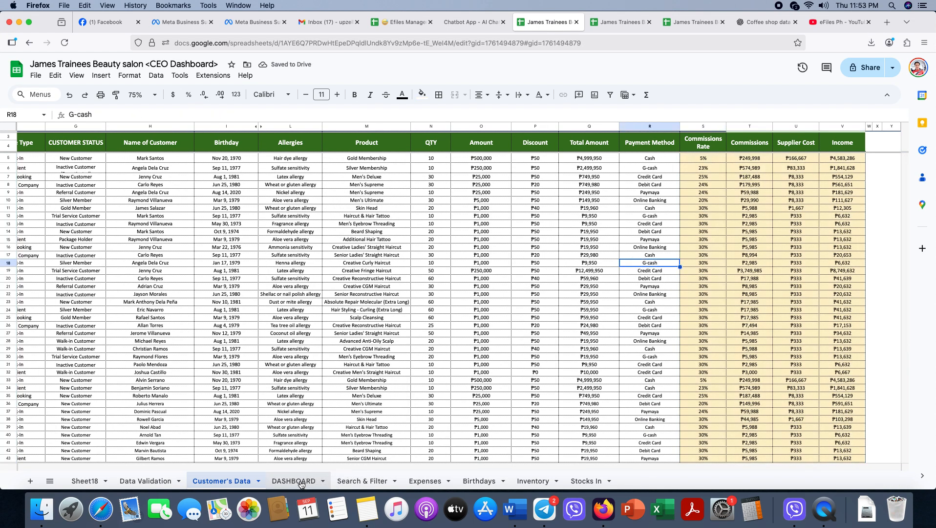
pyautogui.press('super+z')
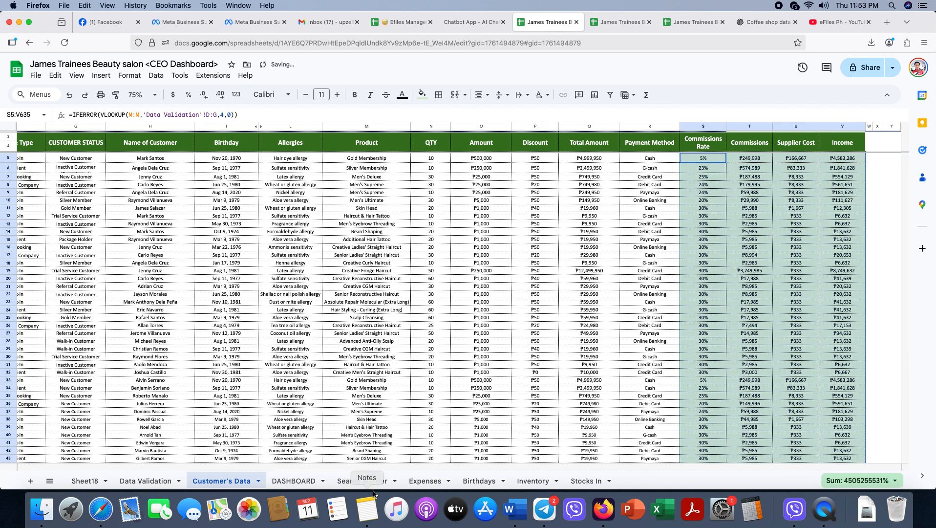
# Step: Fill W5:Z9988 on Search & Filter with the same light green used for the Commissions Rate to Income columns in Customer's Data
pyautogui.click(771, 290)
pyautogui.click(422, 94)
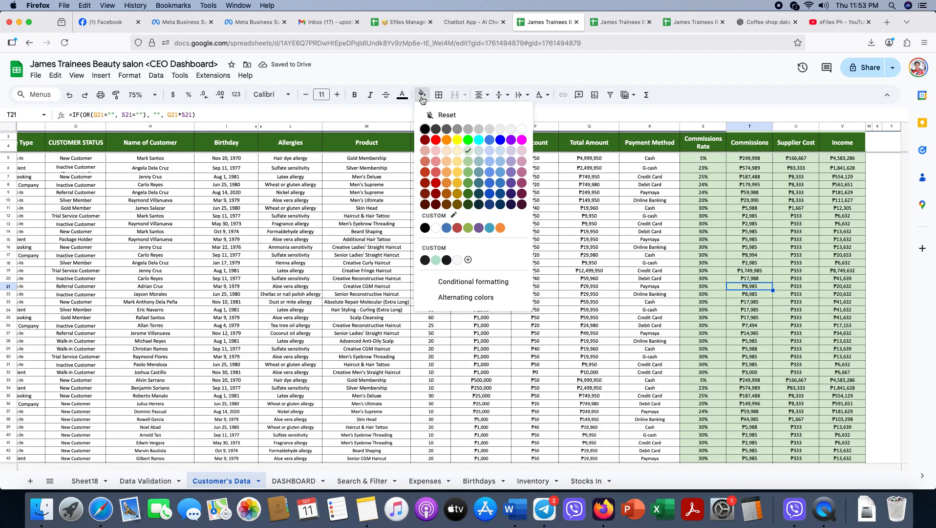
pyautogui.click(364, 481)
pyautogui.hscroll(1, 741, 249)
pyautogui.moveTo(586, 172); pyautogui.dragTo(724, 432)
pyautogui.hotkey('ctrl', 'shift', 'Down')
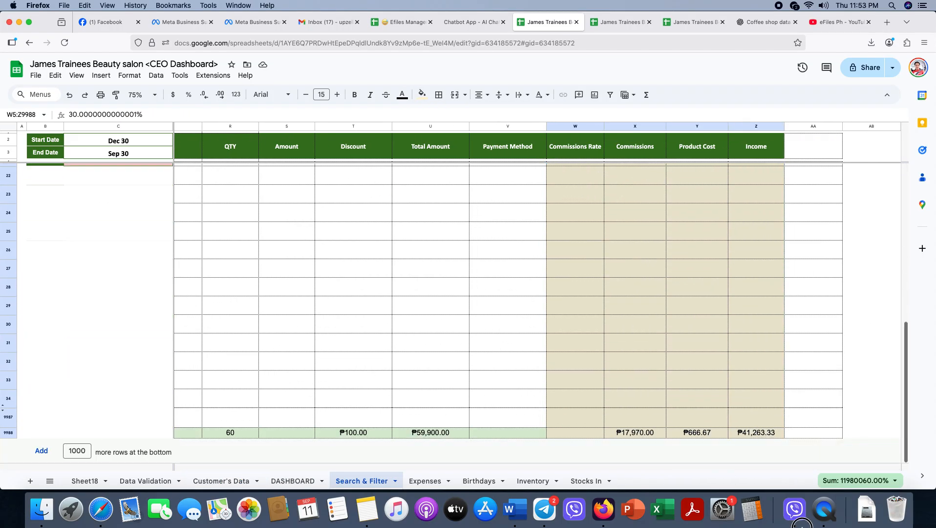
pyautogui.keyDown('shift'); pyautogui.click(773, 436); pyautogui.keyUp('shift')
pyautogui.click(420, 94)
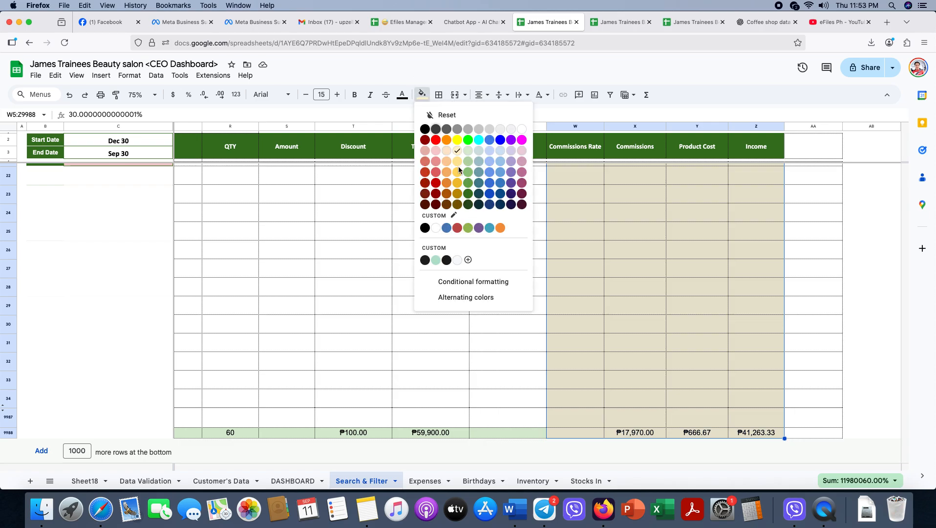
pyautogui.click(465, 158)
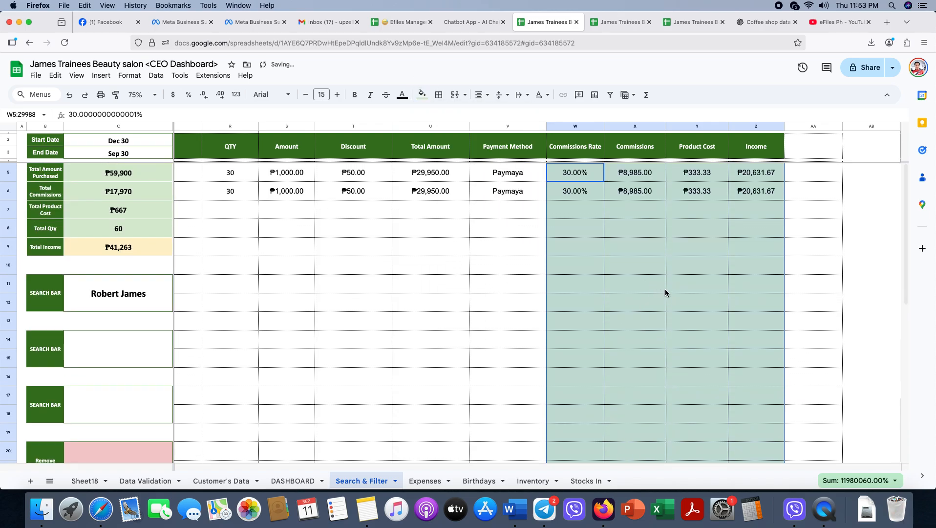
pyautogui.click(654, 285)
# Step: Compare the search bars on the CEO Dashboard's Search & Filter sheet with those in the Branch #1 spreadsheet
pyautogui.hscroll(-15, 393, 450)
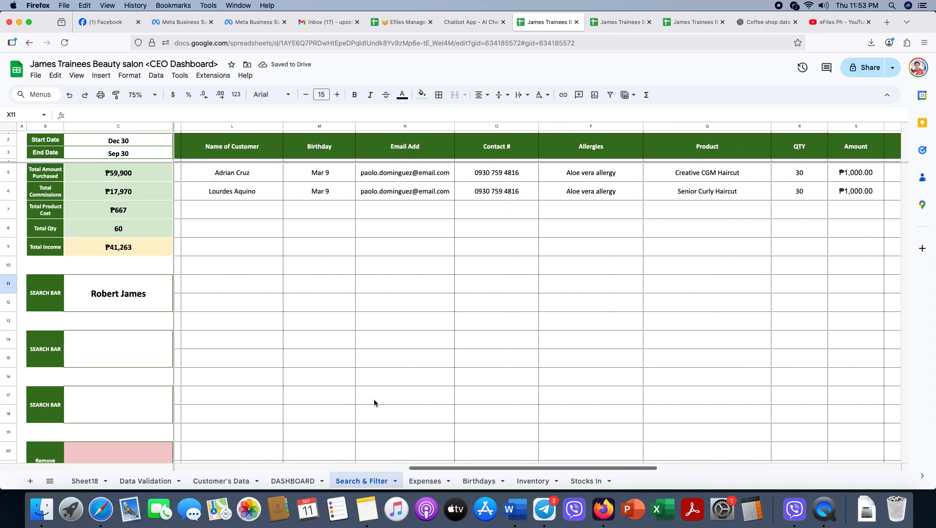
pyautogui.click(104, 395)
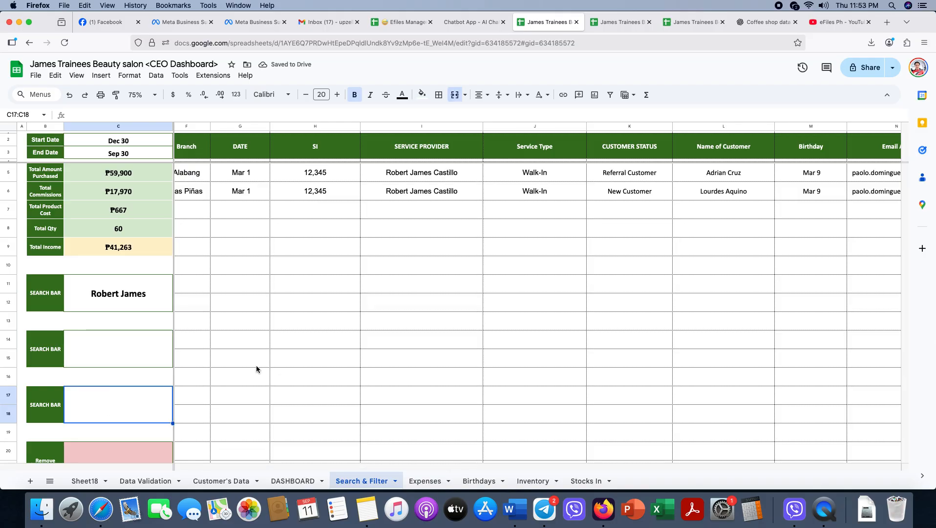
pyautogui.scroll(-5, 274, 371)
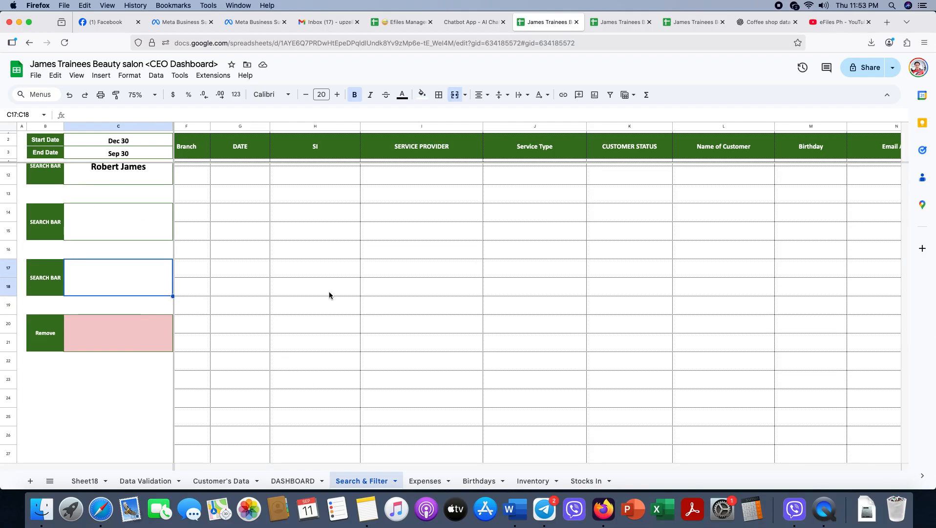
pyautogui.click(613, 22)
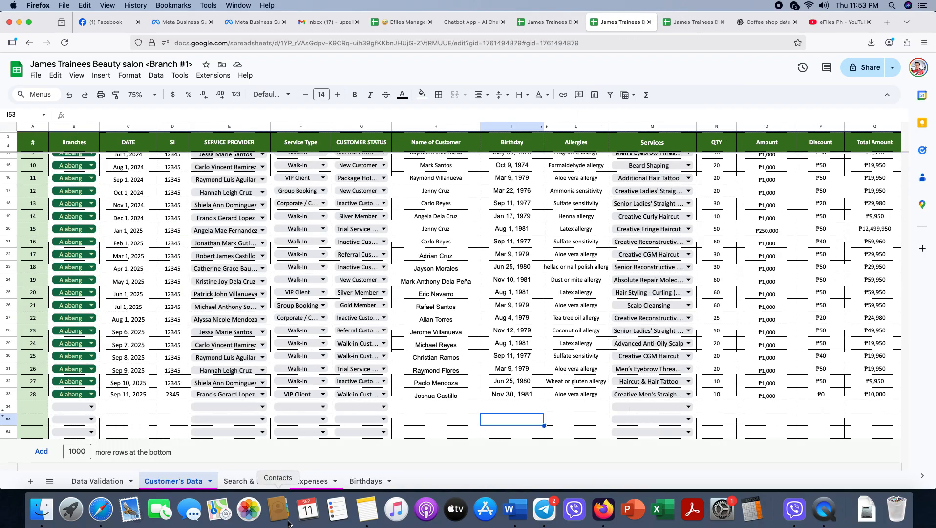
pyautogui.click(238, 482)
pyautogui.click(93, 274)
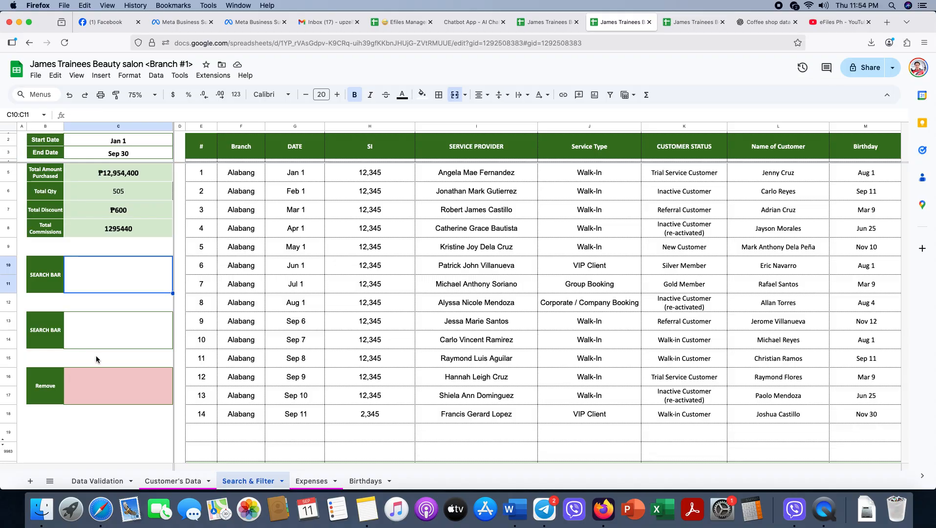
pyautogui.click(97, 342)
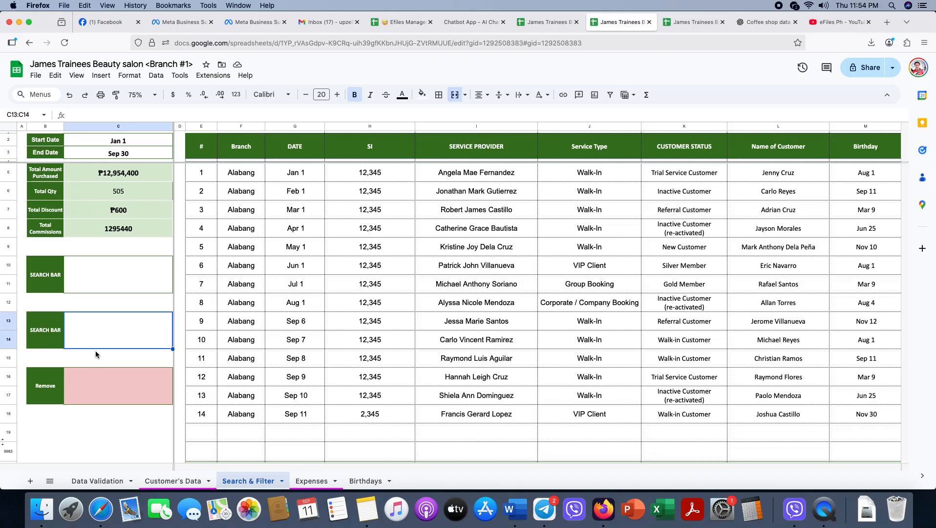
pyautogui.click(547, 22)
pyautogui.scroll(3, 254, 332)
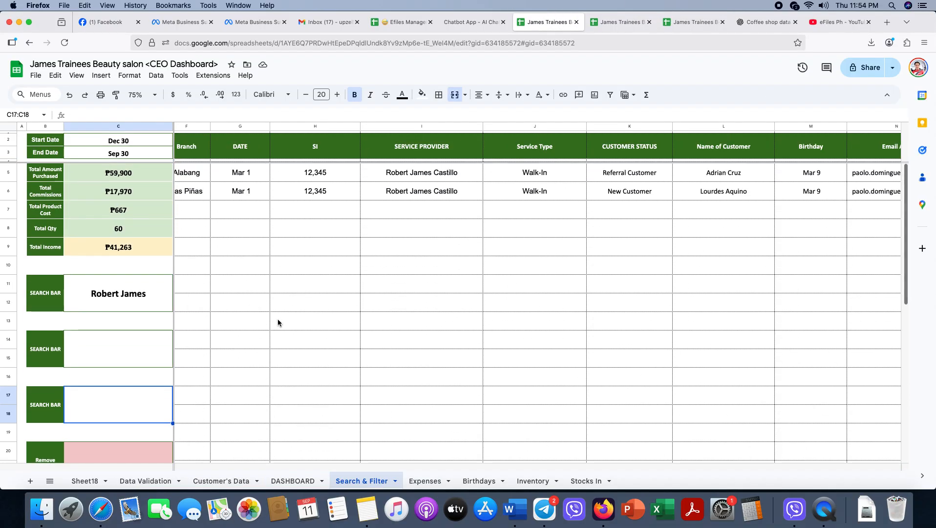
pyautogui.hscroll(-2, 352, 352)
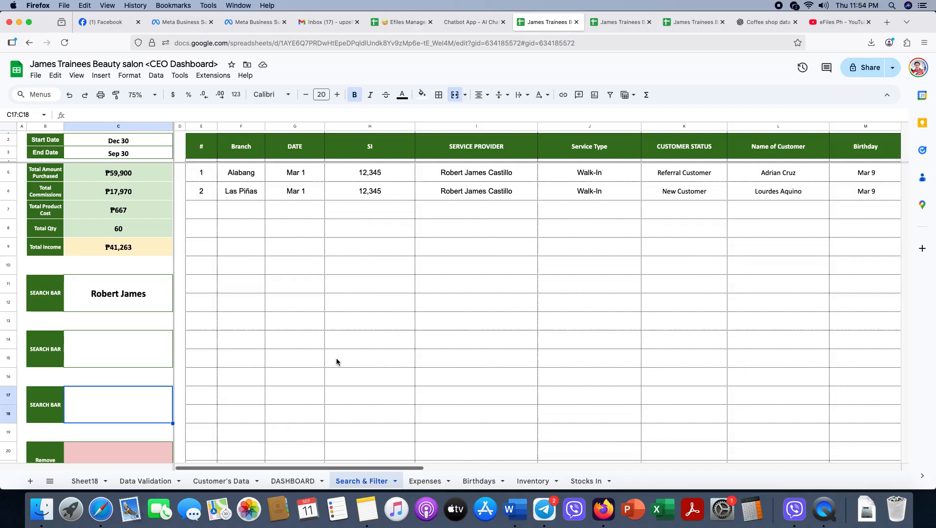
# Step: Copy the full filter formula from the first Branch cell, F5, and identify the third search bar's range C17:C18
pyautogui.click(259, 413)
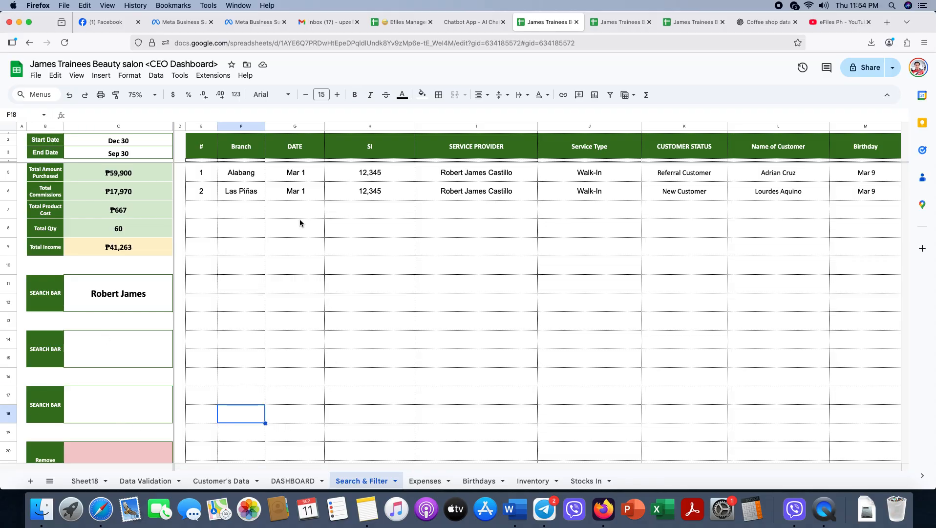
pyautogui.click(227, 175)
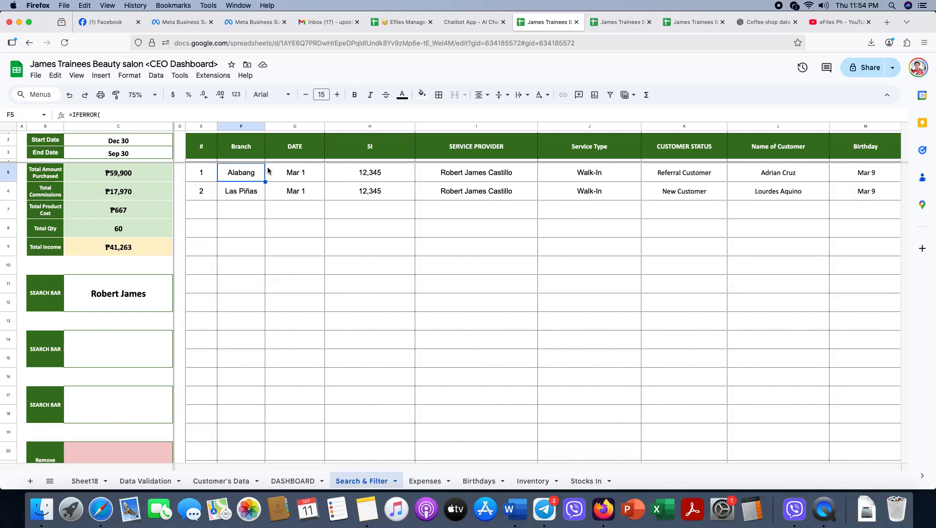
pyautogui.moveTo(134, 122); pyautogui.dragTo(136, 161)
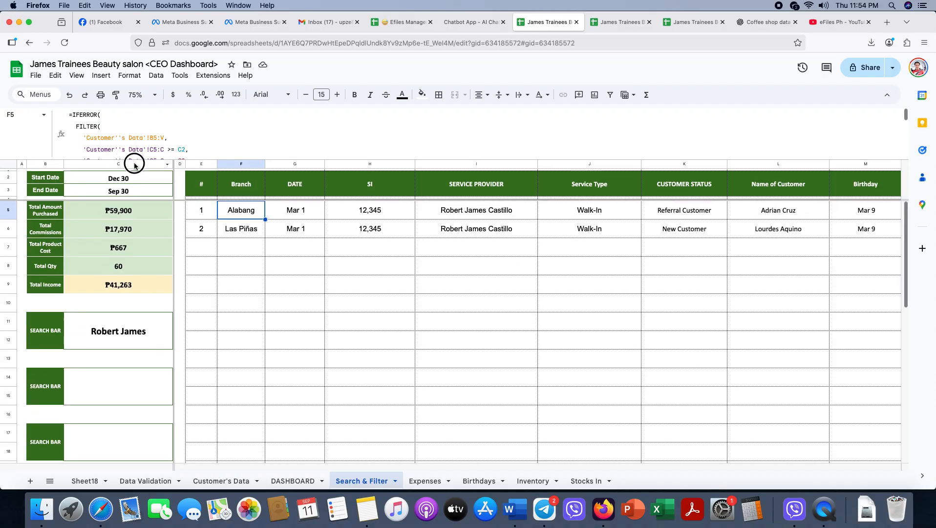
pyautogui.click(153, 141)
pyautogui.hotkey('ctrl', 'a')
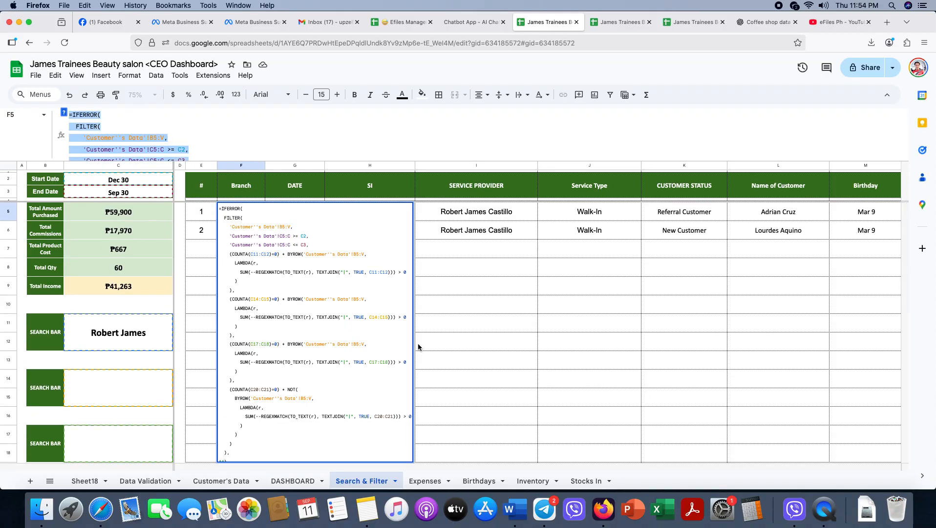
pyautogui.click(499, 342)
pyautogui.scroll(-4, 108, 393)
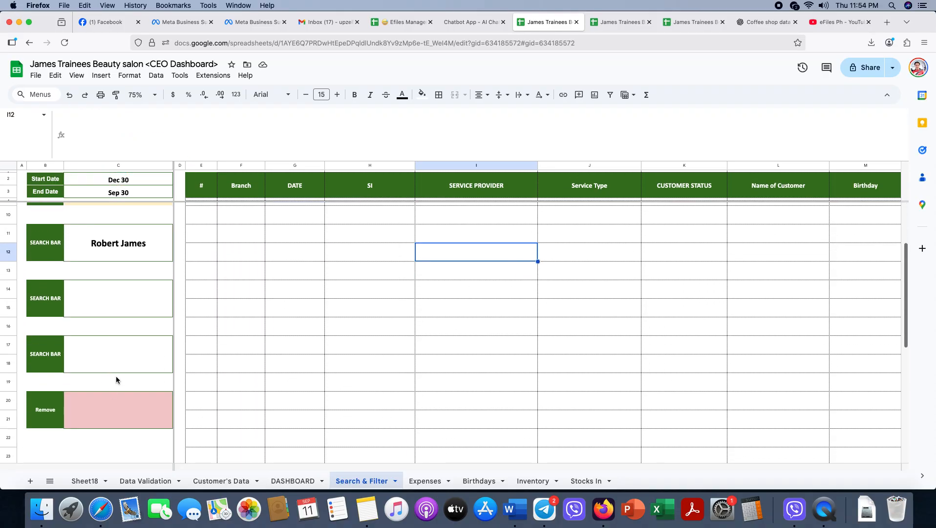
pyautogui.click(115, 364)
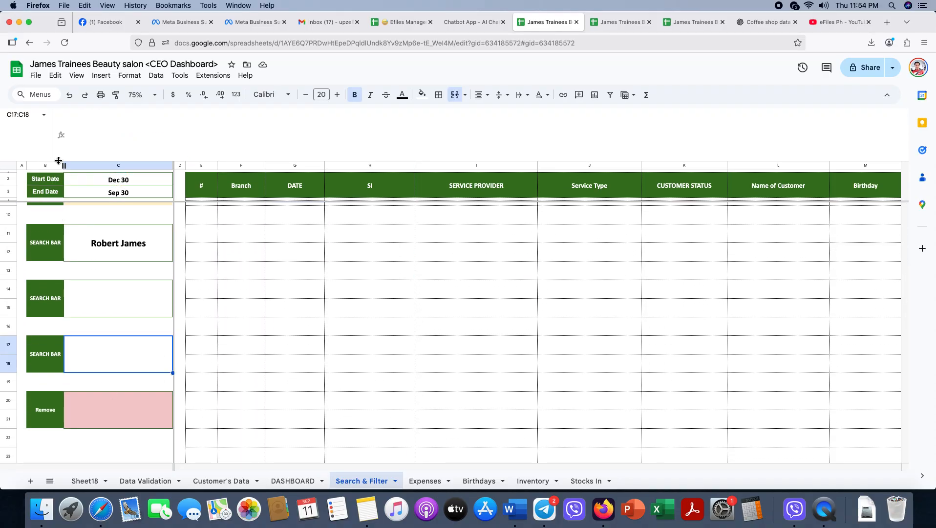
# Step: Switch to ChatGPT and submit "Please remove C17:C18 from this formula" followed by the copied filter formula
pyautogui.click(748, 22)
pyautogui.write('Please remove C17:C18 from t')
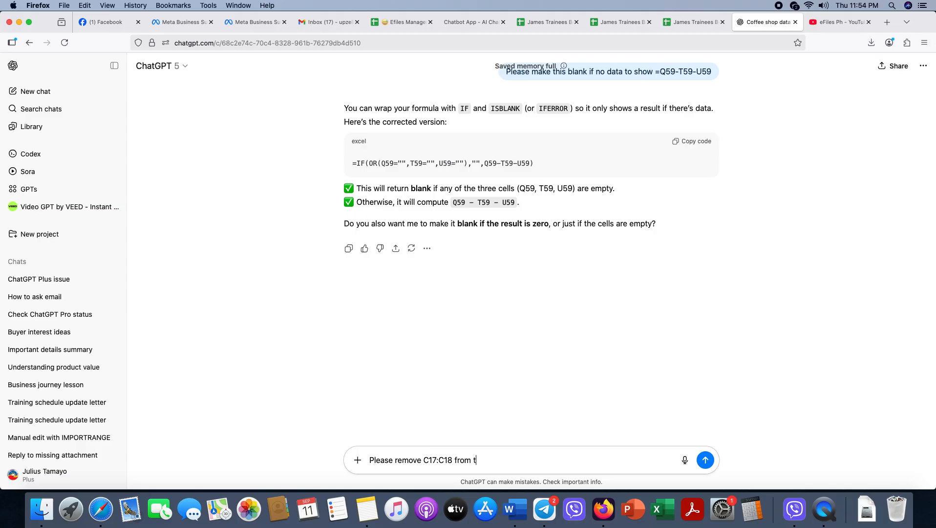
pyautogui.write('his formula')
pyautogui.hotkey('shift', 'Return')
pyautogui.hotkey('shift', 'Return')
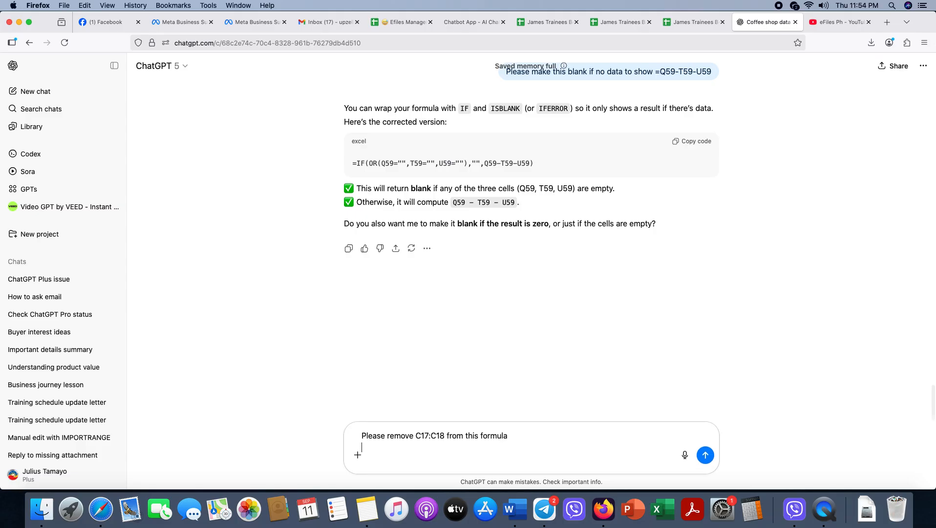
pyautogui.press('super+v')
pyautogui.press('Return')
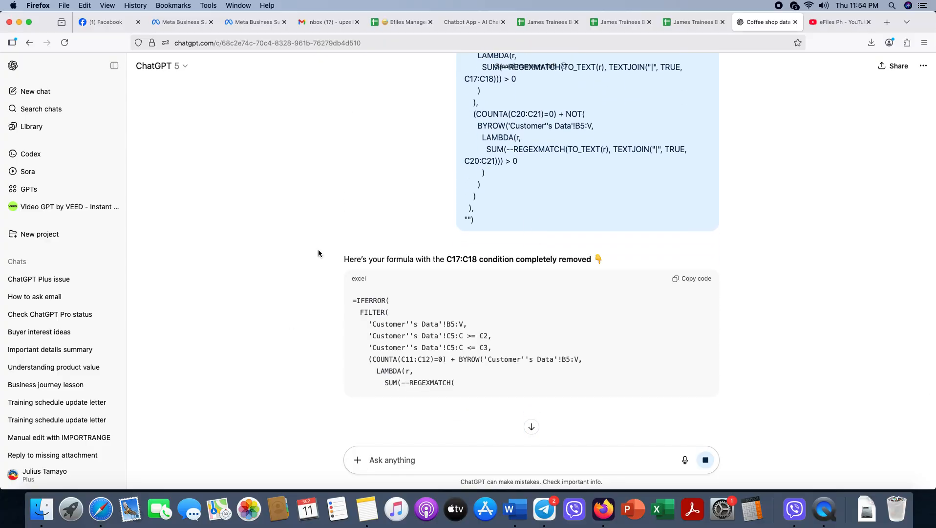
# Step: Check the data range and date conditions in ChatGPT's revised formula and copy that formula
pyautogui.scroll(-2, 493, 272)
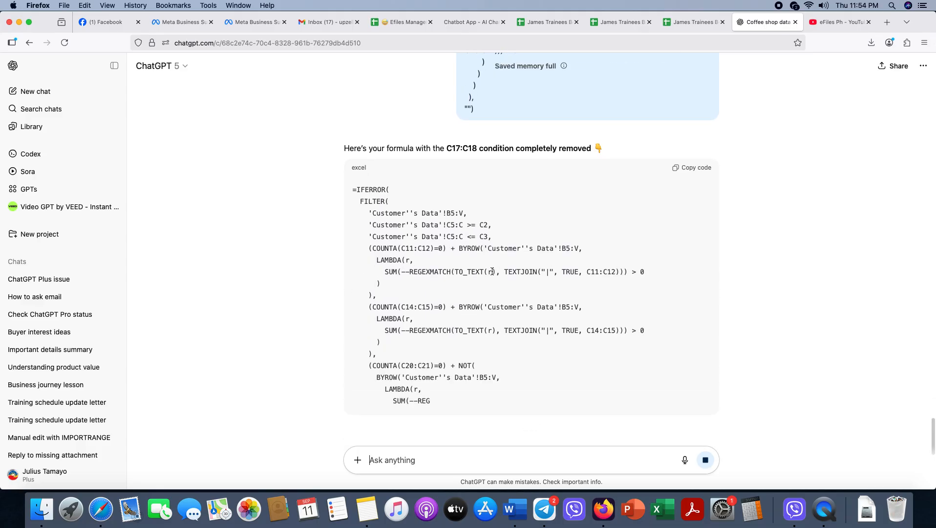
pyautogui.scroll(-1, 498, 272)
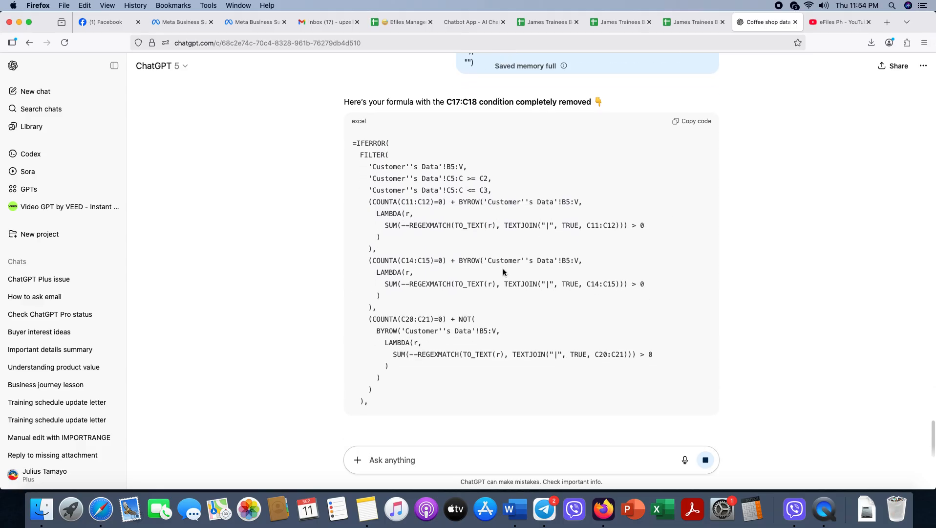
pyautogui.scroll(-1, 438, 226)
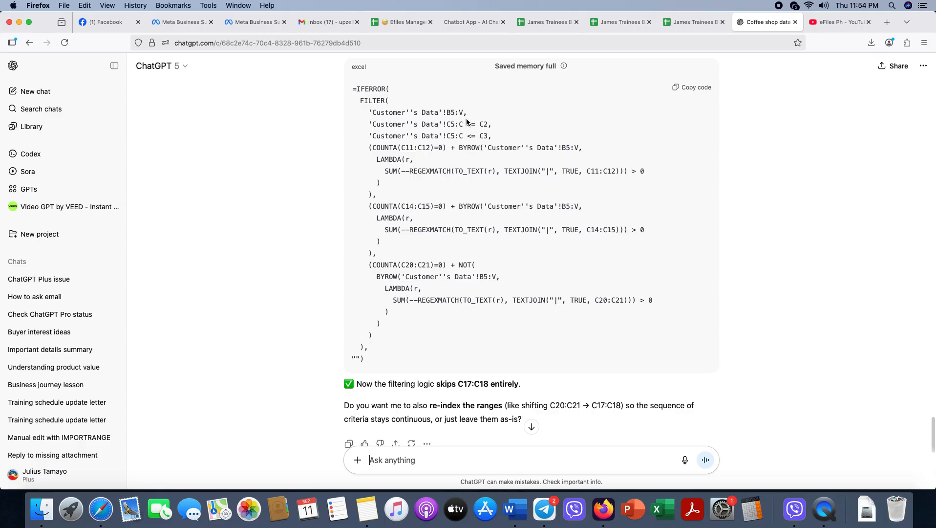
pyautogui.moveTo(464, 114); pyautogui.dragTo(376, 114)
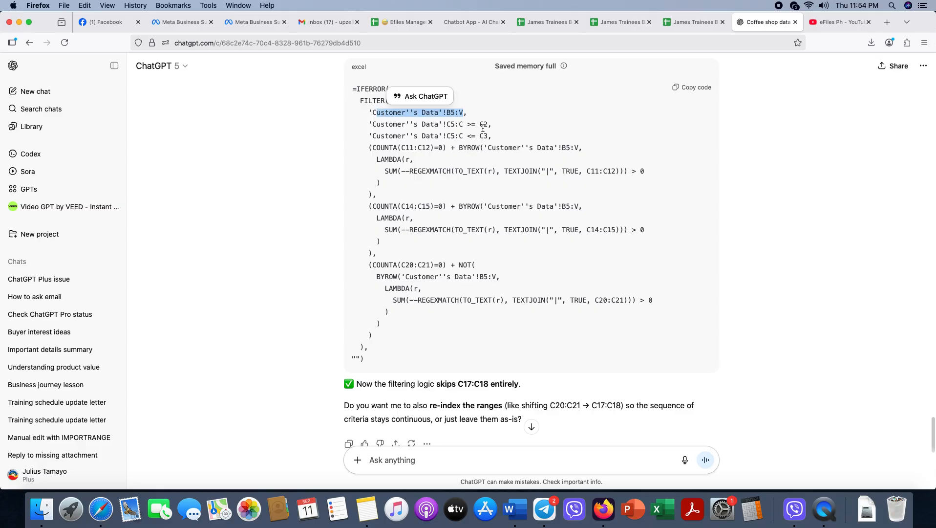
pyautogui.moveTo(464, 124); pyautogui.dragTo(389, 124)
pyautogui.scroll(1, 634, 136)
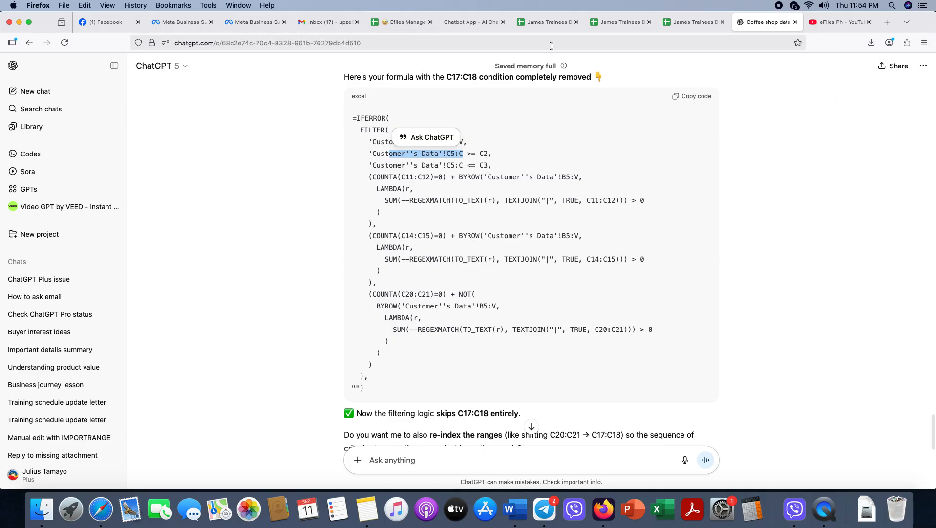
# Step: Back in the CEO Dashboard spreadsheet, replace the filter formula in F5 with the revised version without C17:C18
pyautogui.click(546, 22)
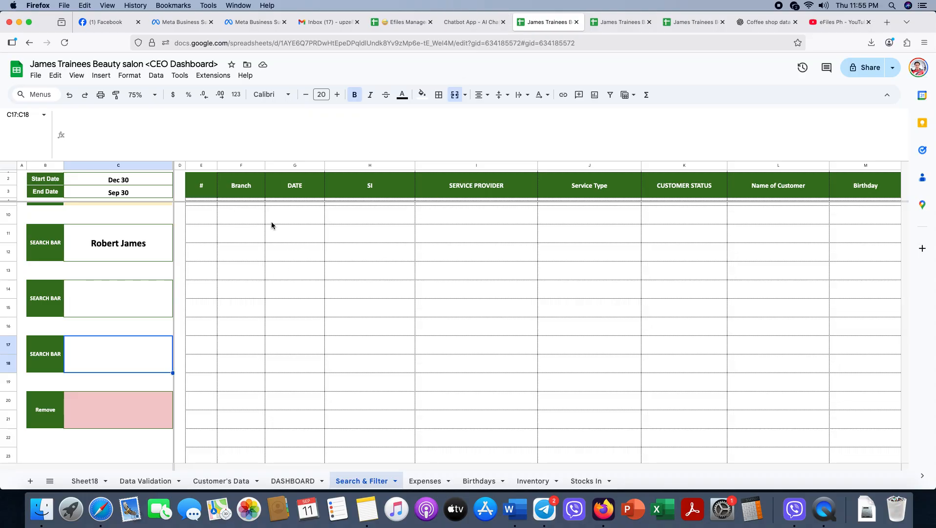
pyautogui.click(243, 217)
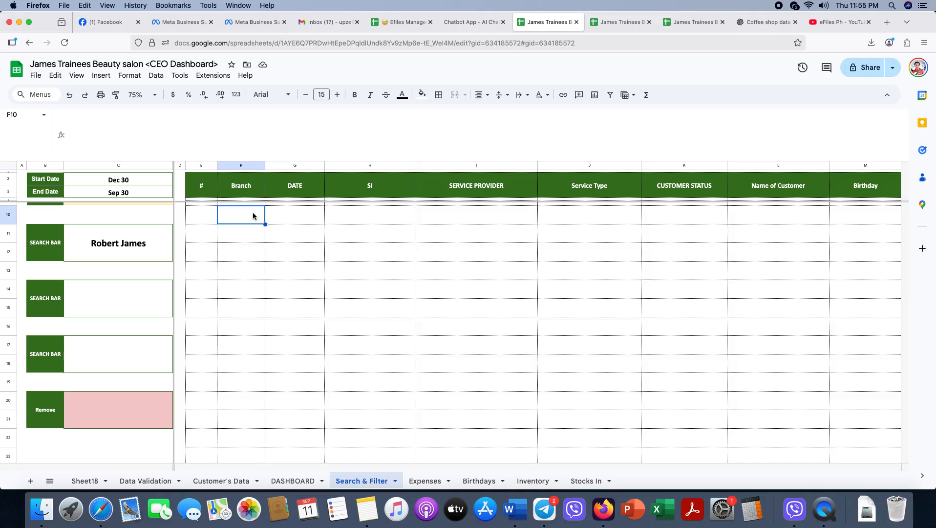
pyautogui.scroll(3, 262, 199)
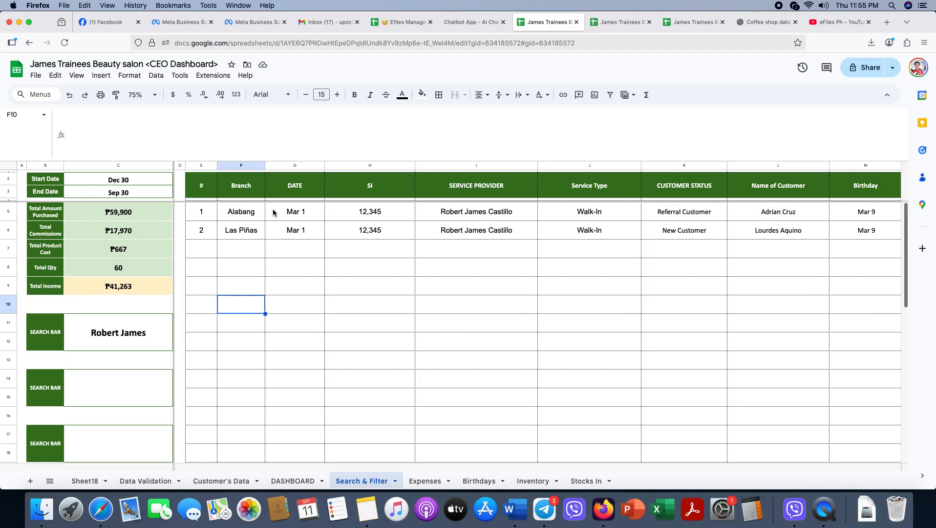
pyautogui.doubleClick(241, 211)
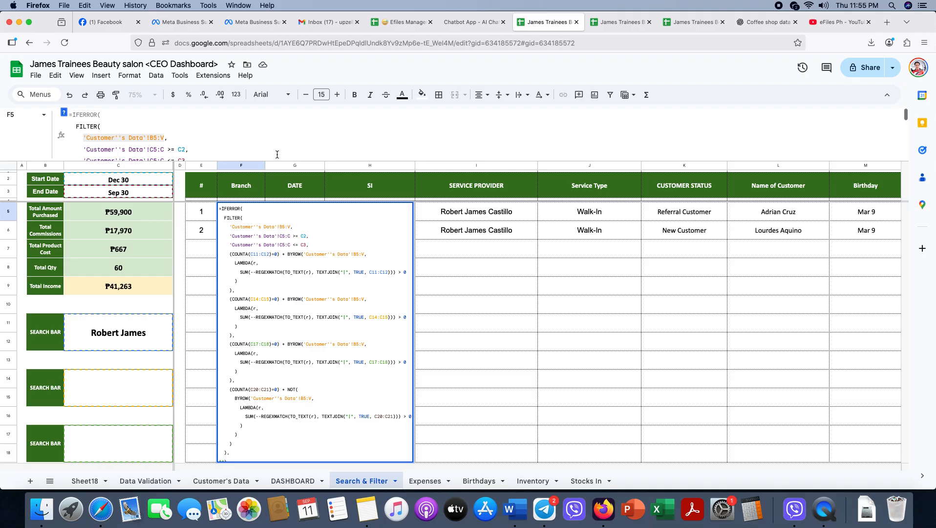
pyautogui.press('super+a')
pyautogui.press('BackSpace')
pyautogui.write('=IFERROR(   FILTER(     \'Customer\'\'s Data\'!B5:V,     \'Customer\'\'s Data\'!C5:C >= C2,     \'Customer\'\'s Data\'!C5:C <= C3,     (COUNTA(C11:C12)=0) + BYROW(\'Customer\'\'s Data\'!B5:V,       LAMBDA(r,         SUM(--REGEXMATCH(TO_TEXT(r), TEXTJOIN("|", TRUE, C11:C12))) > 0       )     ),     (COUNTA(C14:C15)=0) + BYROW(\'Customer\'\'s Data\'!B5:V,       LAMBDA(r,         SUM(--REGEXMATCH(TO_TEXT(r), TEXTJOIN("|", TRUE, C14:C15))) > 0       )     ),     (COUNTA(C20:C21)=0) + NOT(       BYROW(\'Customer\'\'s Data\'!B5:V,         LAMBDA(r,           SUM(--REGEXMATCH(TO_TEXT(r), TEXTJOIN("|", TRUE, C20:C21))) > 0         )       )     )   ), "")')
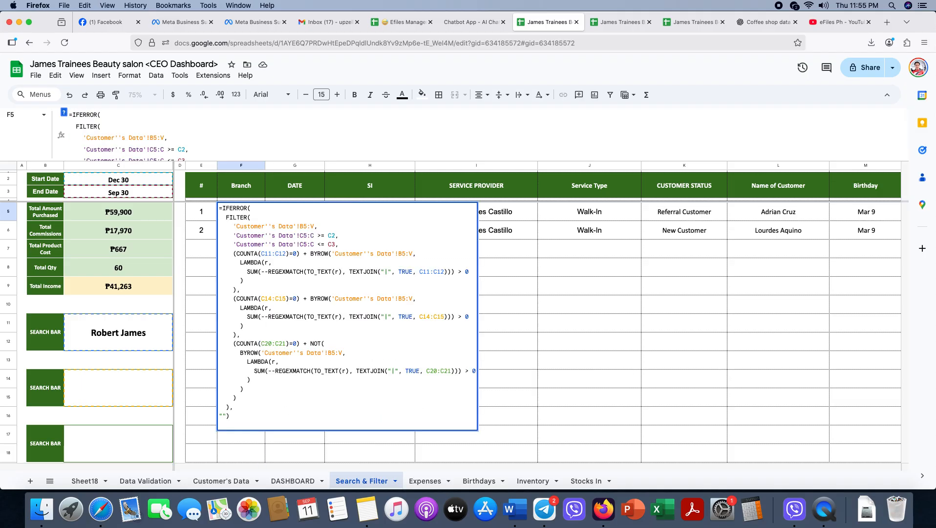
pyautogui.scroll(-5, 99, 337)
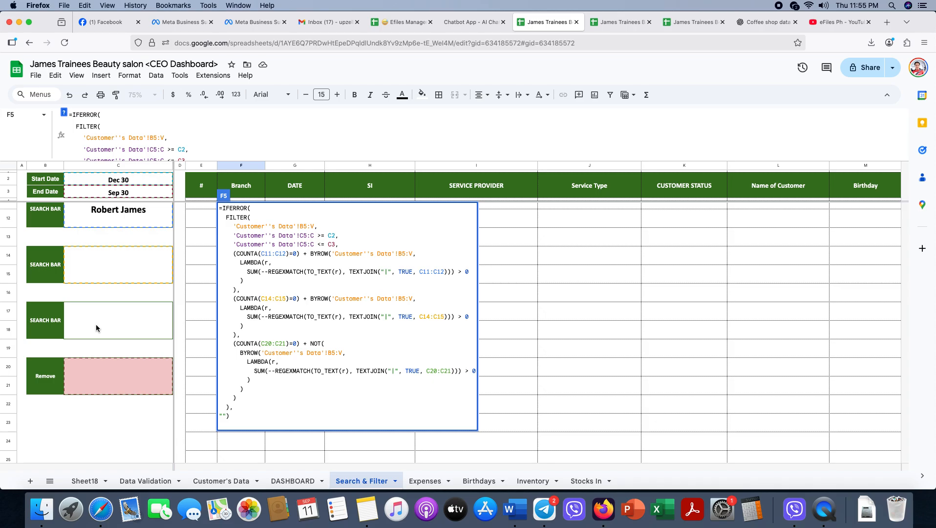
pyautogui.press('Return')
# Step: Delete rows 16 to 18, which hold the third search bar, from the Search & Filter sheet
pyautogui.scroll(-5, 245, 383)
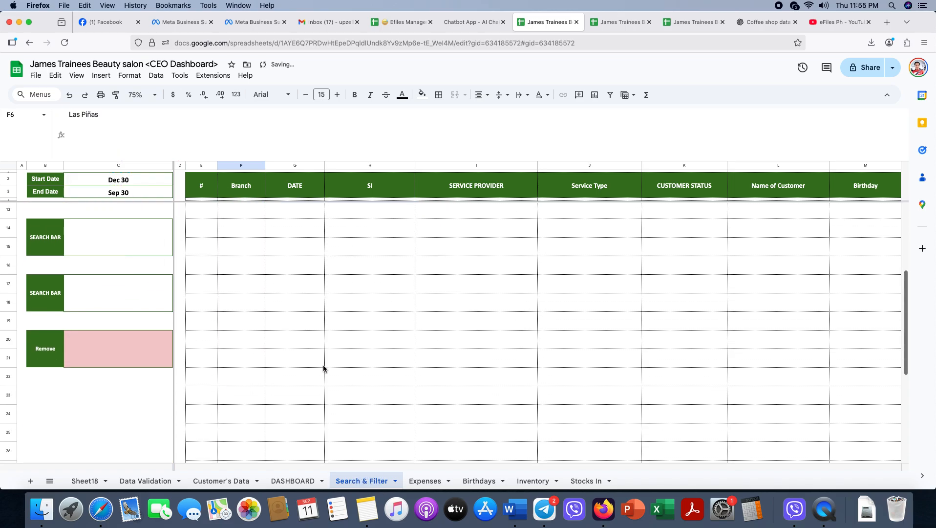
pyautogui.click(324, 368)
pyautogui.moveTo(11, 267); pyautogui.dragTo(10, 299)
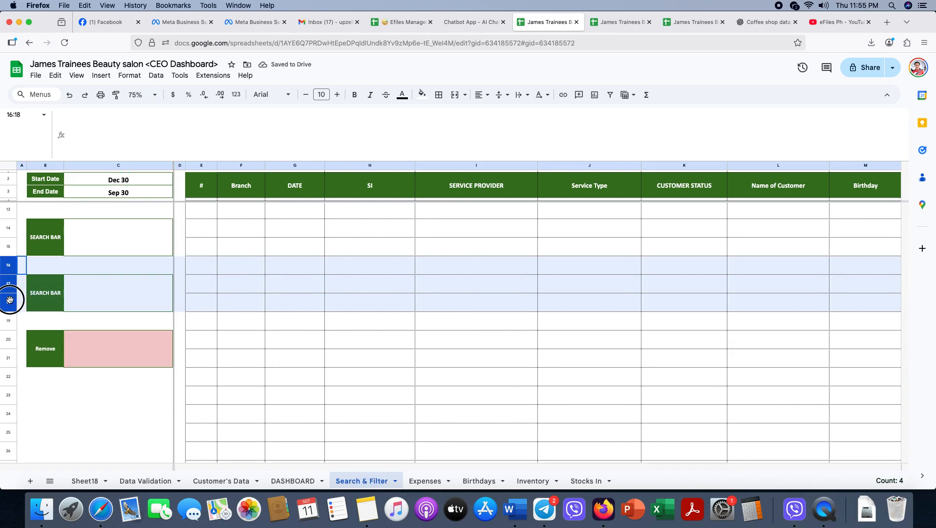
pyautogui.rightClick(248, 284)
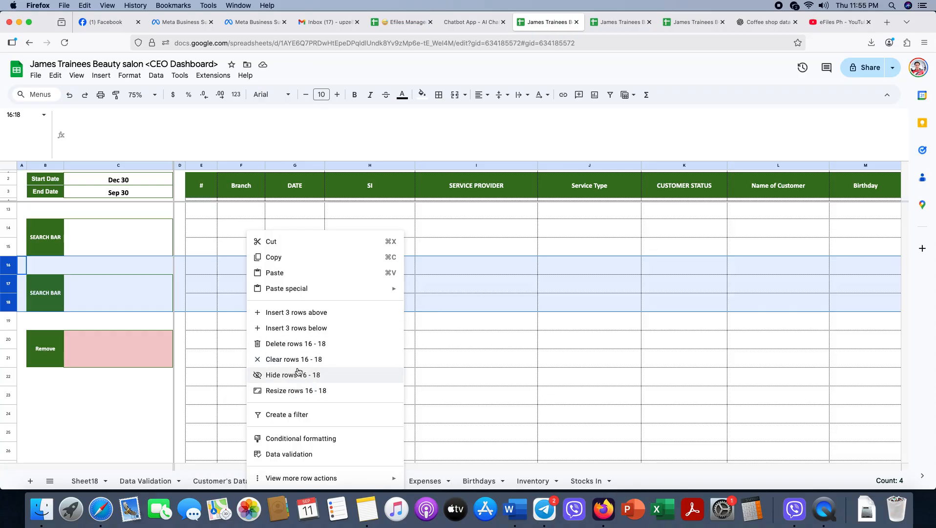
pyautogui.click(285, 348)
pyautogui.click(294, 354)
# Step: Check that the F5 formula's references match the two search bars and the Remove field, leaving the formula unedited
pyautogui.scroll(3, 267, 344)
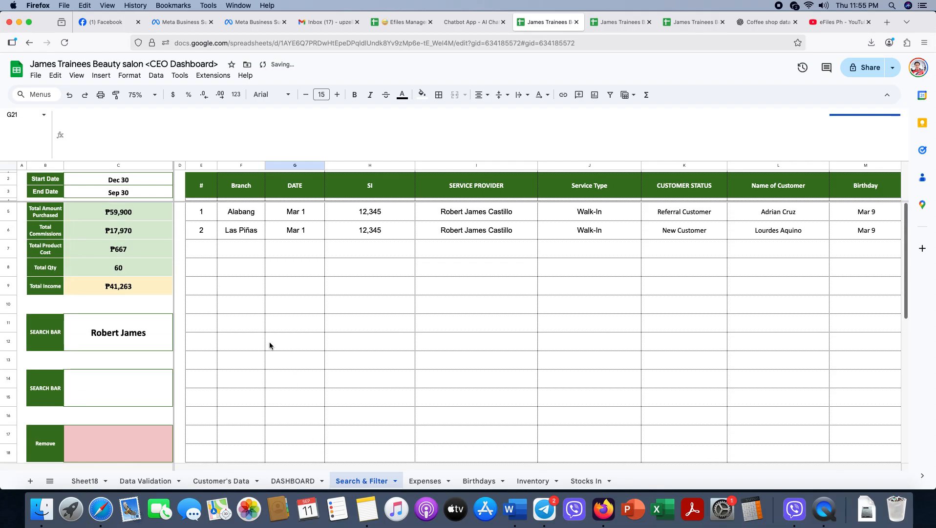
pyautogui.doubleClick(235, 214)
pyautogui.scroll(-3, 171, 372)
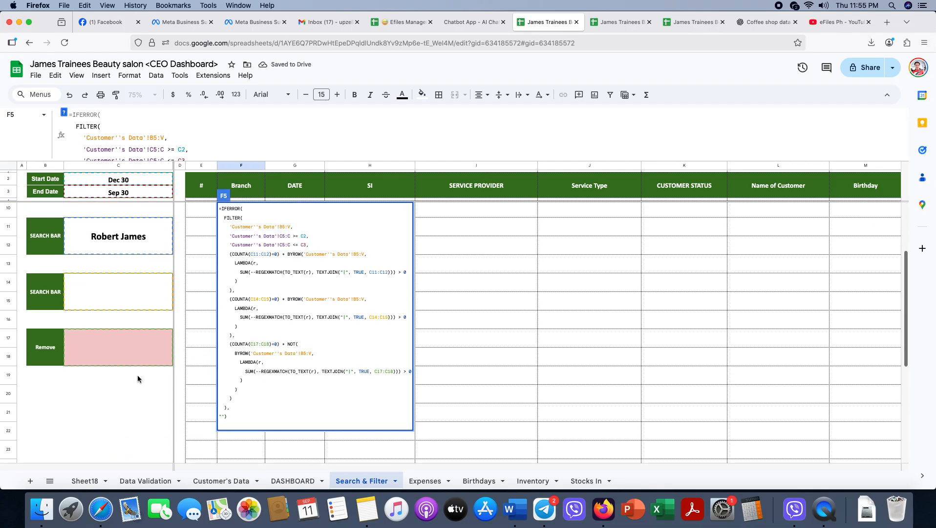
pyautogui.scroll(3, 112, 349)
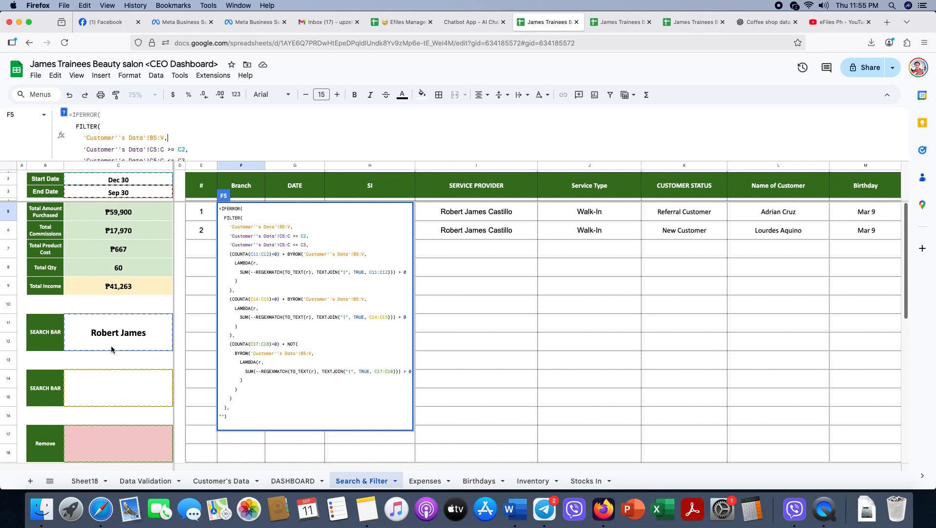
pyautogui.click(519, 365)
pyautogui.press('Escape')
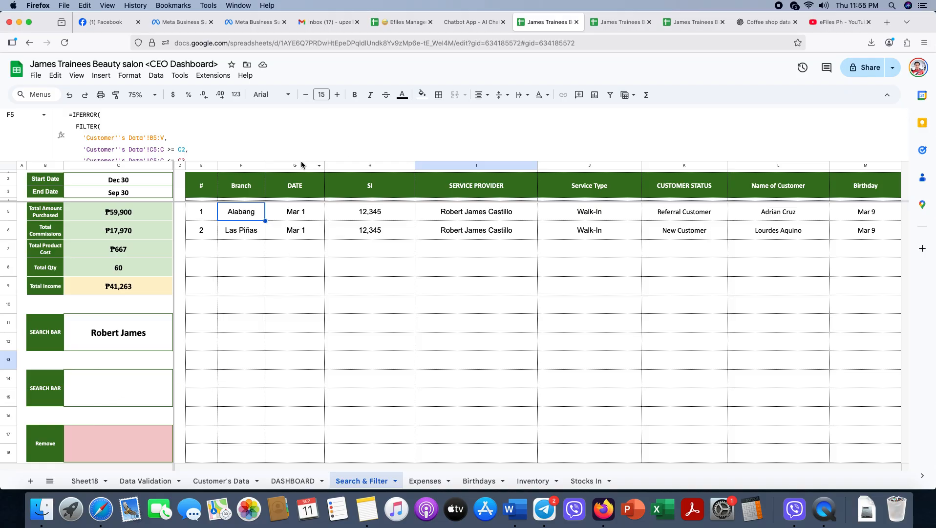
pyautogui.moveTo(302, 165); pyautogui.dragTo(299, 115)
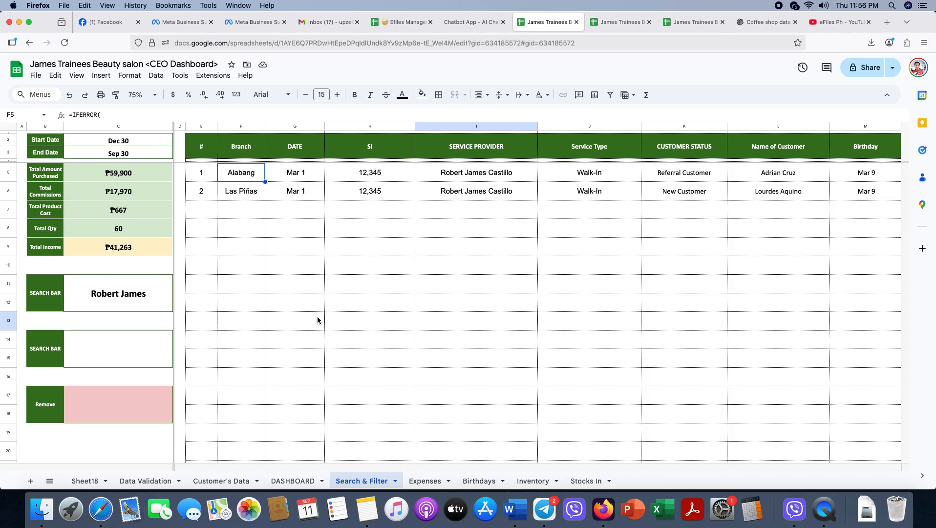
# Step: On the Expenses sheet, inspect the Alabang total's formula, the import query in B4 and the Start Date formula
pyautogui.click(425, 482)
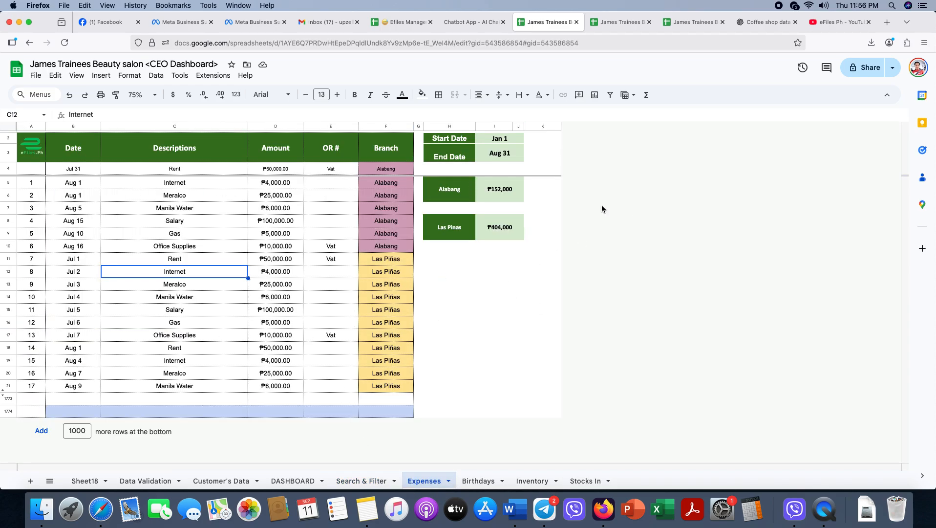
pyautogui.click(509, 190)
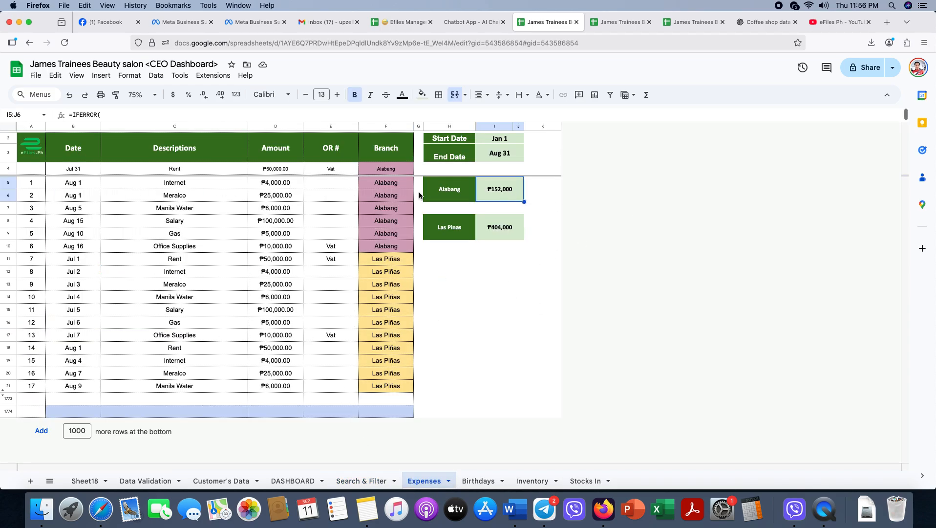
pyautogui.click(53, 169)
pyautogui.moveTo(125, 121); pyautogui.dragTo(124, 195)
pyautogui.scroll(-5, 133, 306)
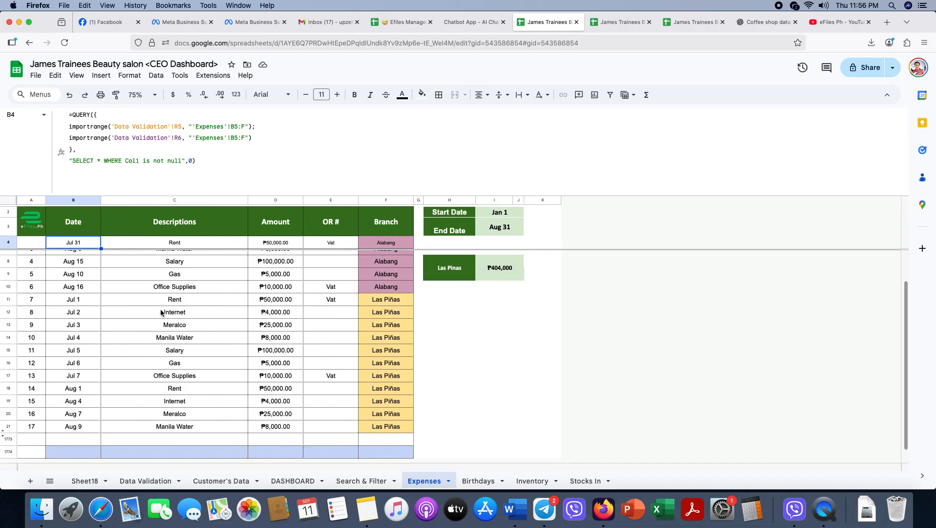
pyautogui.scroll(5, 133, 306)
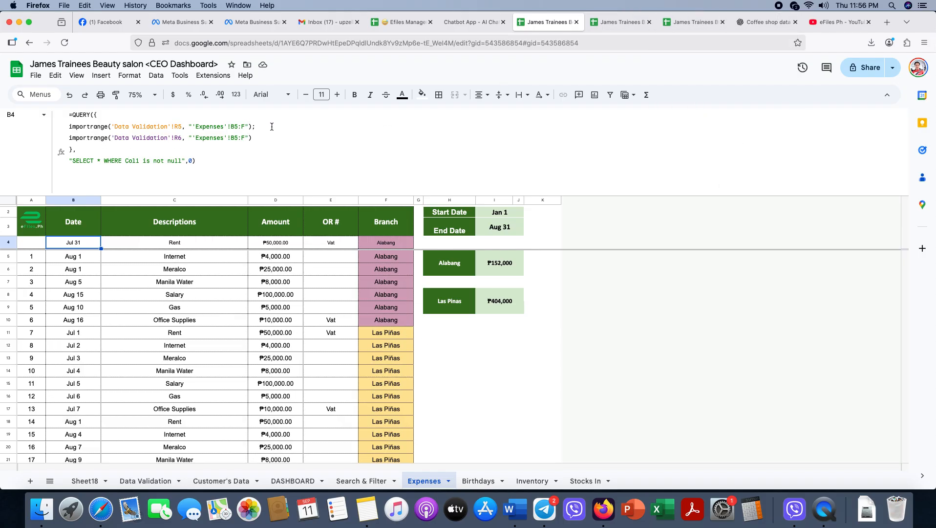
pyautogui.moveTo(264, 136); pyautogui.dragTo(71, 129)
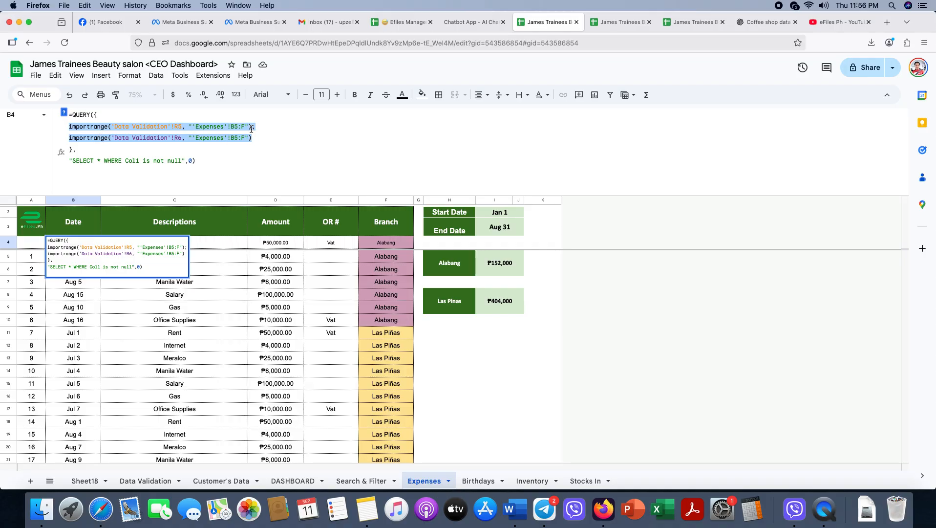
pyautogui.click(213, 320)
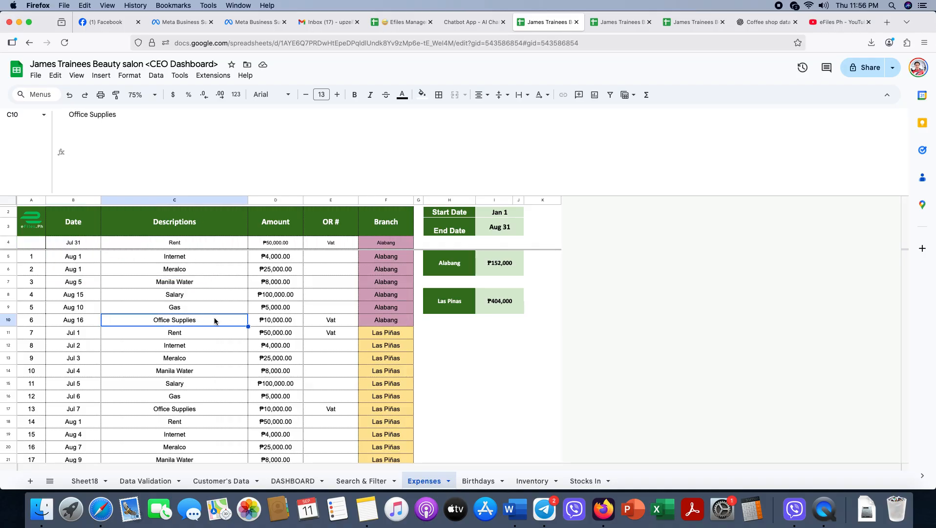
pyautogui.click(501, 214)
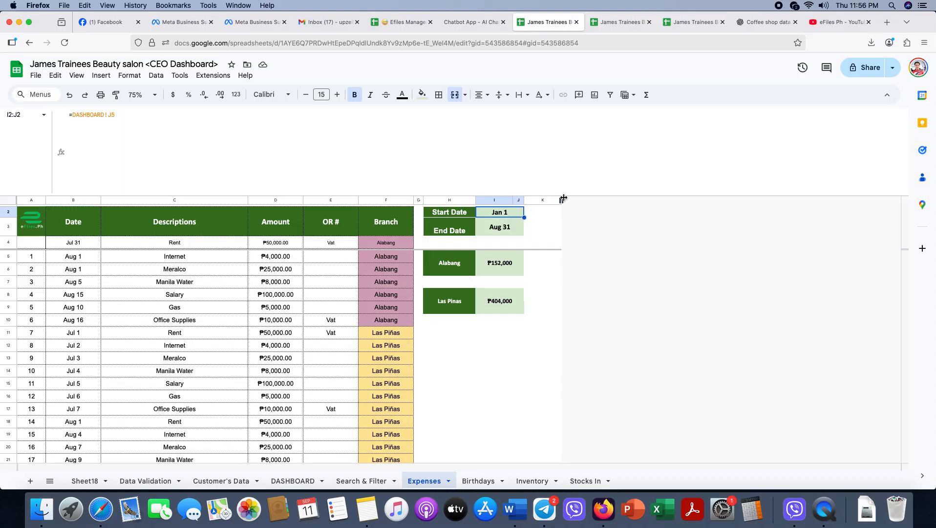
# Step: Shrink the formula bar to one line and check the formulas behind the Start Date and End Date cells
pyautogui.moveTo(581, 195); pyautogui.dragTo(570, 120)
pyautogui.click(551, 161)
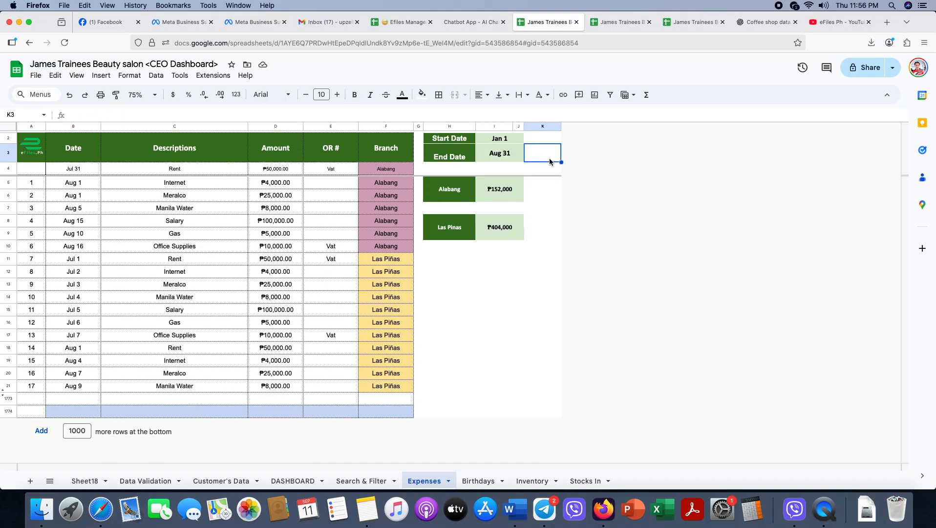
pyautogui.click(504, 142)
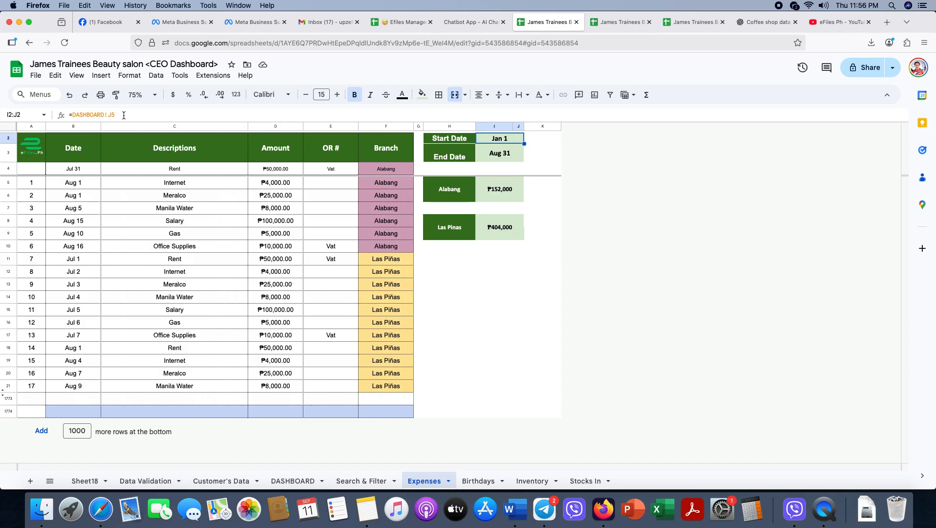
pyautogui.click(537, 258)
pyautogui.click(508, 142)
pyautogui.click(503, 151)
pyautogui.click(503, 139)
# Step: Set the height of rows 2 and 3 on the Expenses sheet to 35 pixels
pyautogui.moveTo(9, 138); pyautogui.dragTo(9, 152)
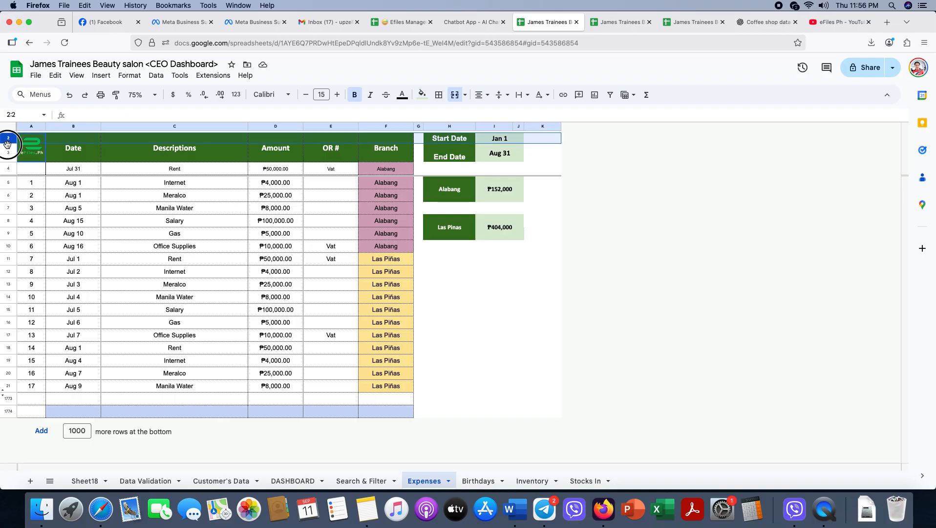
pyautogui.rightClick(116, 151)
pyautogui.click(152, 310)
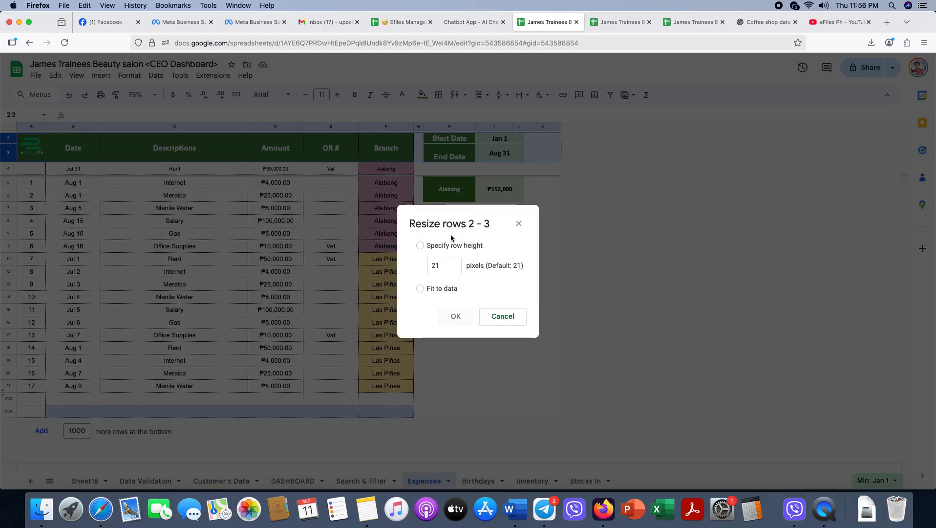
pyautogui.doubleClick(445, 265)
pyautogui.write('35')
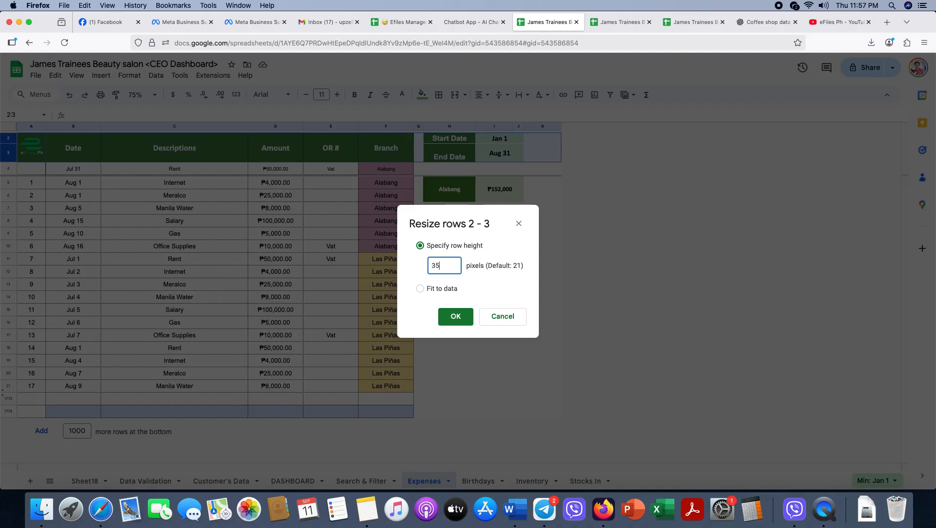
pyautogui.press('Return')
pyautogui.click(507, 334)
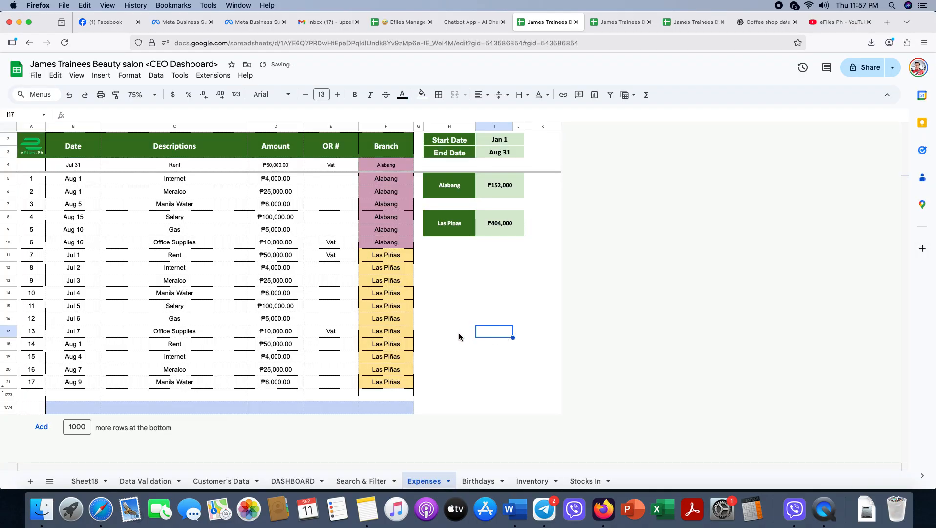
# Step: Copy the row-numbering formula from A5 into A4 and change its offset to ROW()-3
pyautogui.click(36, 184)
pyautogui.click(35, 166)
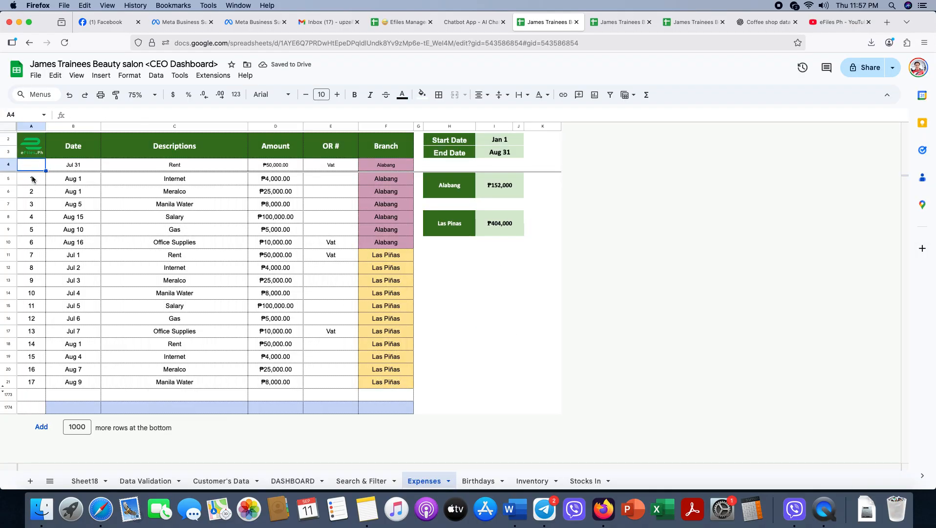
pyautogui.click(32, 179)
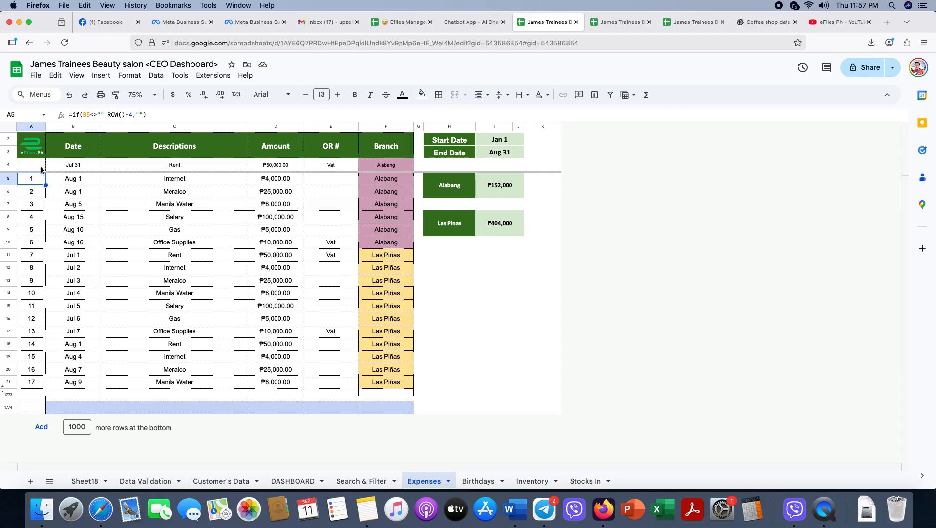
pyautogui.moveTo(41, 169); pyautogui.dragTo(41, 170)
pyautogui.click(38, 167)
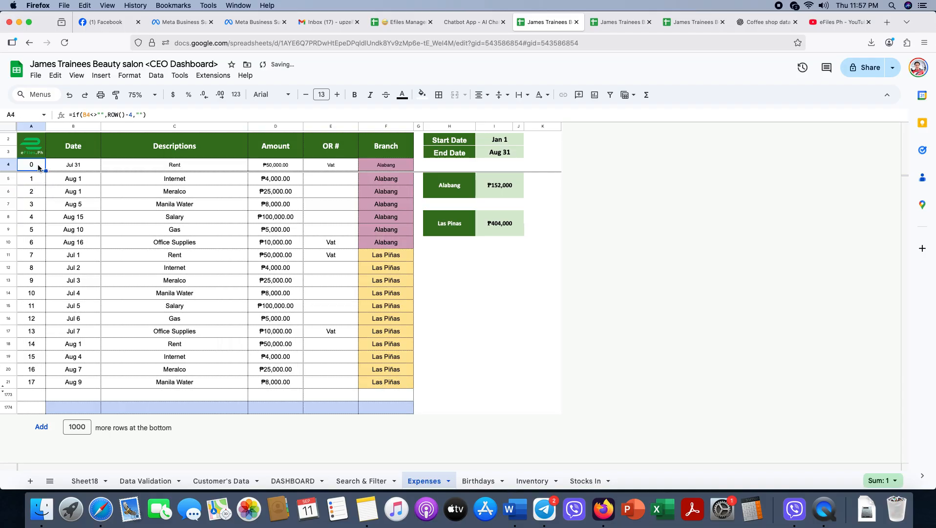
pyautogui.click(133, 114)
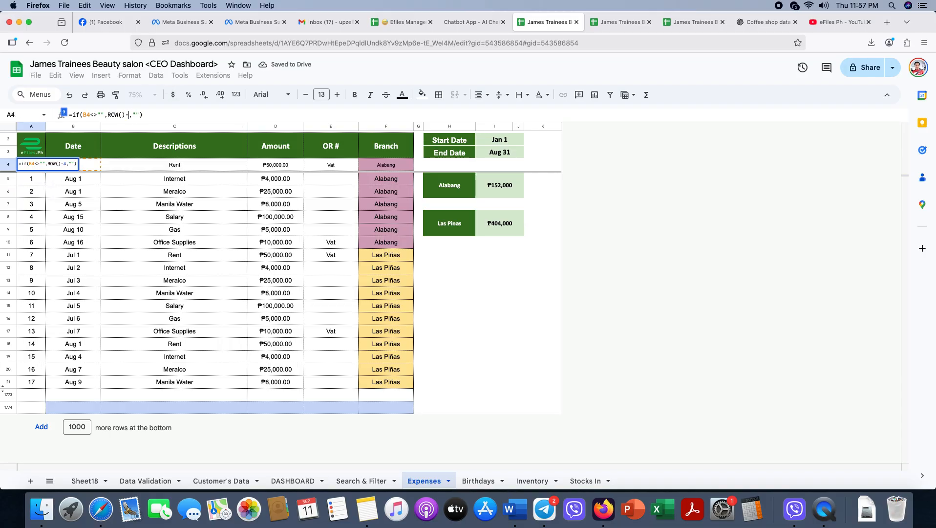
pyautogui.press('Return')
# Step: Fill the numbering formula from A4 down column A through row 1774
pyautogui.click(31, 166)
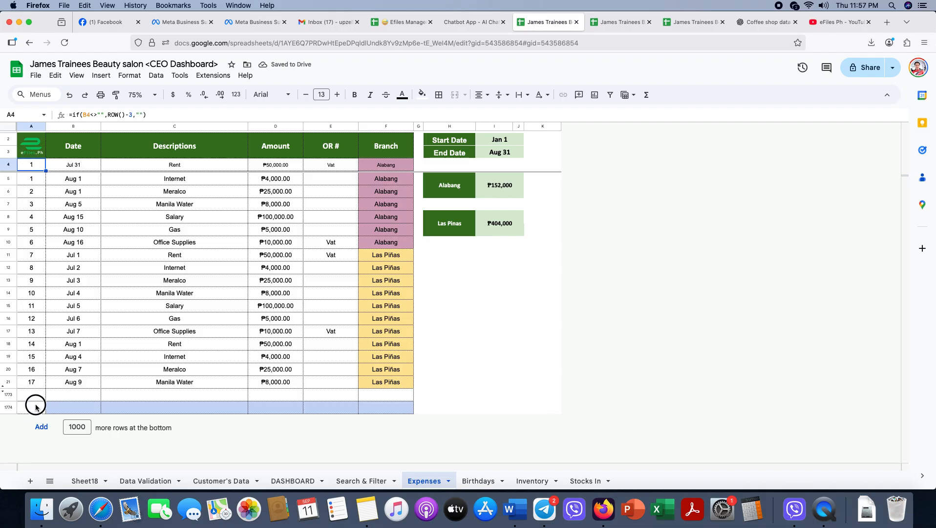
pyautogui.keyDown('shift'); pyautogui.click(37, 409); pyautogui.keyUp('shift')
pyautogui.press('super+d')
pyautogui.click(230, 320)
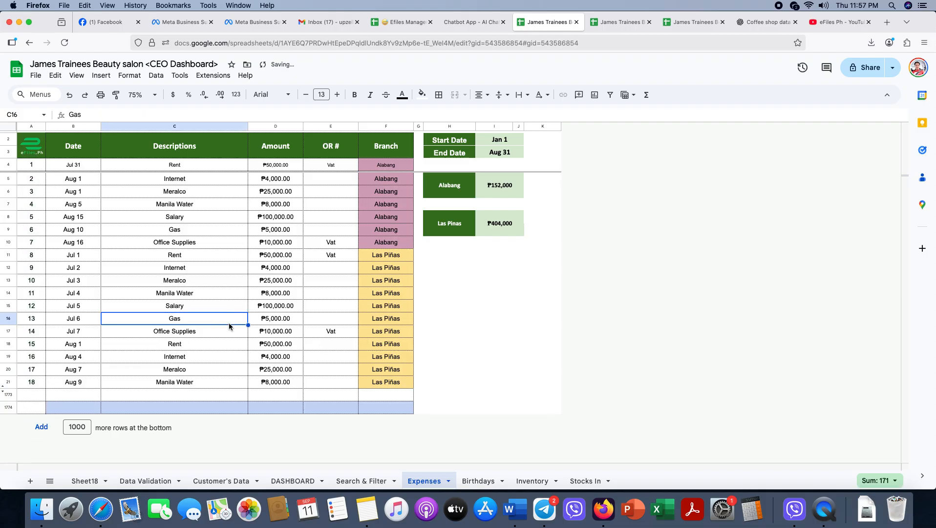
# Step: Make the font size of the expense table A4:F1773 a uniform 13
pyautogui.click(449, 186)
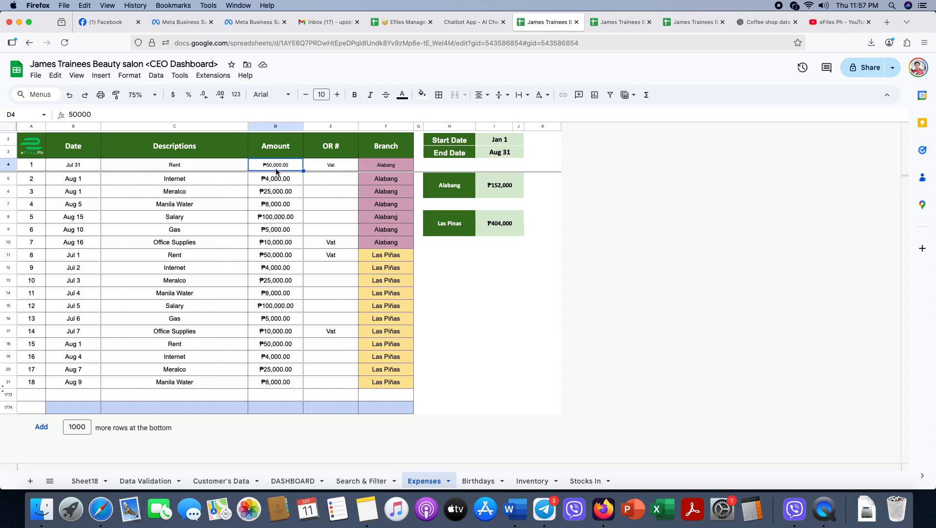
pyautogui.moveTo(301, 266); pyautogui.dragTo(113, 224)
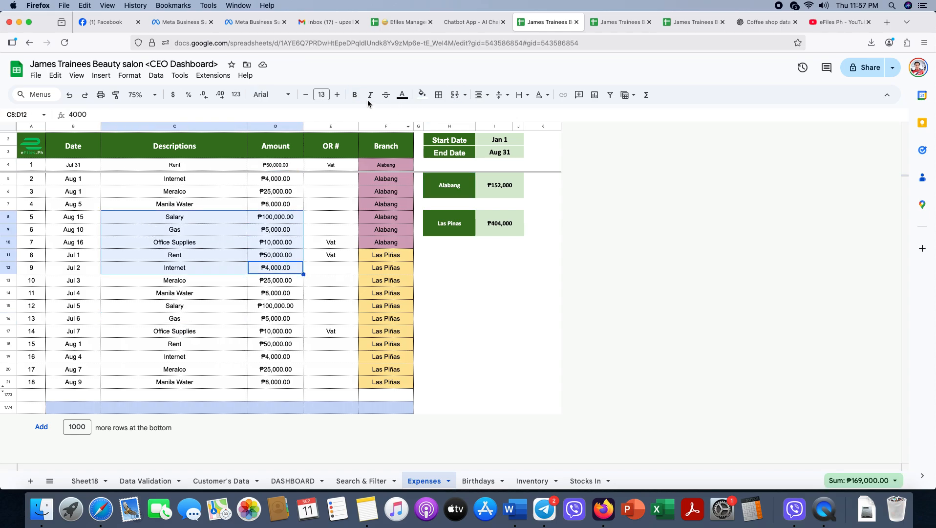
pyautogui.moveTo(37, 167); pyautogui.dragTo(372, 394)
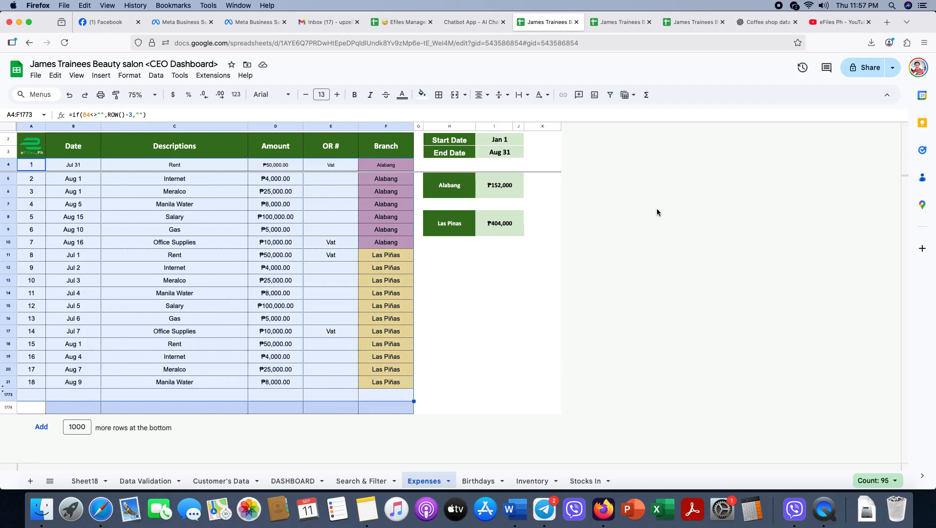
pyautogui.click(337, 95)
pyautogui.click(306, 94)
pyautogui.click(469, 330)
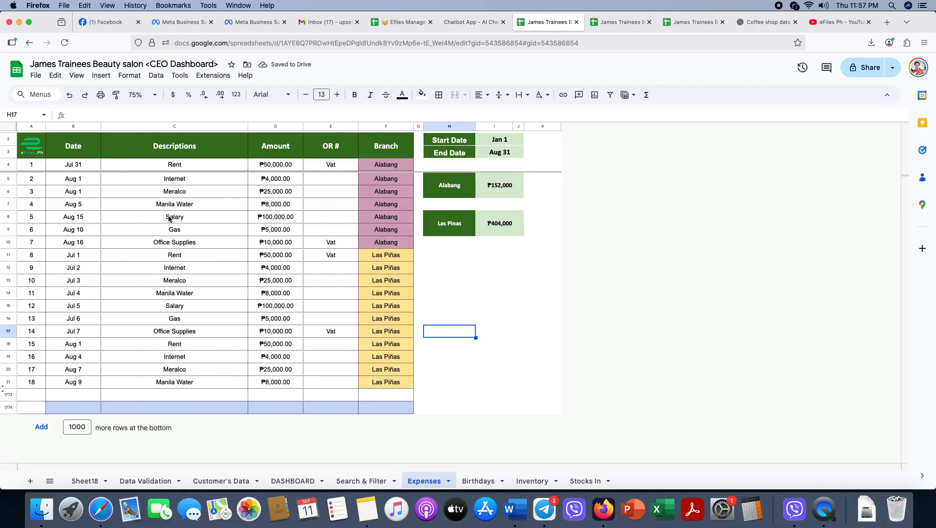
# Step: Inspect the End Date formula and compare the SUMIFS formulas of the Alabang and Las Pinas totals in an enlarged formula bar
pyautogui.click(501, 152)
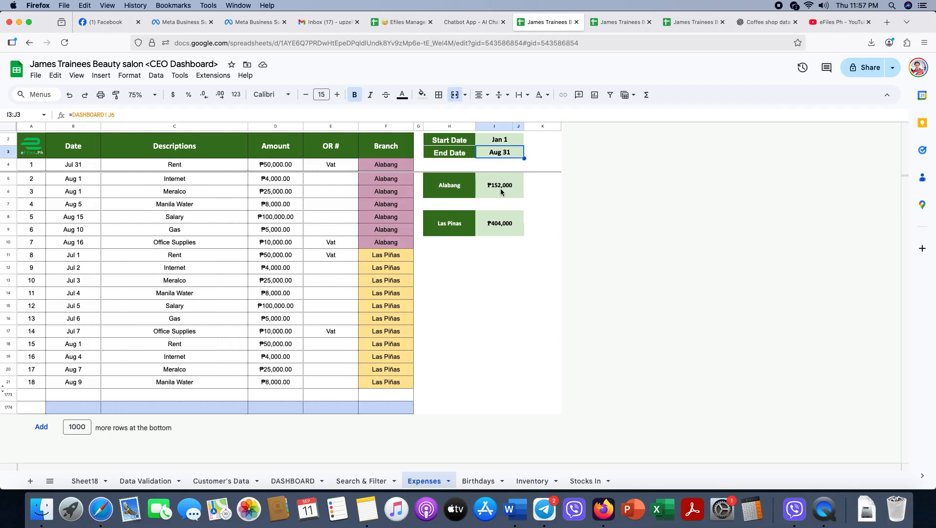
pyautogui.click(500, 186)
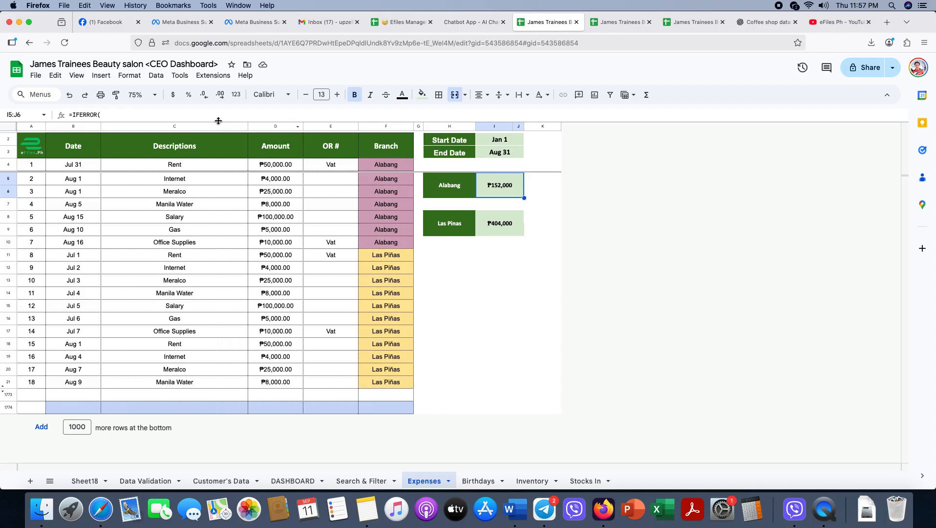
pyautogui.moveTo(221, 122); pyautogui.dragTo(227, 200)
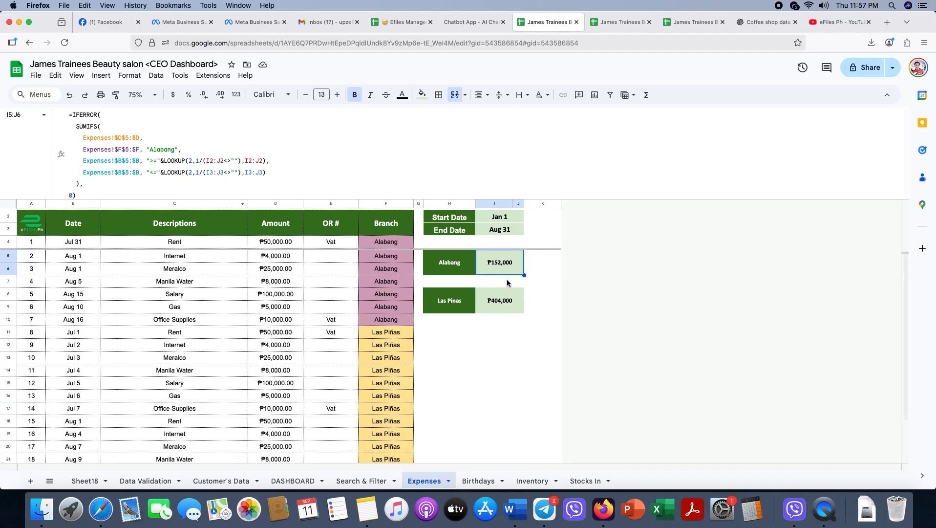
pyautogui.click(502, 305)
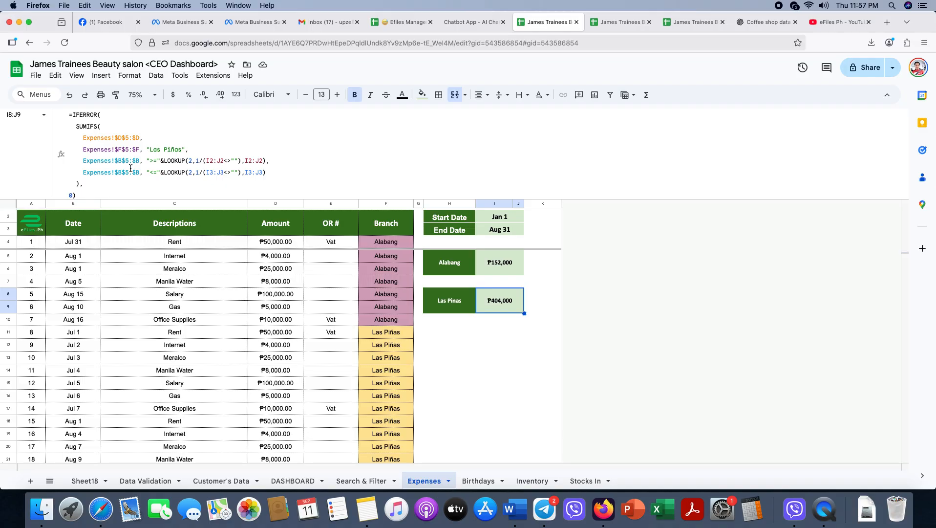
pyautogui.click(496, 266)
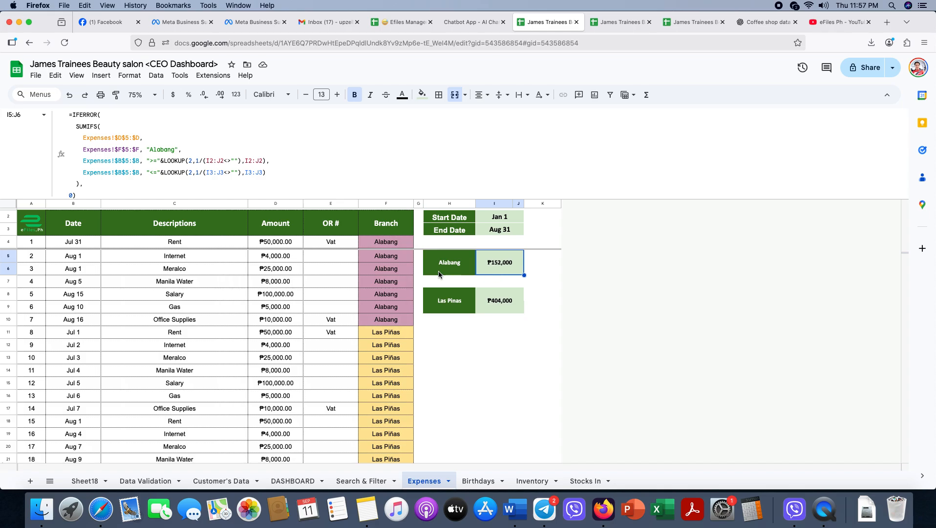
pyautogui.click(441, 269)
pyautogui.click(493, 266)
# Step: In the Alabang total's SUMIFS formula, change the sum range to Expenses!D:D
pyautogui.click(116, 138)
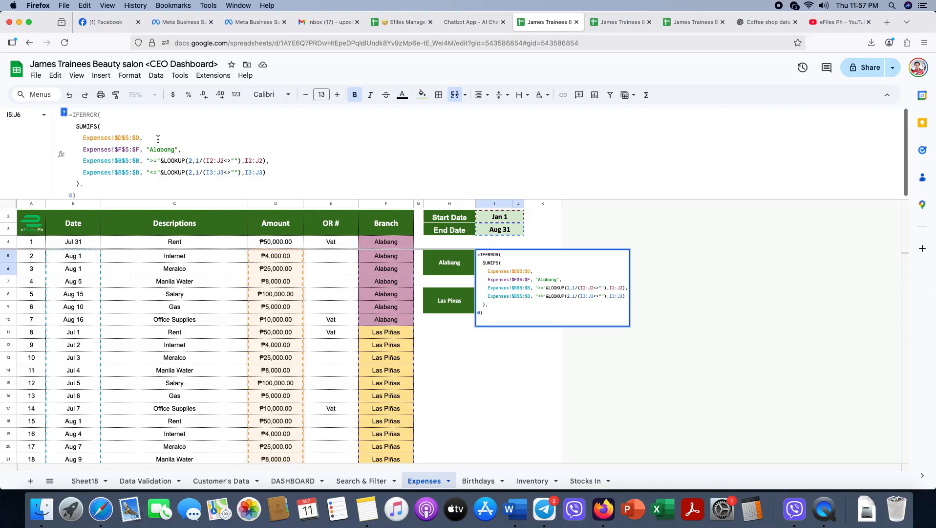
pyautogui.moveTo(143, 138); pyautogui.dragTo(108, 138)
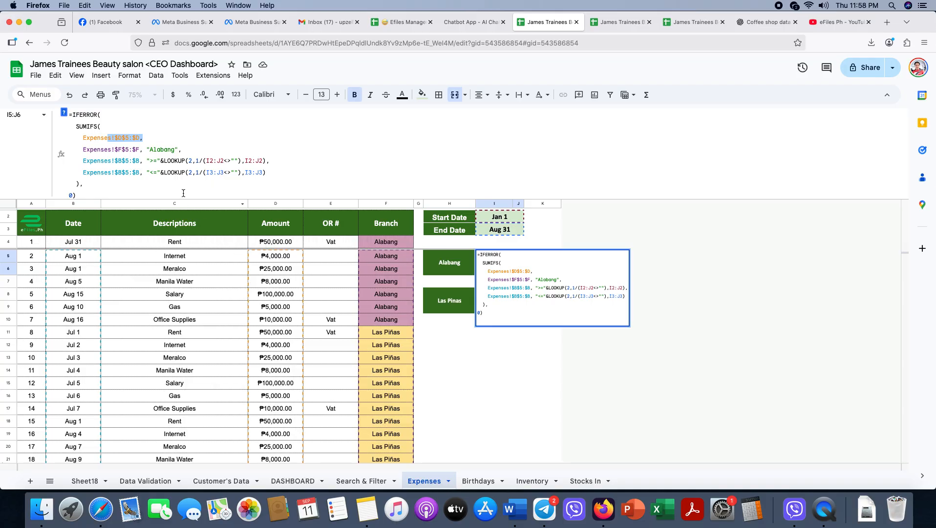
pyautogui.click(123, 138)
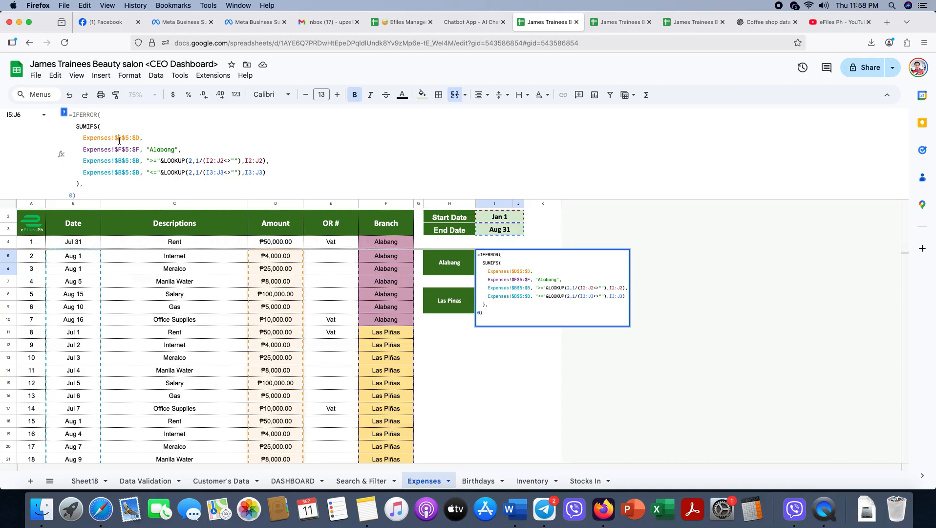
pyautogui.press('BackSpace')
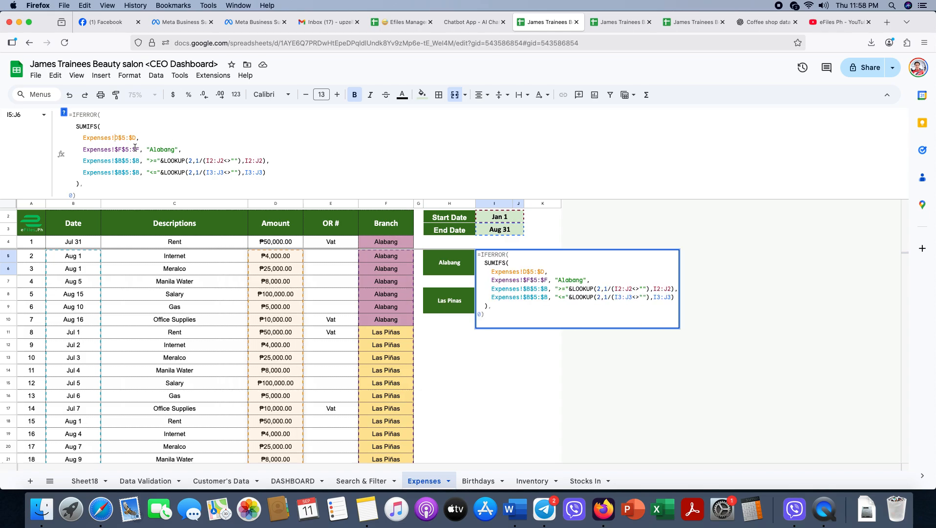
pyautogui.press('BackSpace')
pyautogui.press('BackSpace')
pyautogui.click(125, 137)
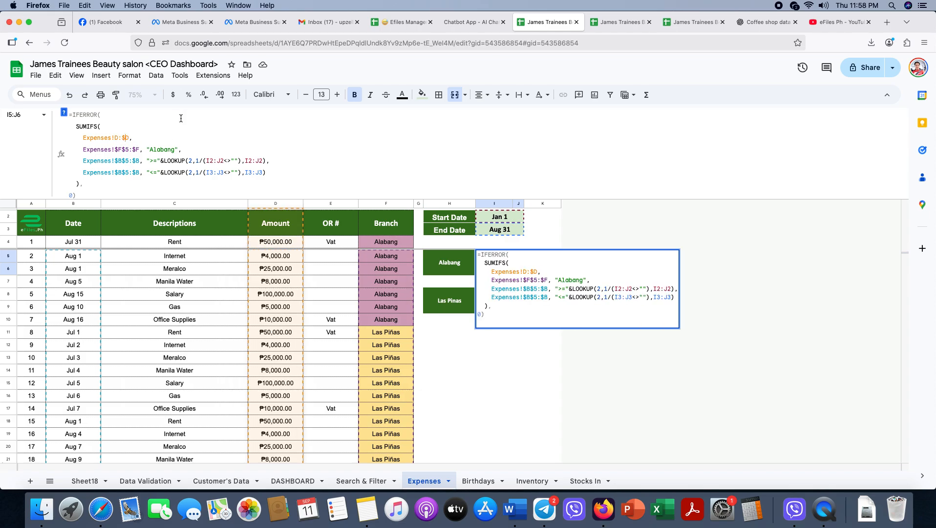
pyautogui.press('BackSpace')
# Step: Change the branch criteria range in the Alabang total's formula to Expenses!F:F
pyautogui.click(119, 149)
pyautogui.press('BackSpace')
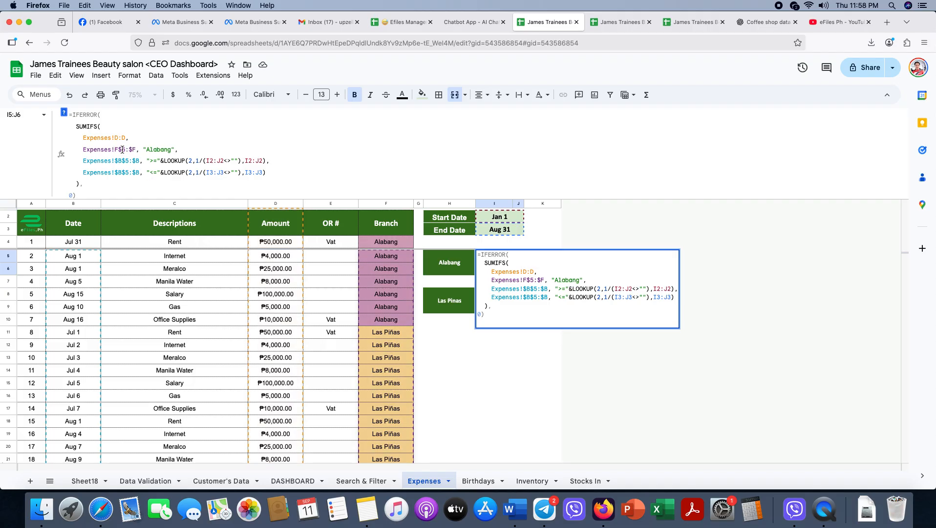
pyautogui.click(129, 149)
pyautogui.press('BackSpace')
pyautogui.press('BackSpace')
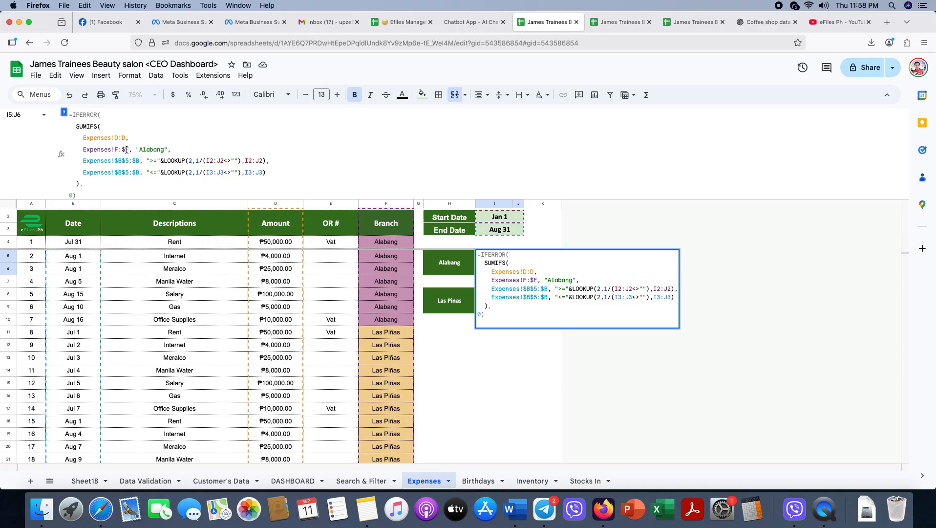
pyautogui.click(124, 149)
pyautogui.press('BackSpace')
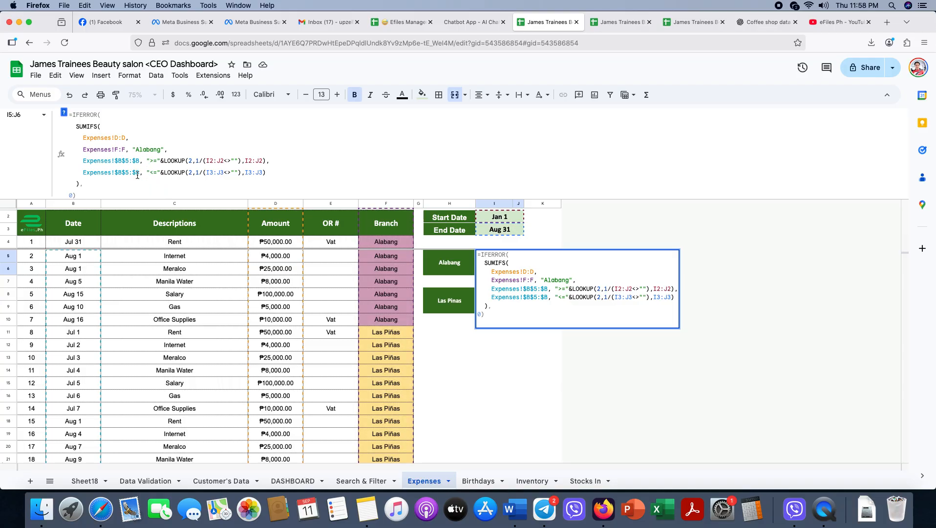
# Step: Replace both date criteria ranges in the Alabang total's formula with Expenses!B:B
pyautogui.click(121, 160)
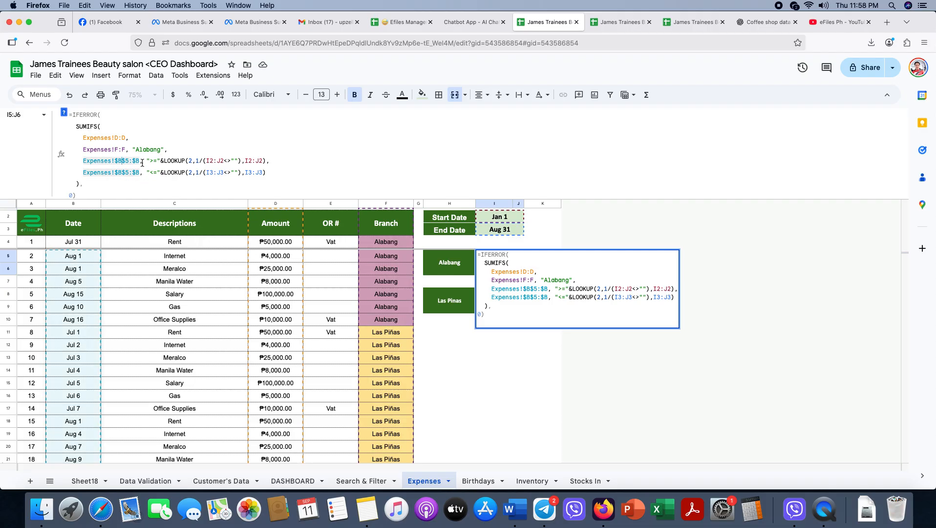
pyautogui.moveTo(140, 161); pyautogui.dragTo(115, 161)
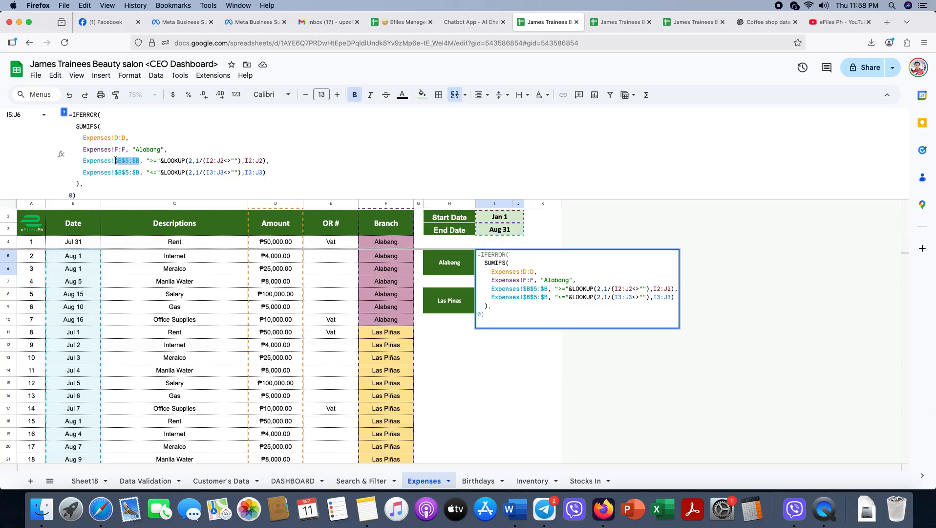
pyautogui.write('B:B')
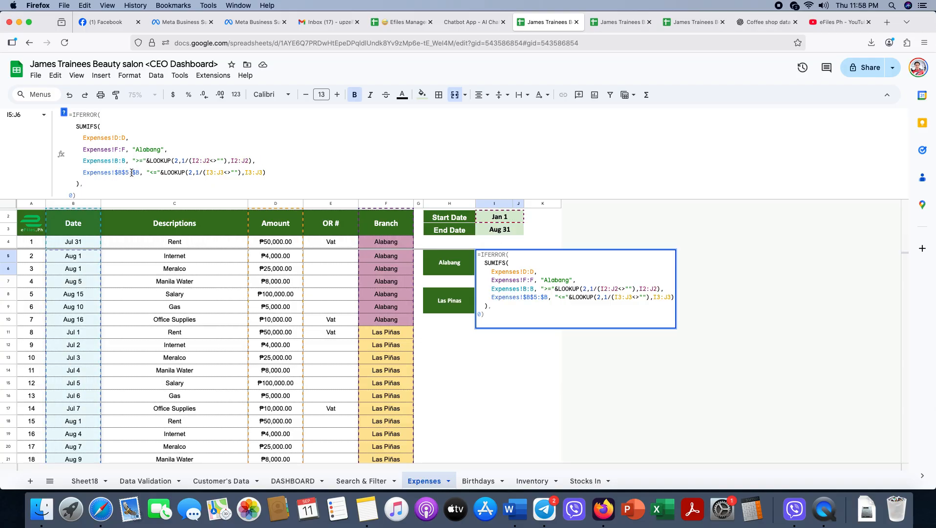
pyautogui.moveTo(139, 173); pyautogui.dragTo(115, 173)
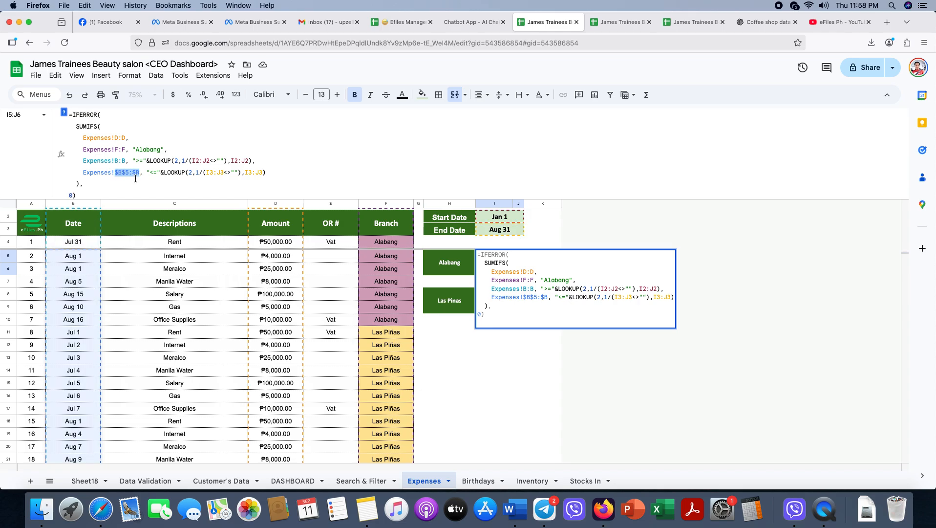
pyautogui.write('B:B')
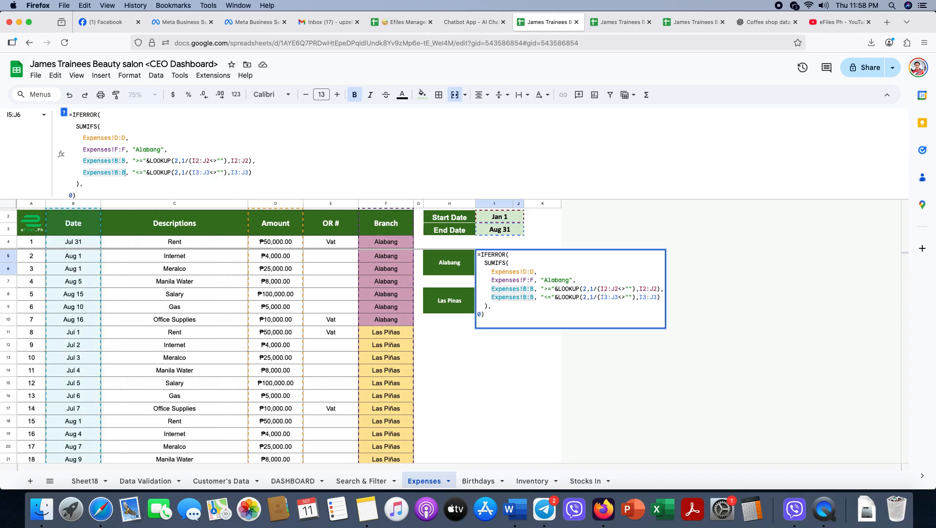
pyautogui.click(142, 172)
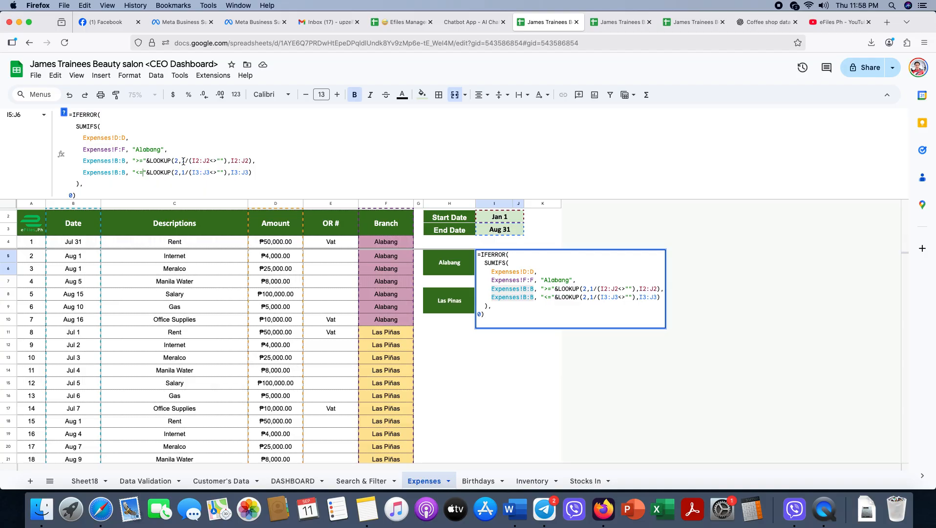
# Step: Check the Start Date references I2:J2 in the Alabang total's formula and commit the edited formula
pyautogui.click(203, 160)
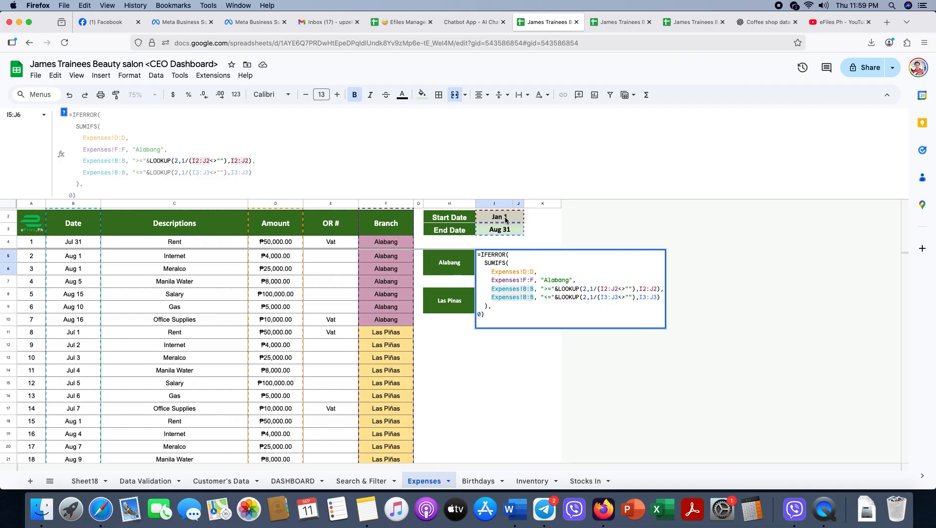
pyautogui.click(238, 162)
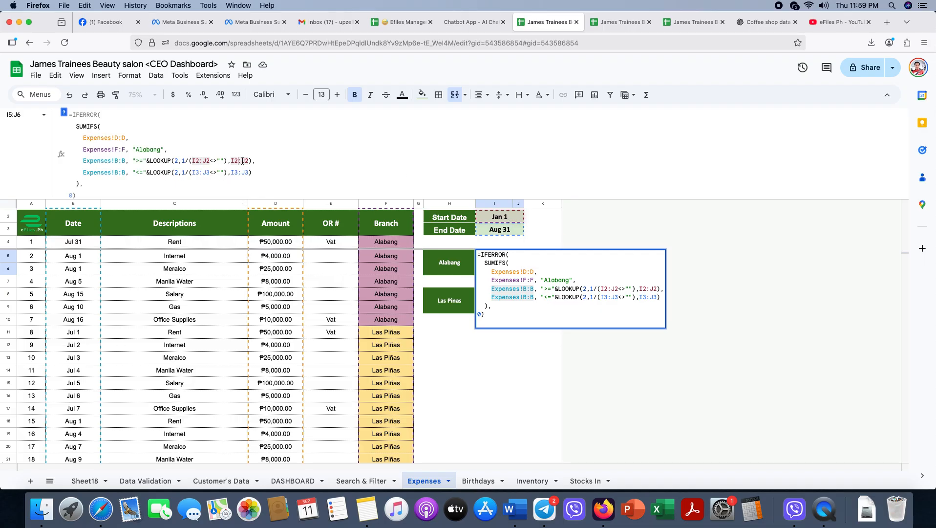
pyautogui.press('Return')
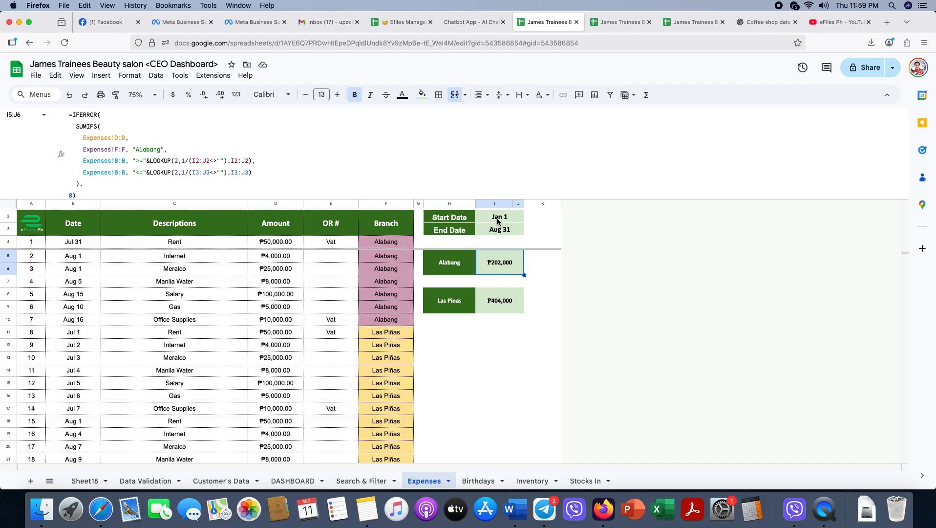
pyautogui.click(498, 222)
pyautogui.click(500, 267)
# Step: In the Las Pinas total's formula, change the sum range to Expenses!D:D and the branch criteria range to Expenses!F:F
pyautogui.click(479, 309)
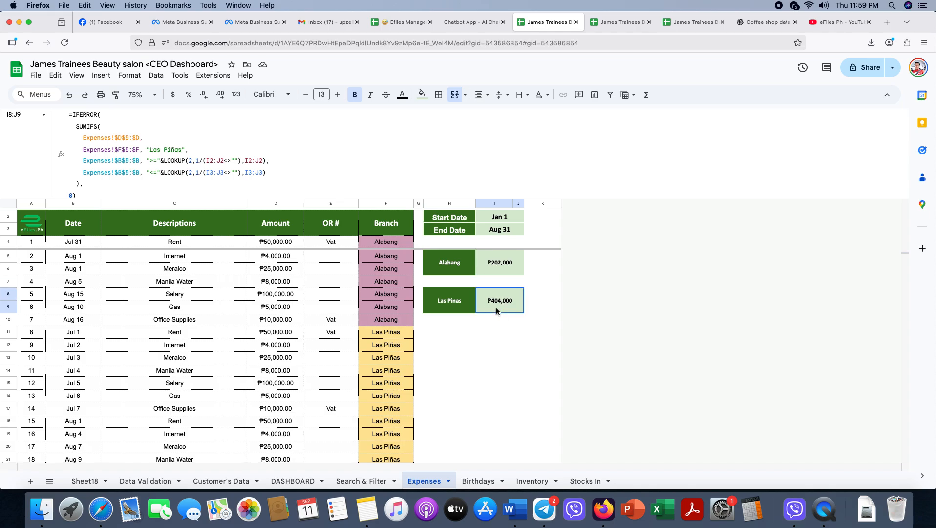
pyautogui.moveTo(141, 137); pyautogui.dragTo(115, 137)
pyautogui.write('D:D')
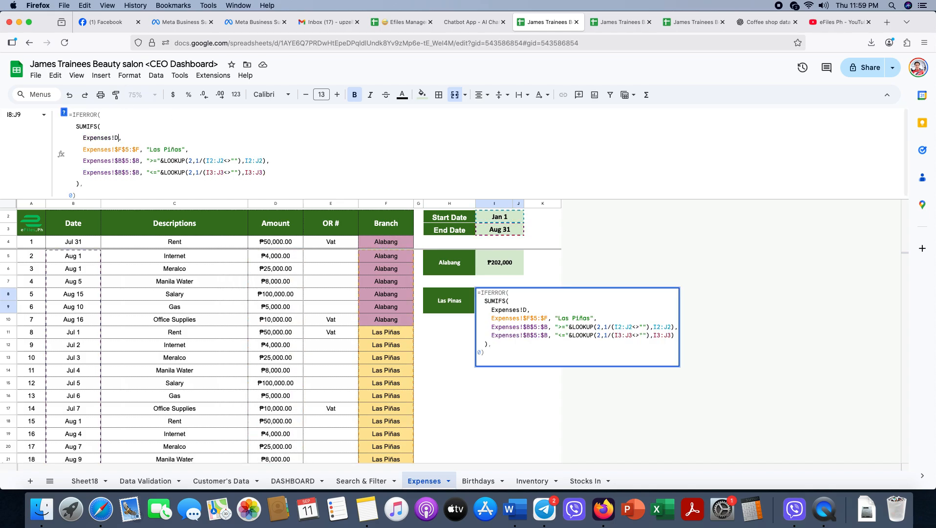
pyautogui.moveTo(141, 149); pyautogui.dragTo(115, 149)
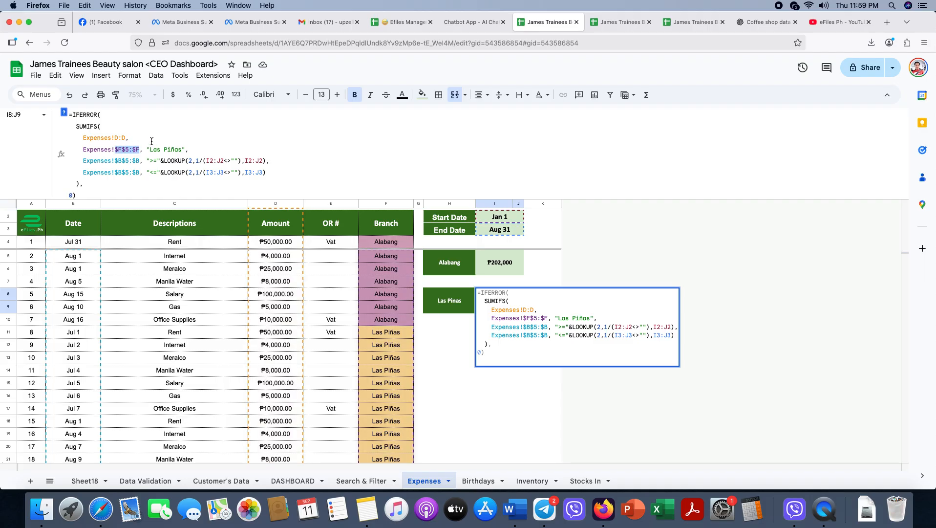
pyautogui.write('F:F')
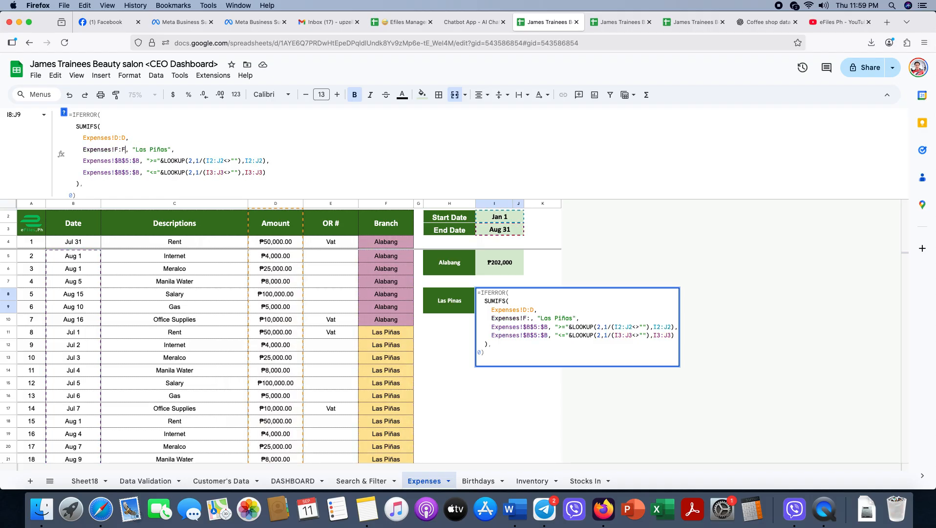
# Step: Replace both date criteria ranges in the Las Pinas total's formula with Expenses!B:B and commit it
pyautogui.moveTo(140, 161); pyautogui.dragTo(115, 161)
pyautogui.write('B:B')
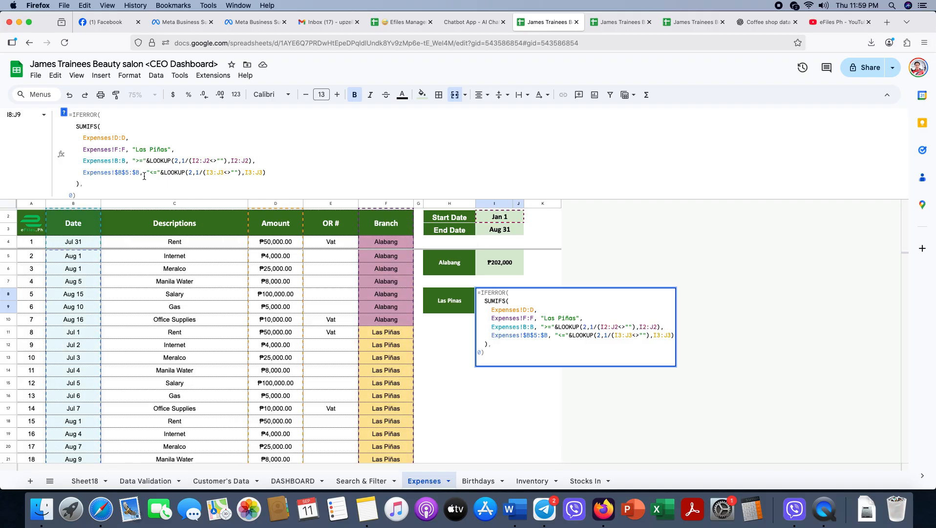
pyautogui.moveTo(138, 171); pyautogui.dragTo(114, 172)
pyautogui.write('B:B')
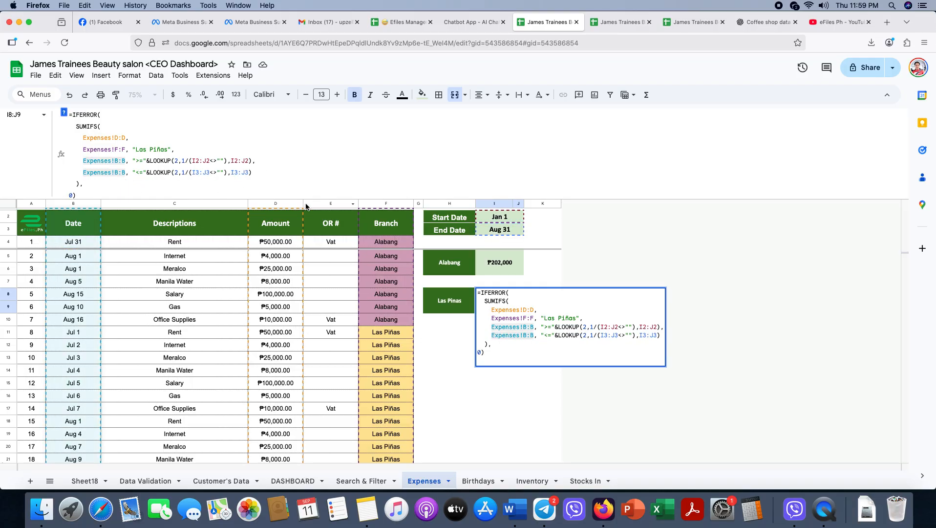
pyautogui.press('Return')
pyautogui.click(482, 345)
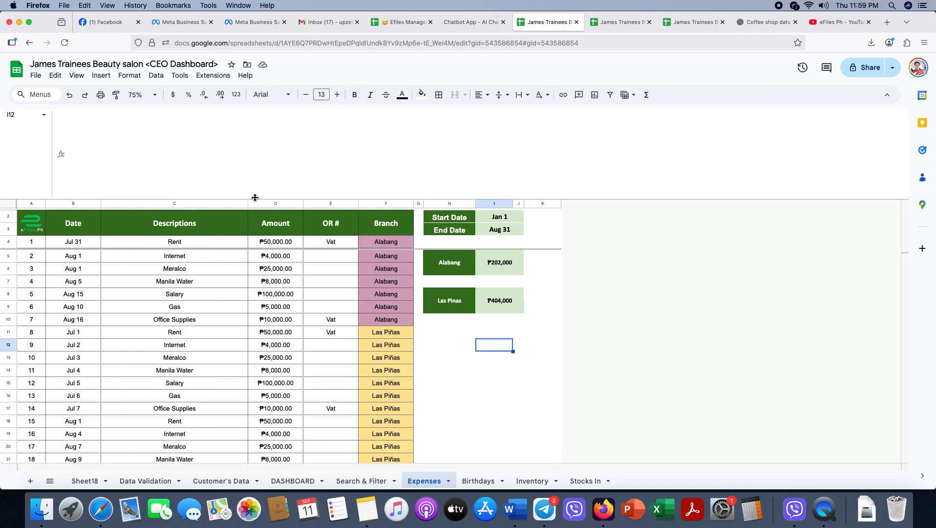
# Step: Review the Alabang and Las Pinas totals, the Las Pinas formula in an enlarged formula bar, and the Las Piñas branch entries
pyautogui.moveTo(249, 202); pyautogui.dragTo(275, 85)
pyautogui.click(502, 188)
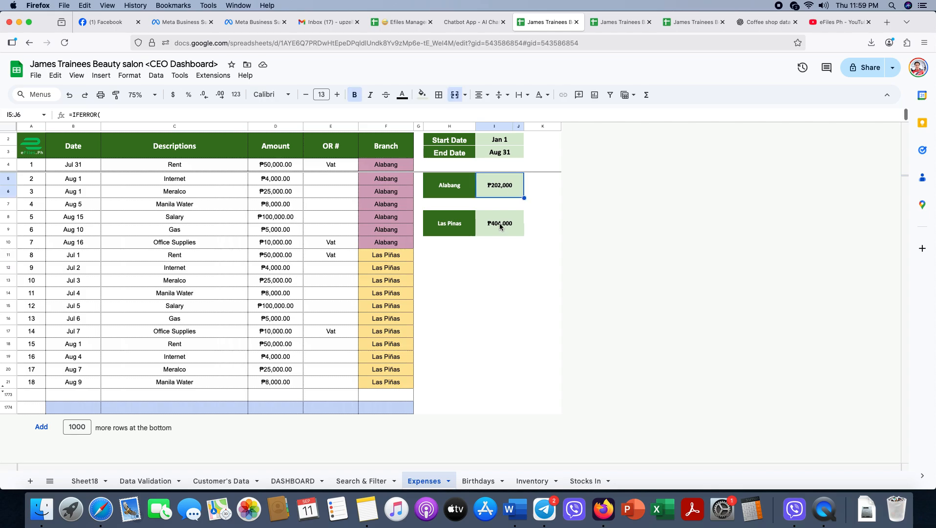
pyautogui.click(501, 226)
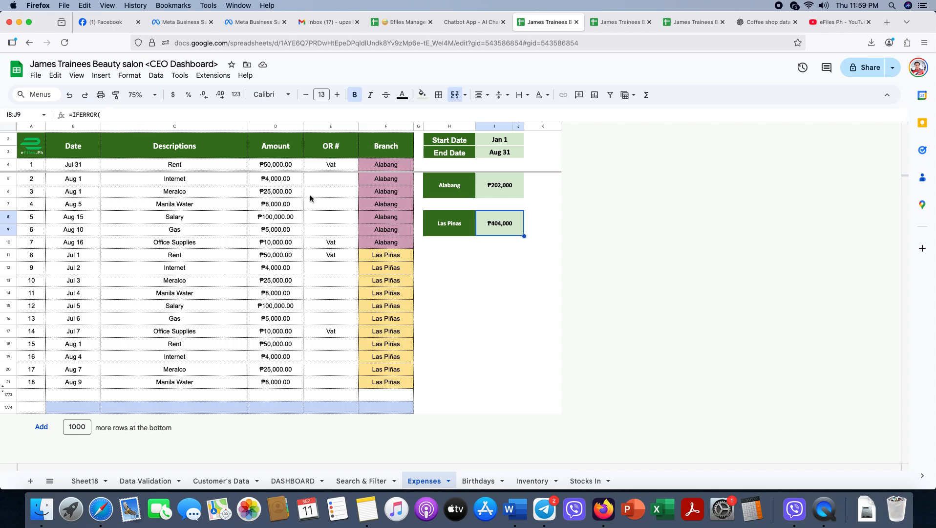
pyautogui.moveTo(265, 125); pyautogui.dragTo(263, 181)
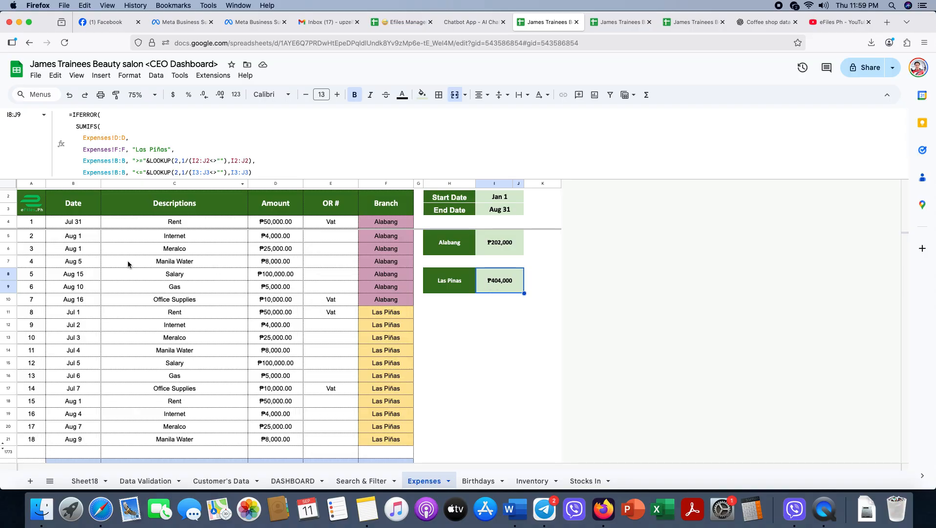
pyautogui.moveTo(389, 314); pyautogui.dragTo(389, 414)
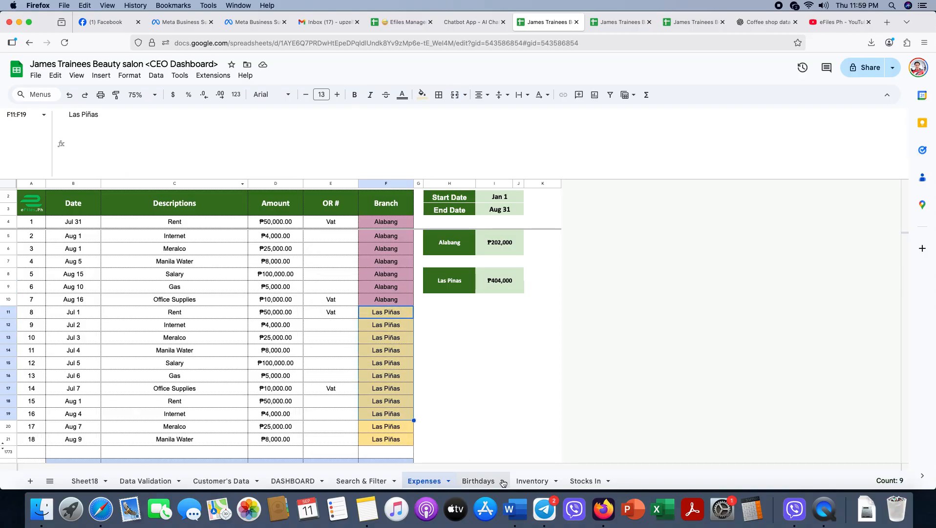
# Step: Look in on the Birthdays sheet, open the Inventory sheet and shrink the formula bar to one line
pyautogui.click(483, 481)
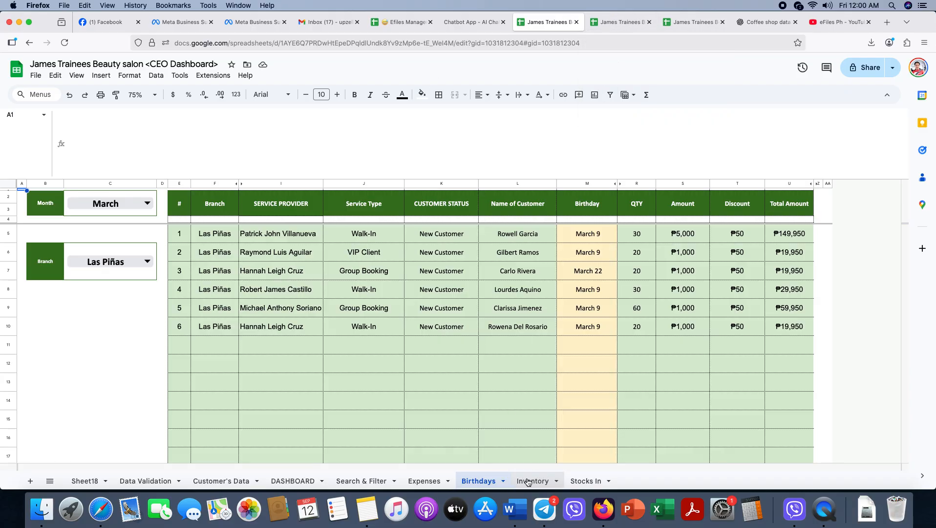
pyautogui.click(528, 482)
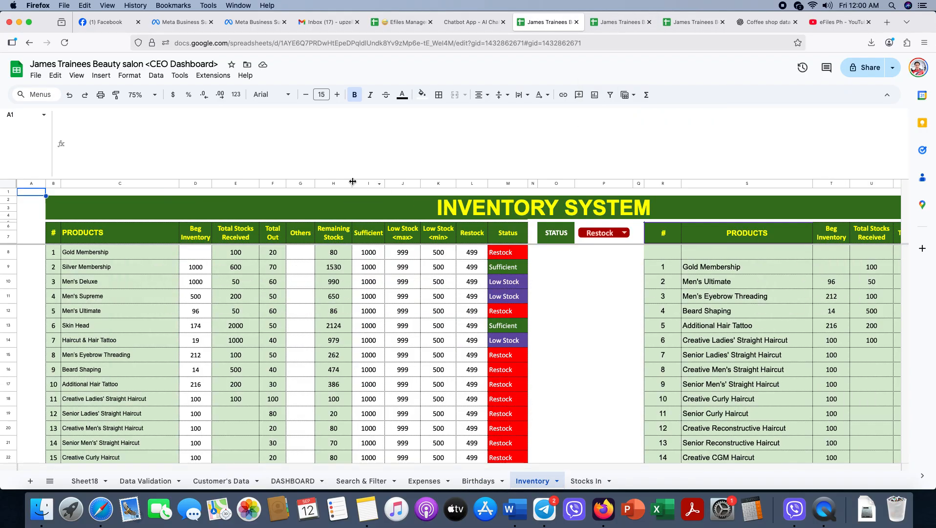
pyautogui.moveTo(352, 182); pyautogui.dragTo(343, 107)
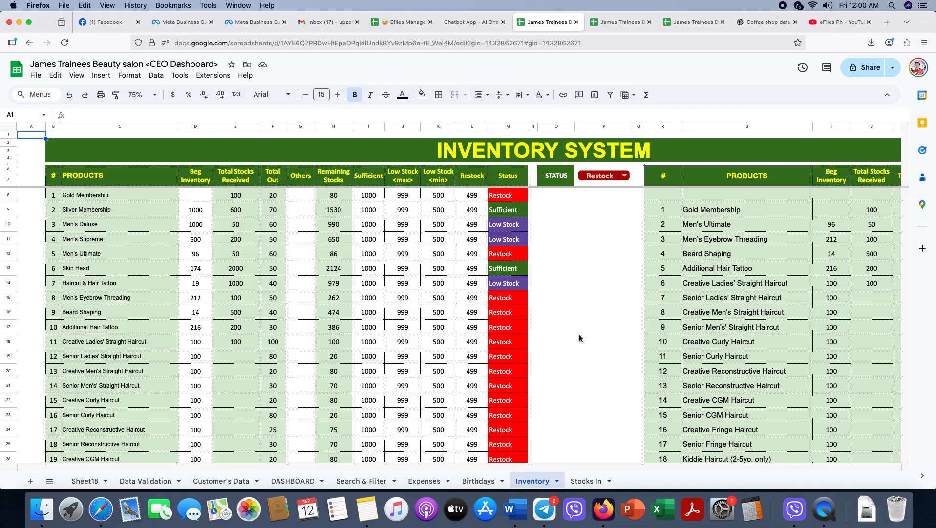
# Step: Inspect the FILTER formula behind the Inventory products list and its source, the SERVICES column on the Data Validation sheet
pyautogui.click(83, 196)
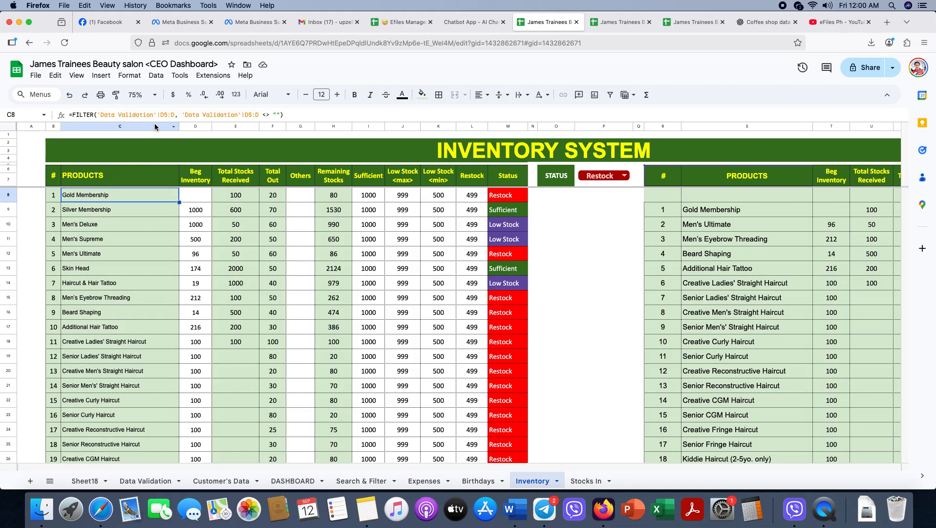
pyautogui.scroll(-15, 112, 351)
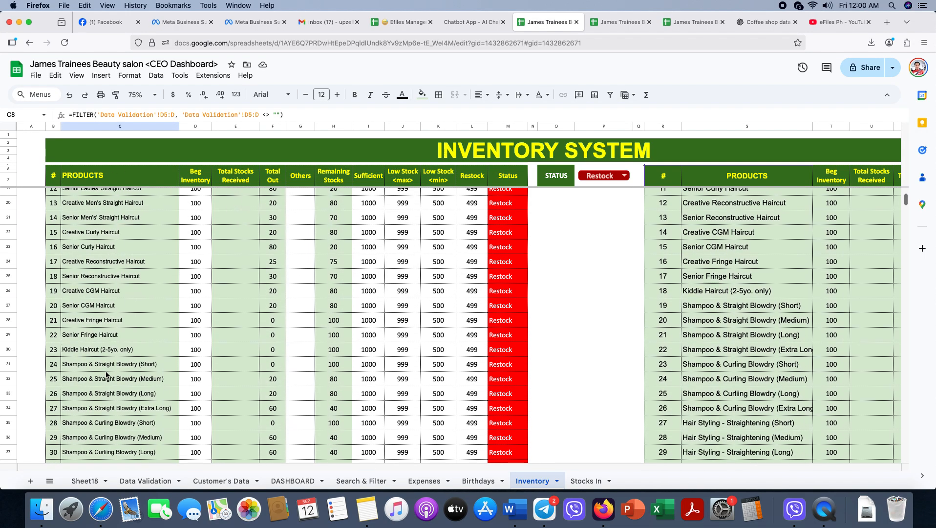
pyautogui.scroll(15, 131, 309)
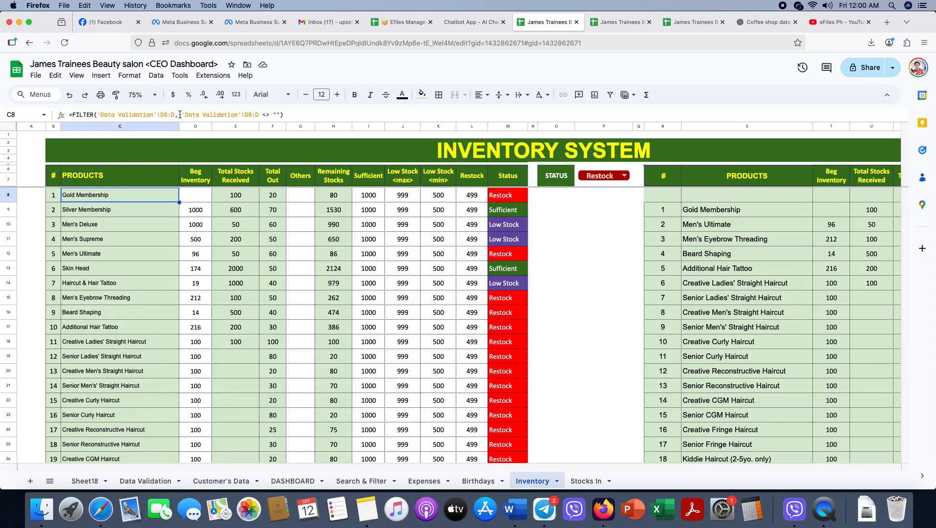
pyautogui.click(145, 481)
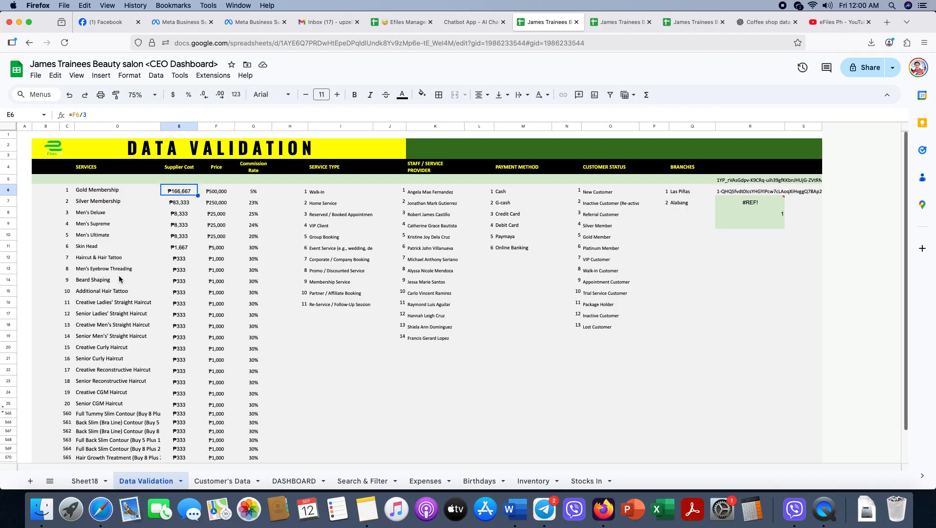
pyautogui.click(105, 127)
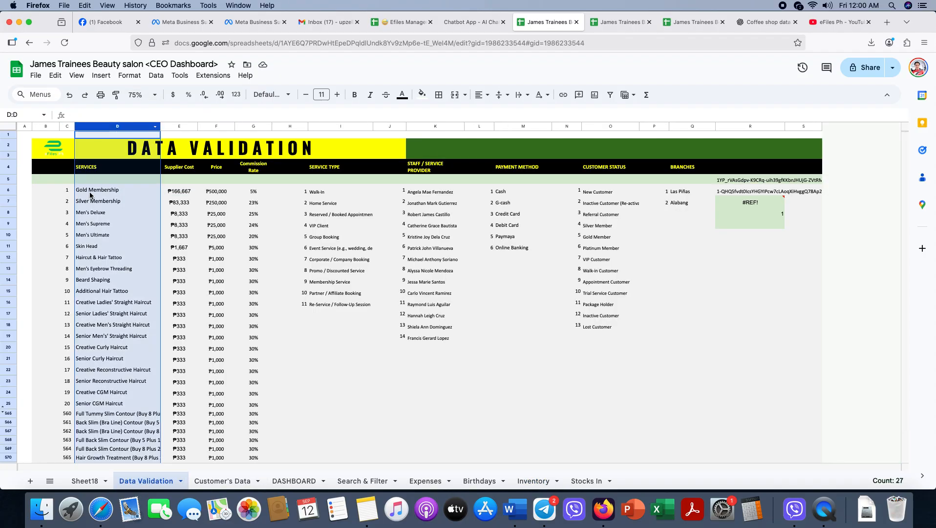
pyautogui.click(91, 194)
pyautogui.click(111, 177)
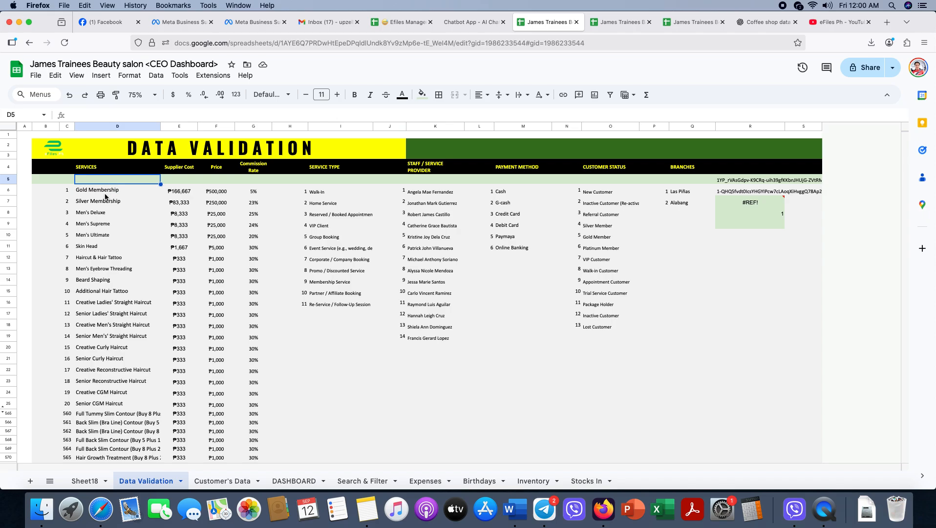
pyautogui.click(106, 195)
# Step: Return to the Inventory sheet and examine the Beg Inventory values and the Total Stocks Received formula
pyautogui.click(533, 481)
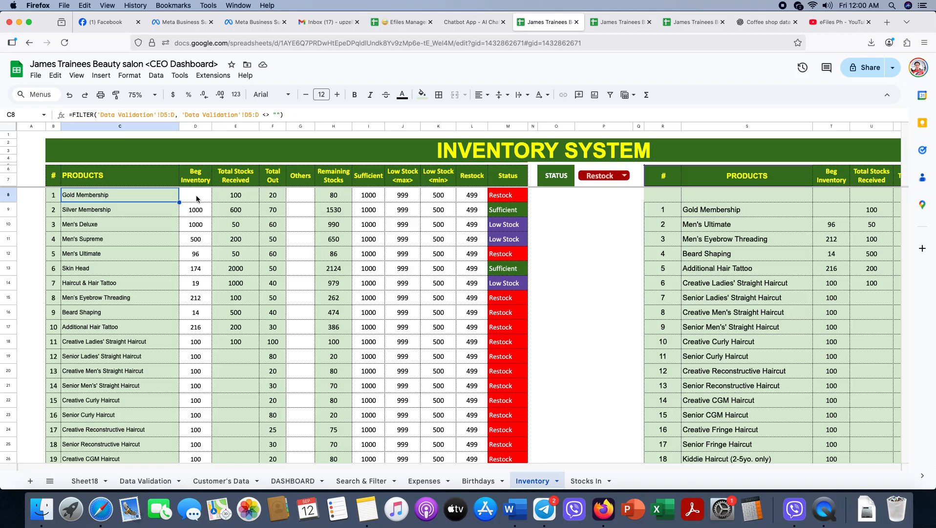
pyautogui.moveTo(197, 198); pyautogui.dragTo(192, 353)
pyautogui.scroll(-2, 192, 353)
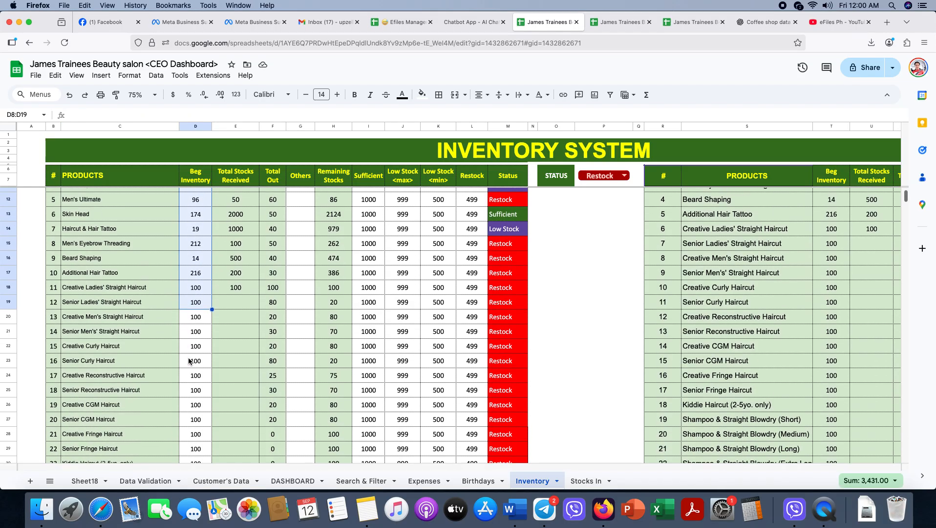
pyautogui.scroll(2, 192, 353)
pyautogui.click(236, 198)
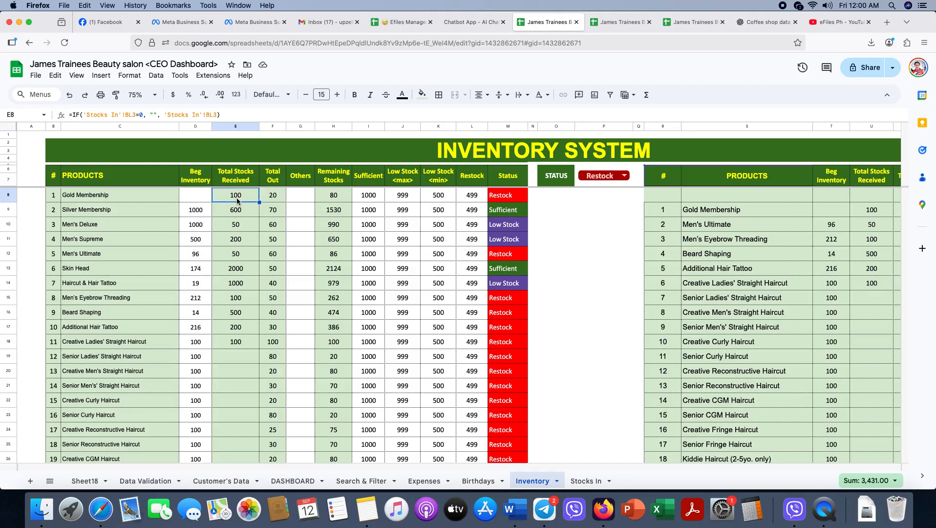
pyautogui.moveTo(236, 198); pyautogui.dragTo(234, 355)
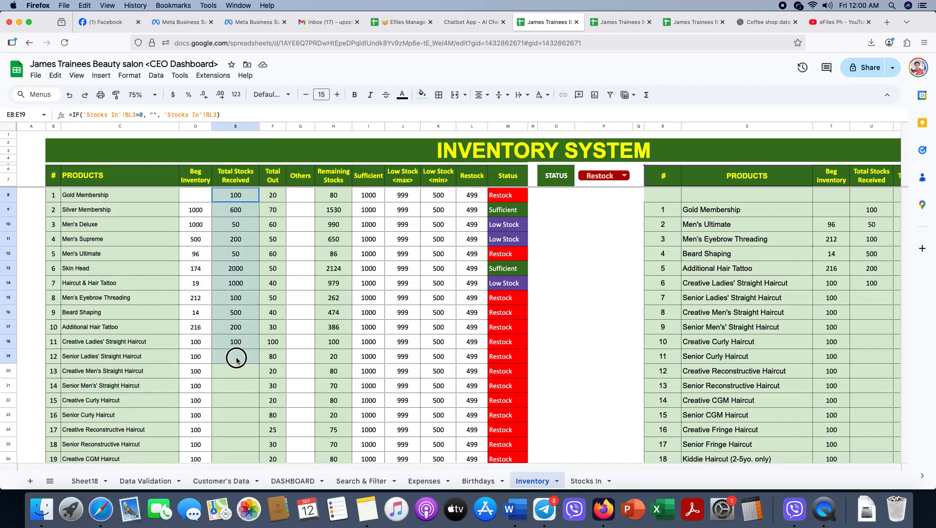
# Step: Open the Stocks In sheet and inspect the FILTER formula that fills its products column
pyautogui.click(586, 481)
pyautogui.click(78, 163)
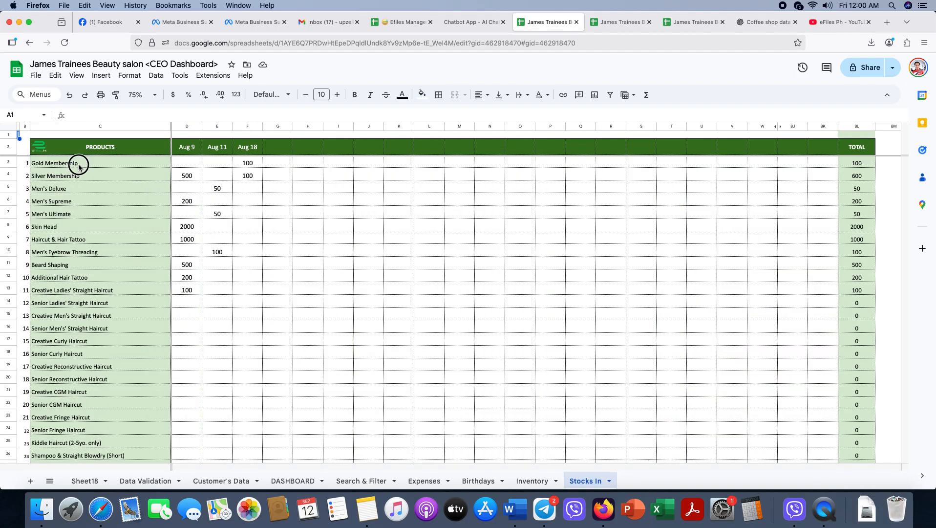
pyautogui.click(100, 114)
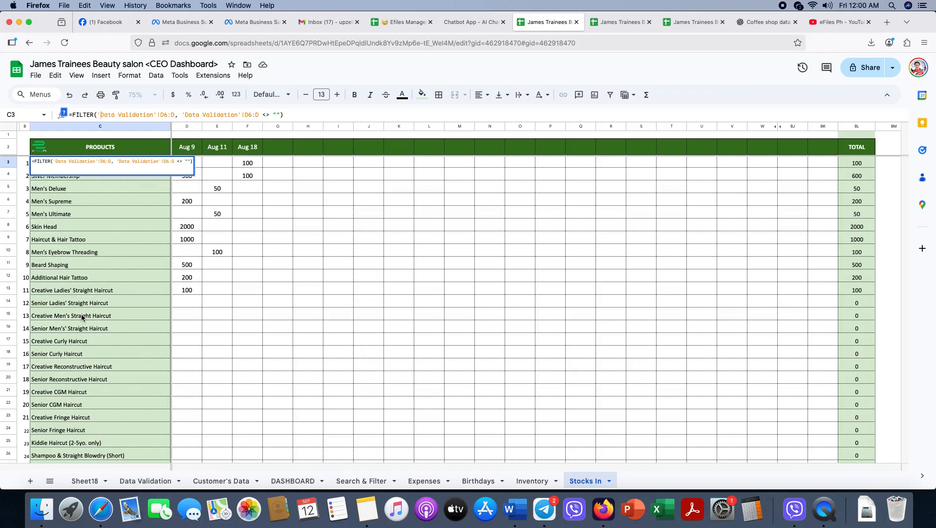
pyautogui.click(405, 326)
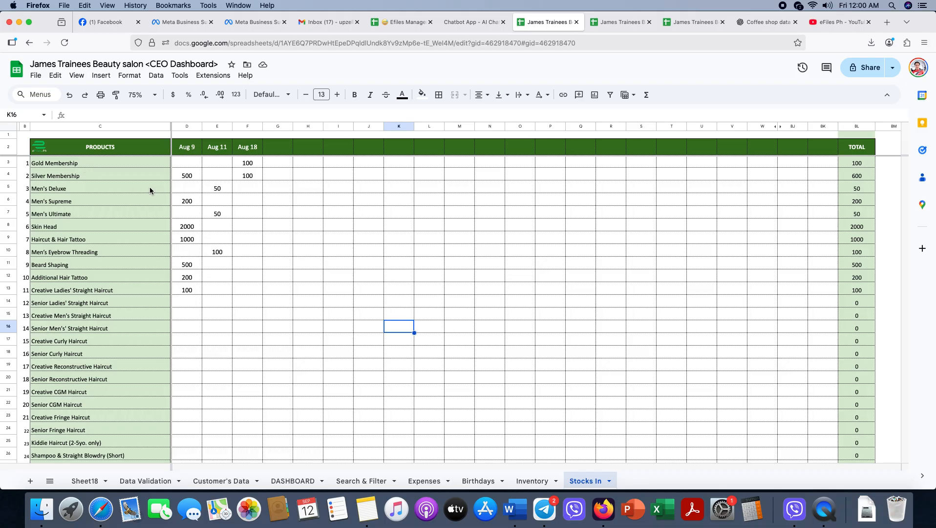
# Step: Delete the Aug 18 stock entries for Gold Membership and Silver Membership
pyautogui.click(250, 168)
pyautogui.press('Delete')
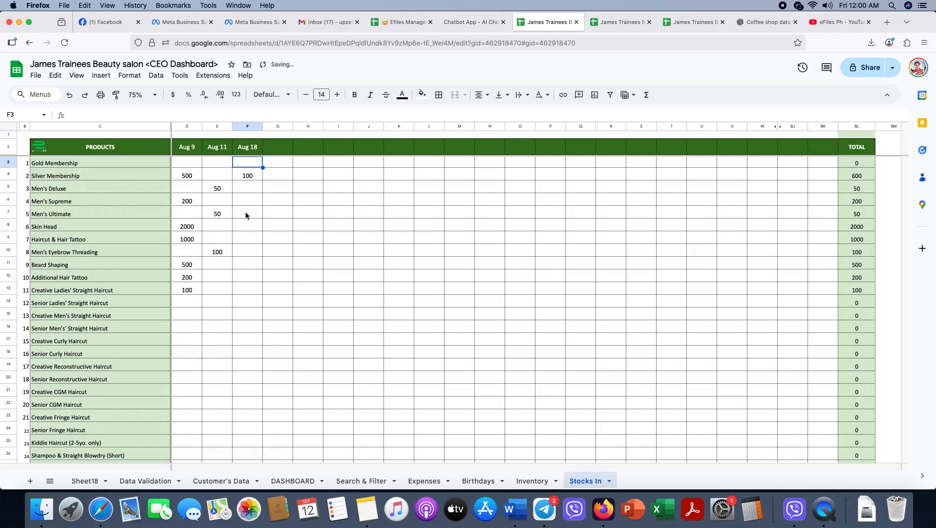
pyautogui.click(251, 176)
pyautogui.press('Delete')
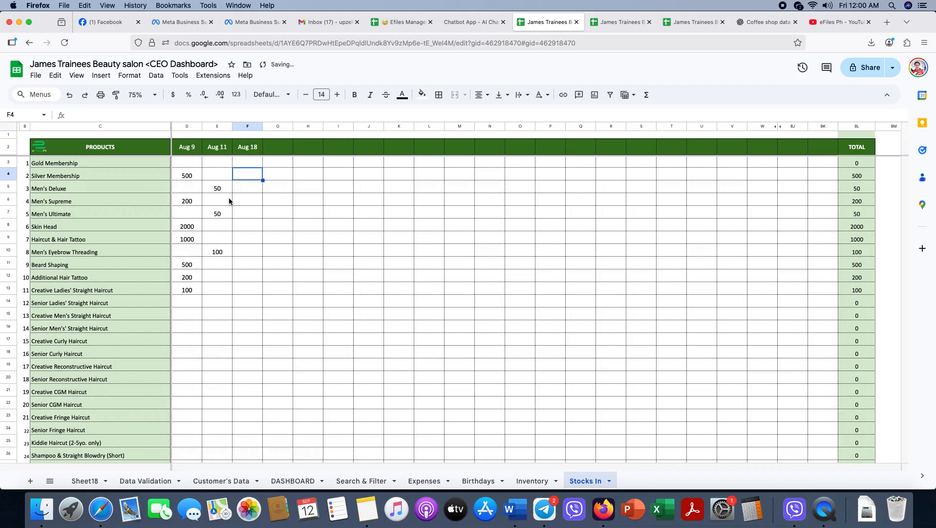
# Step: Check the Aug 9 stock cells for Gold Membership and Silver Membership
pyautogui.click(326, 201)
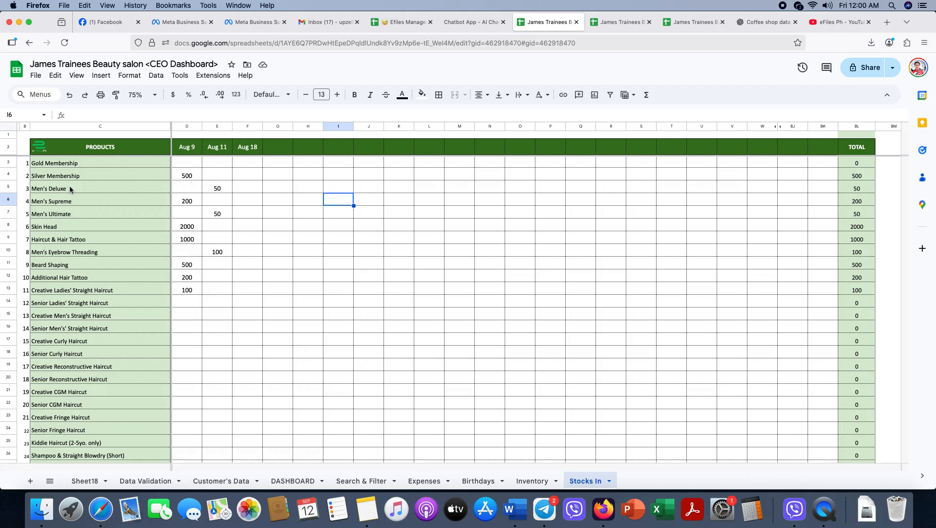
pyautogui.click(186, 163)
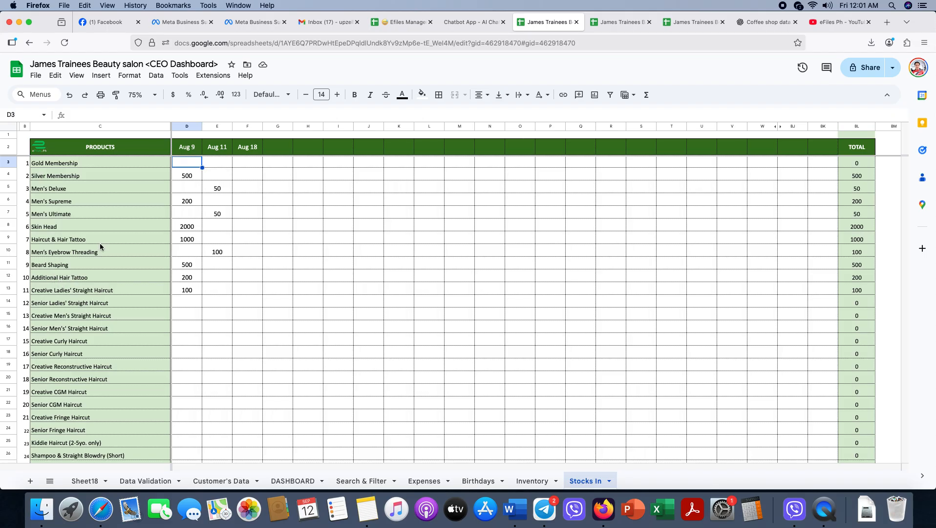
pyautogui.click(192, 176)
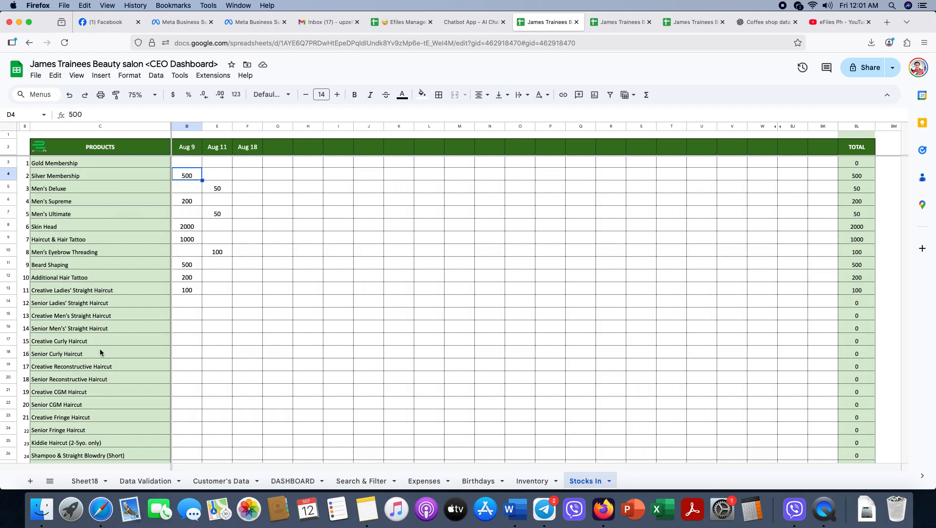
# Step: Review the full products list in the Stocks In sheet, including the unformatted rows at its end
pyautogui.click(73, 380)
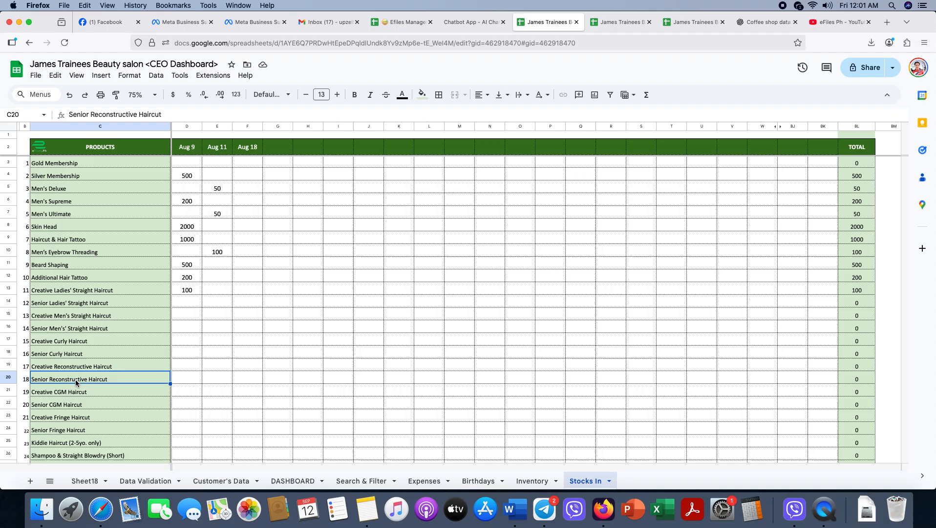
pyautogui.click(183, 380)
pyautogui.scroll(-5, 109, 385)
pyautogui.scroll(-10, 108, 384)
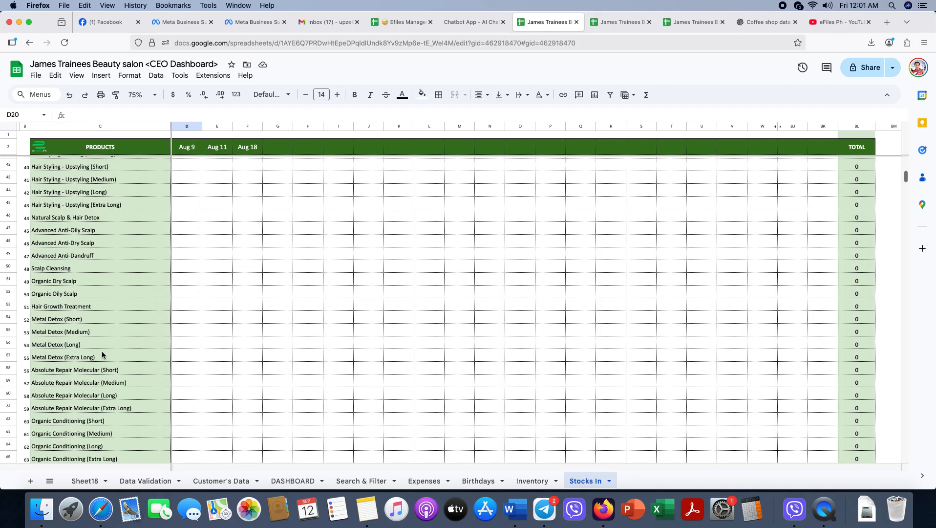
pyautogui.click(103, 356)
pyautogui.scroll(-2, 113, 366)
pyautogui.scroll(-20, 114, 364)
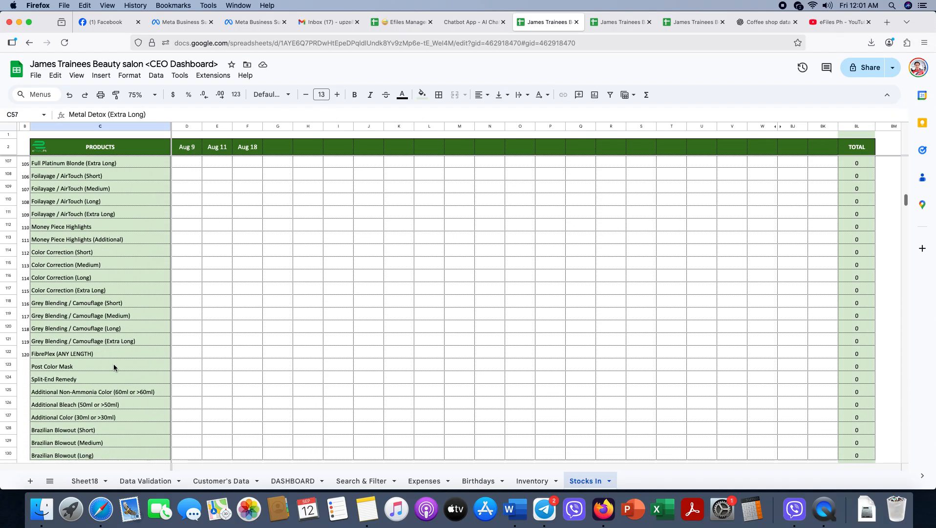
pyautogui.scroll(-6, 100, 351)
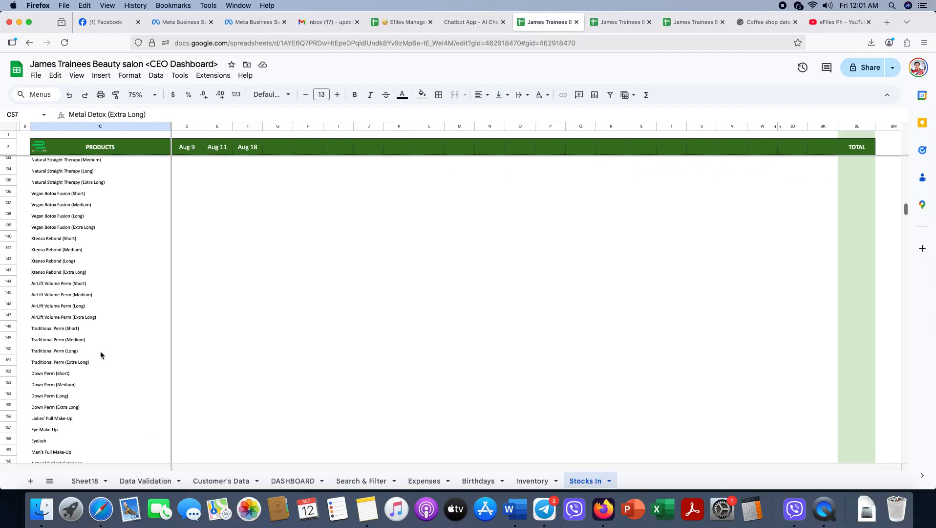
pyautogui.scroll(20, 100, 351)
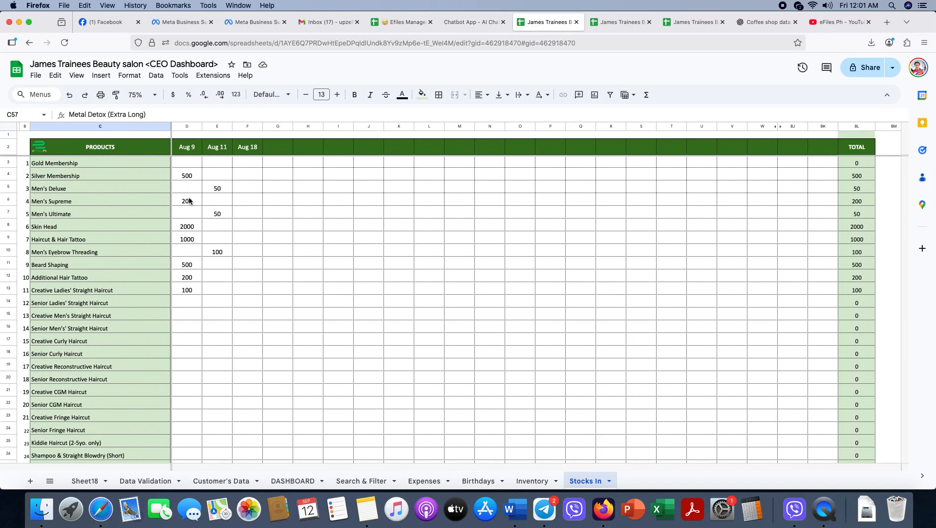
# Step: Check the Aug 9 and Aug 11 stock entries against their products, starting from Silver Membership
pyautogui.moveTo(196, 176); pyautogui.dragTo(222, 315)
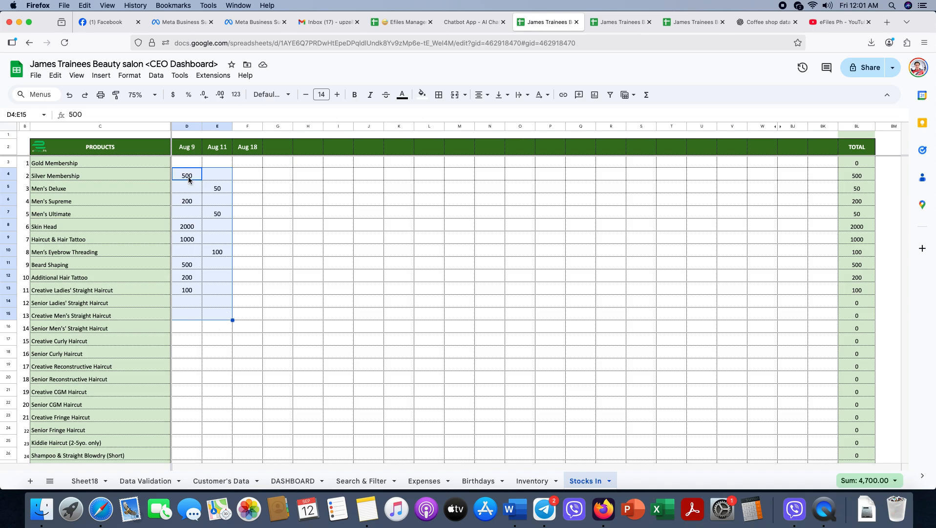
pyautogui.moveTo(188, 176); pyautogui.dragTo(220, 302)
pyautogui.moveTo(188, 177); pyautogui.dragTo(220, 307)
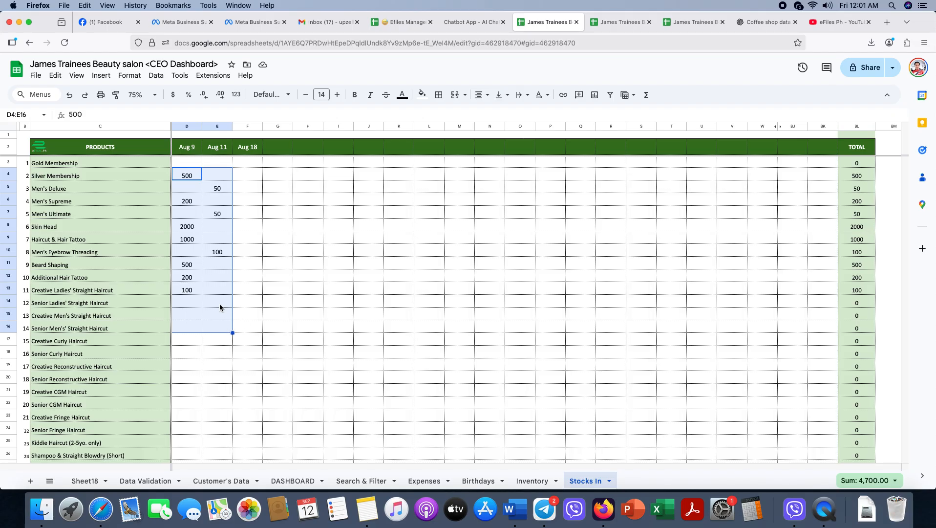
pyautogui.click(69, 184)
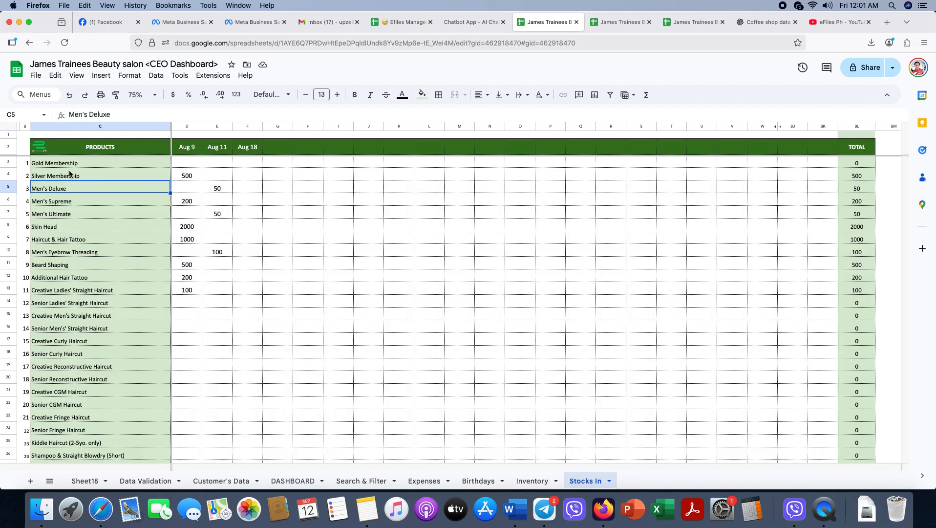
pyautogui.click(70, 175)
pyautogui.click(187, 175)
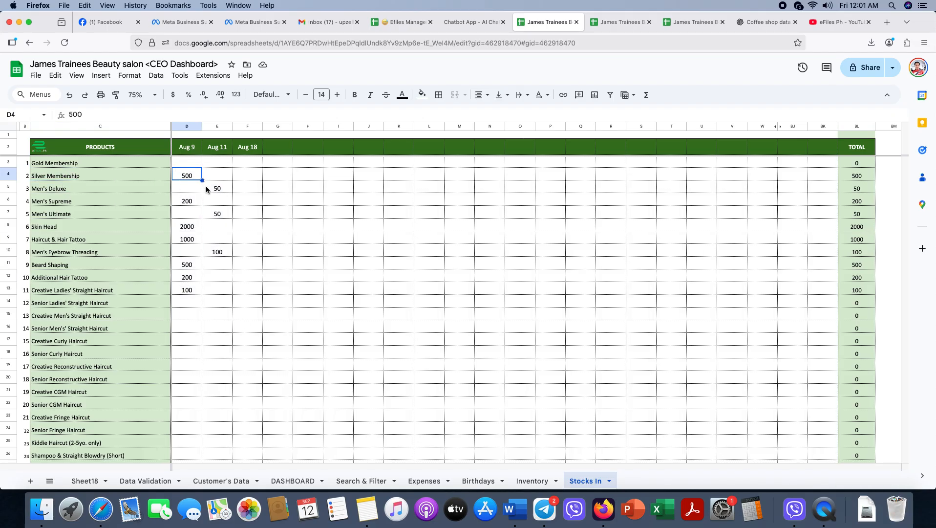
pyautogui.click(94, 174)
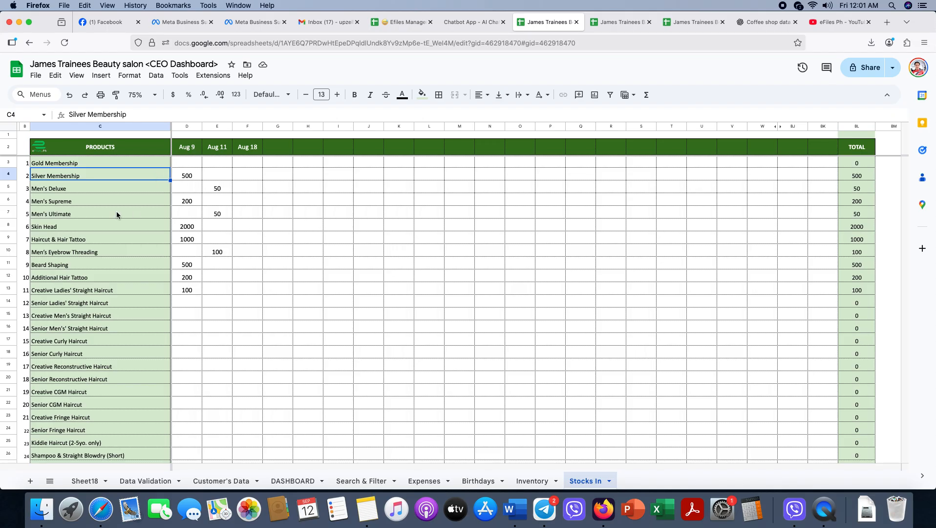
# Step: Inspect the products FILTER formula in C3 and examine the eyelash and make-up items it lists
pyautogui.click(68, 166)
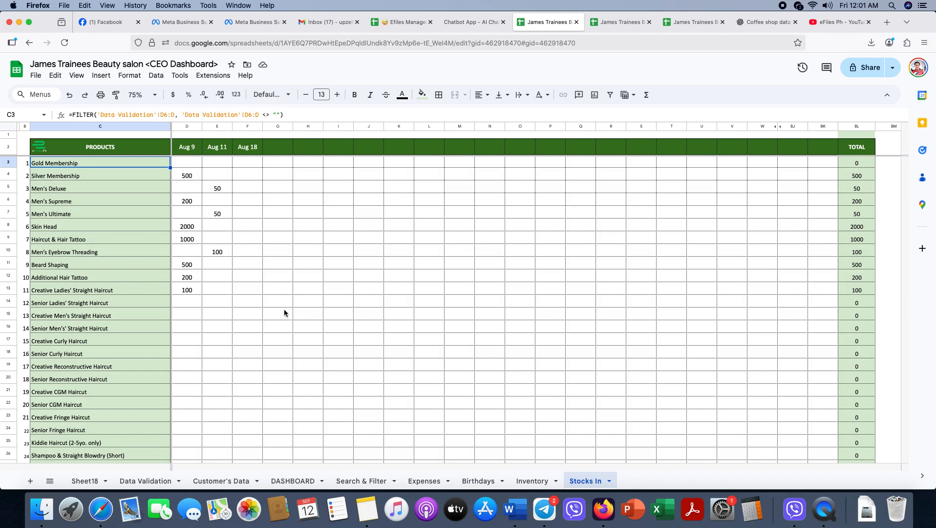
pyautogui.scroll(-20, 103, 323)
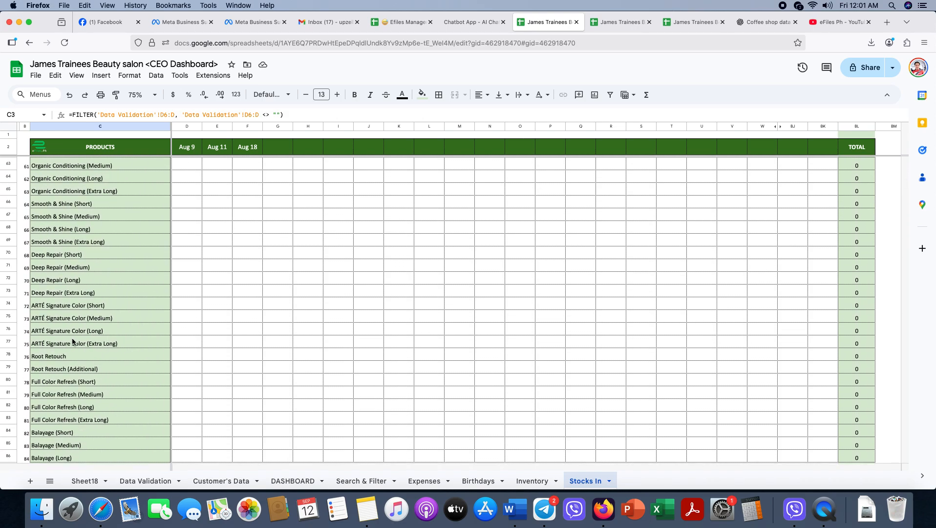
pyautogui.scroll(-12, 74, 339)
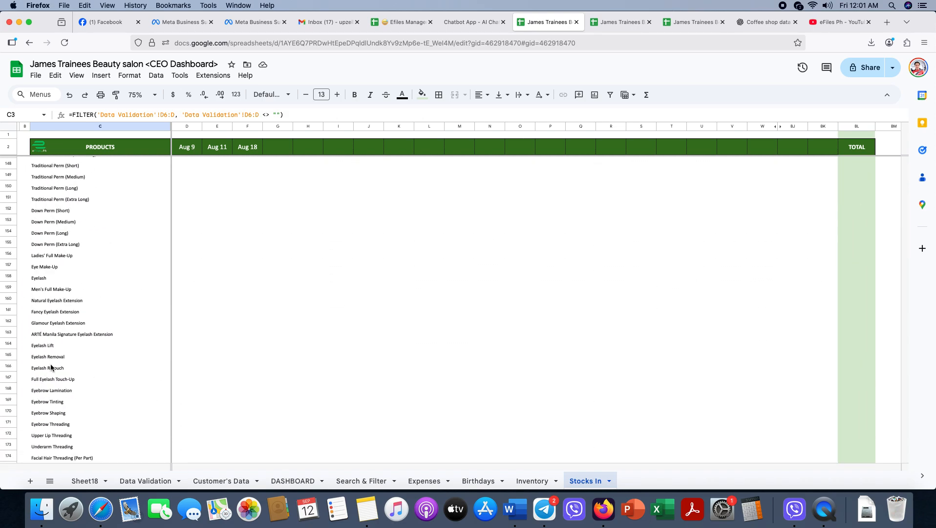
pyautogui.click(43, 346)
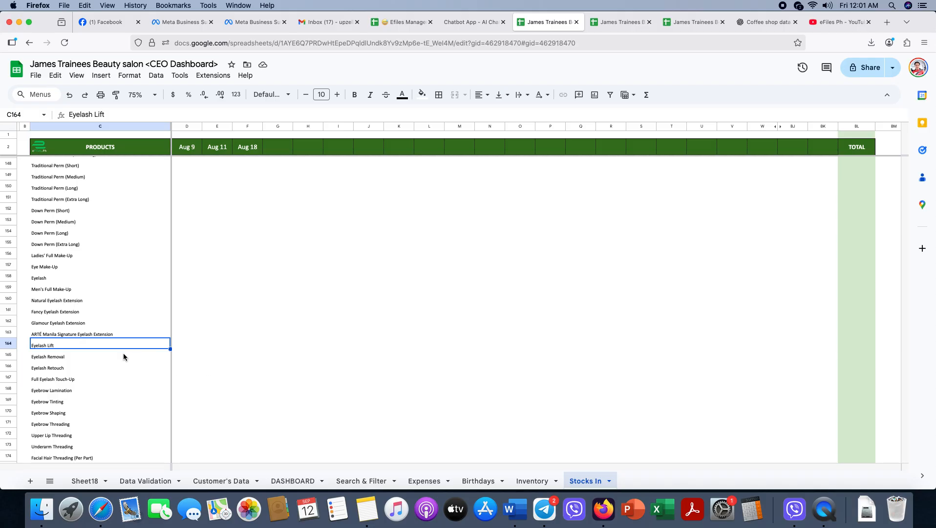
pyautogui.click(58, 323)
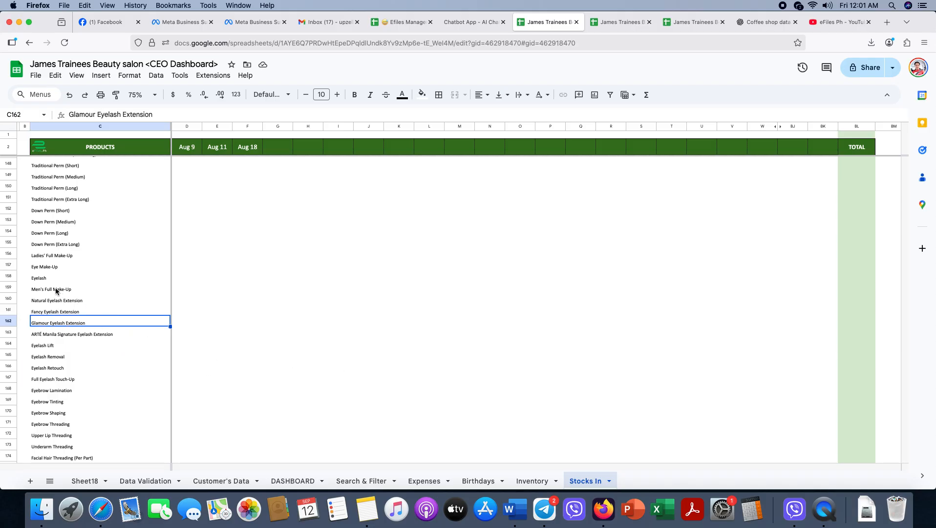
pyautogui.click(44, 277)
pyautogui.click(46, 268)
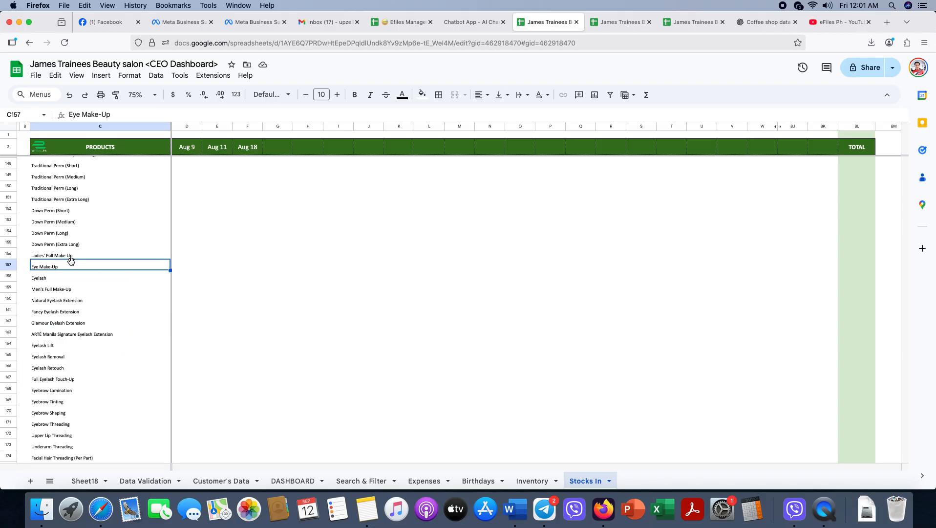
pyautogui.scroll(20, 123, 259)
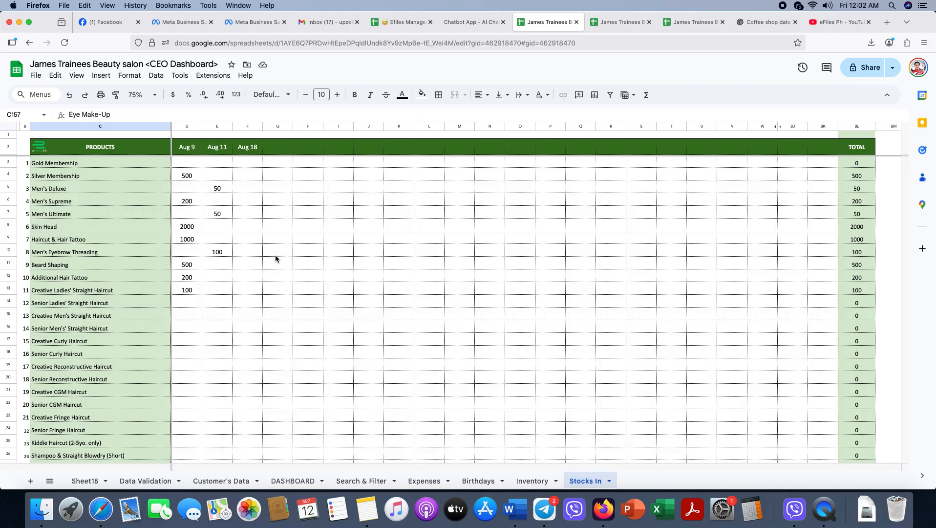
# Step: Review the stock entries from Aug 9 to Aug 18 and compare them with the Inventory sheet
pyautogui.moveTo(188, 166); pyautogui.dragTo(278, 351)
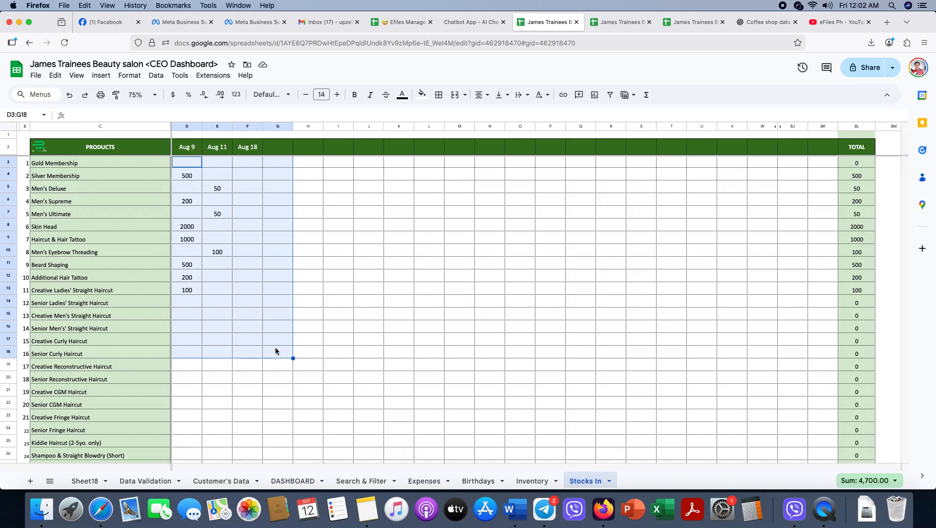
pyautogui.click(189, 165)
pyautogui.moveTo(191, 164); pyautogui.dragTo(259, 371)
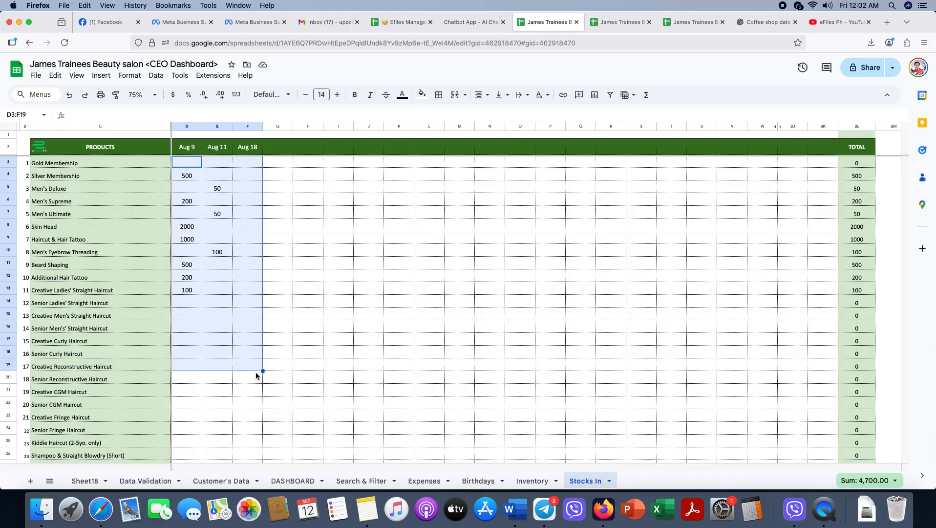
pyautogui.click(535, 481)
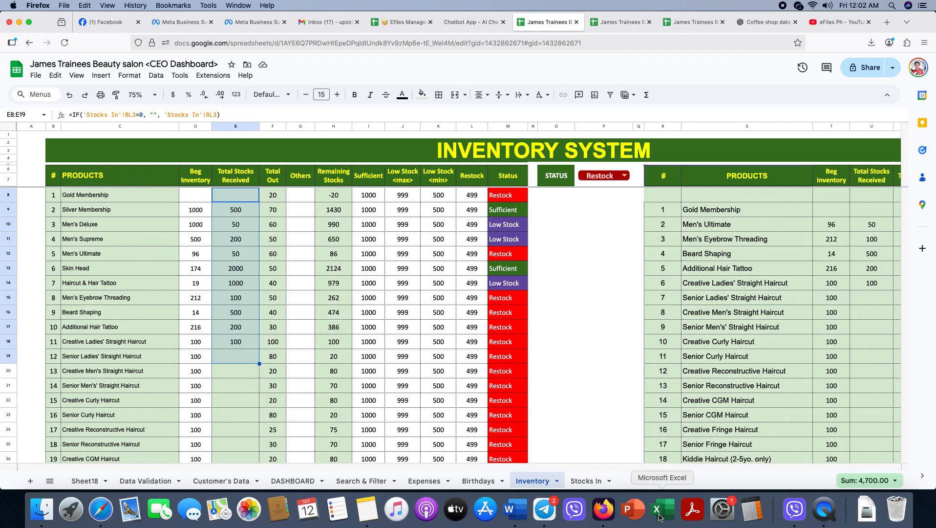
# Step: In the Stocks In sheet, enter 89 as the Aug 18 stock for Gold Membership
pyautogui.click(586, 480)
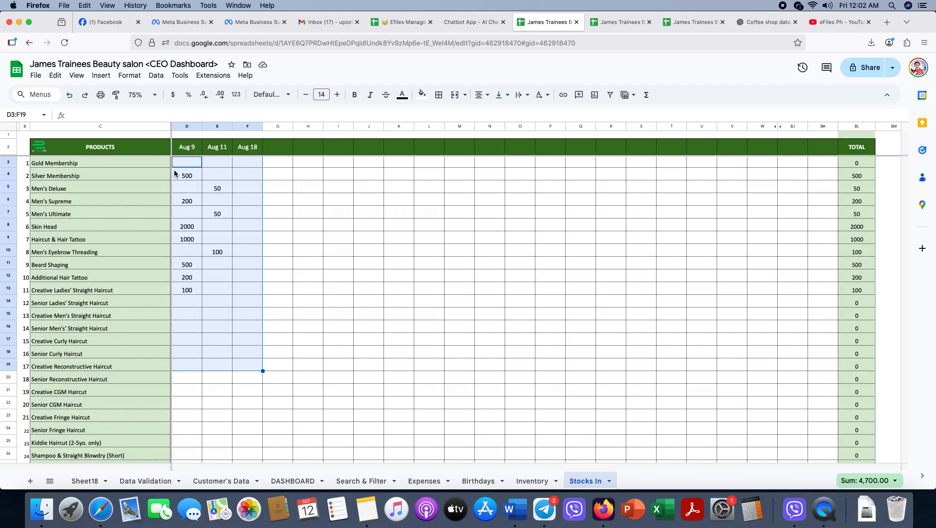
pyautogui.click(249, 165)
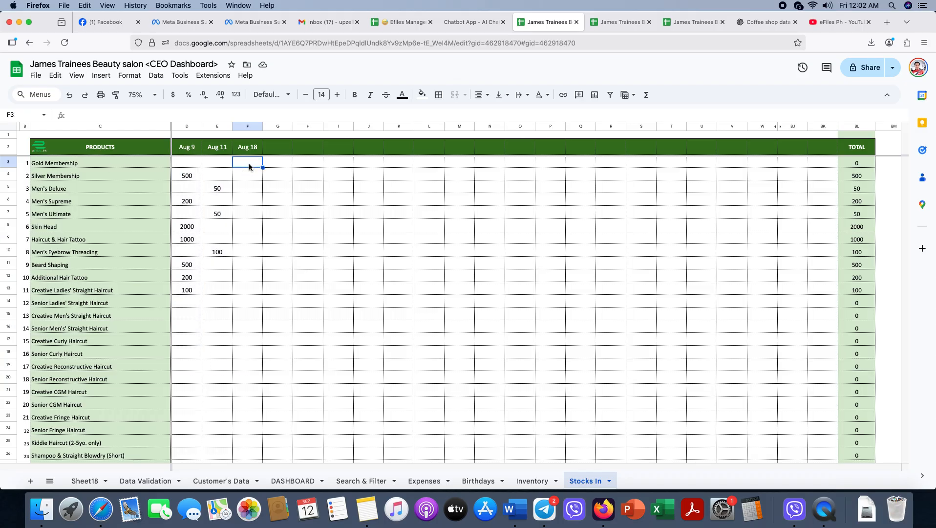
pyautogui.write('89')
pyautogui.press('Return')
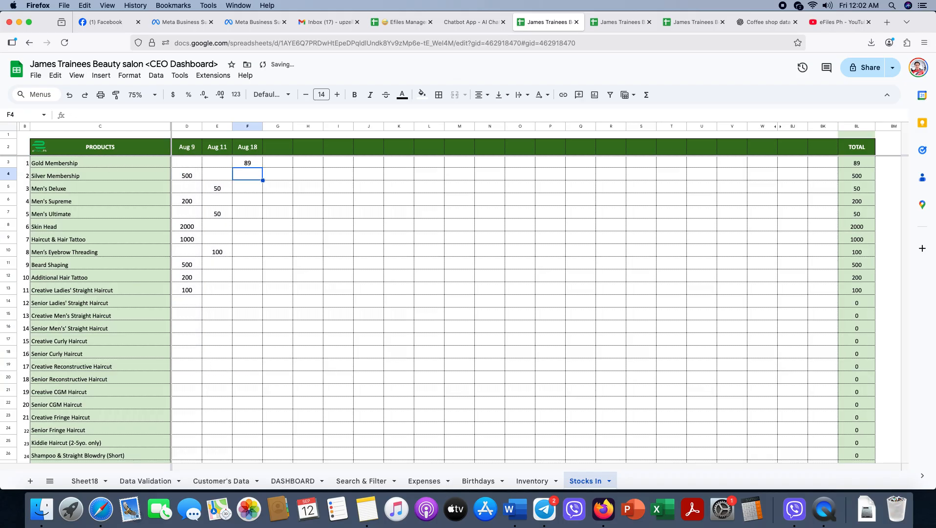
# Step: Check the Total Stocks Received column in the Inventory sheet, starting with Gold Membership
pyautogui.click(531, 481)
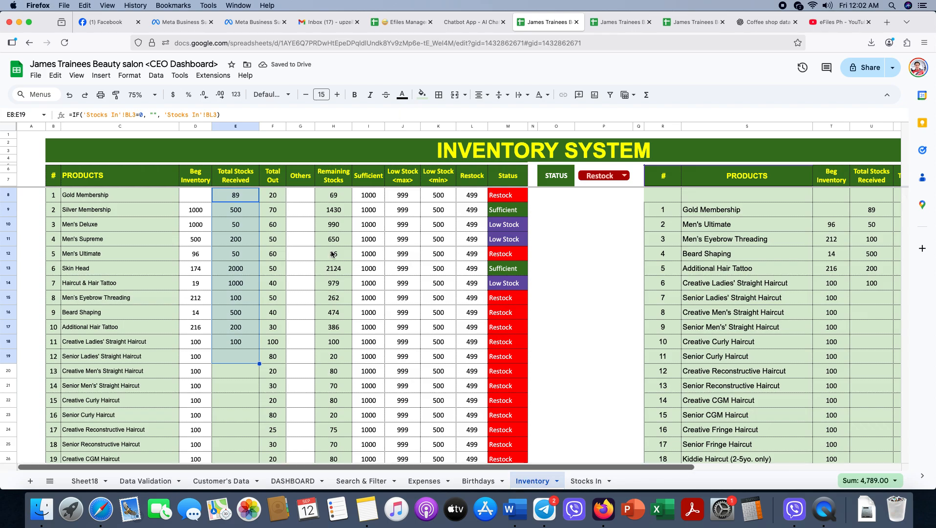
pyautogui.click(242, 199)
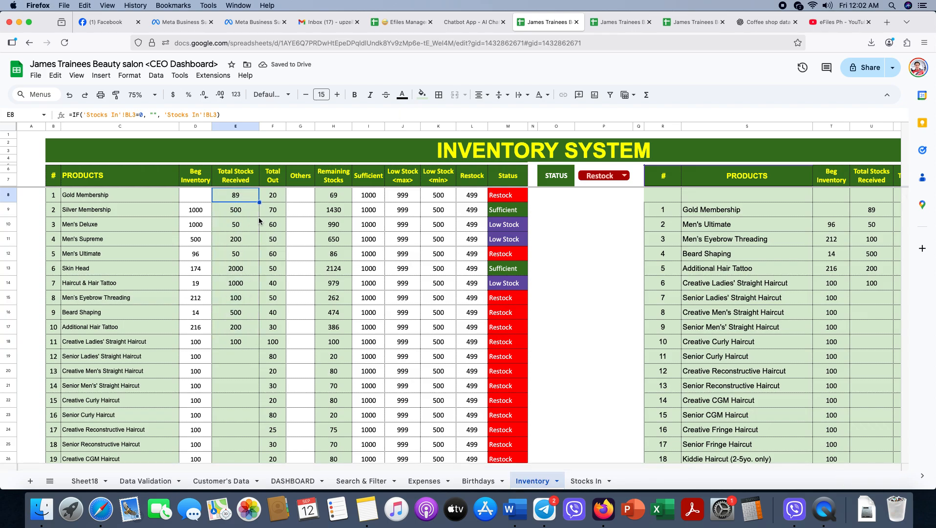
pyautogui.moveTo(236, 176); pyautogui.dragTo(236, 427)
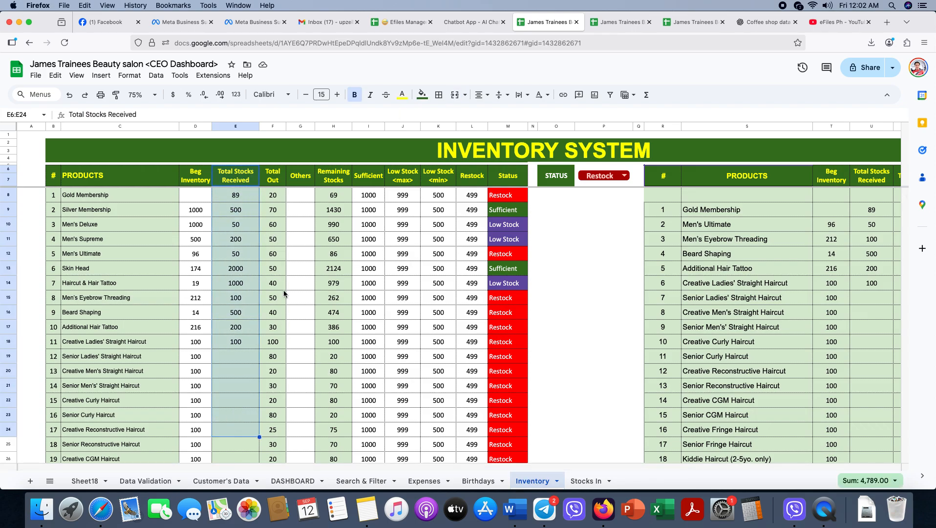
# Step: Inspect Gold Membership's Total Out formula and view the Customer's Data sheet in the Branch #1 spreadsheet
pyautogui.click(275, 196)
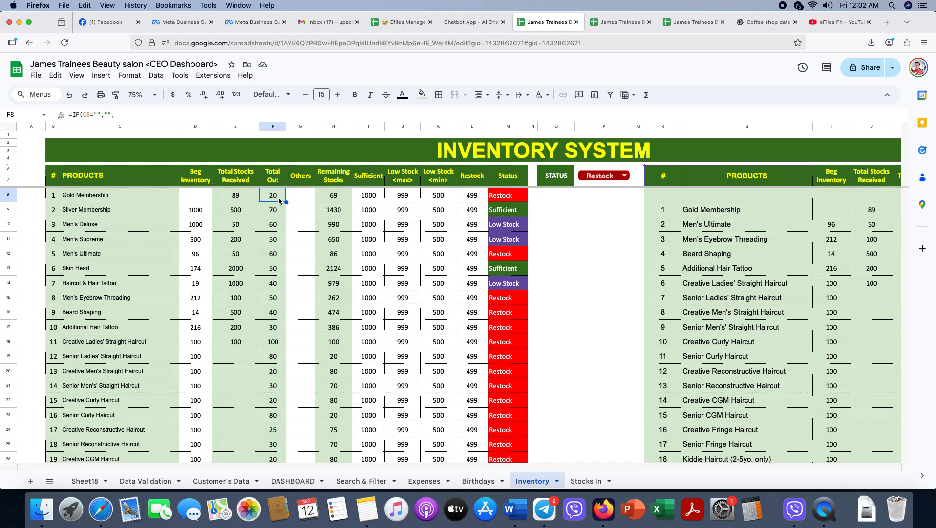
pyautogui.click(618, 22)
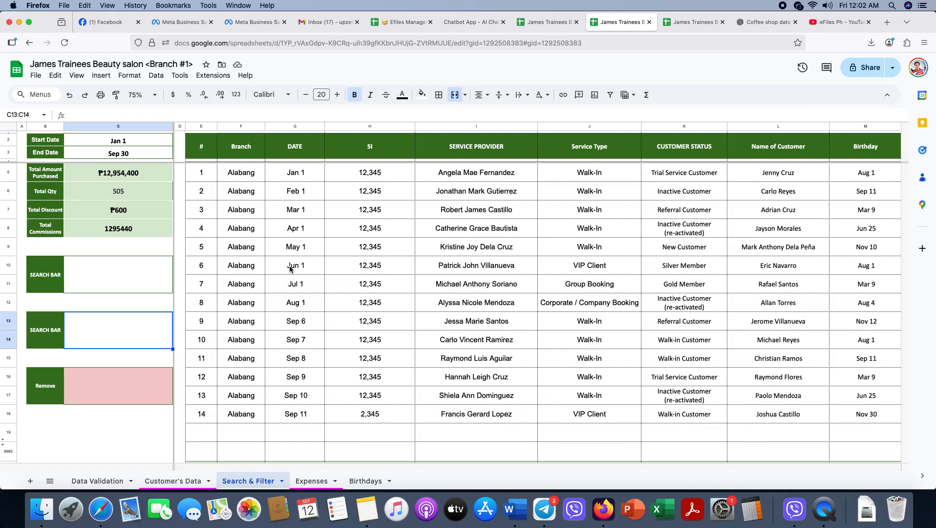
pyautogui.click(173, 481)
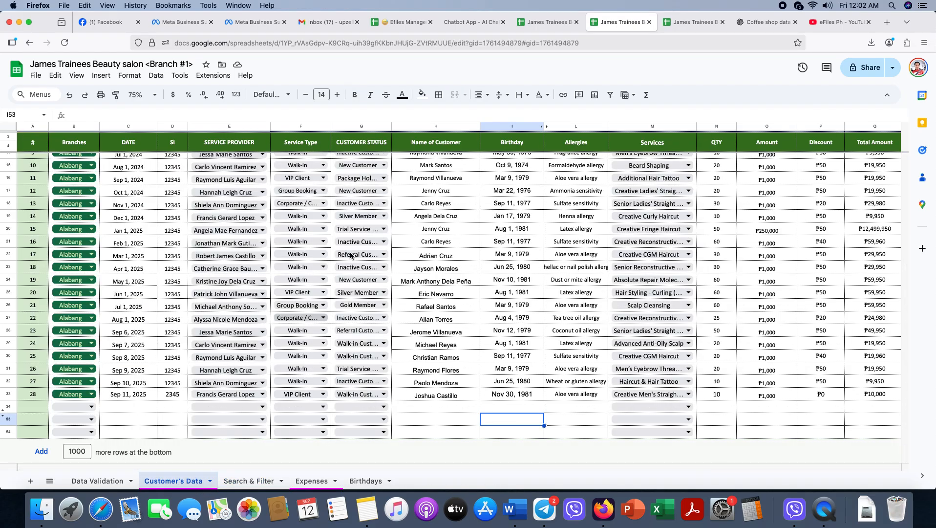
# Step: Return to the CEO Dashboard's Inventory sheet and examine the products list and the Total Out formulas
pyautogui.click(544, 26)
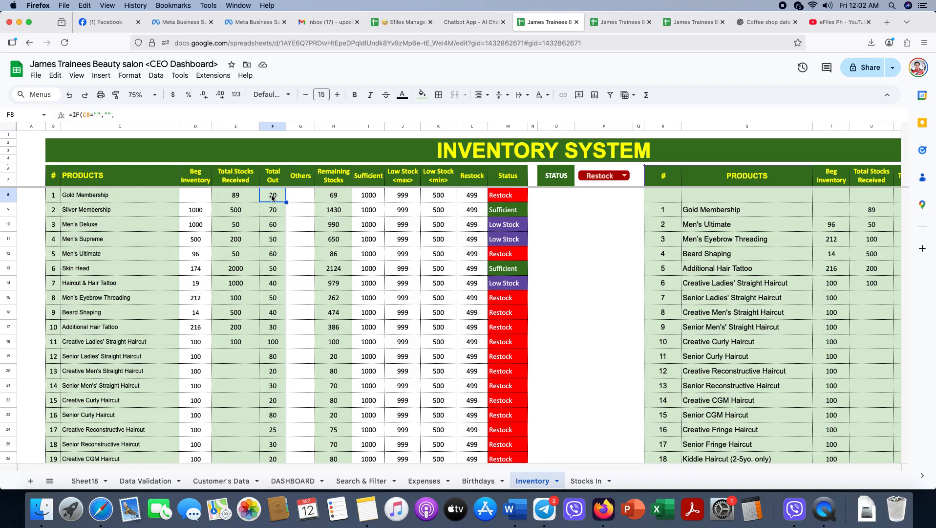
pyautogui.moveTo(272, 196); pyautogui.dragTo(272, 281)
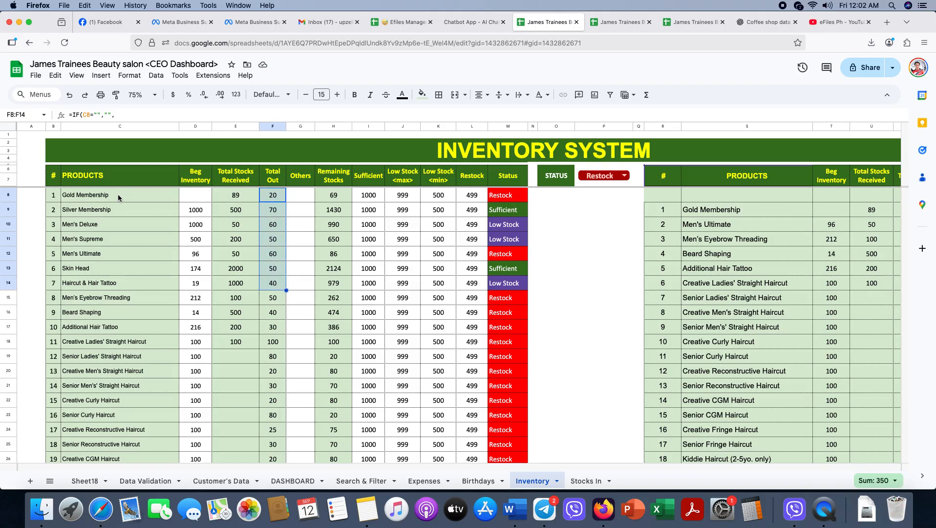
pyautogui.moveTo(119, 197); pyautogui.dragTo(161, 209)
pyautogui.scroll(-5, 105, 334)
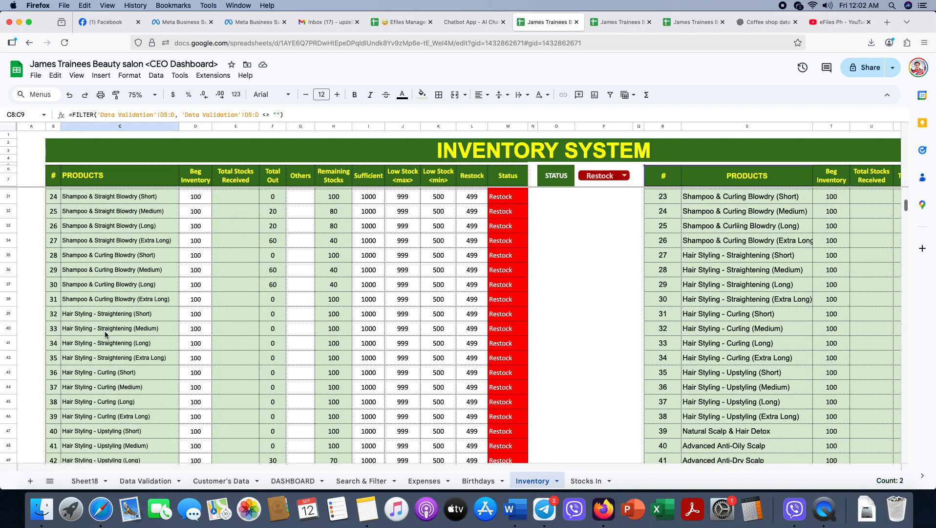
pyautogui.scroll(5, 105, 334)
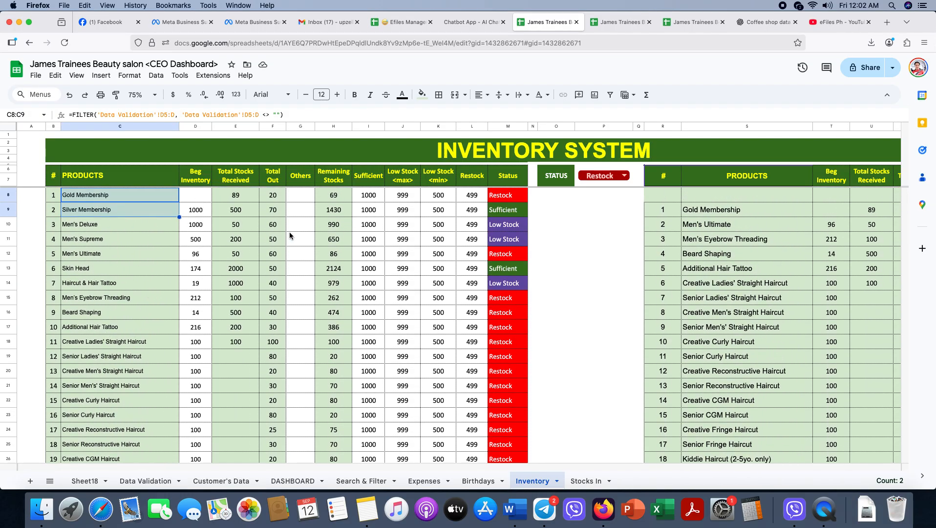
pyautogui.hscroll(2, 269, 237)
pyautogui.hscroll(-2, 269, 238)
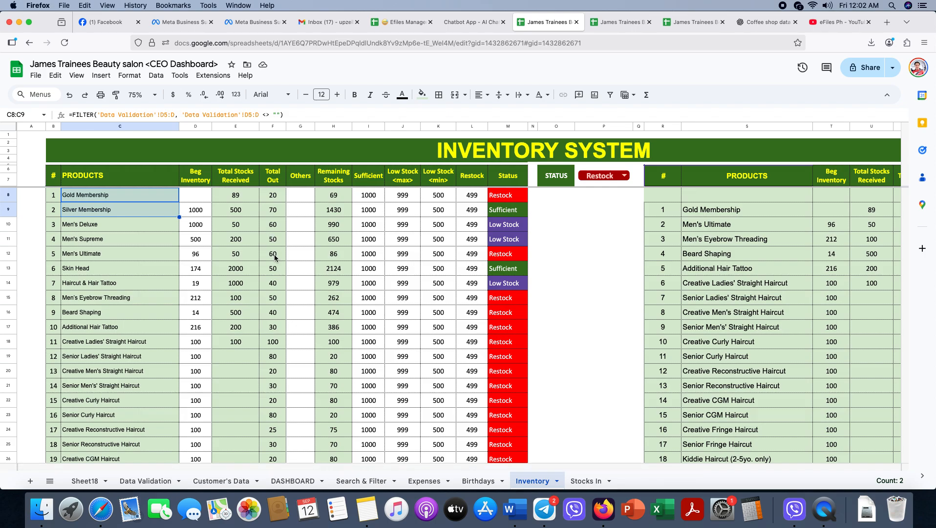
pyautogui.click(274, 196)
pyautogui.click(274, 210)
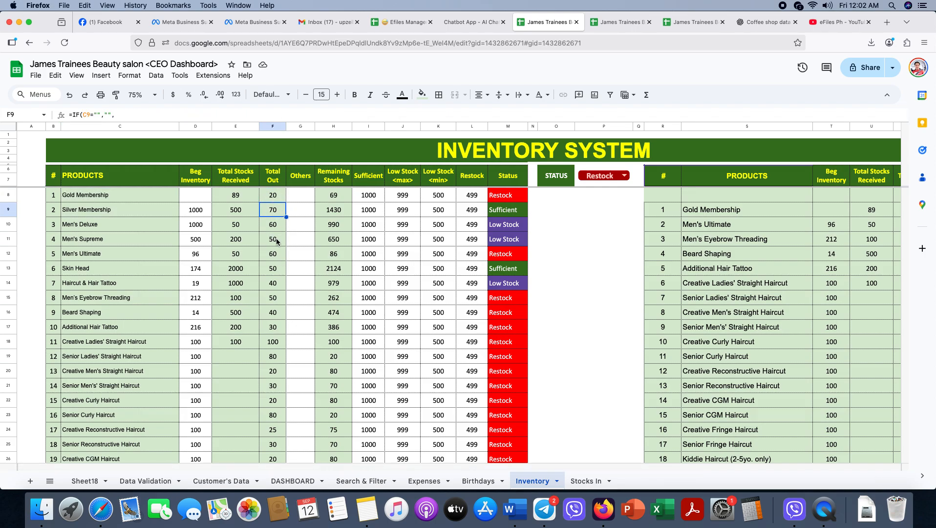
# Step: Examine the Total Out values and formulas further down the product list in the Inventory sheet
pyautogui.scroll(-3, 275, 240)
pyautogui.click(277, 240)
pyautogui.scroll(-5, 276, 242)
pyautogui.click(271, 262)
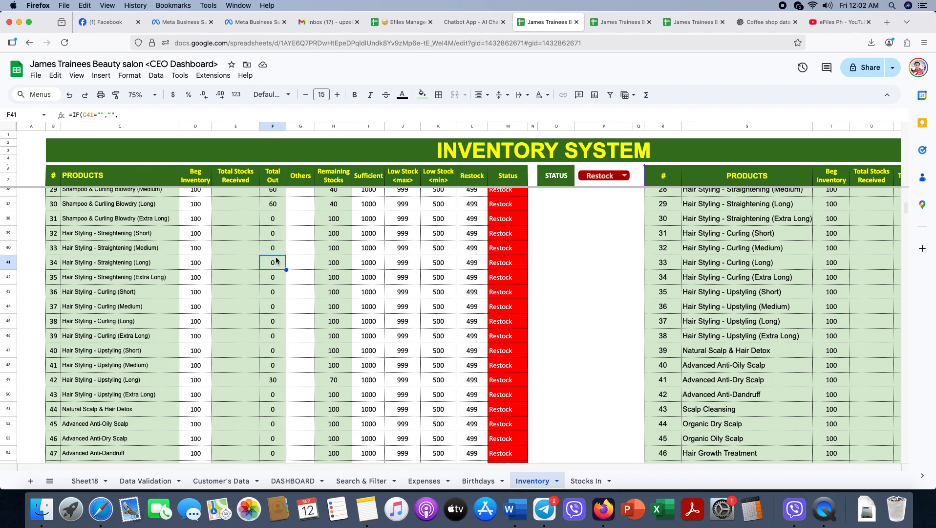
pyautogui.scroll(10, 271, 256)
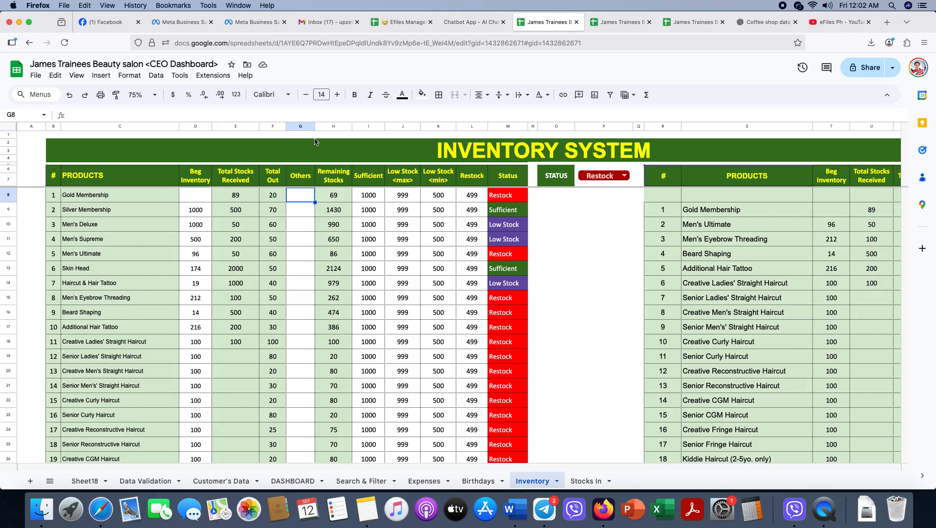
# Step: Try to subtract Gold Membership's Others cell, G8, in its Remaining Stocks formula
pyautogui.click(303, 127)
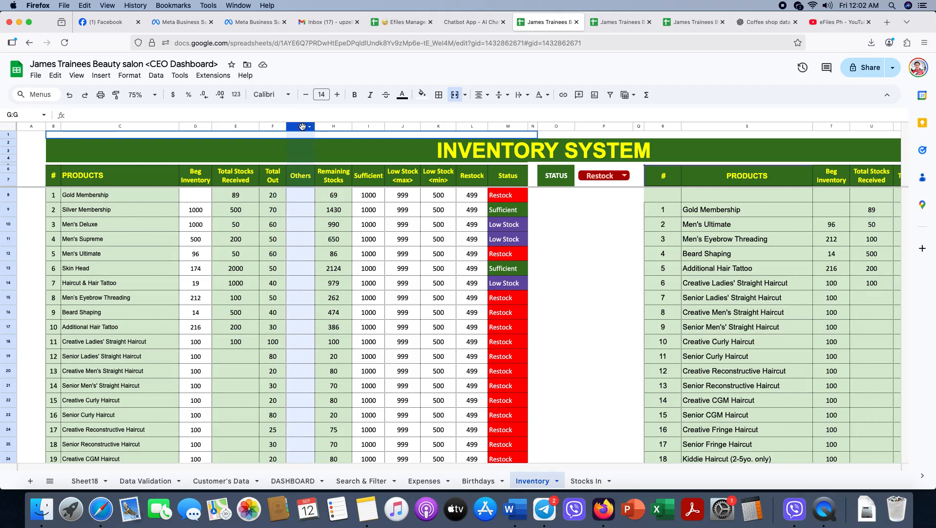
pyautogui.click(299, 195)
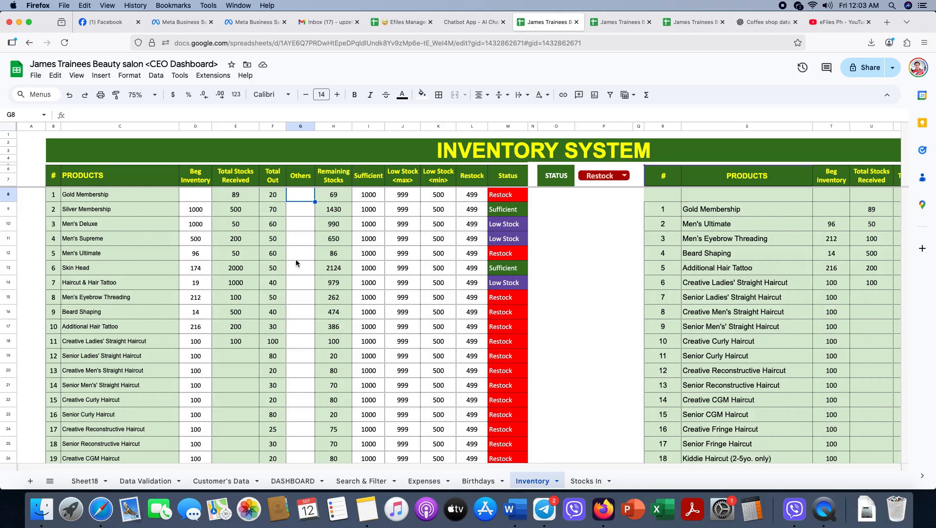
pyautogui.click(341, 199)
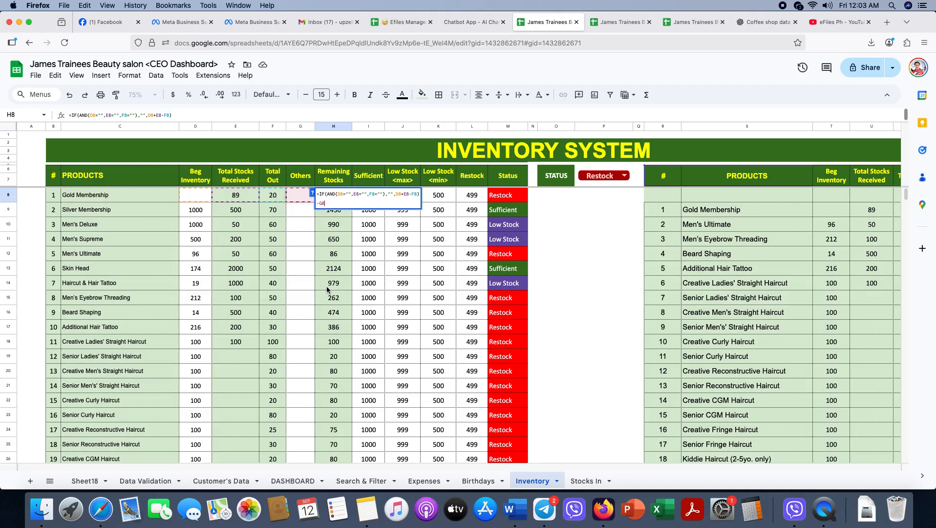
pyautogui.click(336, 269)
# Step: Inspect Gold Membership's Beg Inventory, Total Stocks Received, Total Out and Remaining Stocks cells
pyautogui.click(195, 195)
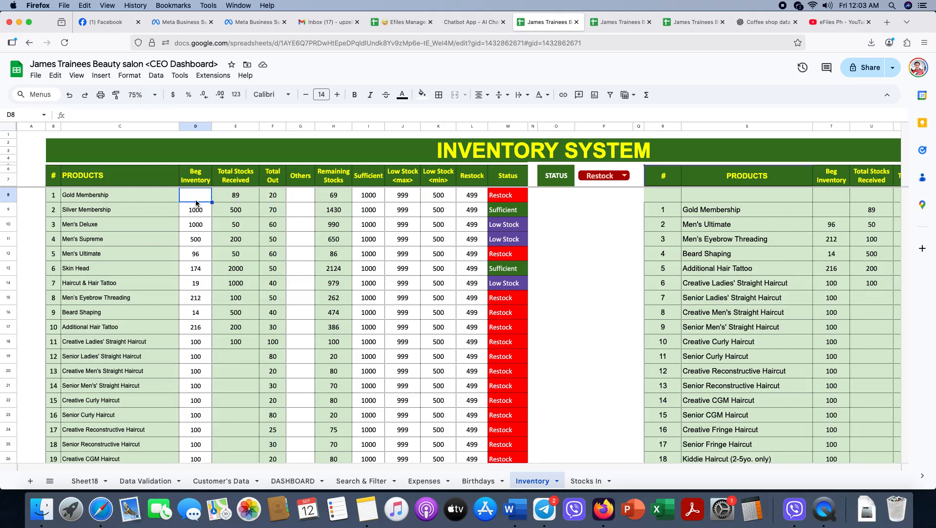
pyautogui.click(234, 198)
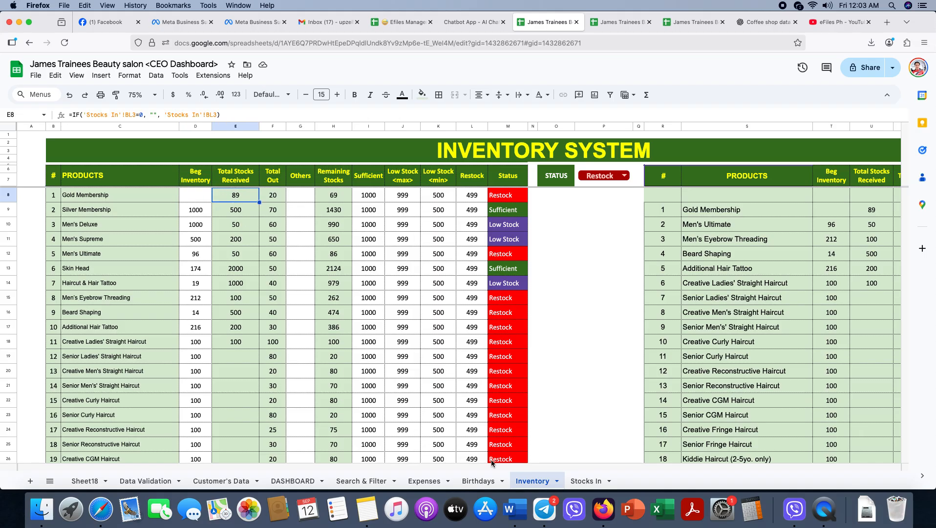
pyautogui.click(274, 199)
pyautogui.click(339, 200)
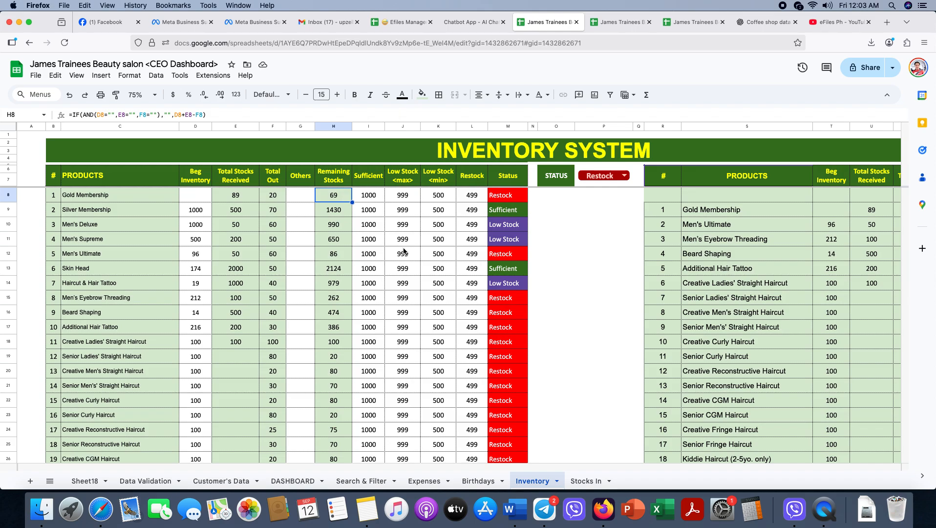
# Step: Examine the Sufficient, Low Stock <max>, Low Stock <min> and Restock threshold columns
pyautogui.hscroll(2, 382, 242)
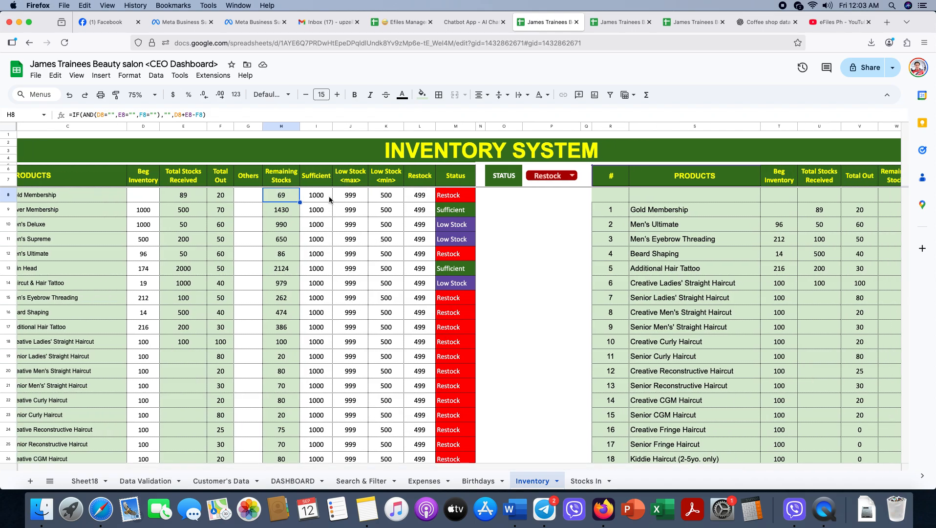
pyautogui.moveTo(322, 176); pyautogui.dragTo(414, 295)
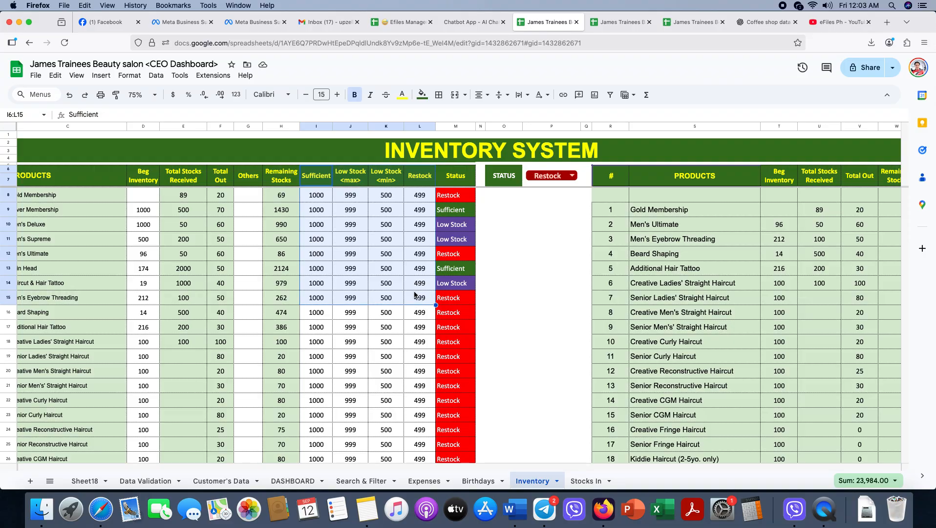
pyautogui.click(347, 240)
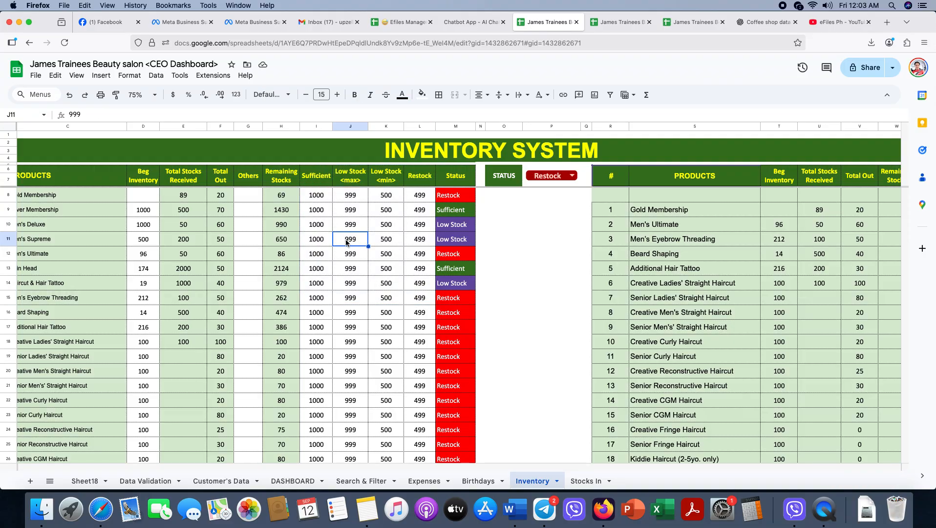
pyautogui.click(317, 177)
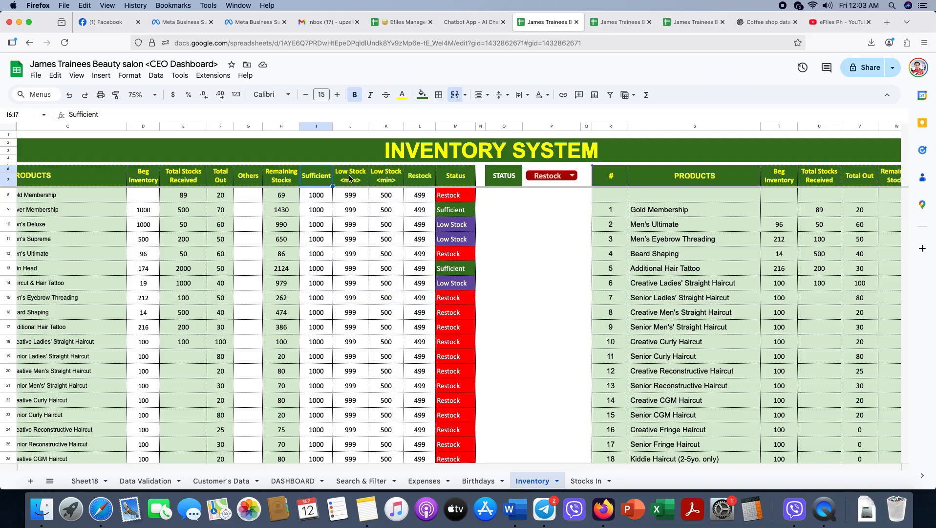
pyautogui.click(350, 177)
pyautogui.click(391, 180)
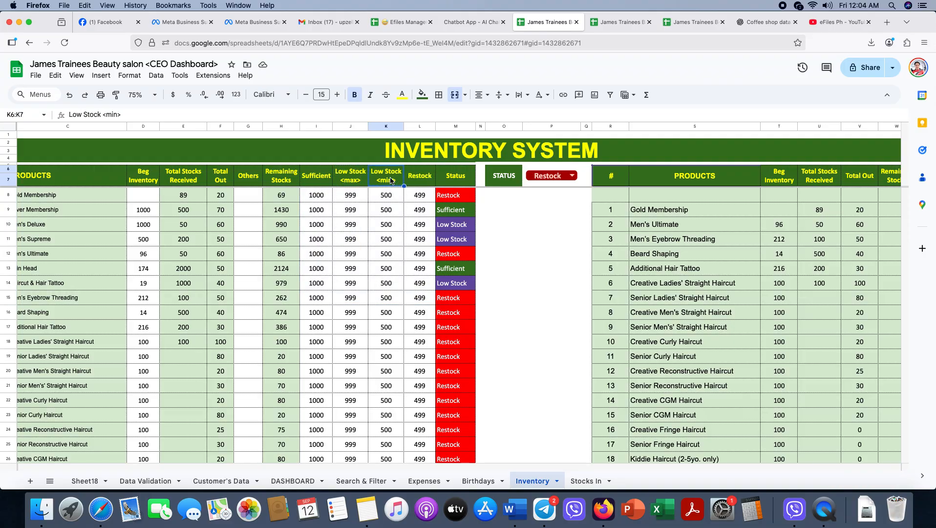
pyautogui.click(418, 180)
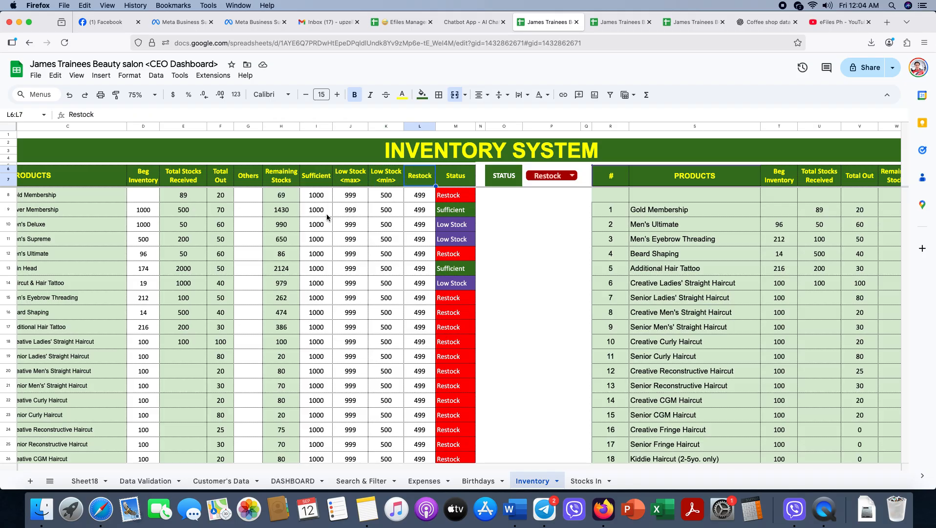
pyautogui.hscroll(-3, 327, 217)
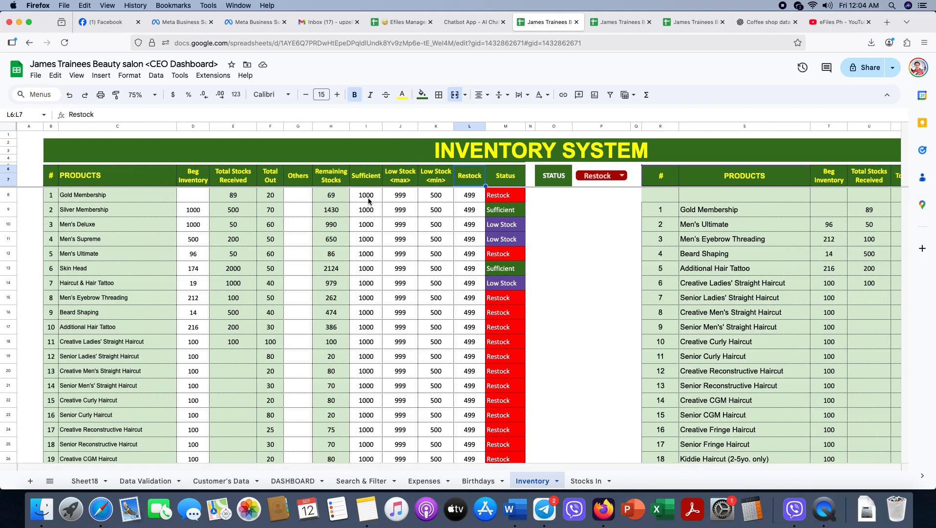
# Step: Compare the stock thresholds with the Status column's Sufficient, Low Stock and Restock entries, including Gold Membership's Status formula
pyautogui.click(369, 198)
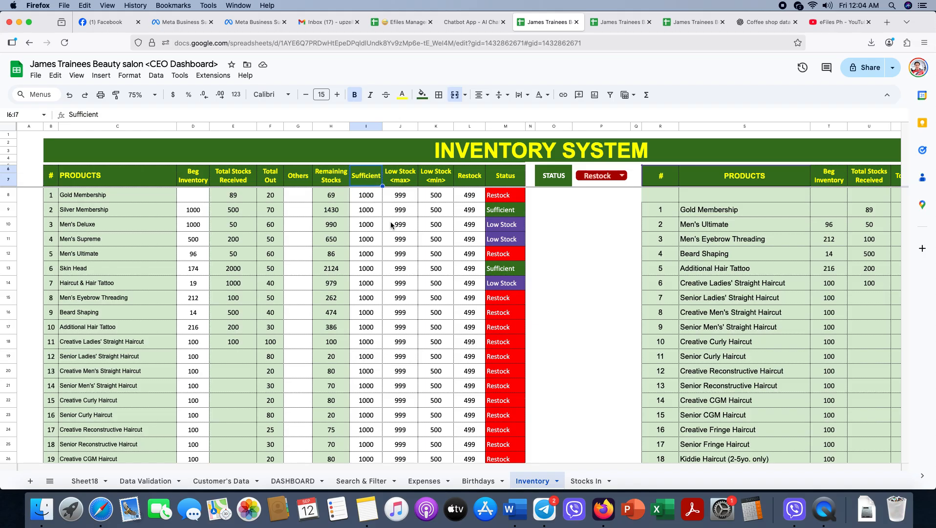
pyautogui.click(518, 215)
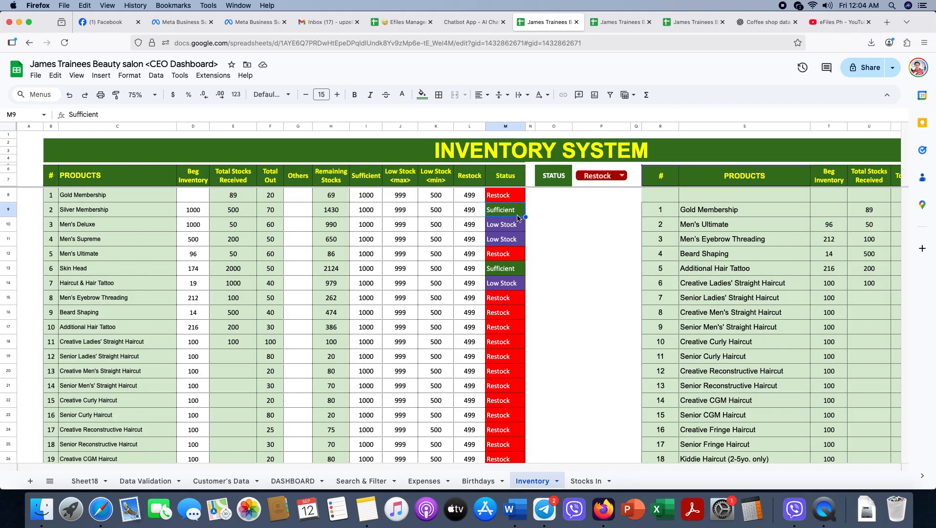
pyautogui.click(443, 199)
pyautogui.click(398, 199)
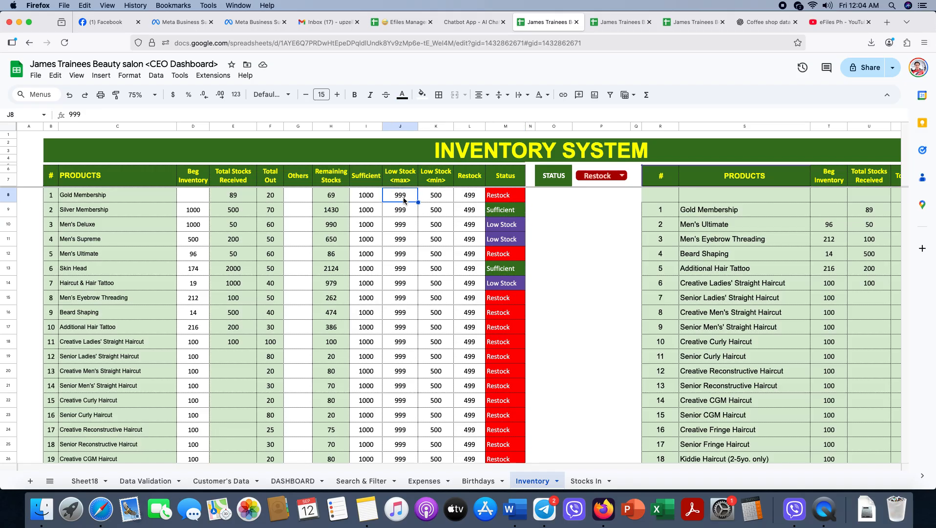
pyautogui.click(504, 228)
pyautogui.hscroll(3, 432, 238)
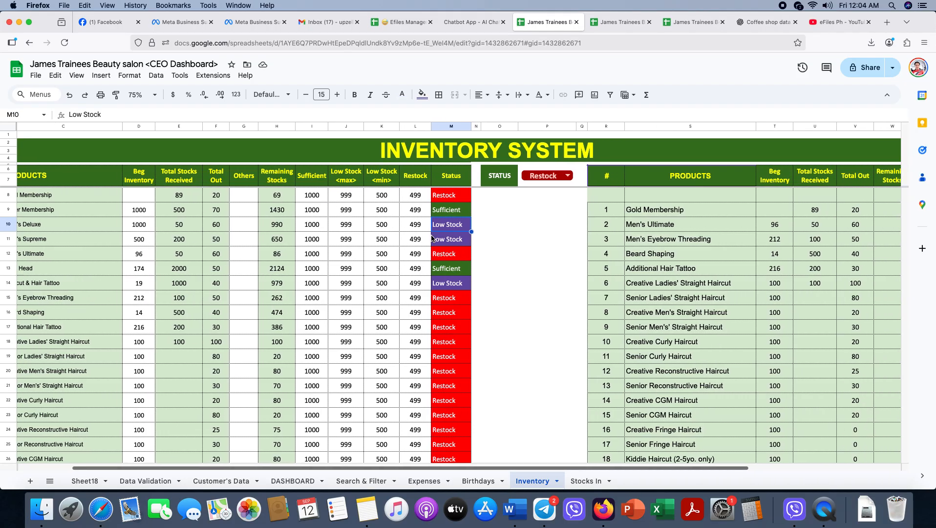
pyautogui.hscroll(1, 431, 238)
pyautogui.click(409, 197)
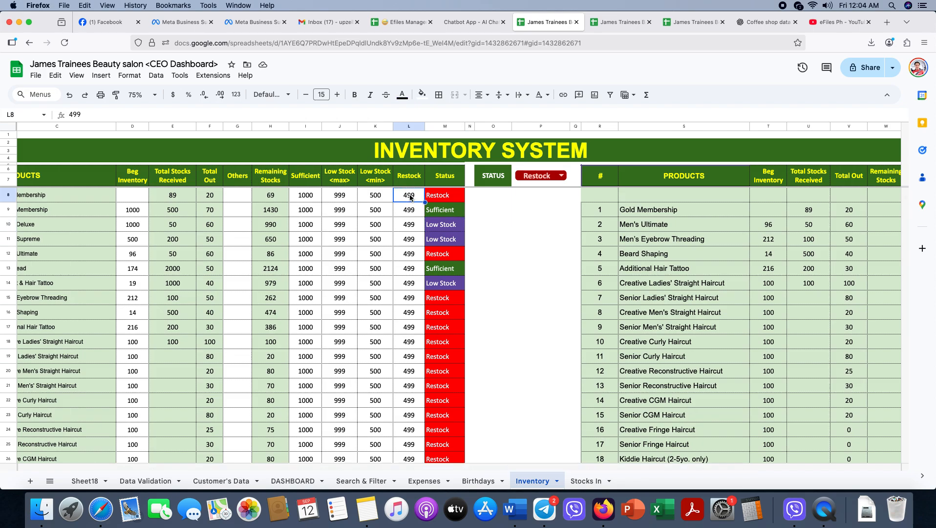
pyautogui.click(442, 200)
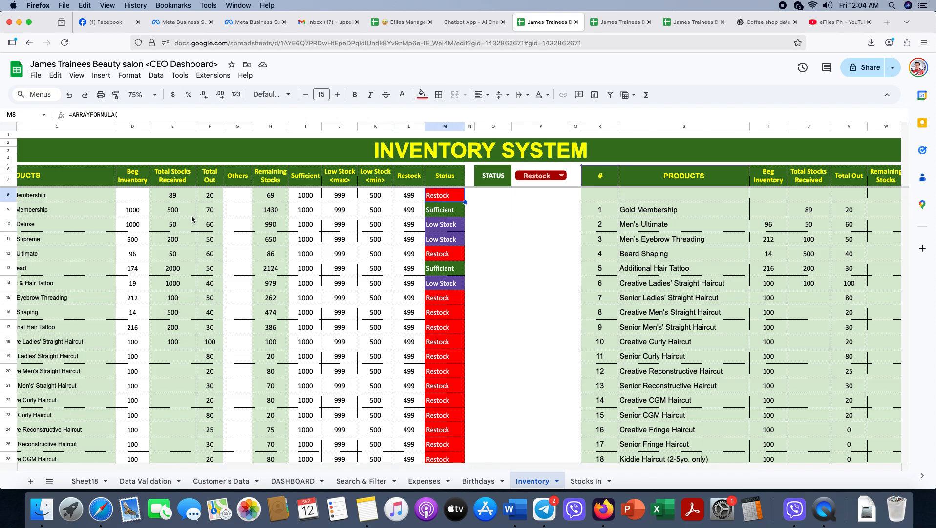
# Step: Select the threshold values in I8:L26 and review the thresholds and statuses down the product list
pyautogui.moveTo(310, 197); pyautogui.dragTo(404, 456)
pyautogui.scroll(-8, 380, 370)
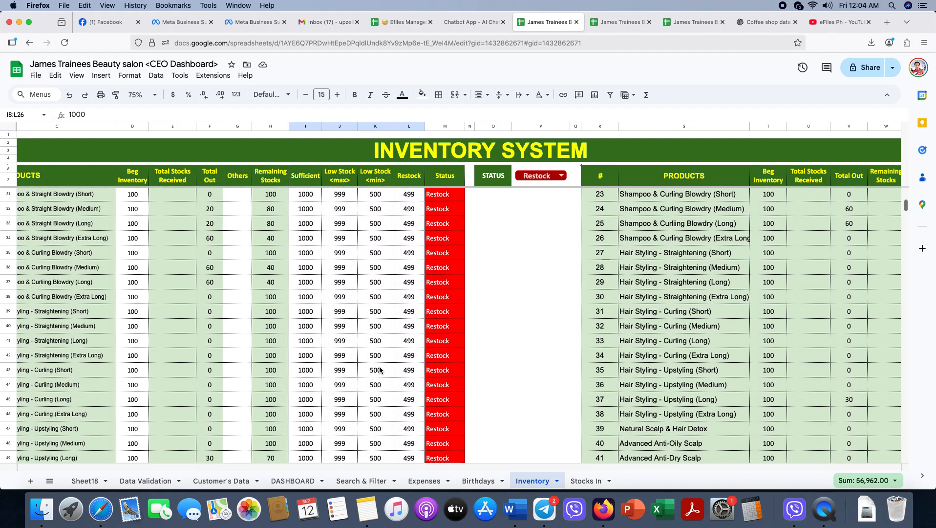
pyautogui.scroll(8, 380, 370)
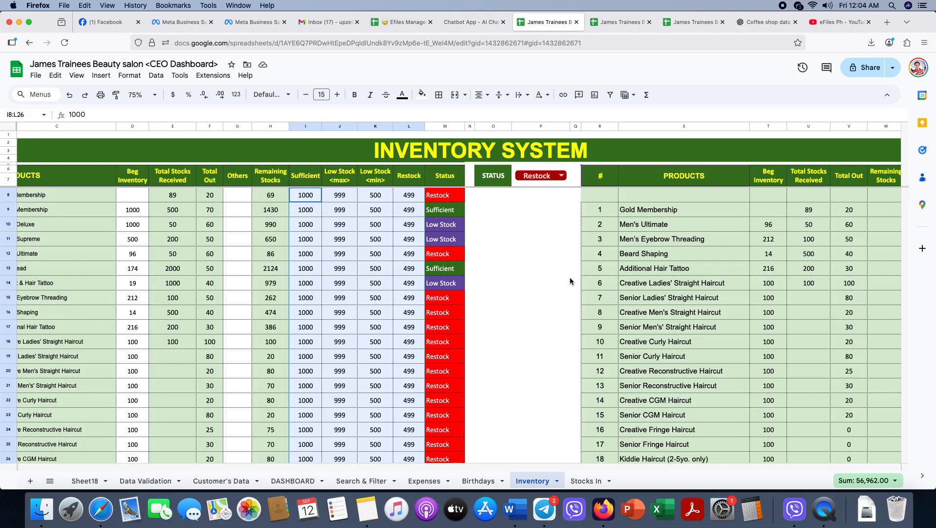
pyautogui.scroll(-20, 448, 205)
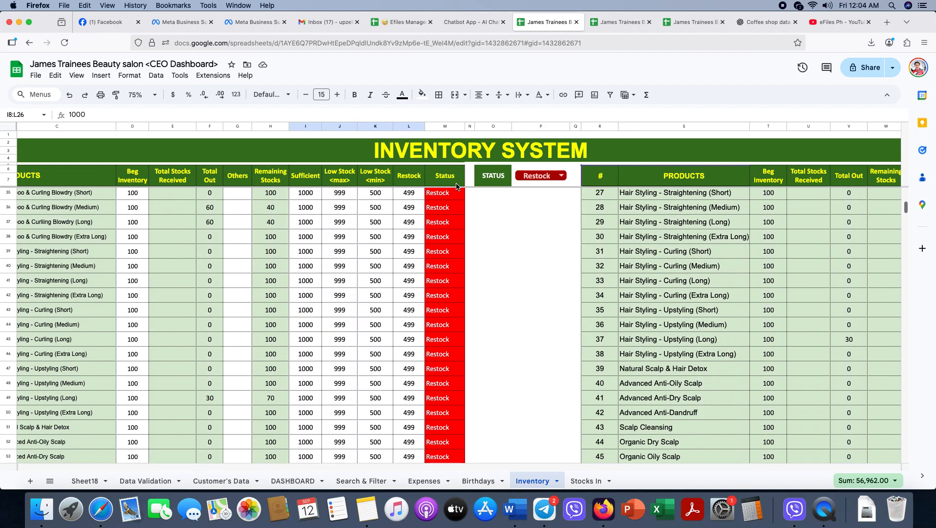
pyautogui.scroll(18, 459, 225)
pyautogui.scroll(3, 465, 233)
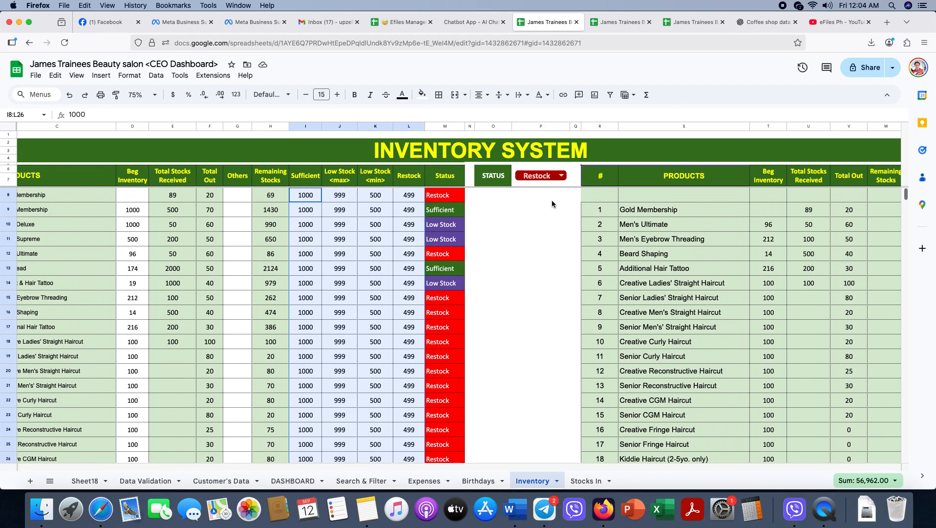
# Step: Set the STATUS filter beside the filtered products table to Sufficient
pyautogui.hscroll(3, 395, 182)
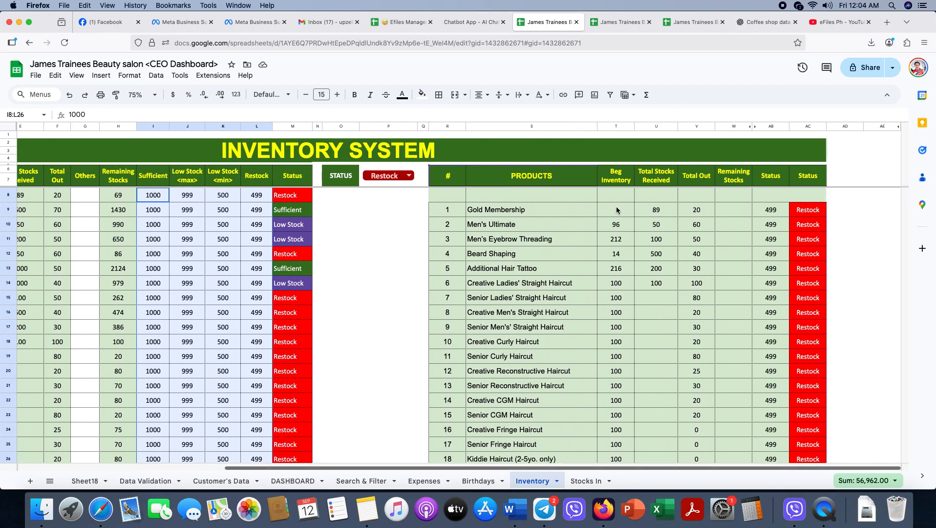
pyautogui.click(409, 177)
pyautogui.click(403, 195)
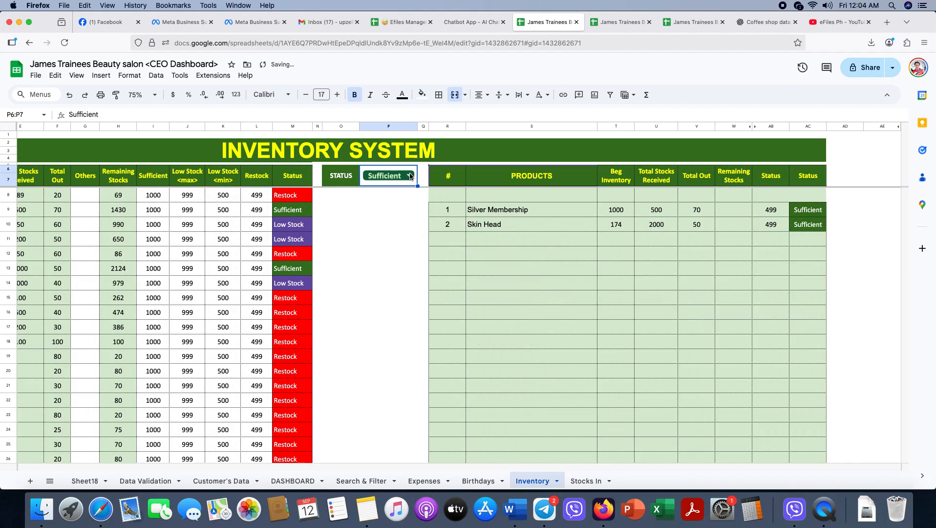
# Step: Set the STATUS filter to Low Stock and select the matching product rows for review
pyautogui.click(410, 176)
pyautogui.click(399, 209)
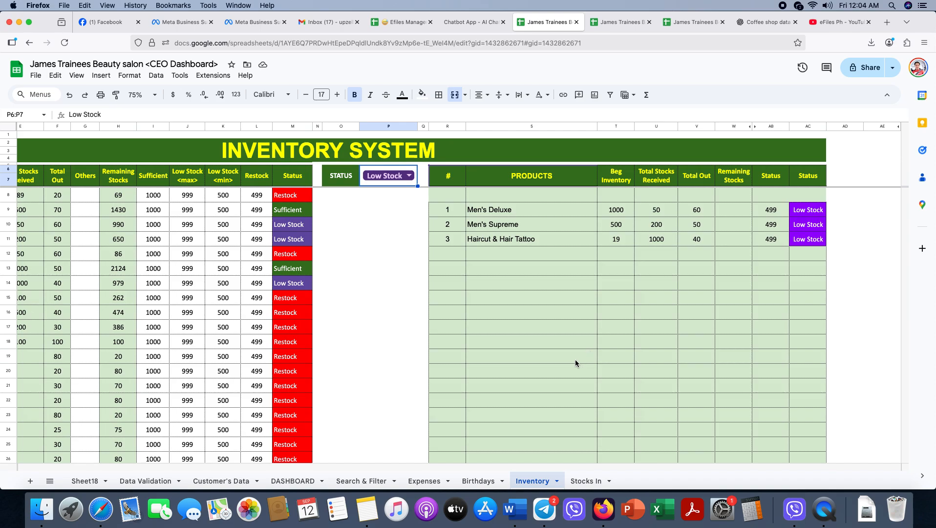
pyautogui.moveTo(447, 198); pyautogui.dragTo(774, 209)
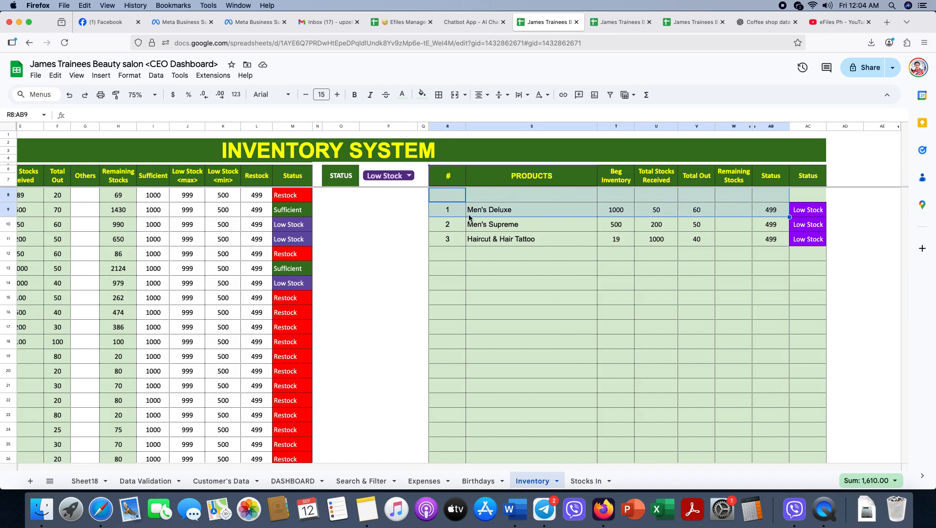
pyautogui.moveTo(452, 215); pyautogui.dragTo(821, 242)
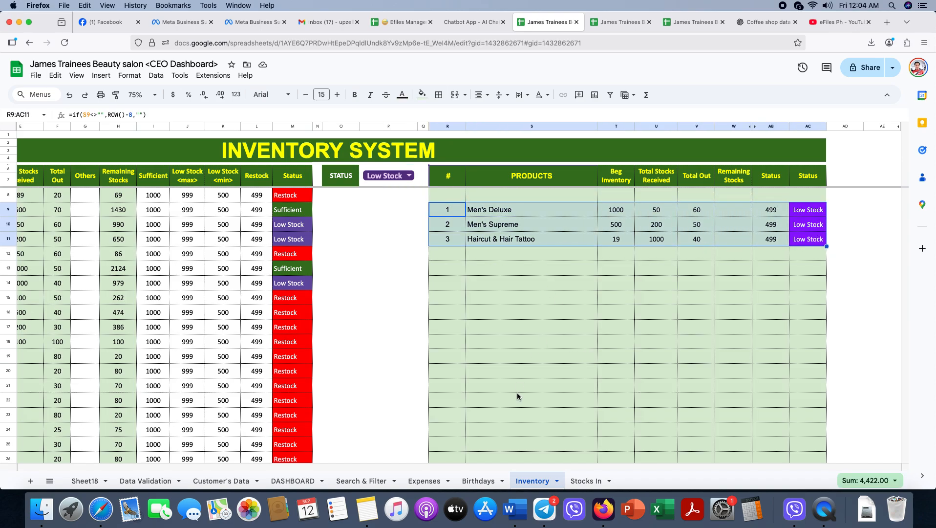